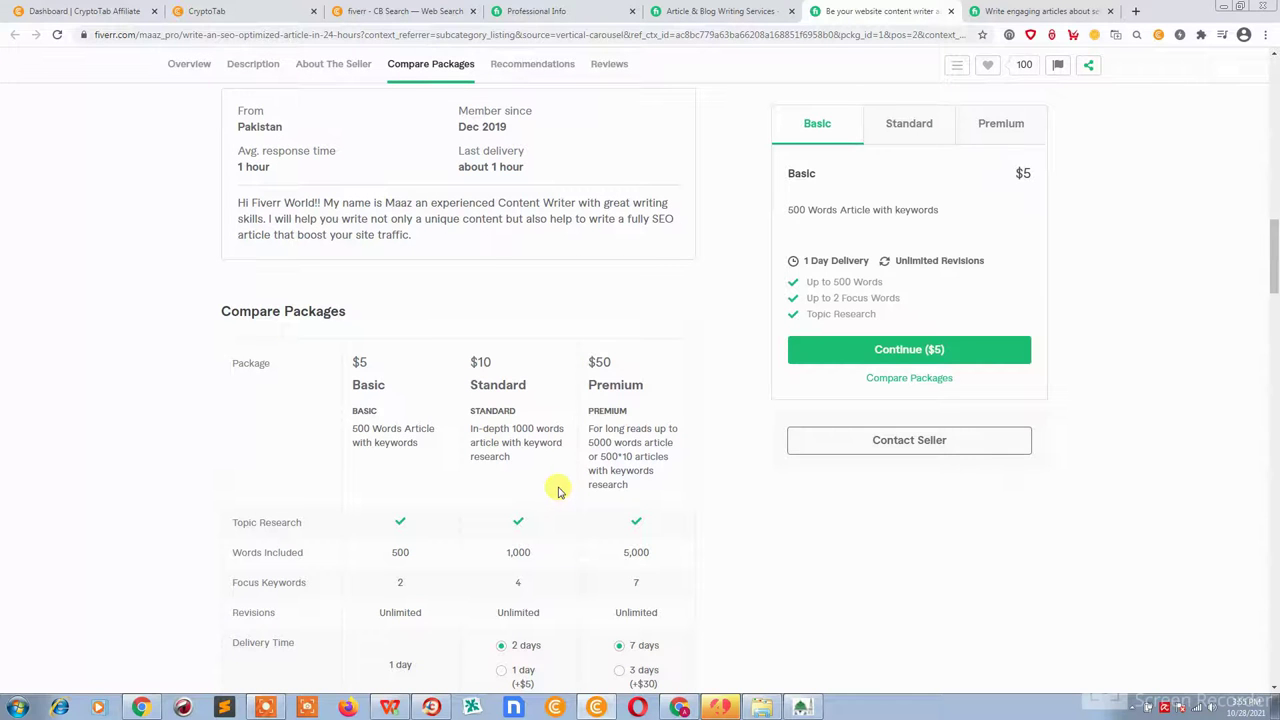
Step: Scroll through the gig's seller info and Compare Packages table
scroll(608, 380, up, 2)
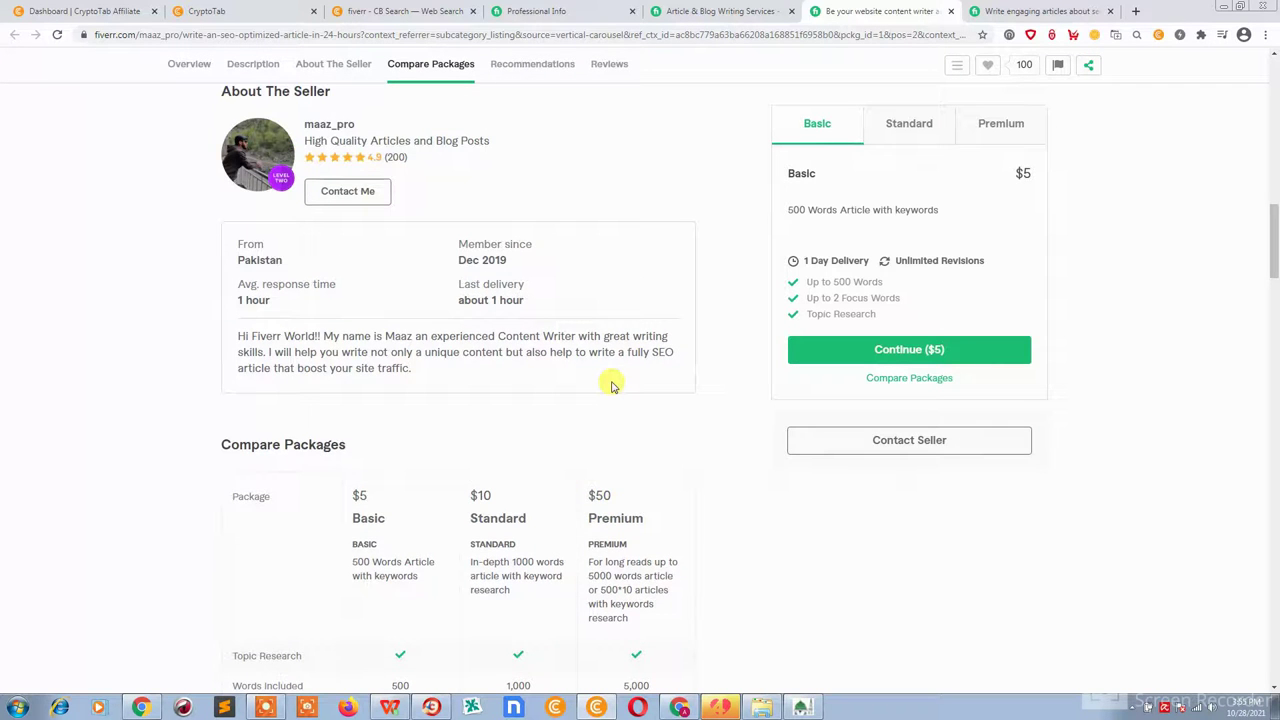
scroll(612, 385, up, 2)
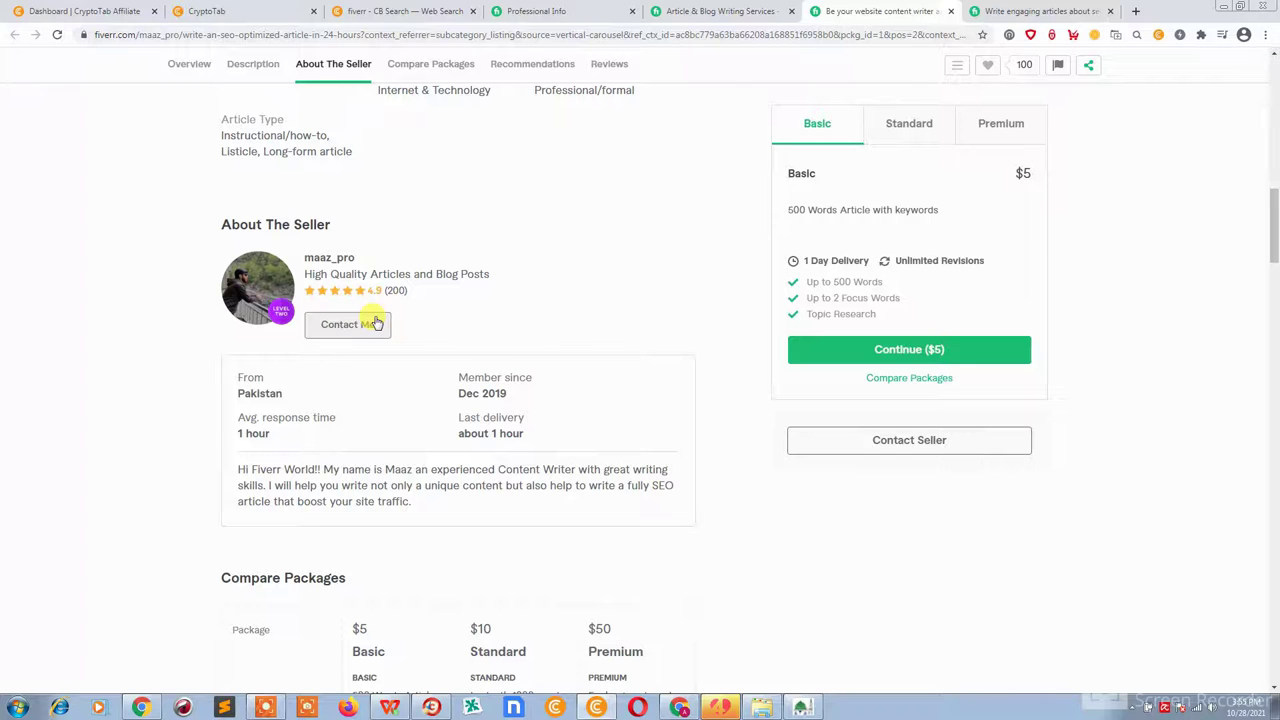
scroll(420, 337, down, 1)
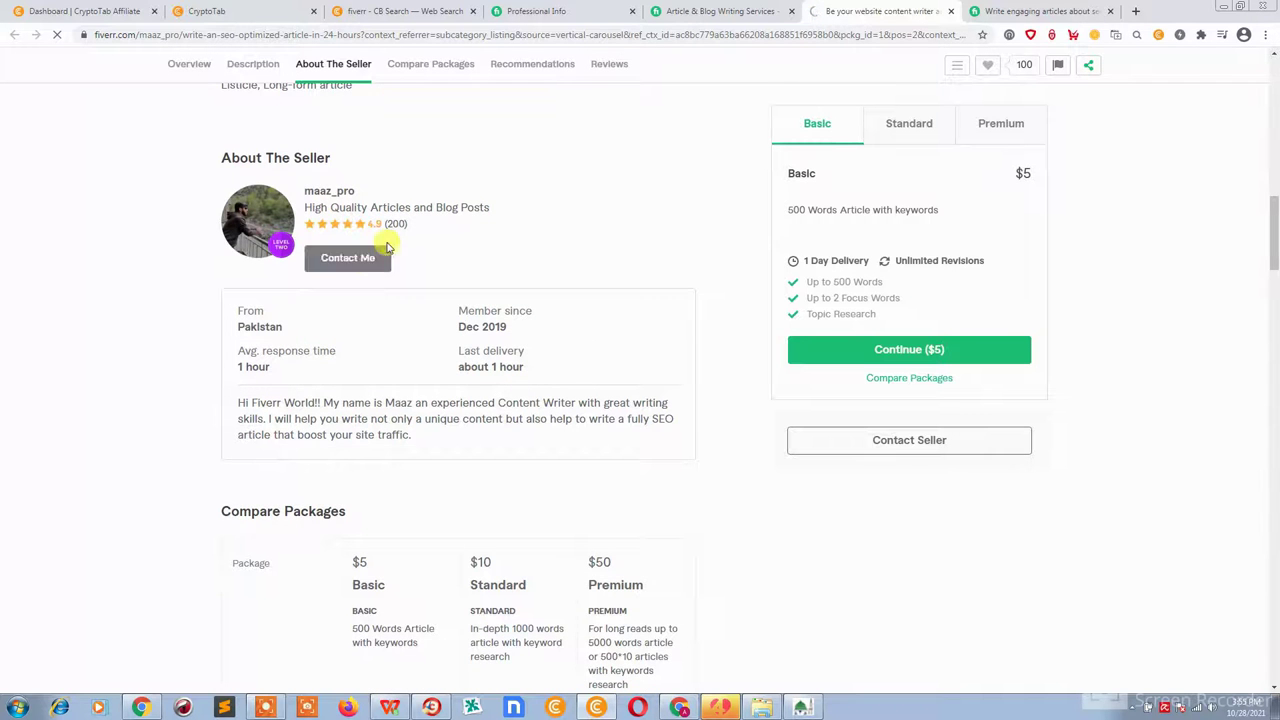
scroll(515, 310, down, 5)
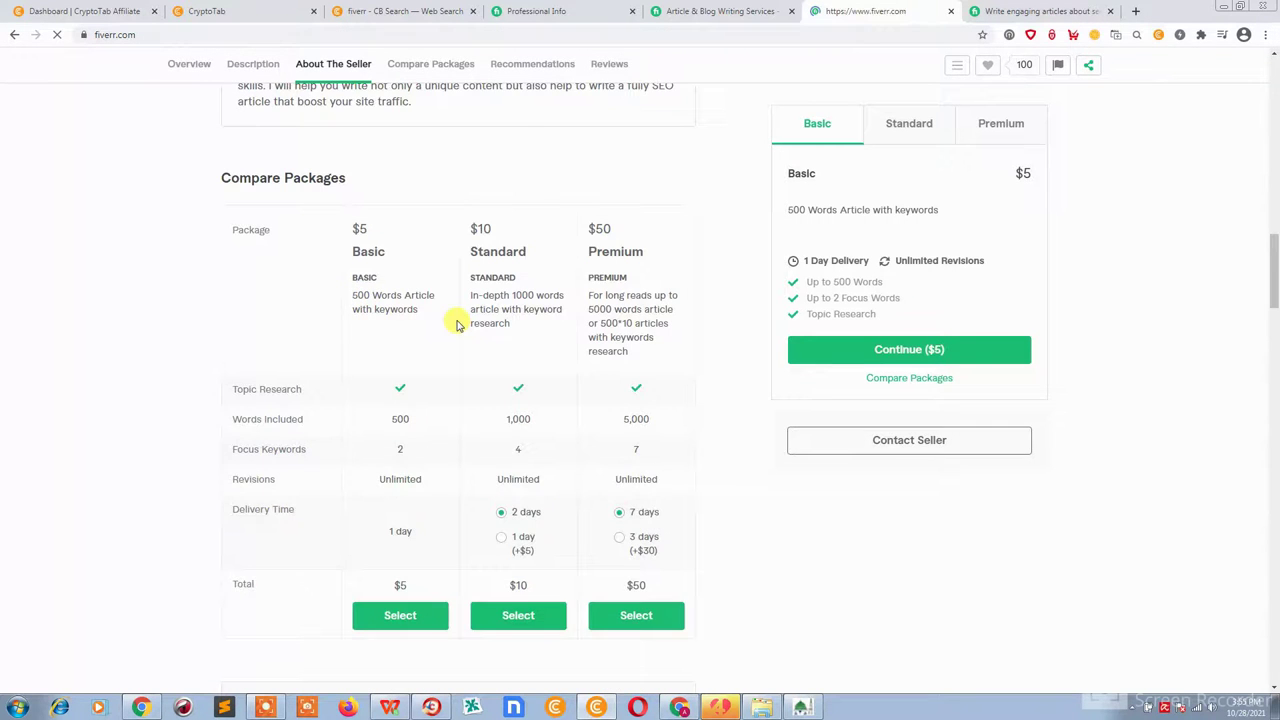
scroll(449, 385, down, 2)
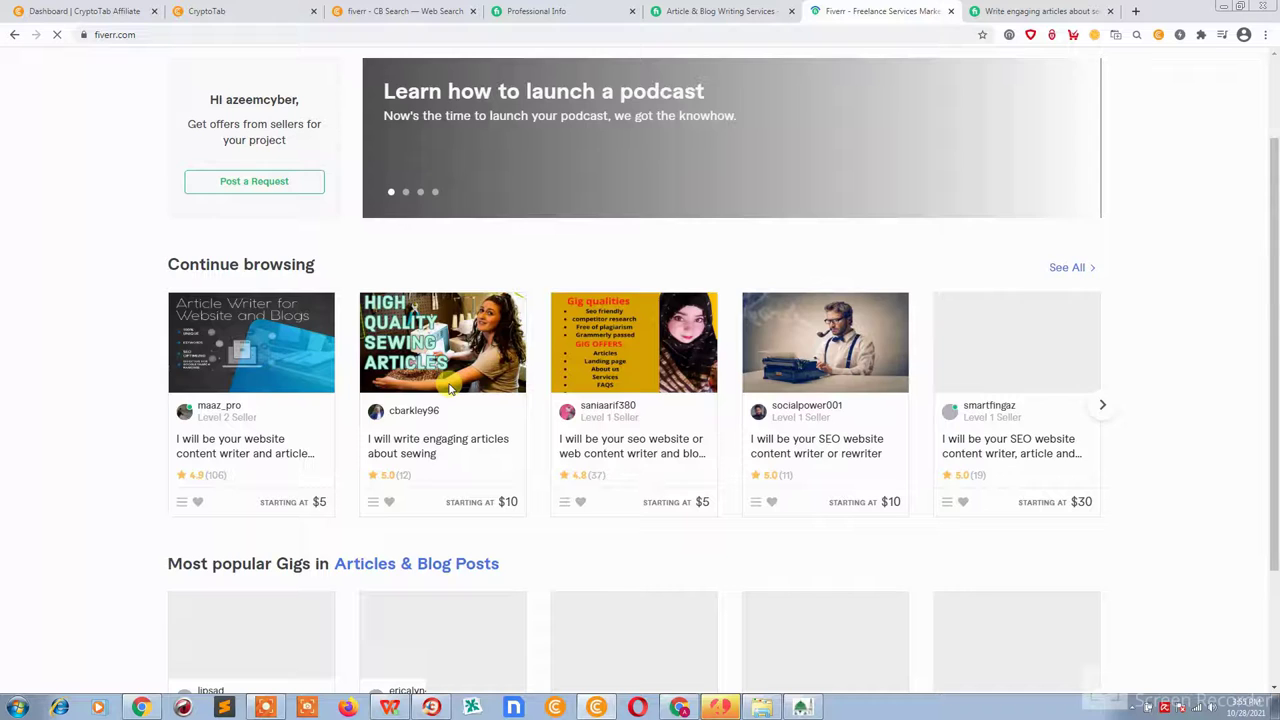
scroll(449, 388, down, 3)
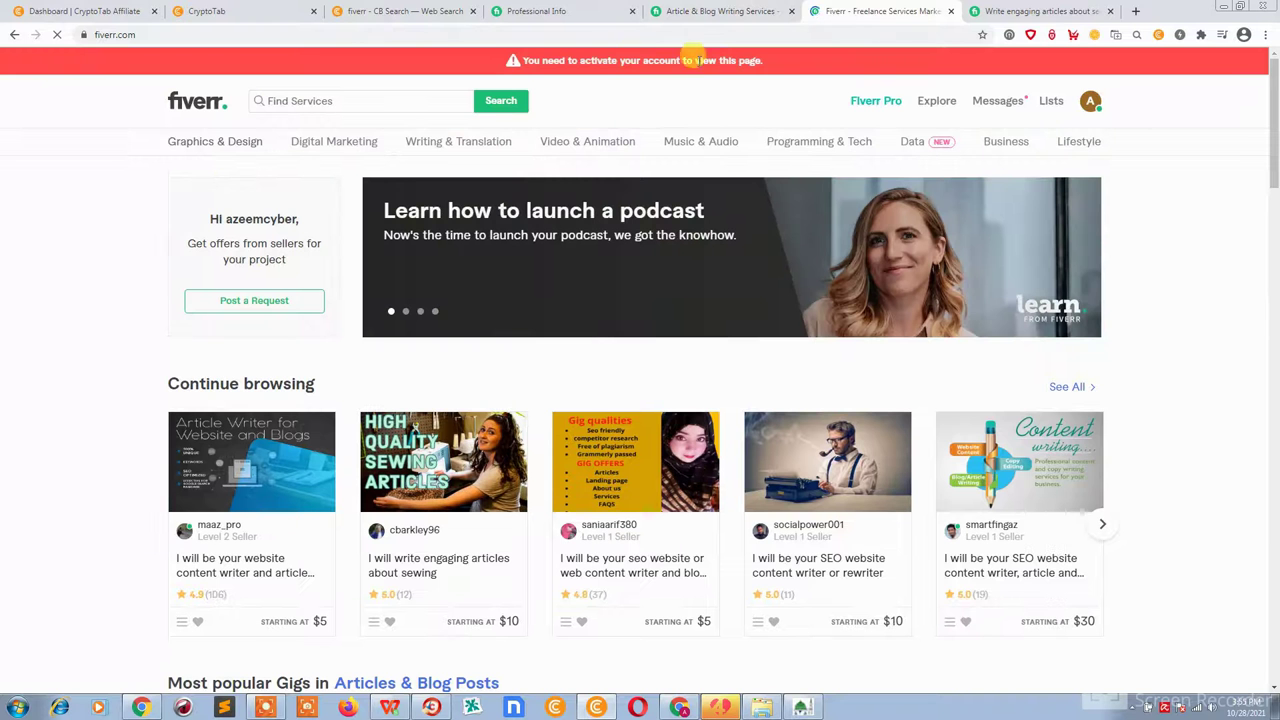
click(770, 12)
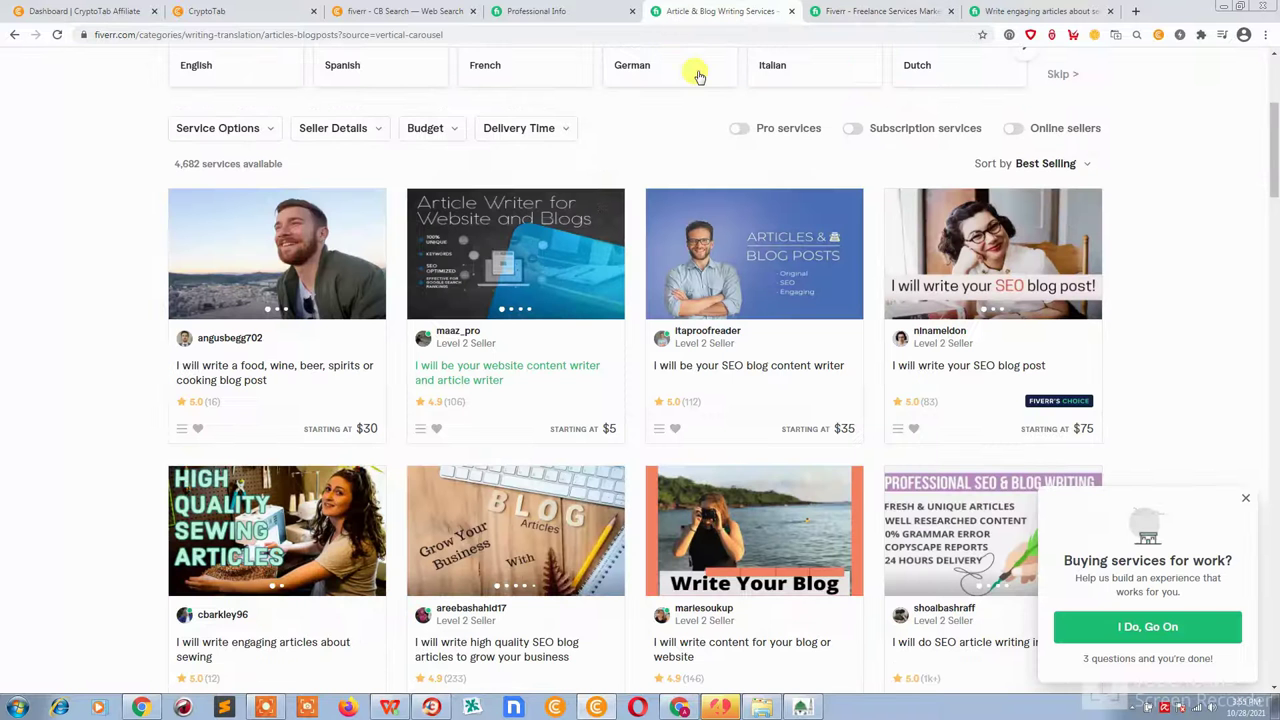
scroll(493, 383, down, 2)
scroll(493, 383, down, 1)
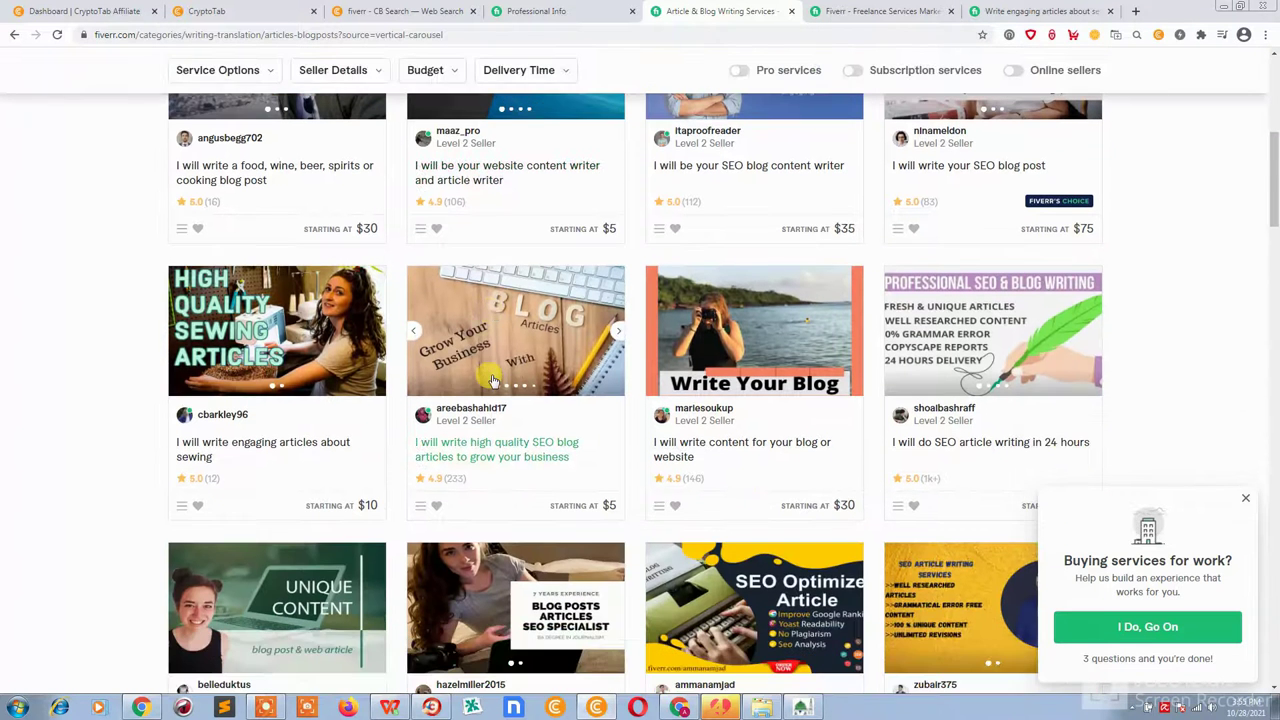
scroll(497, 372, up, 2)
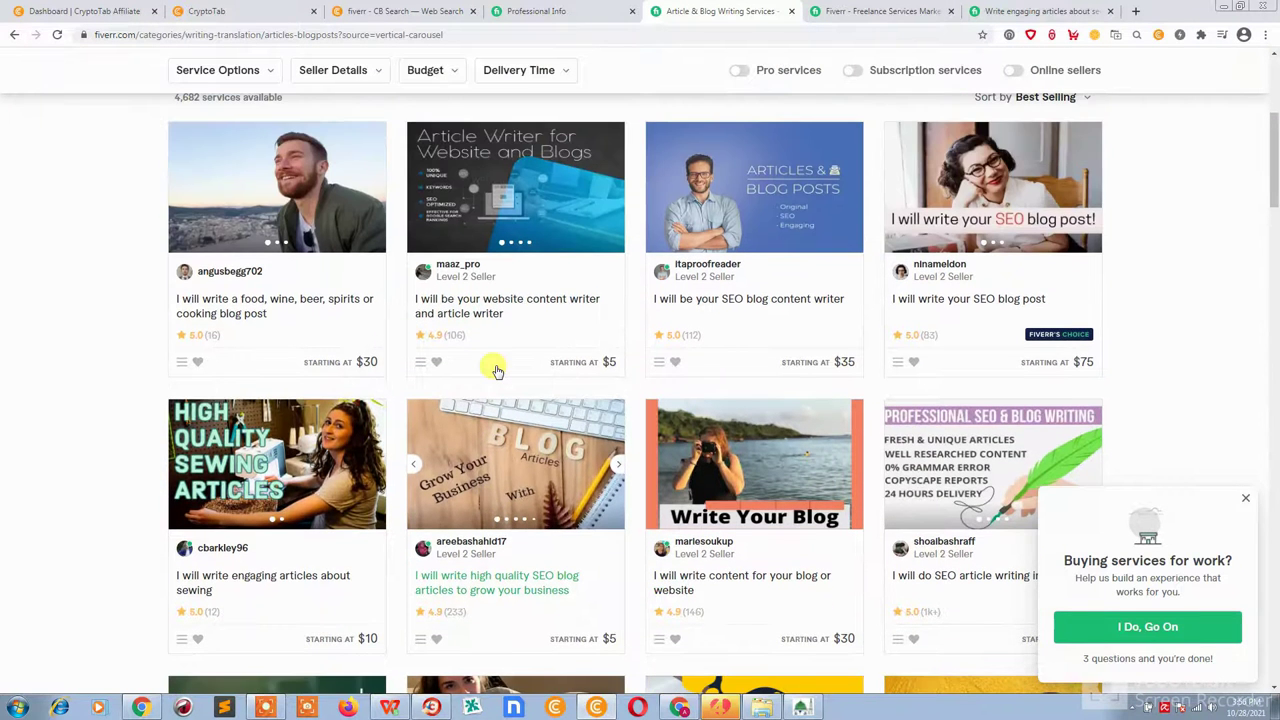
key(ctrl+Tab)
scroll(571, 400, down, 5)
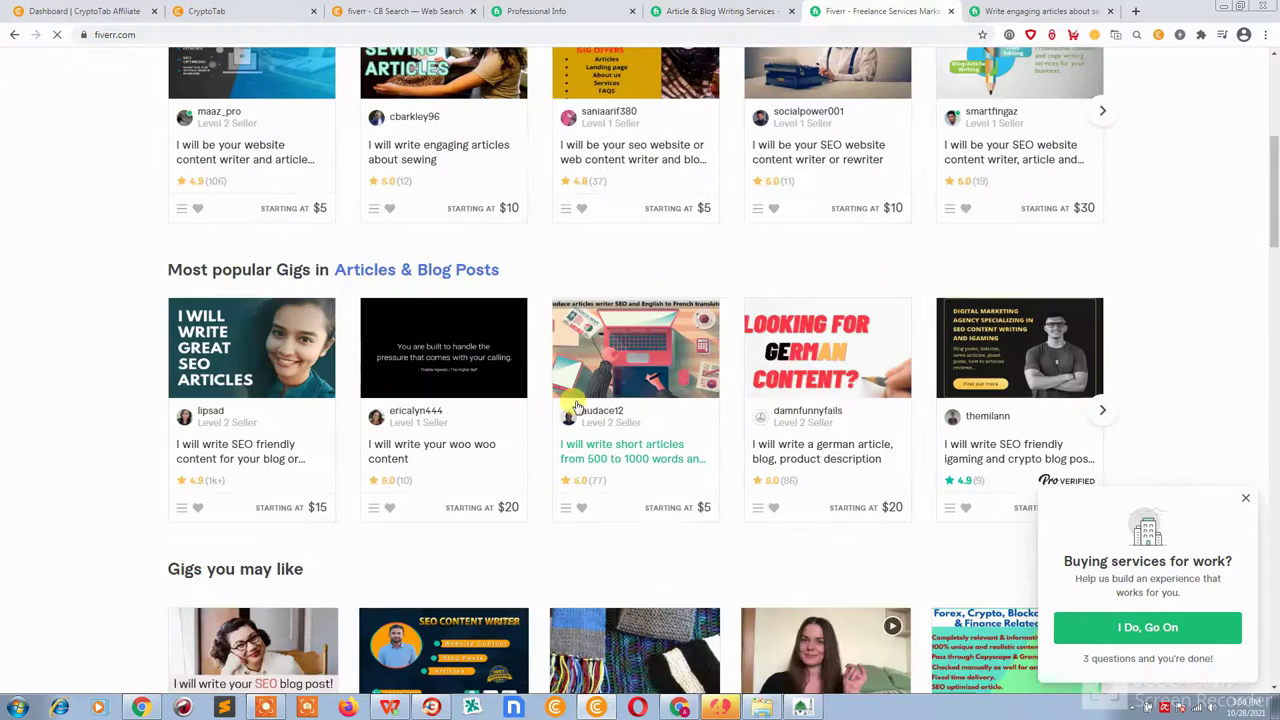
scroll(577, 407, down, 2)
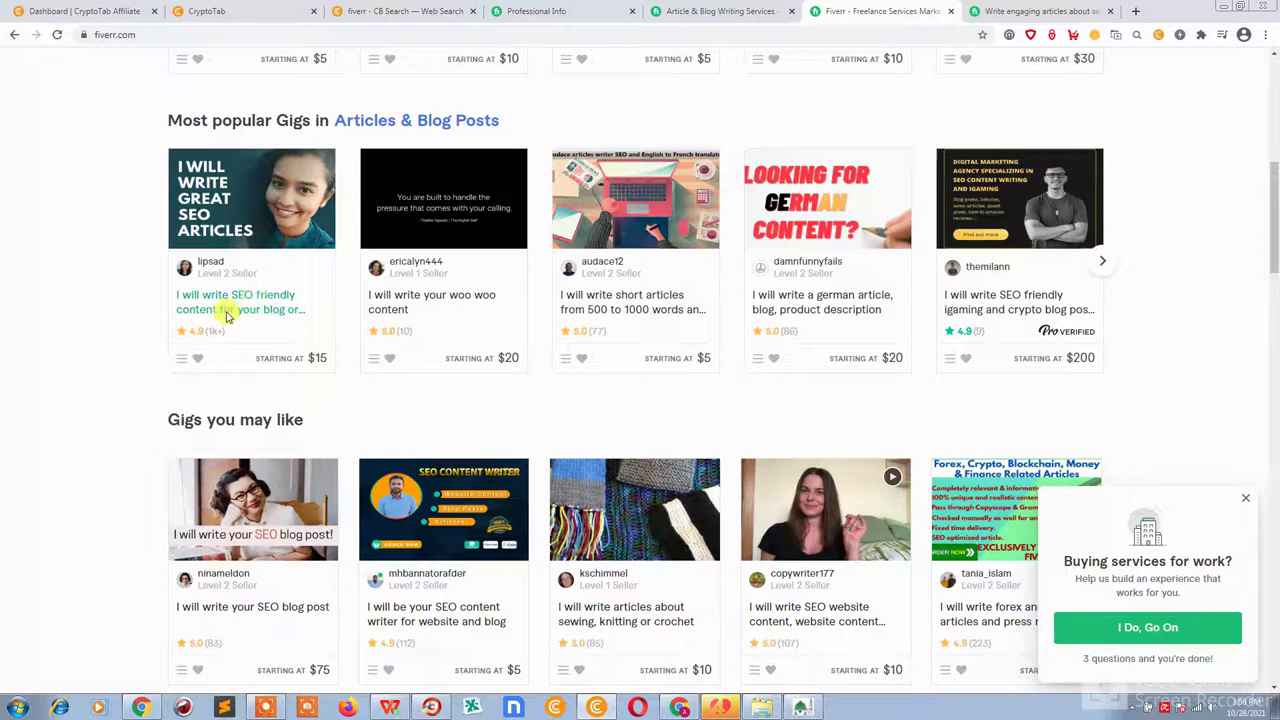
scroll(491, 323, up, 3)
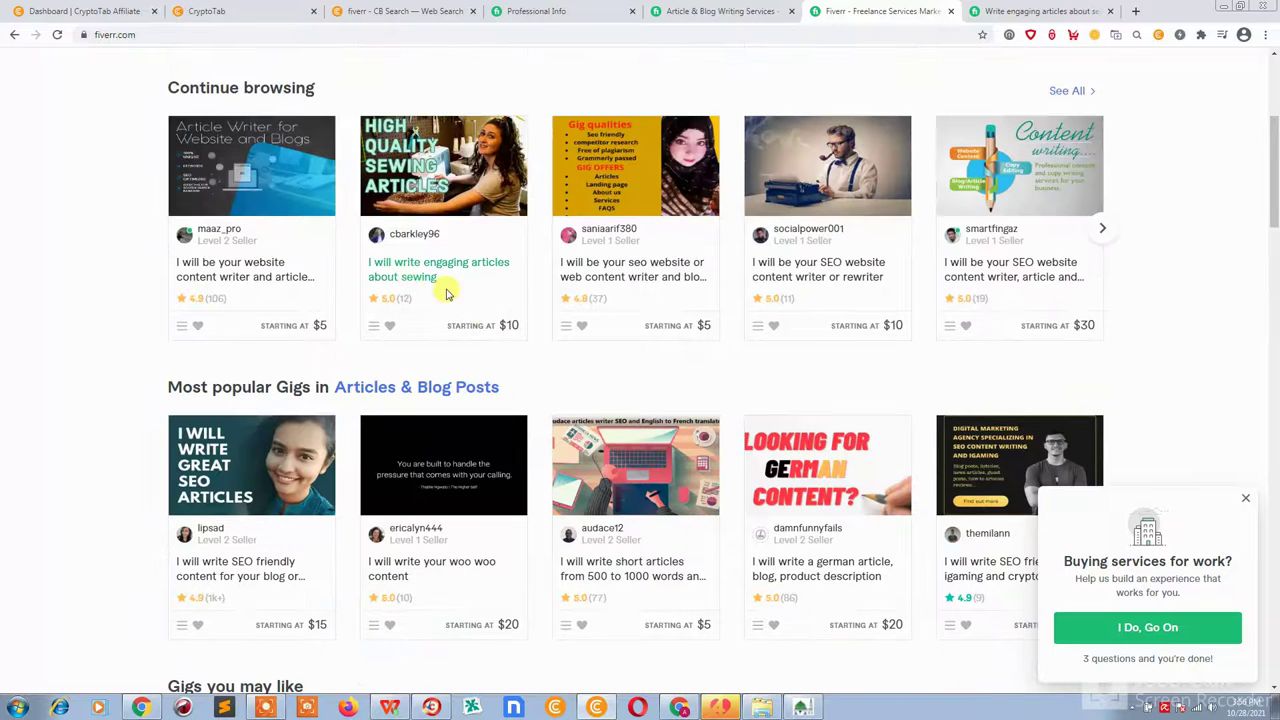
scroll(606, 300, up, 2)
scroll(610, 311, up, 1)
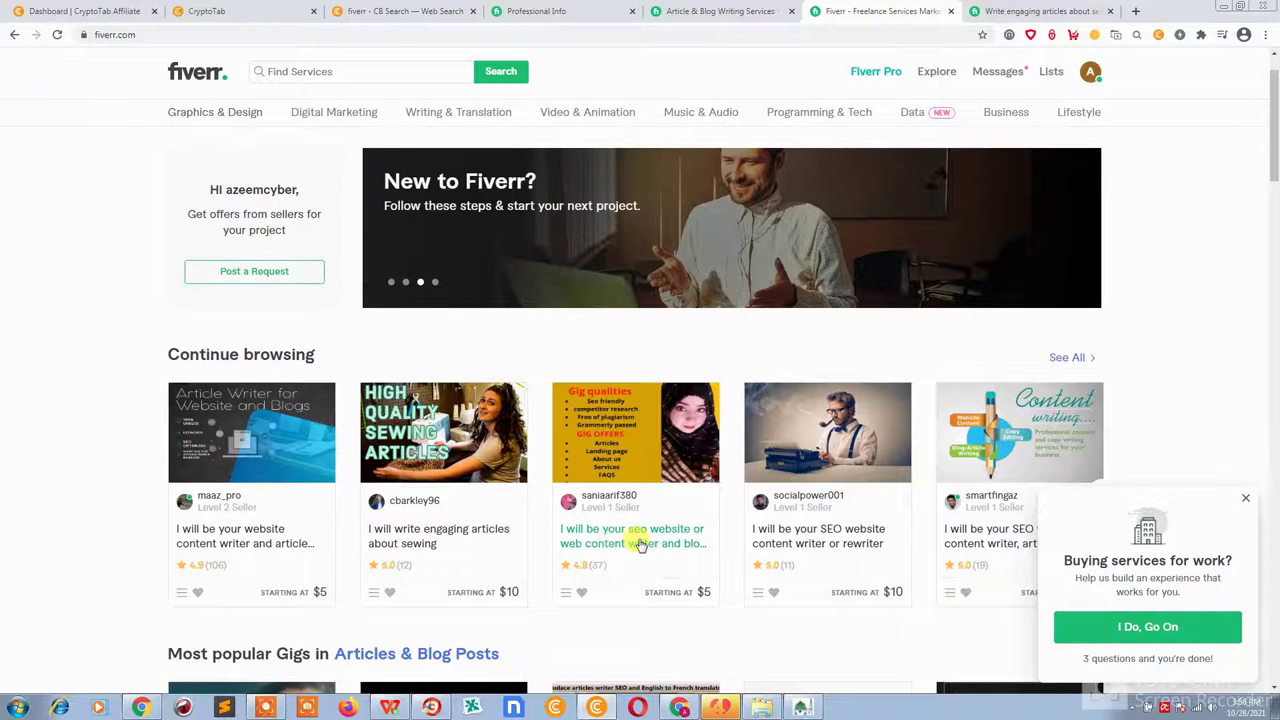
Step: Open the website content writer and article writer gig from Continue browsing
click(277, 531)
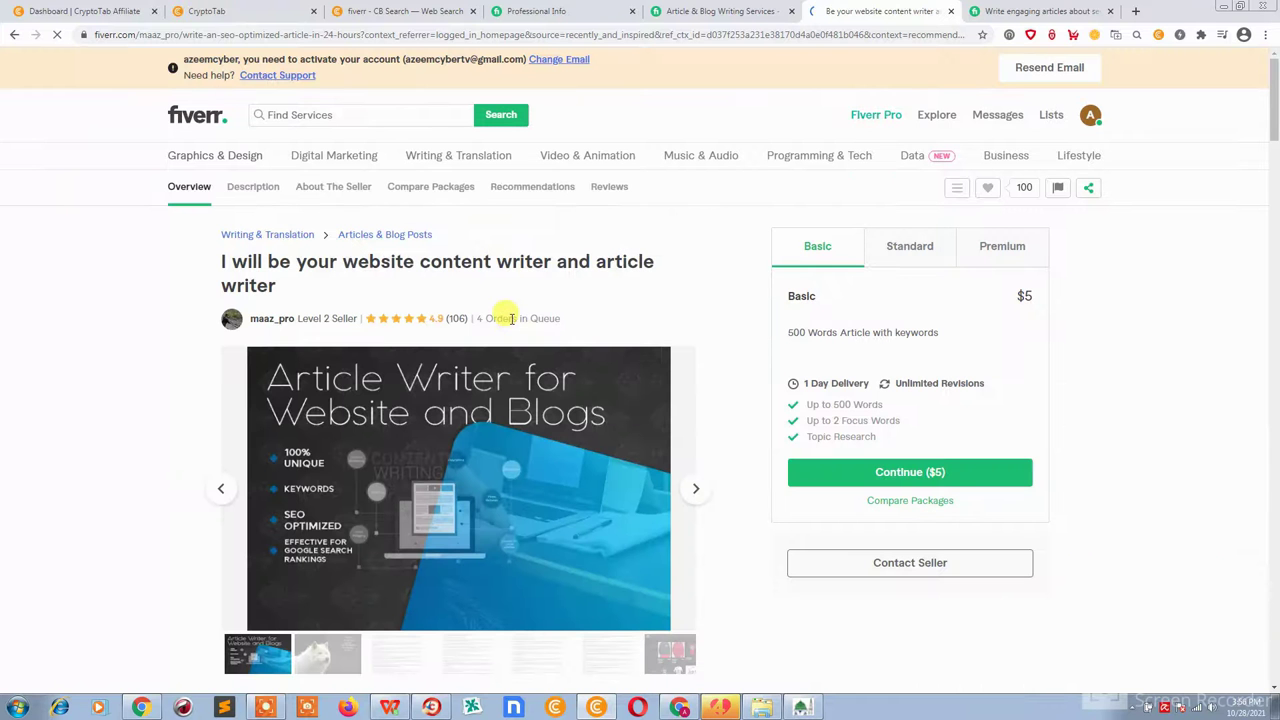
scroll(545, 350, down, 2)
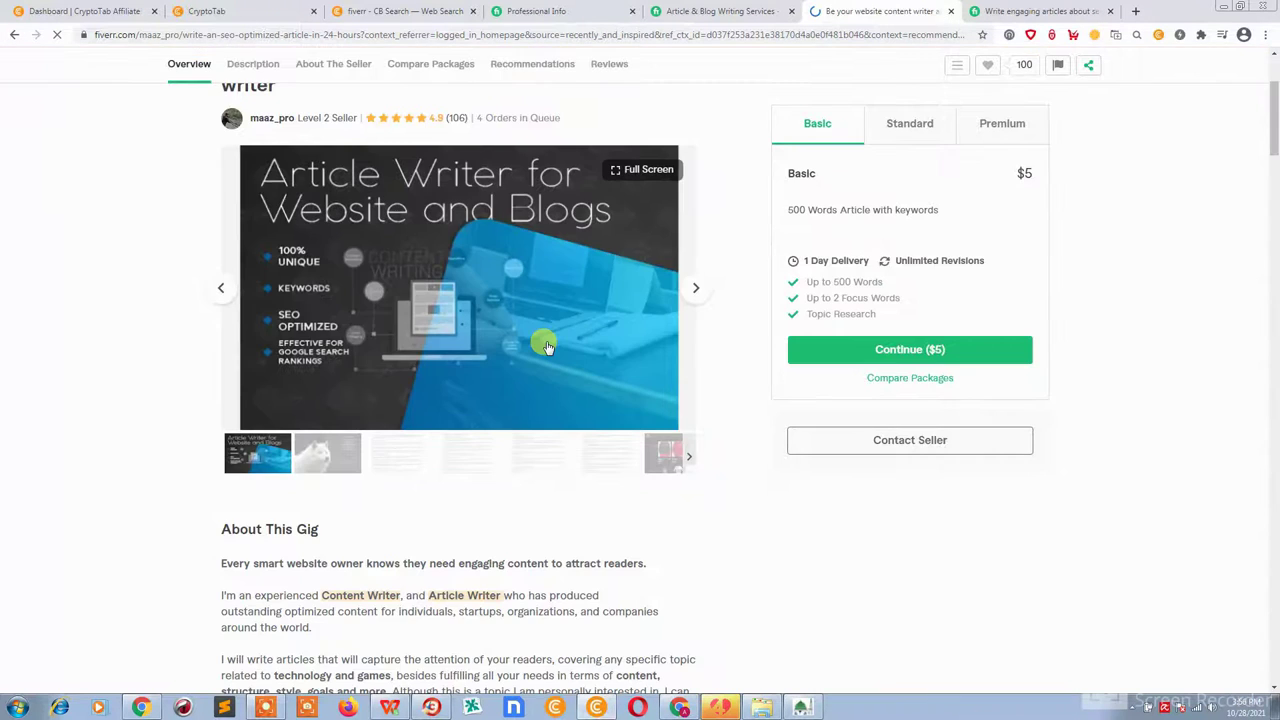
scroll(545, 347, down, 2)
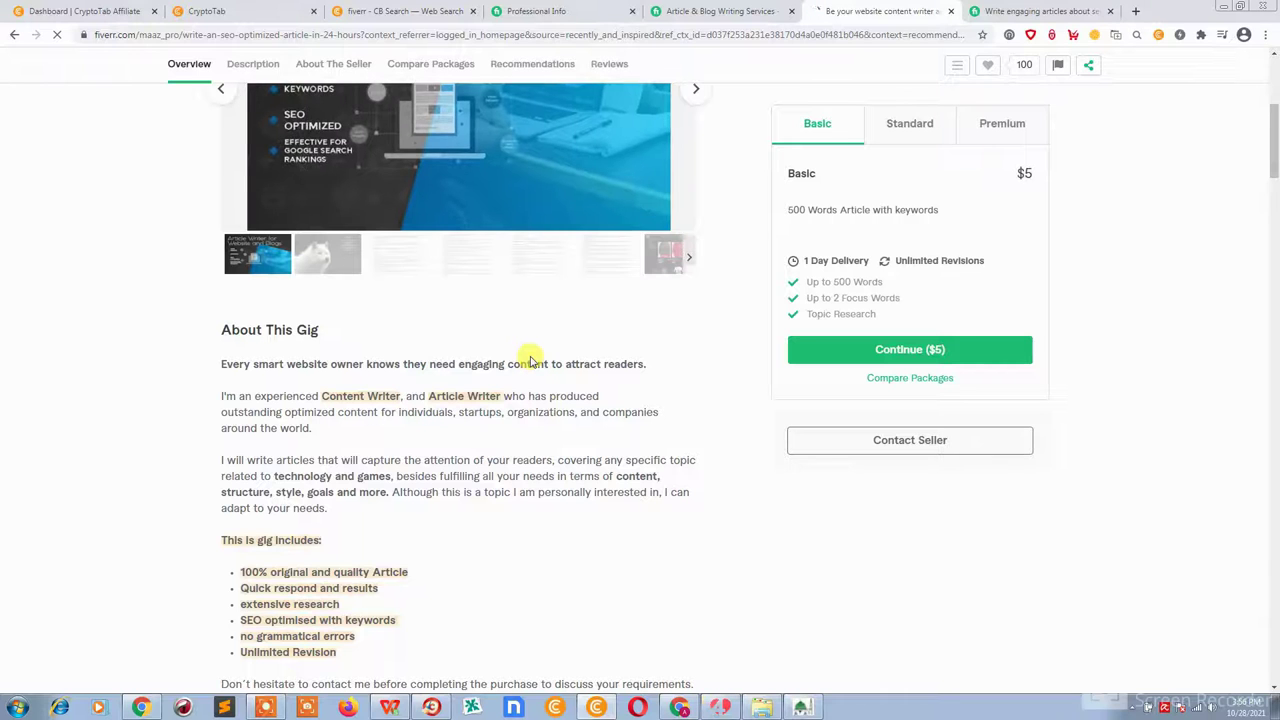
scroll(530, 360, down, 1)
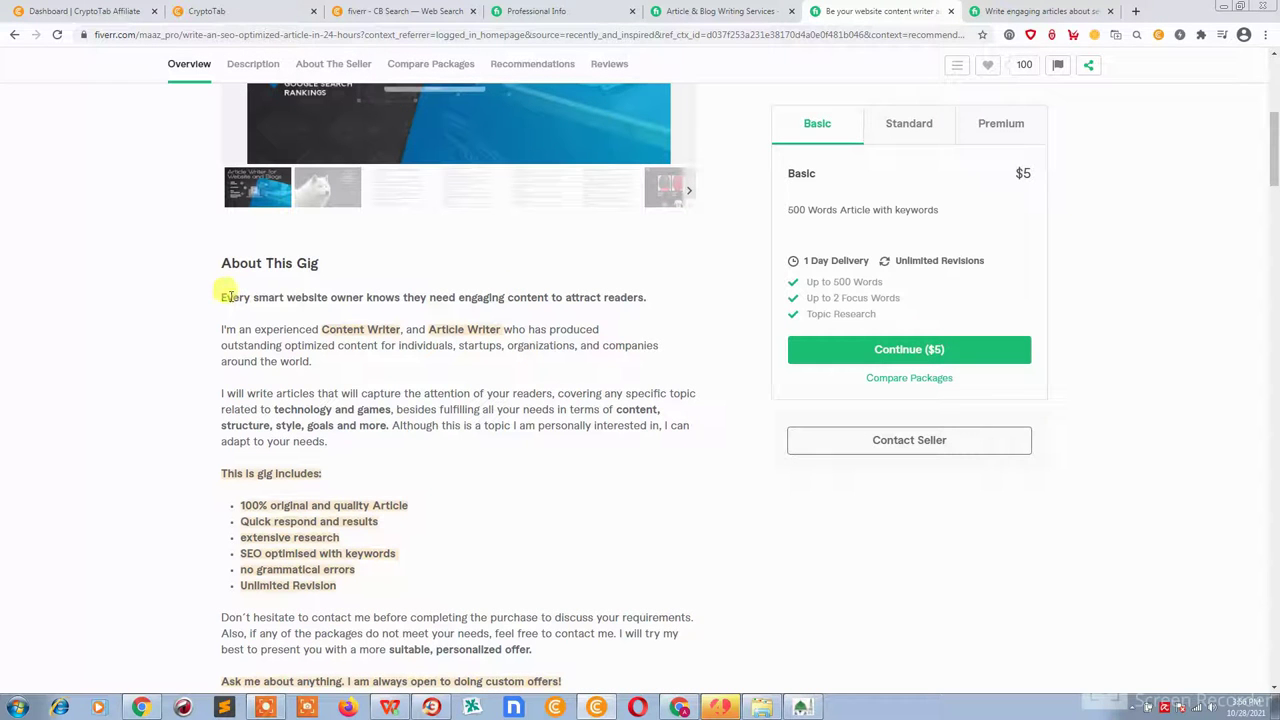
Step: Copy the gig's whole About This Gig description
drag(222, 297, 580, 460)
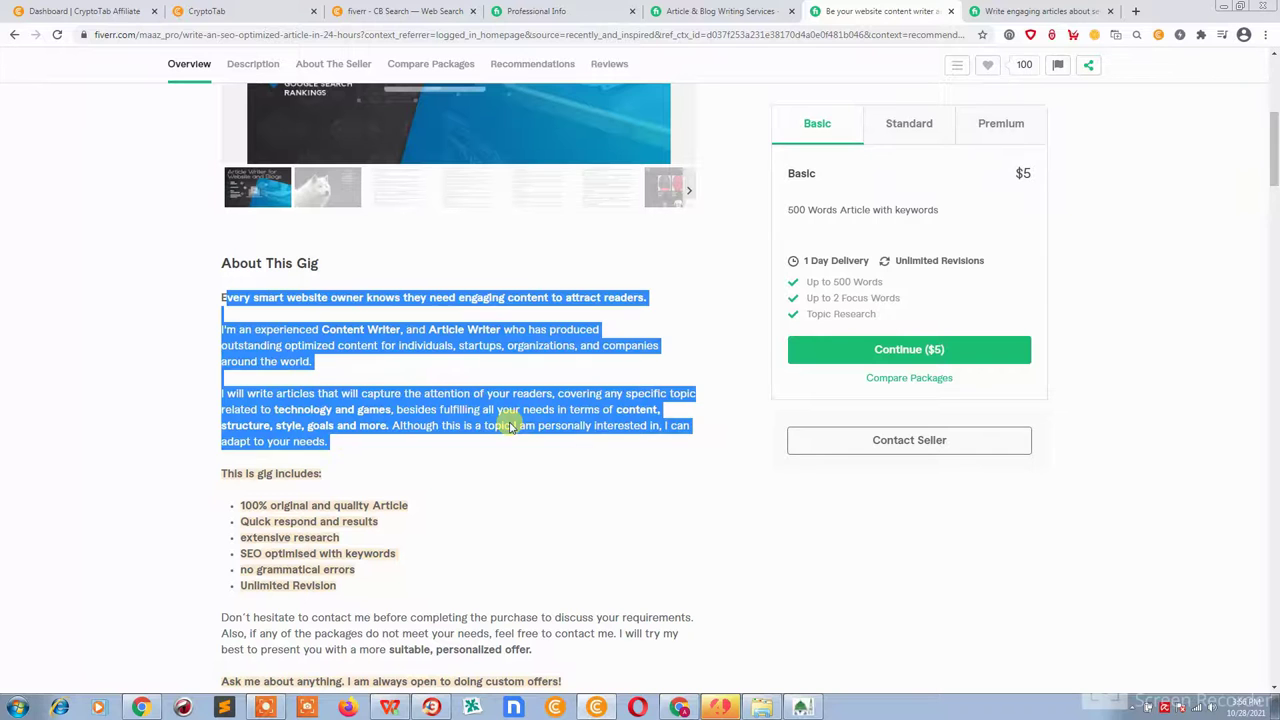
drag(217, 300, 565, 484)
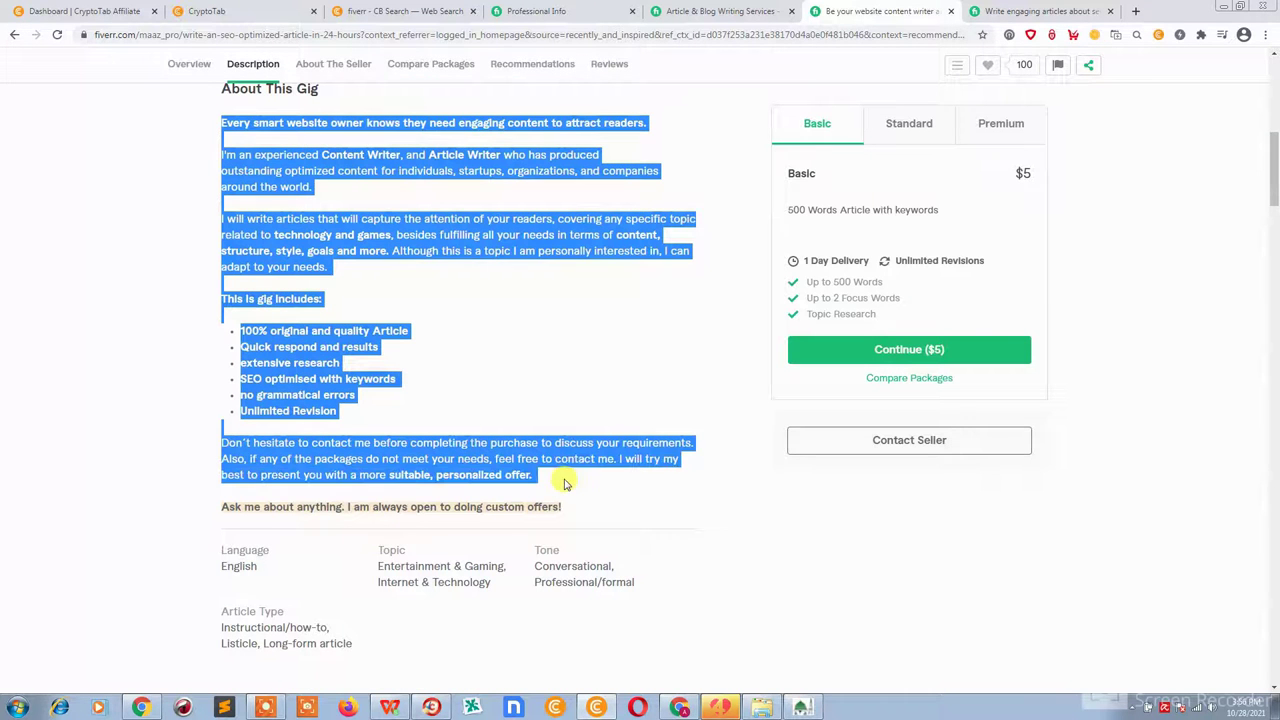
right_click(476, 455)
click(490, 464)
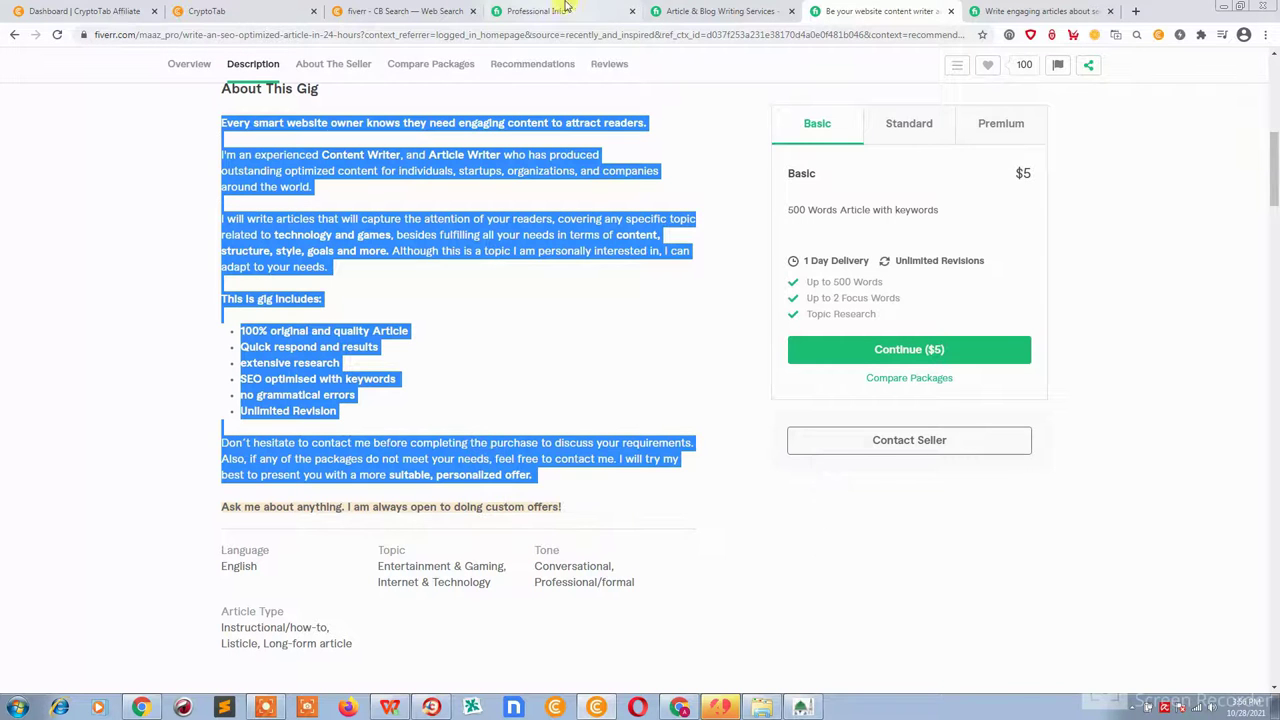
click(709, 11)
Step: Set the education title to B.Sc. on the Professional Info form
click(571, 9)
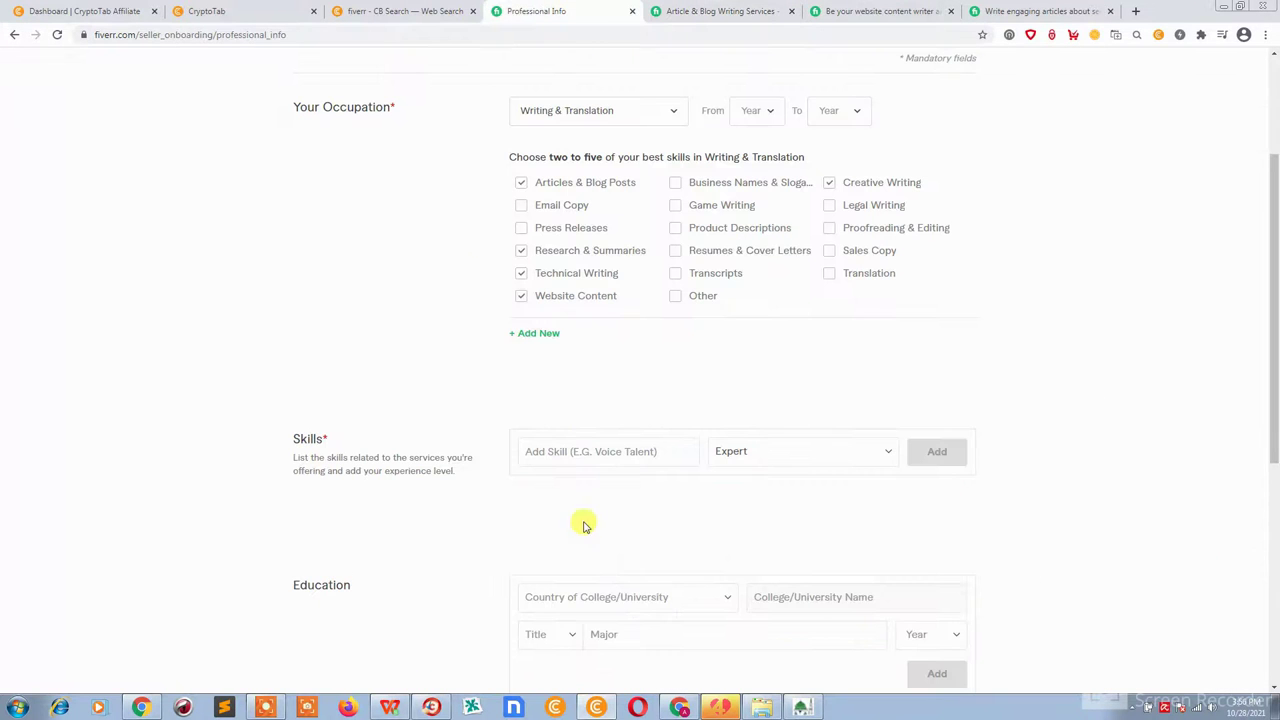
scroll(640, 530, down, 1)
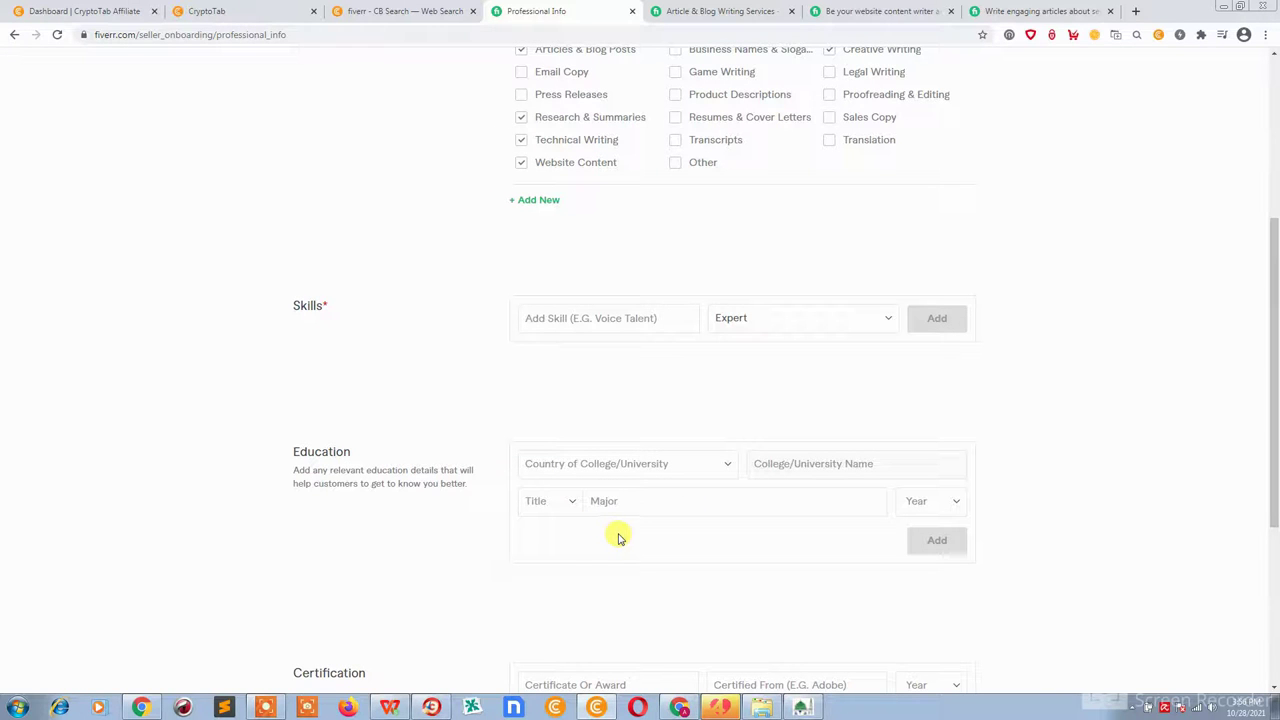
click(568, 502)
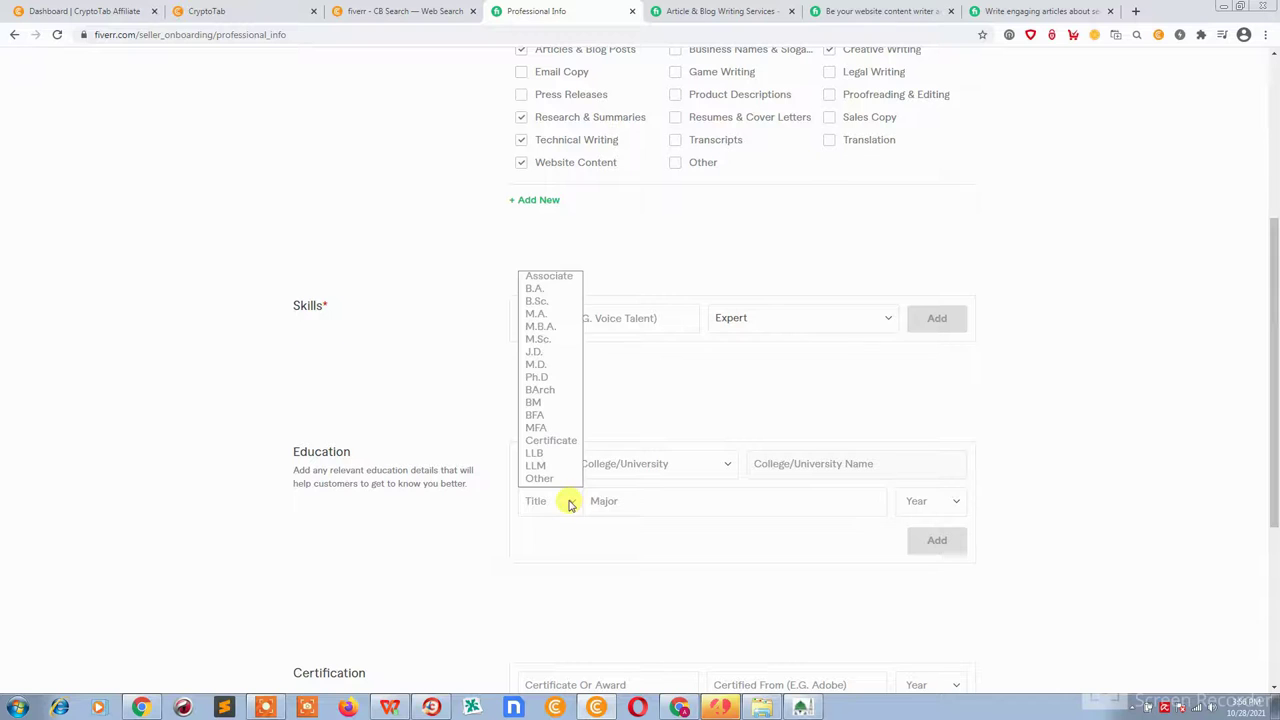
click(537, 301)
click(686, 496)
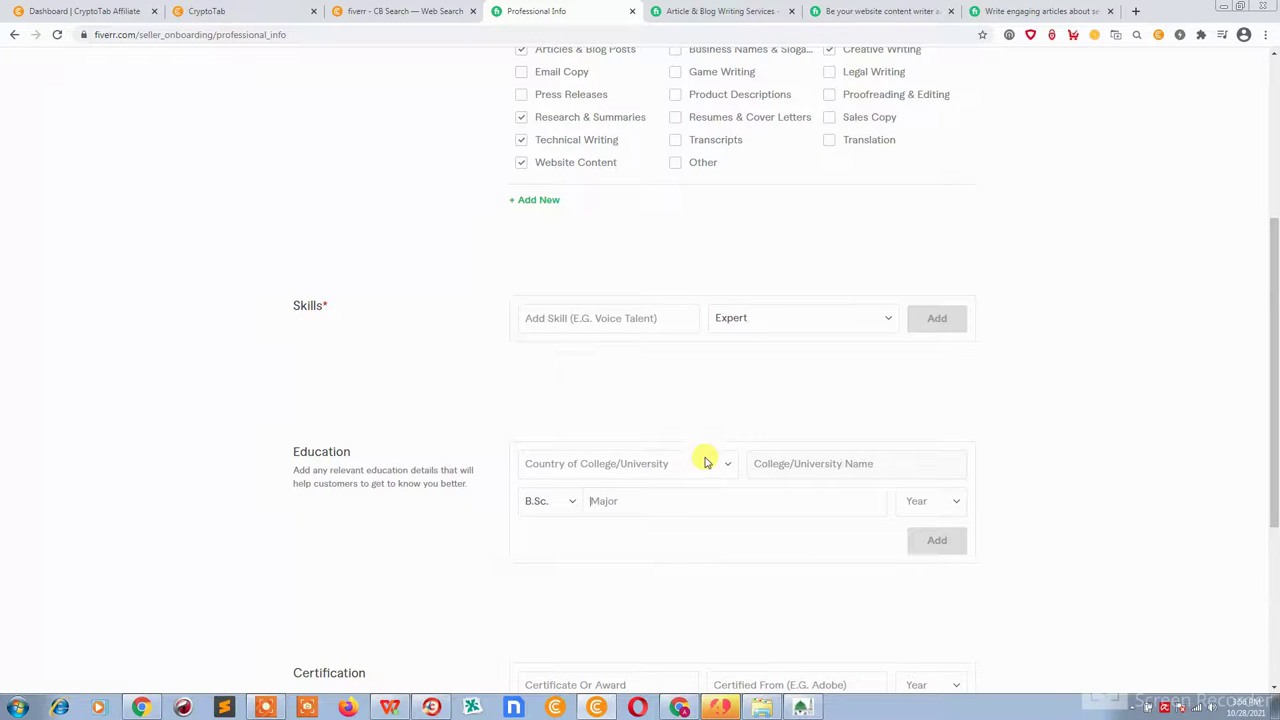
Step: Choose United States as the university's country
click(706, 460)
scroll(680, 365, down, 12)
scroll(690, 362, up, 4)
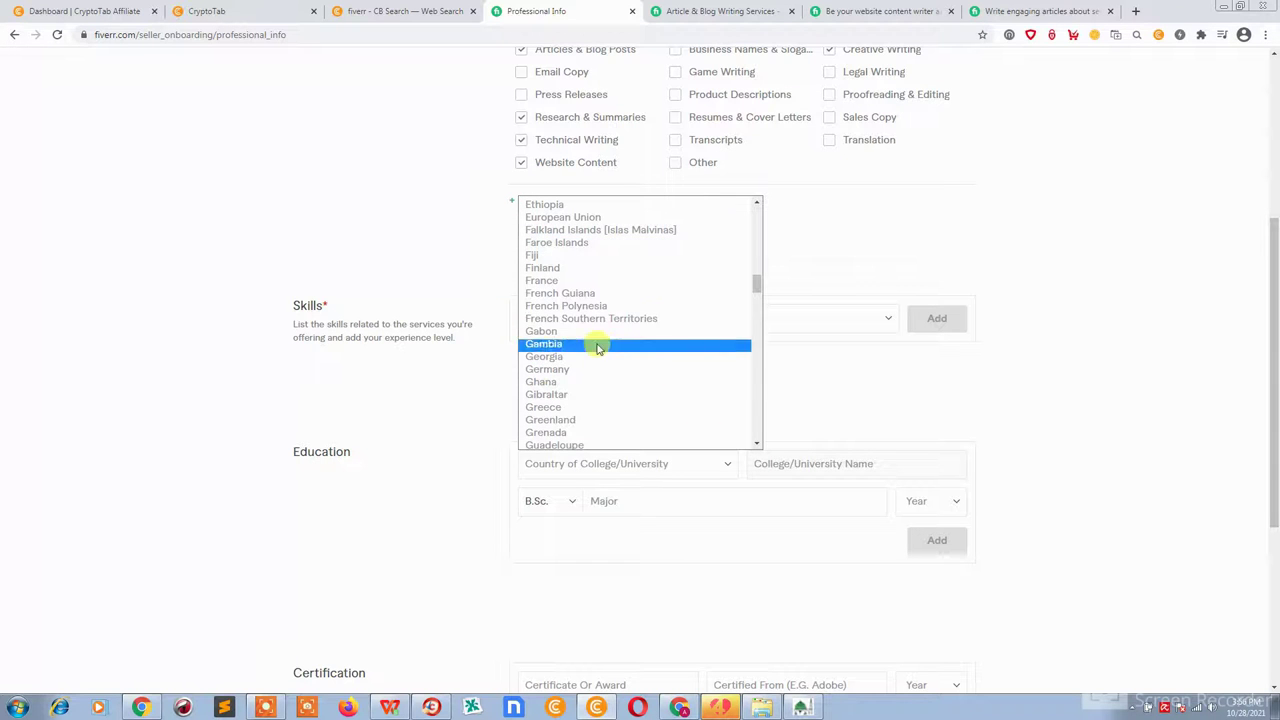
scroll(604, 360, down, 20)
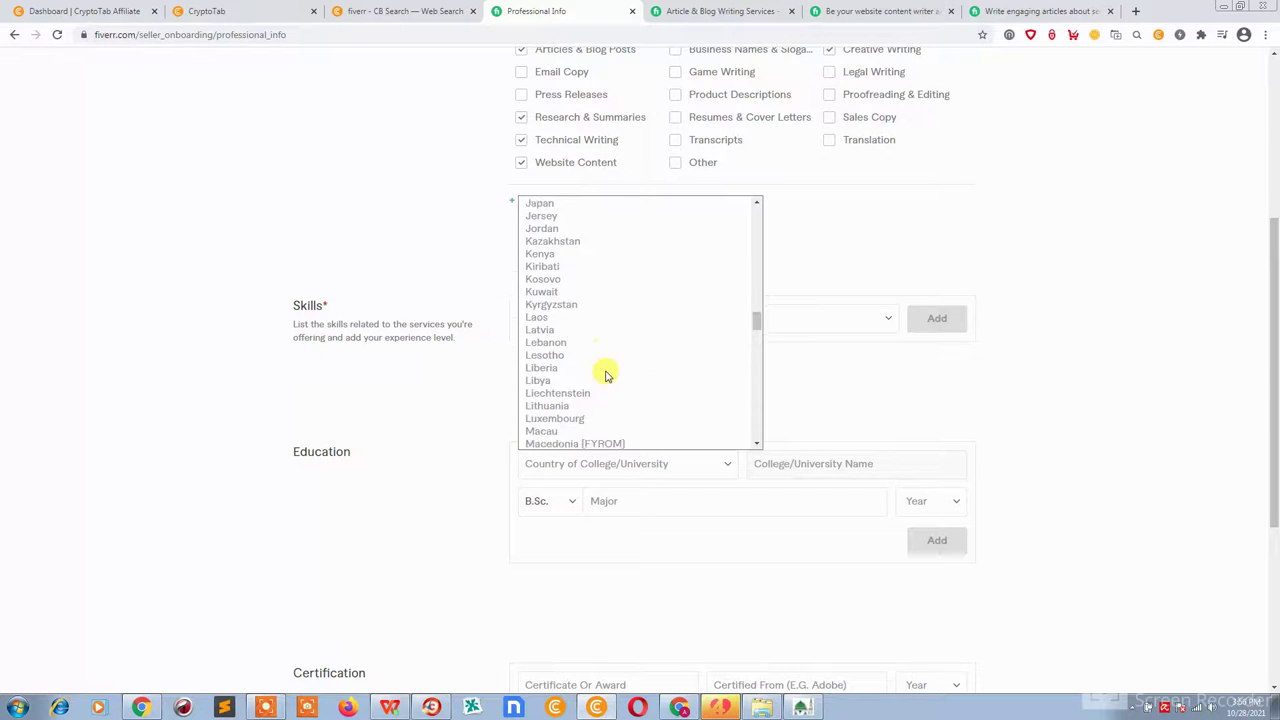
scroll(597, 375, down, 10)
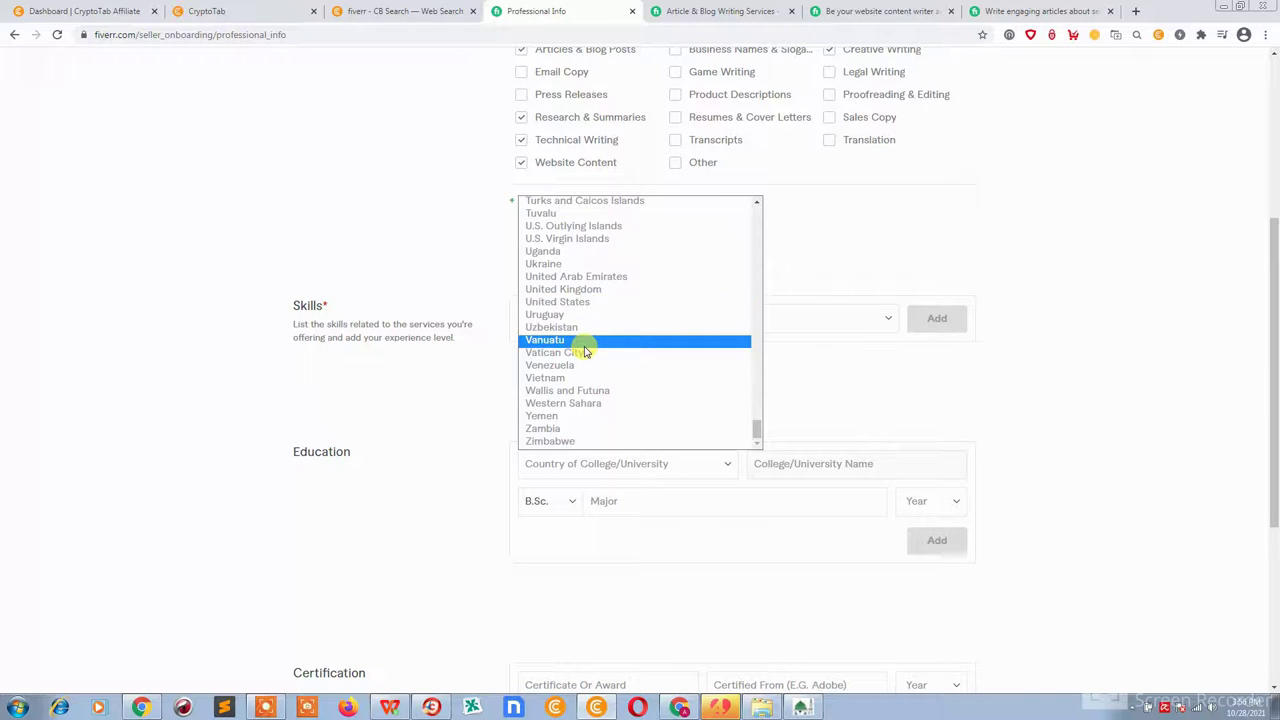
click(580, 301)
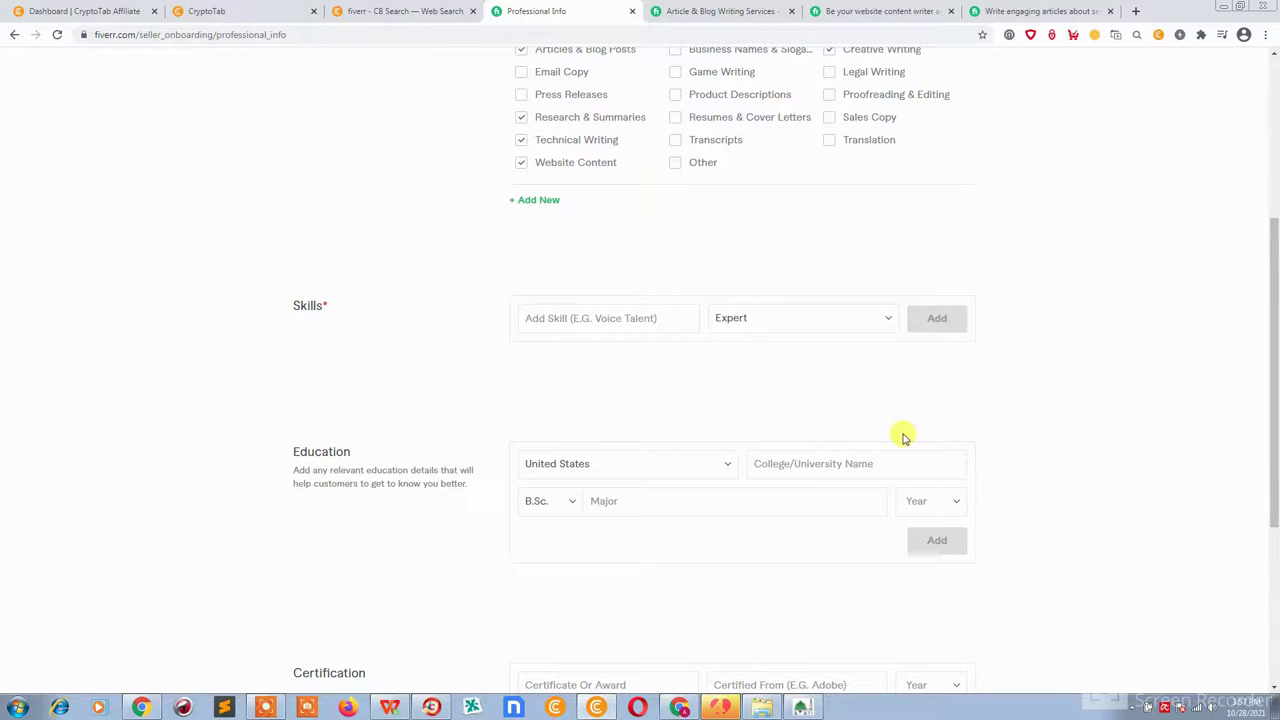
click(816, 466)
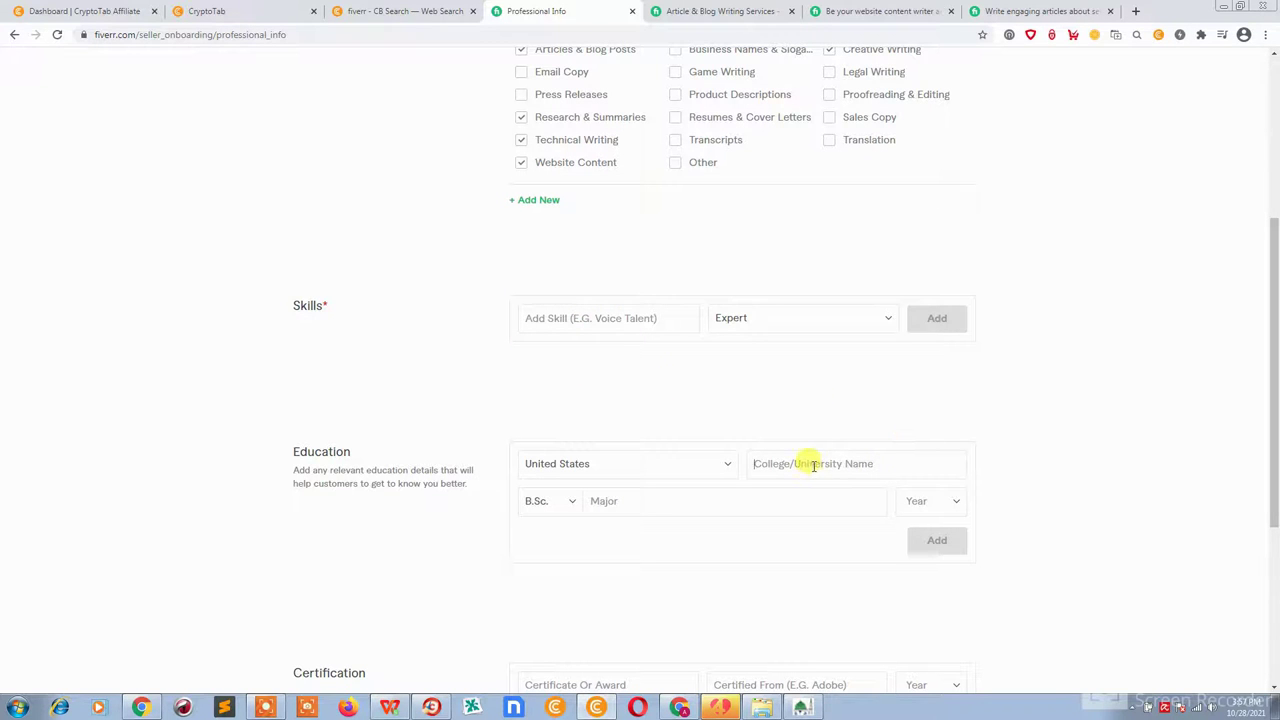
click(583, 318)
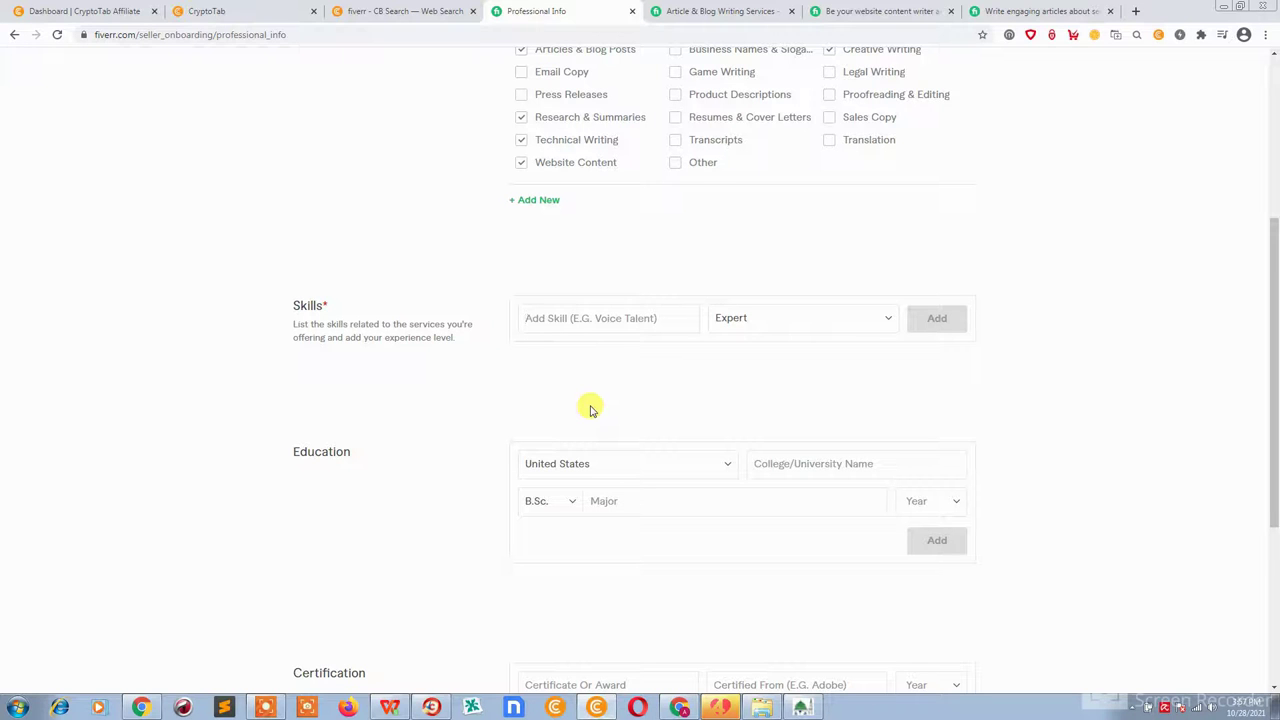
Step: Add Computer Expert as an Expert-level skill
text(E)
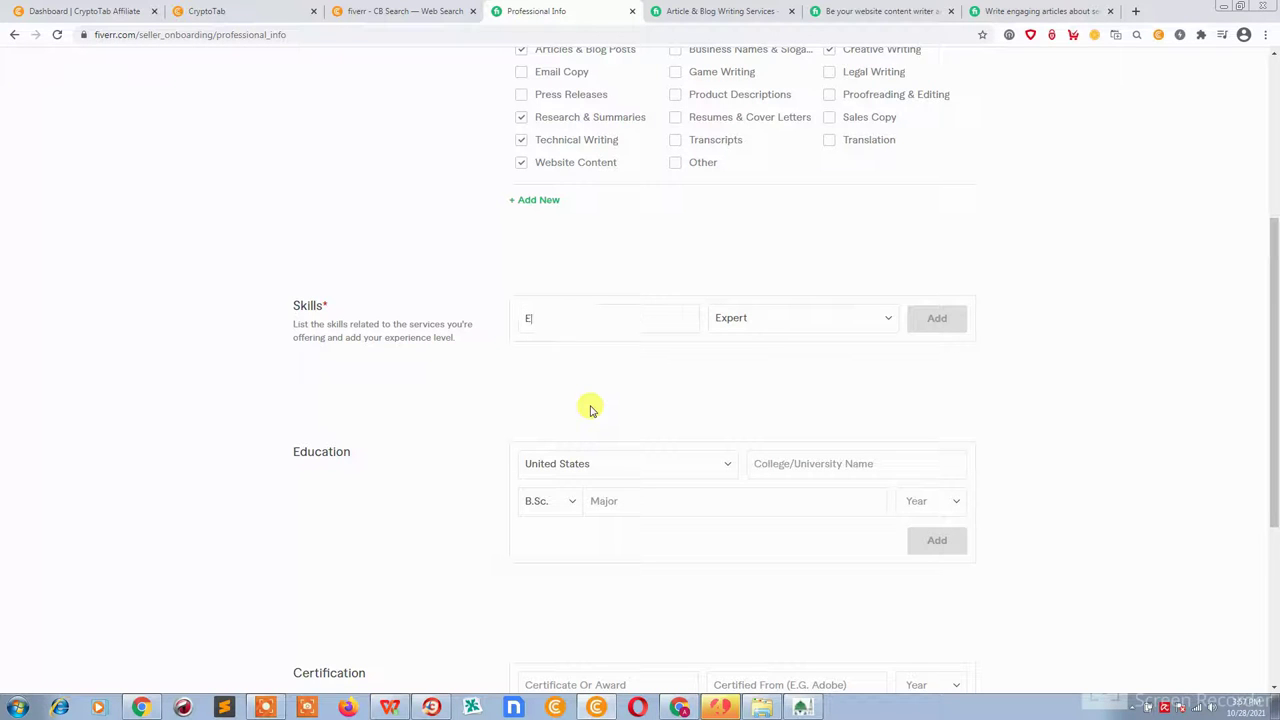
text(xpert)
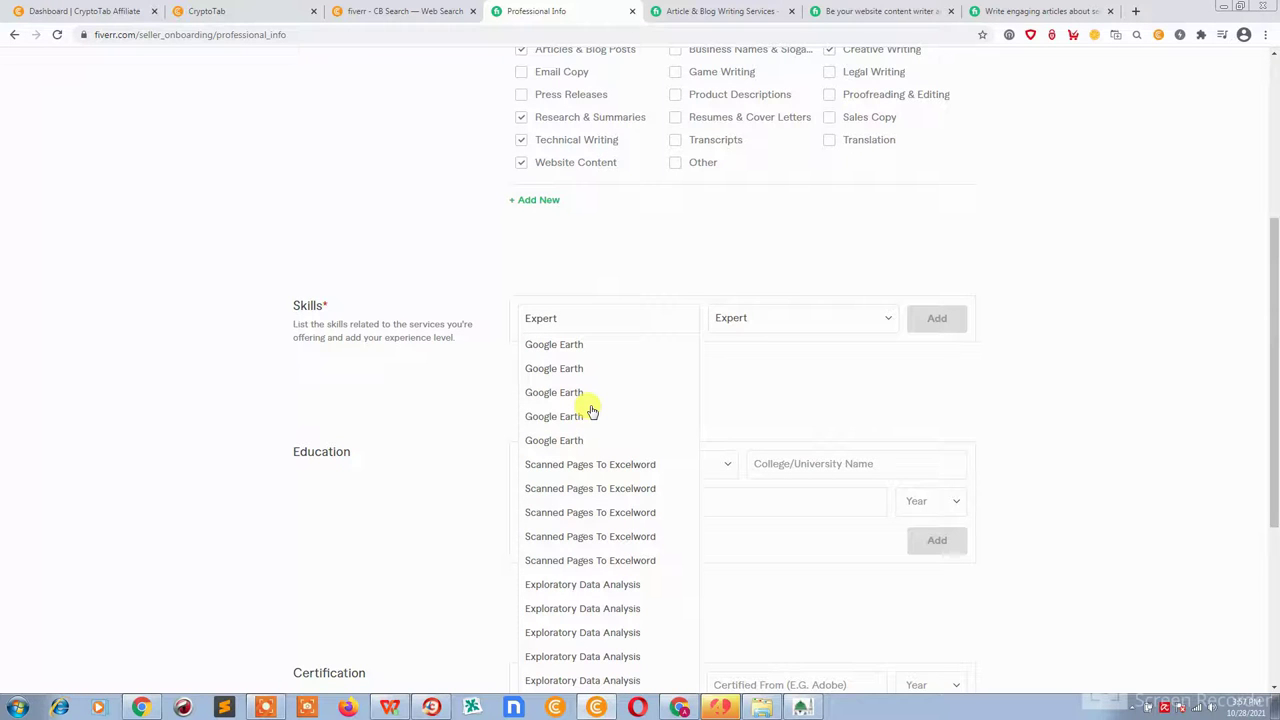
click(595, 589)
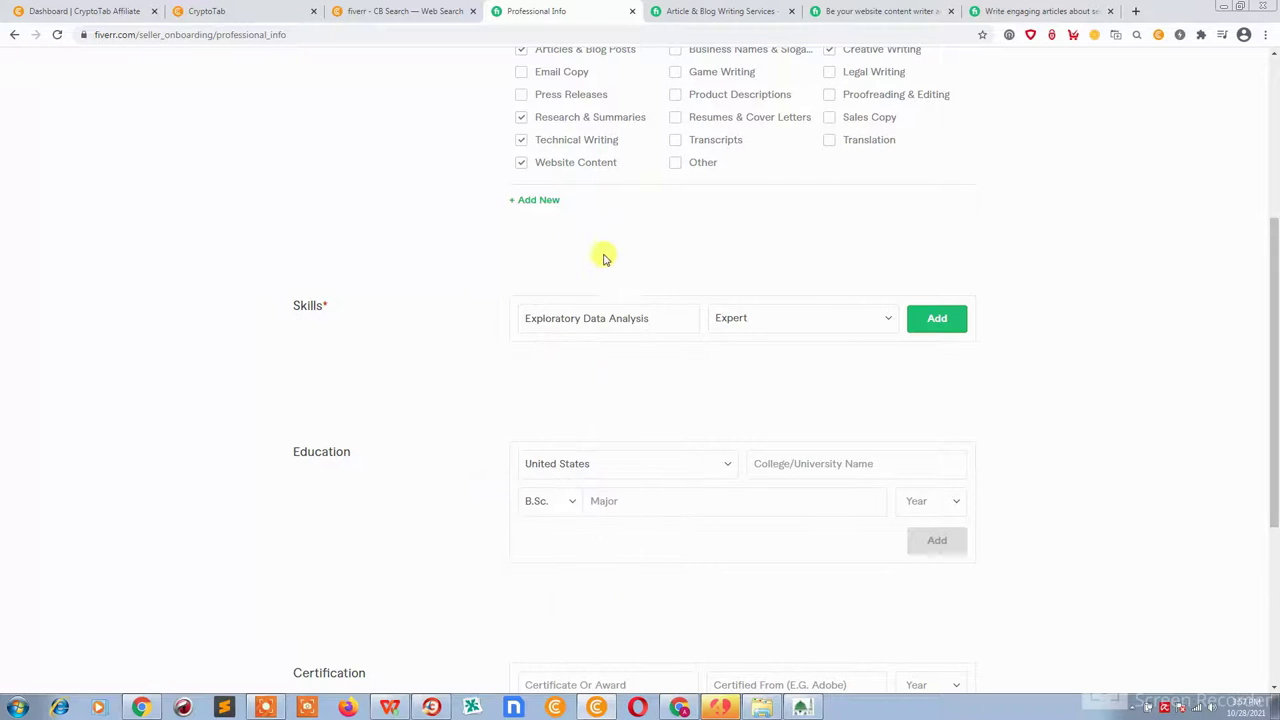
click(670, 323)
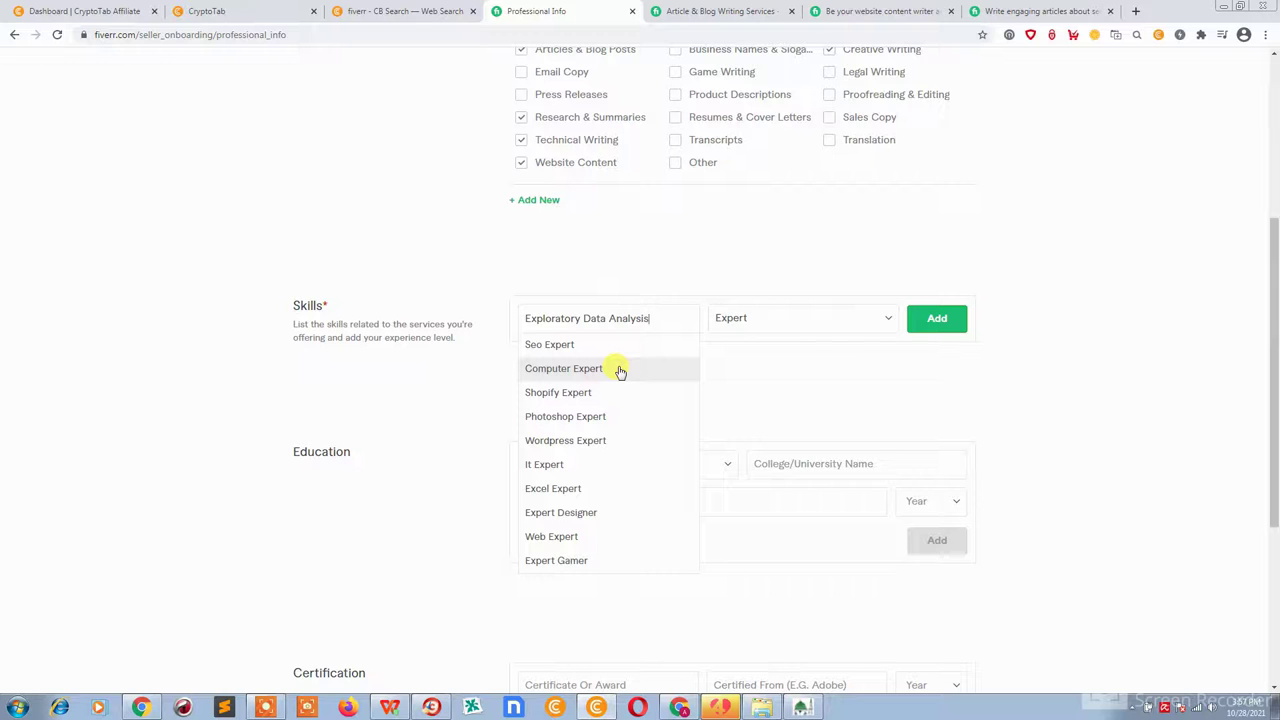
click(619, 371)
click(659, 317)
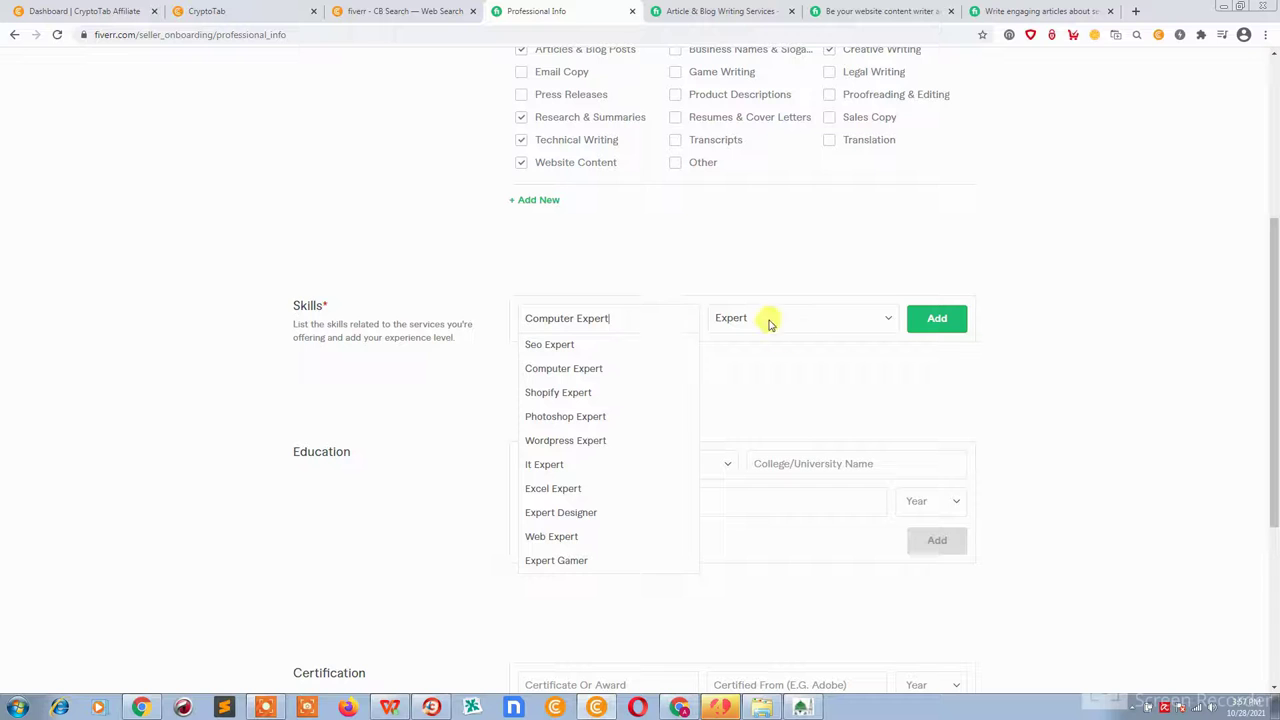
click(937, 318)
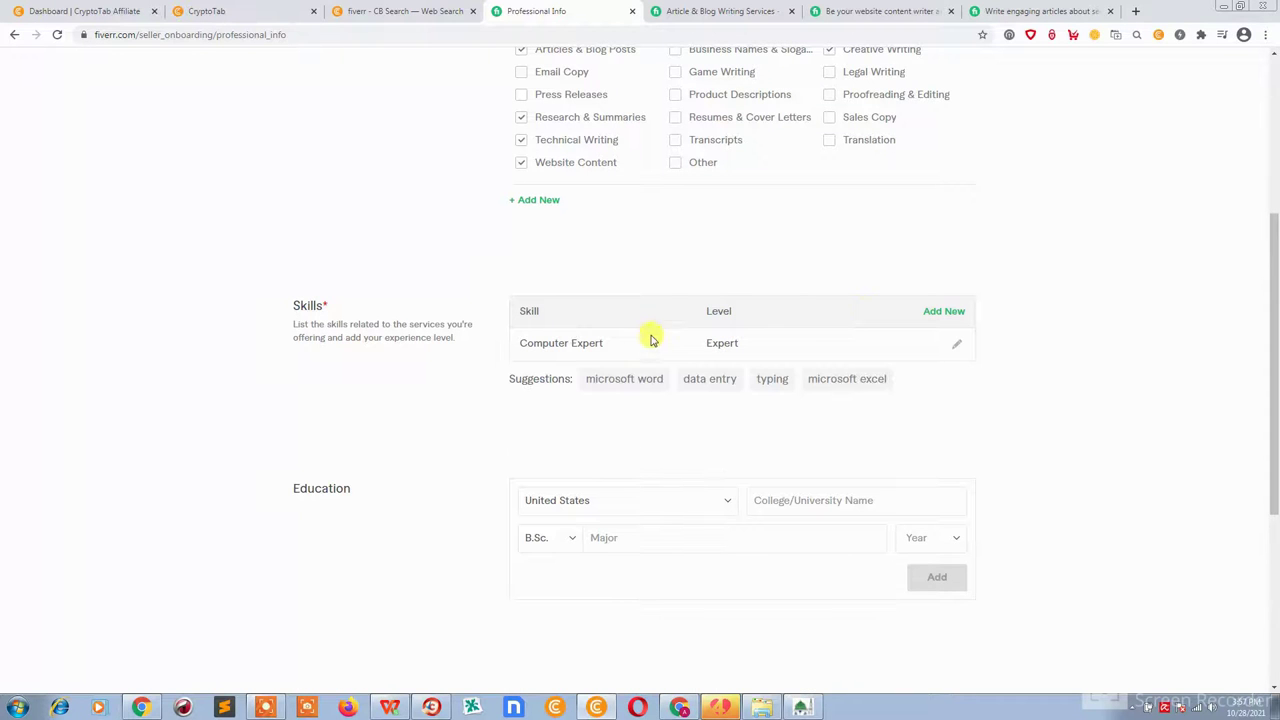
Step: Add Microsoft Word and Typing as Expert-level skills
click(625, 379)
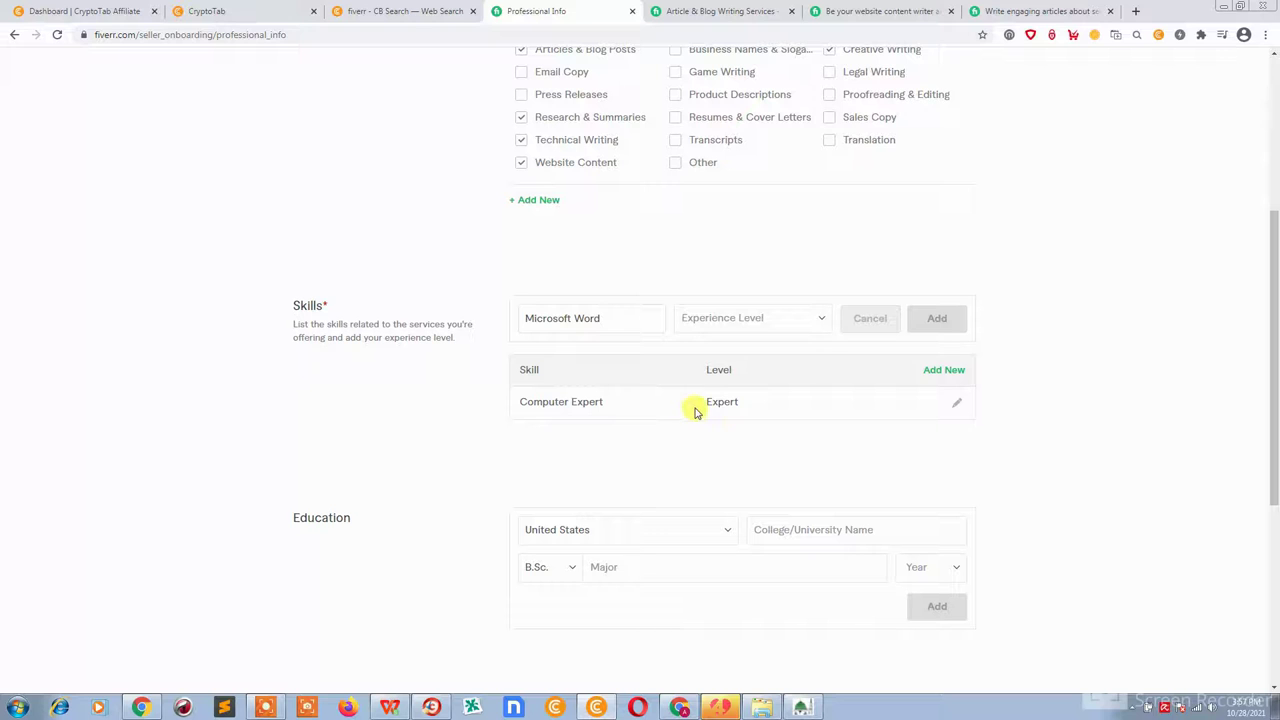
click(764, 320)
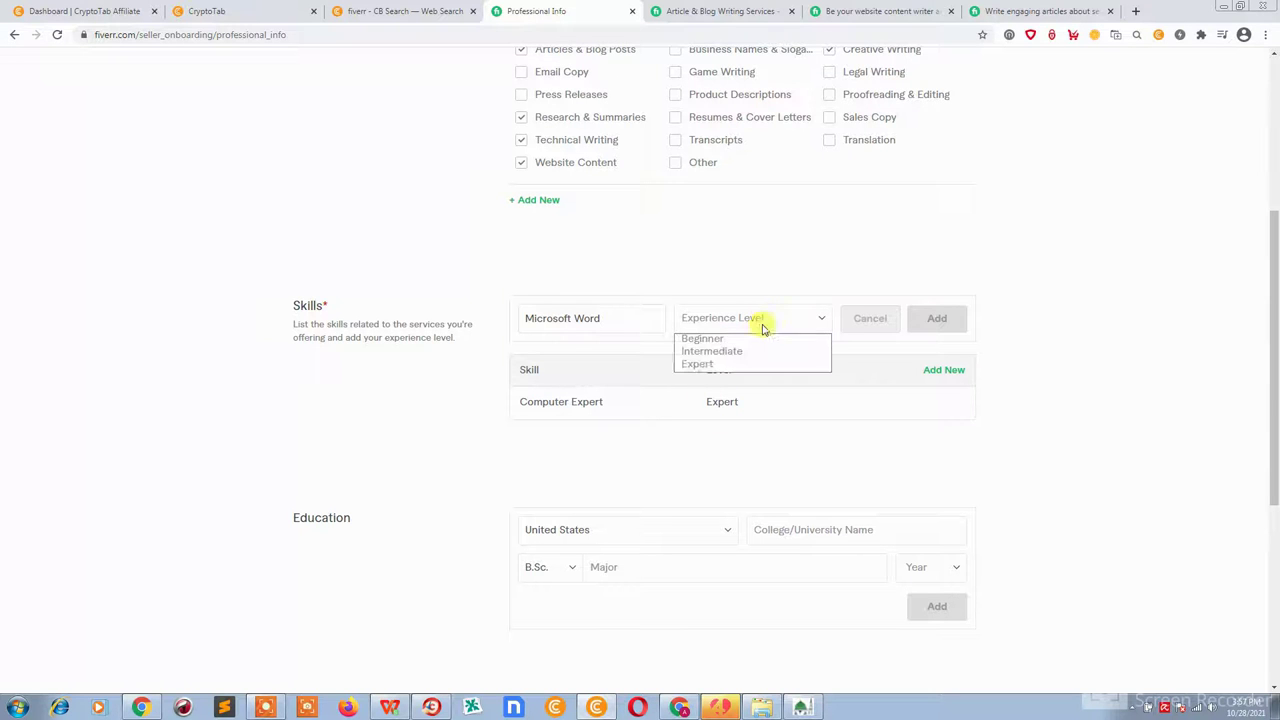
click(726, 365)
click(932, 319)
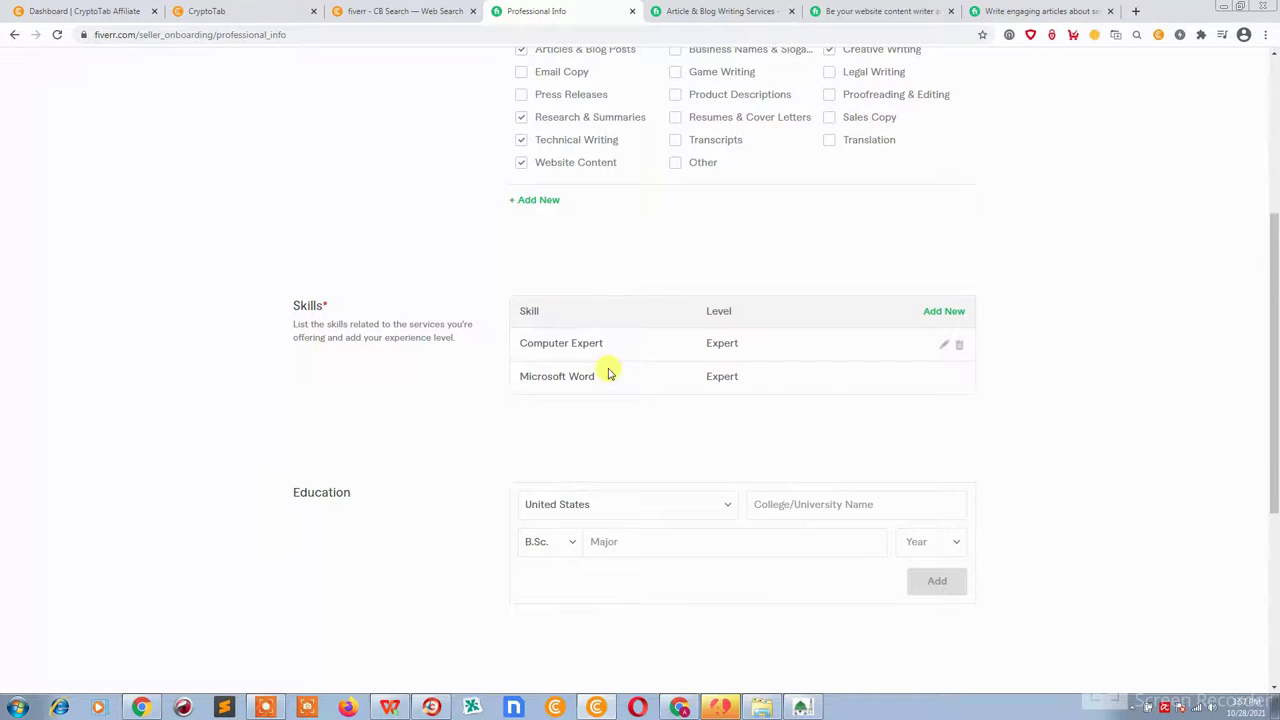
click(600, 414)
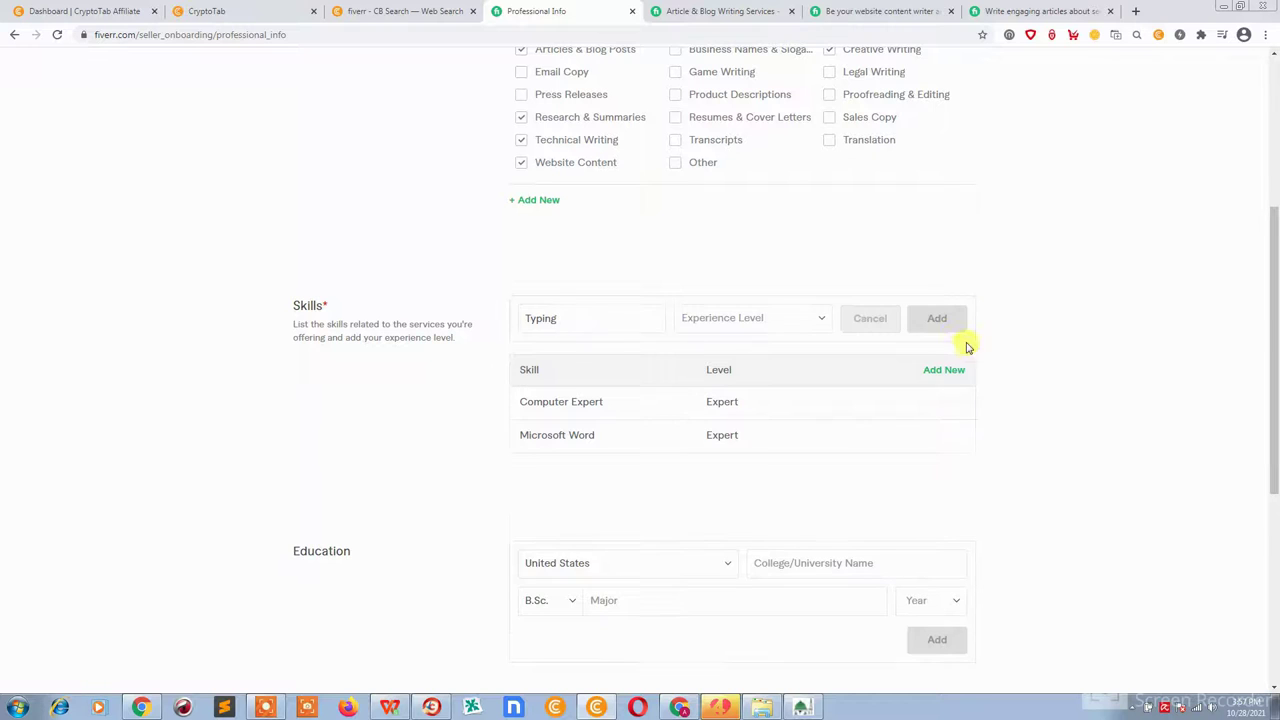
click(700, 319)
click(723, 364)
click(934, 320)
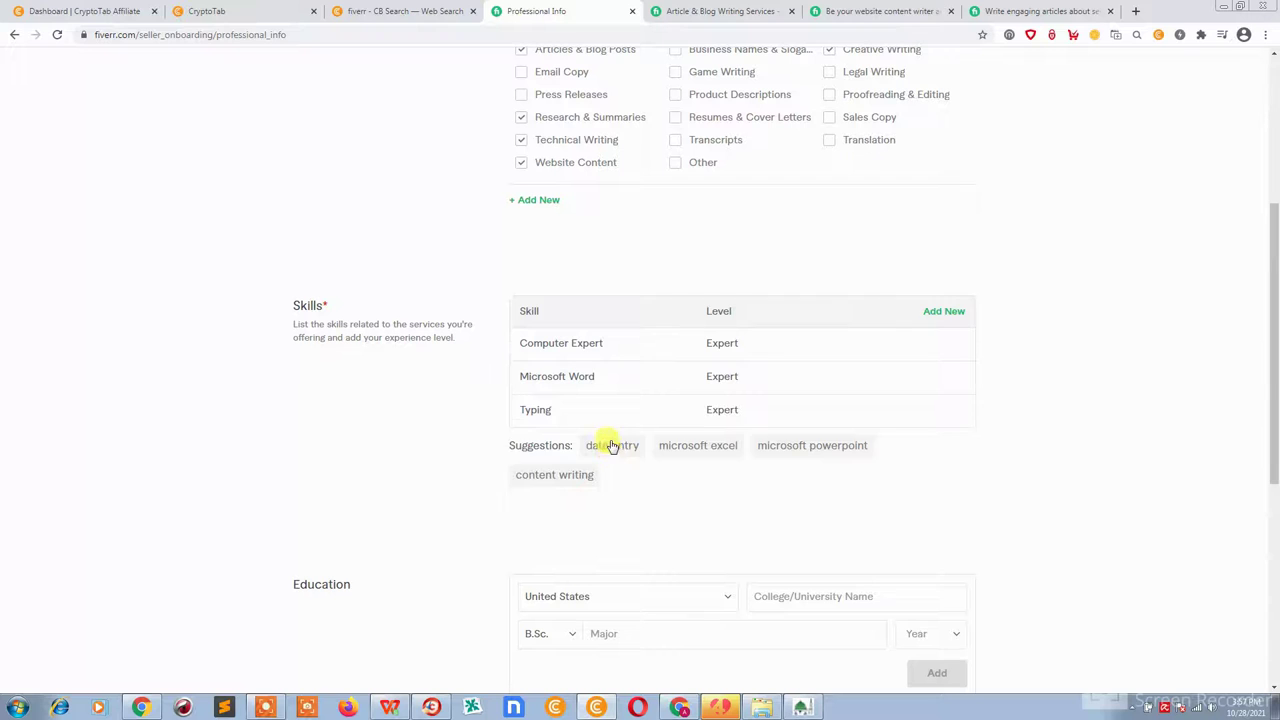
Step: Add Data Entry at Expert level and set Content Writing to Expert
click(612, 445)
click(790, 320)
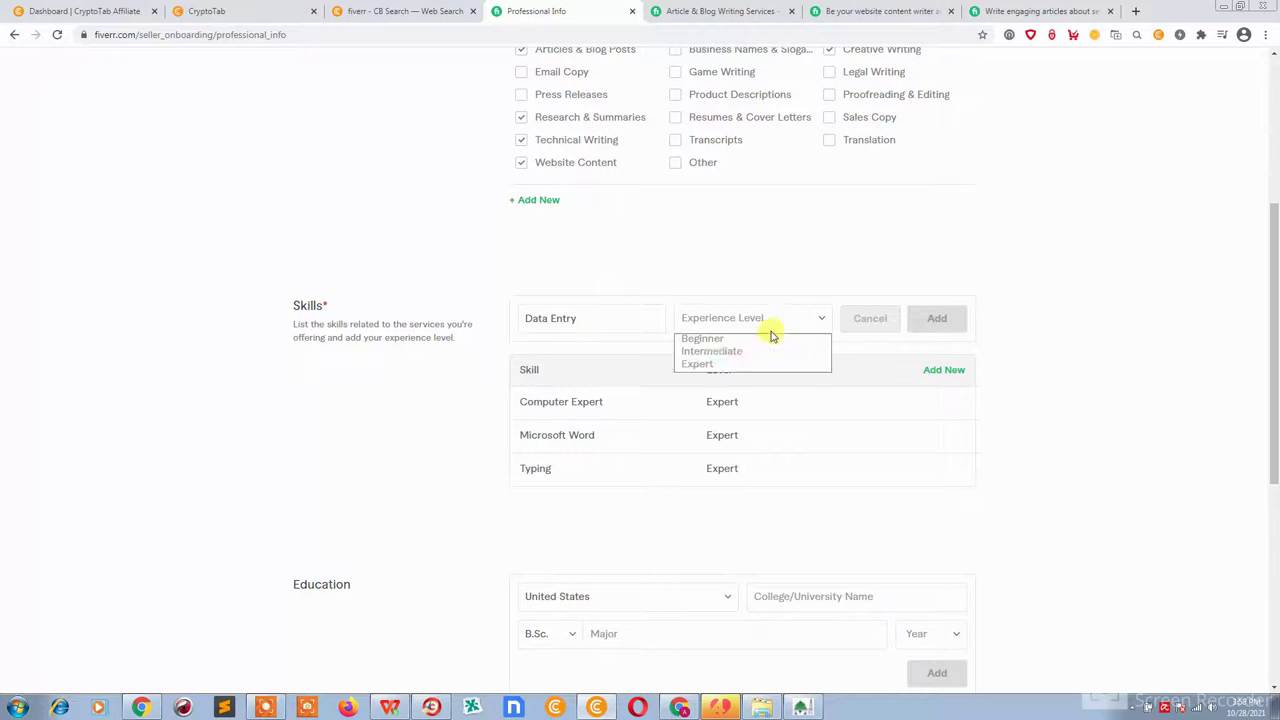
click(734, 364)
click(936, 322)
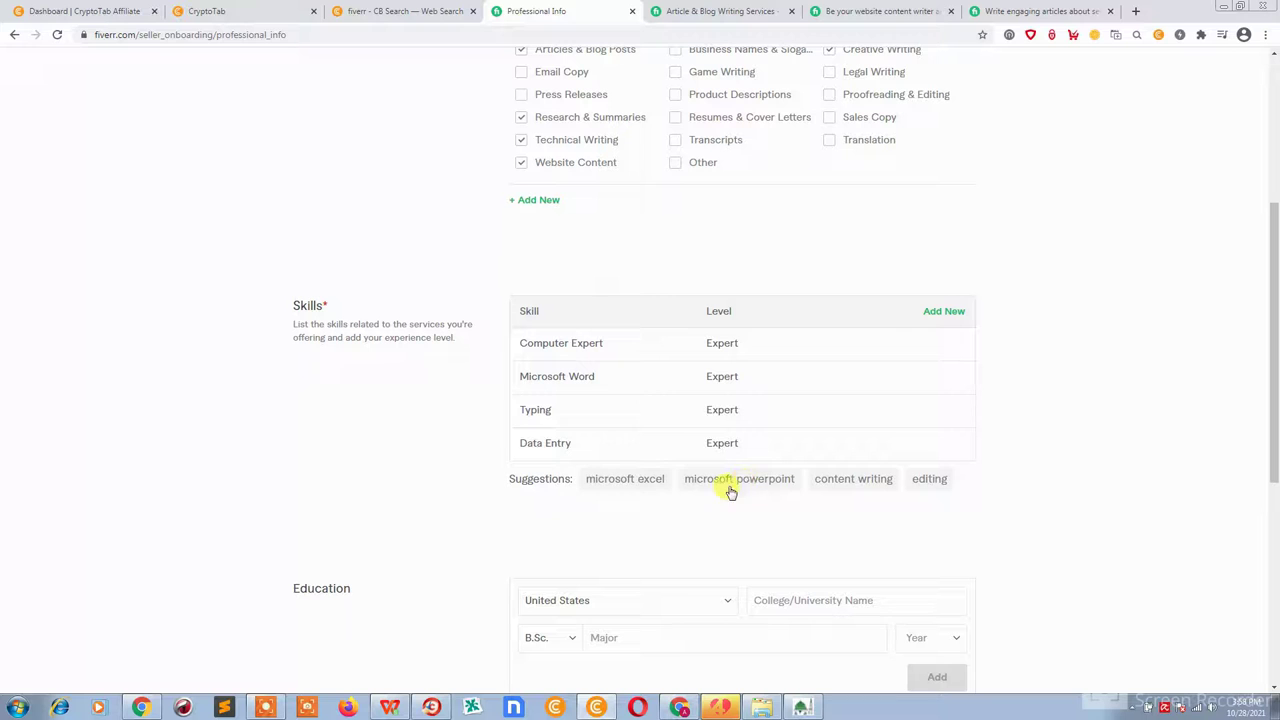
click(858, 482)
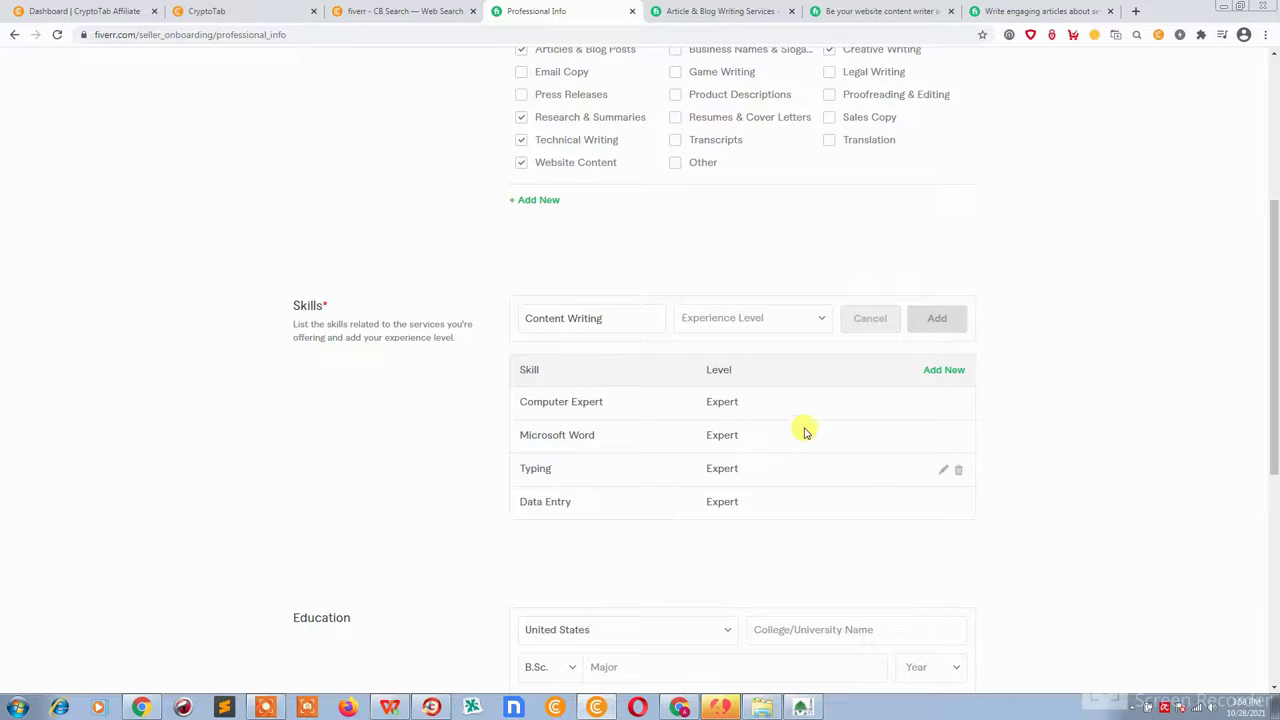
click(797, 318)
click(740, 364)
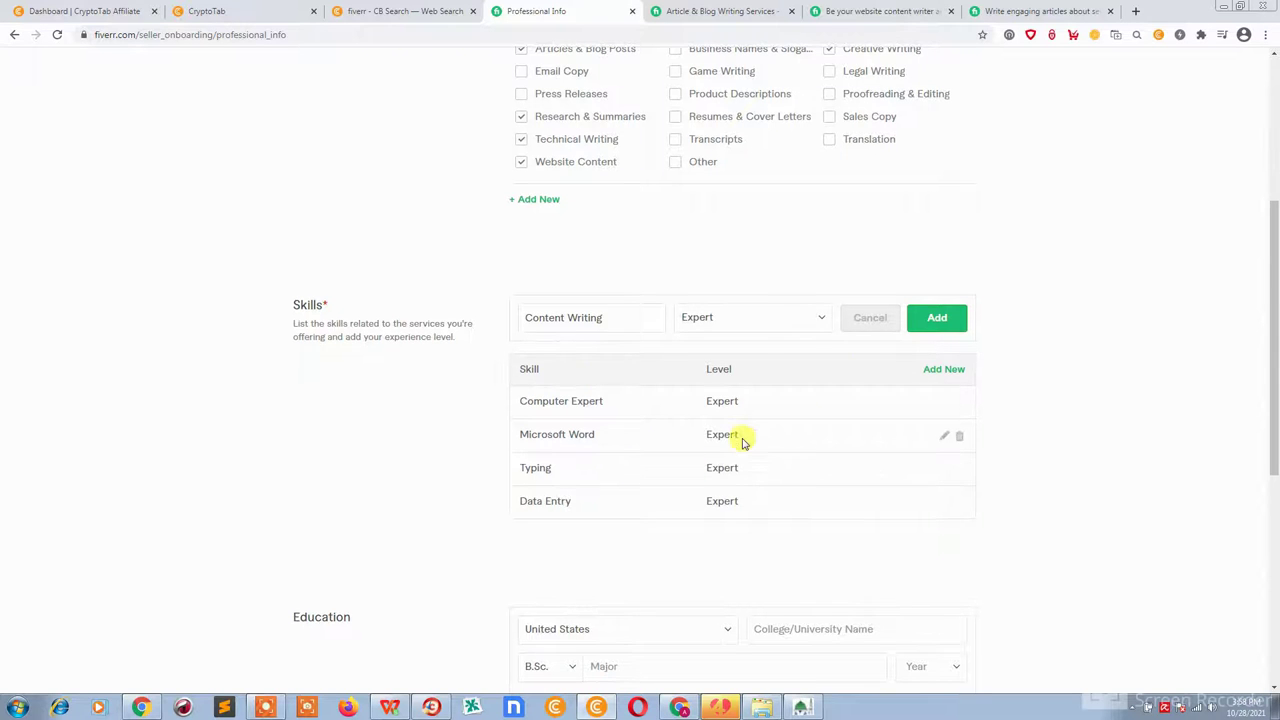
scroll(743, 443, down, 2)
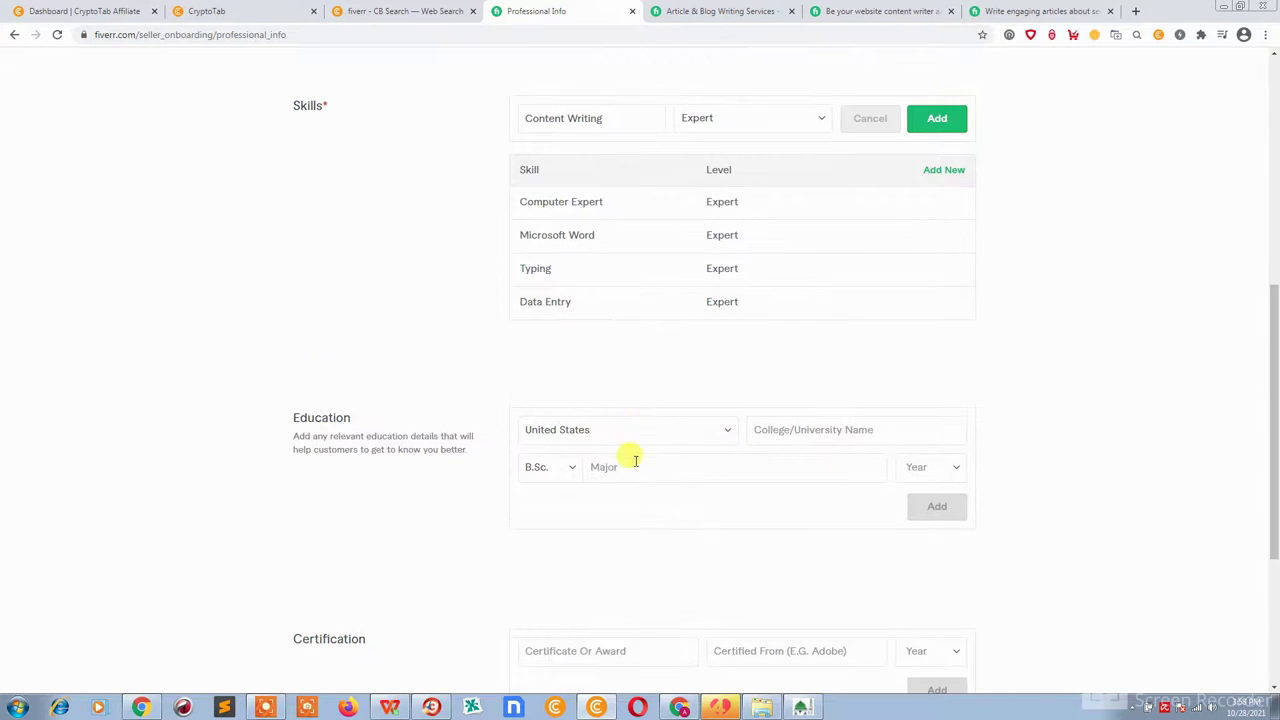
Step: Set the graduation year to 2018 and the college to Oxford Universty
click(948, 470)
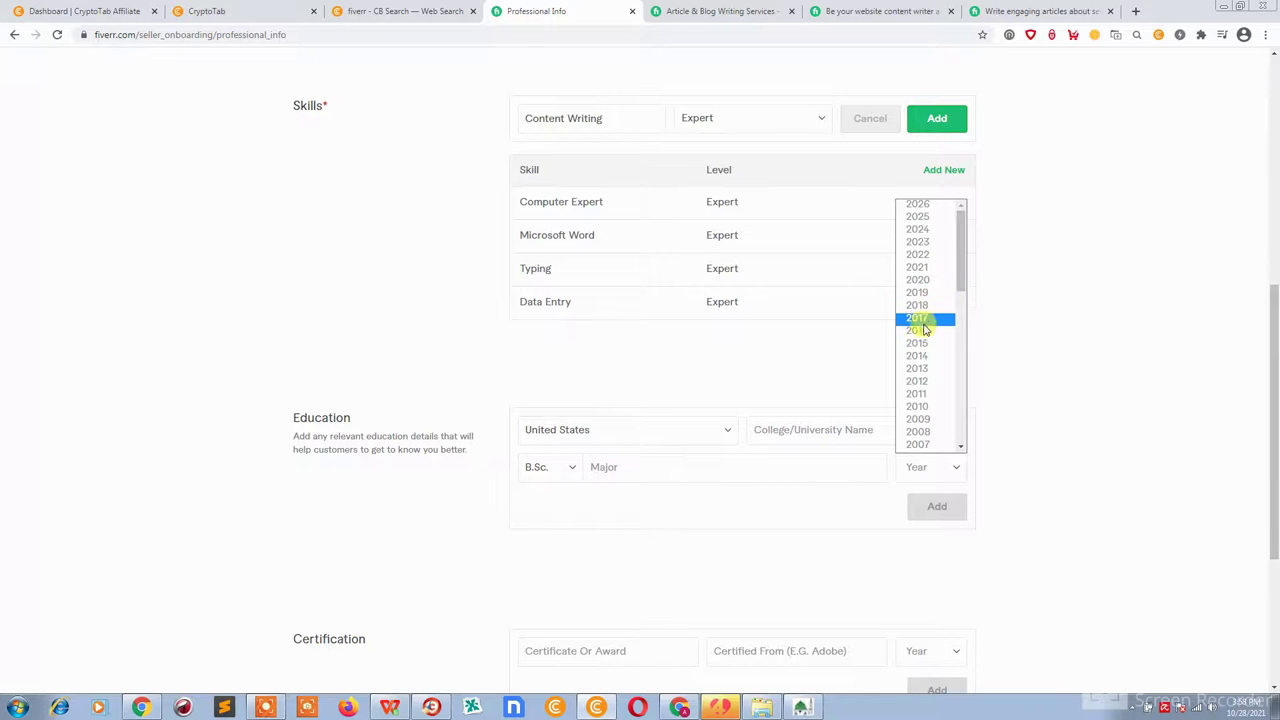
click(918, 306)
click(820, 432)
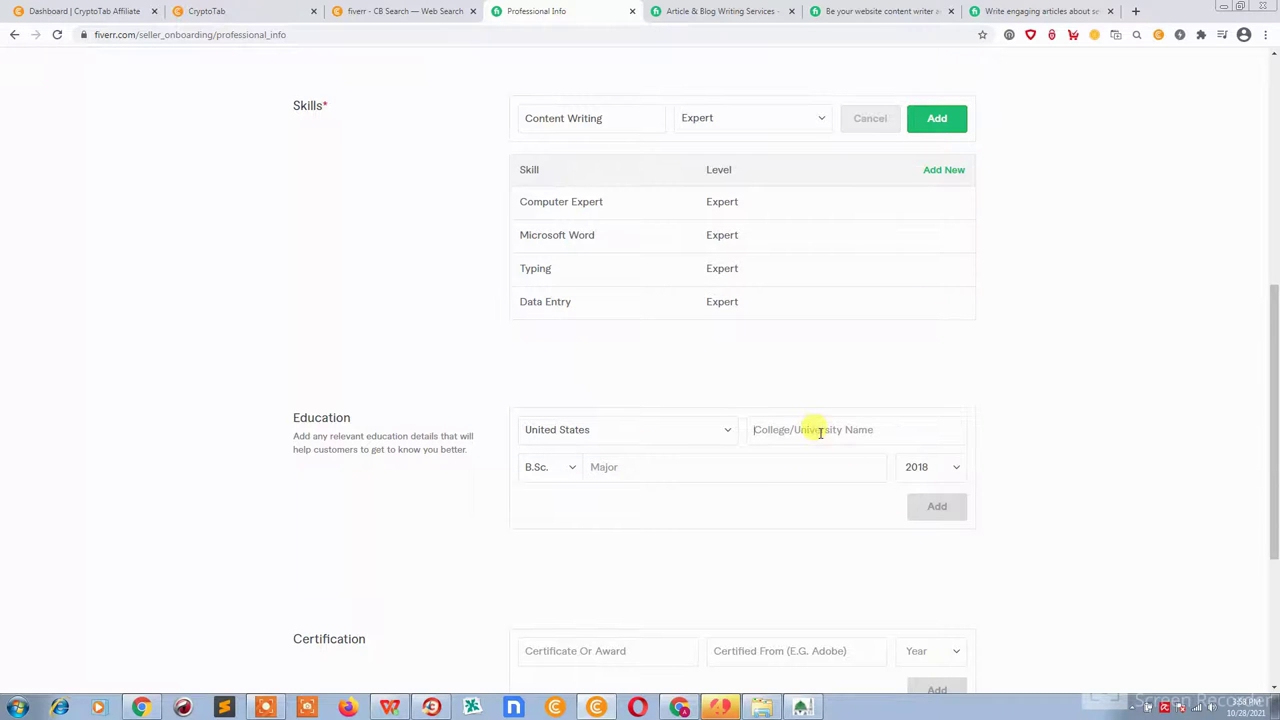
text(Oxfor)
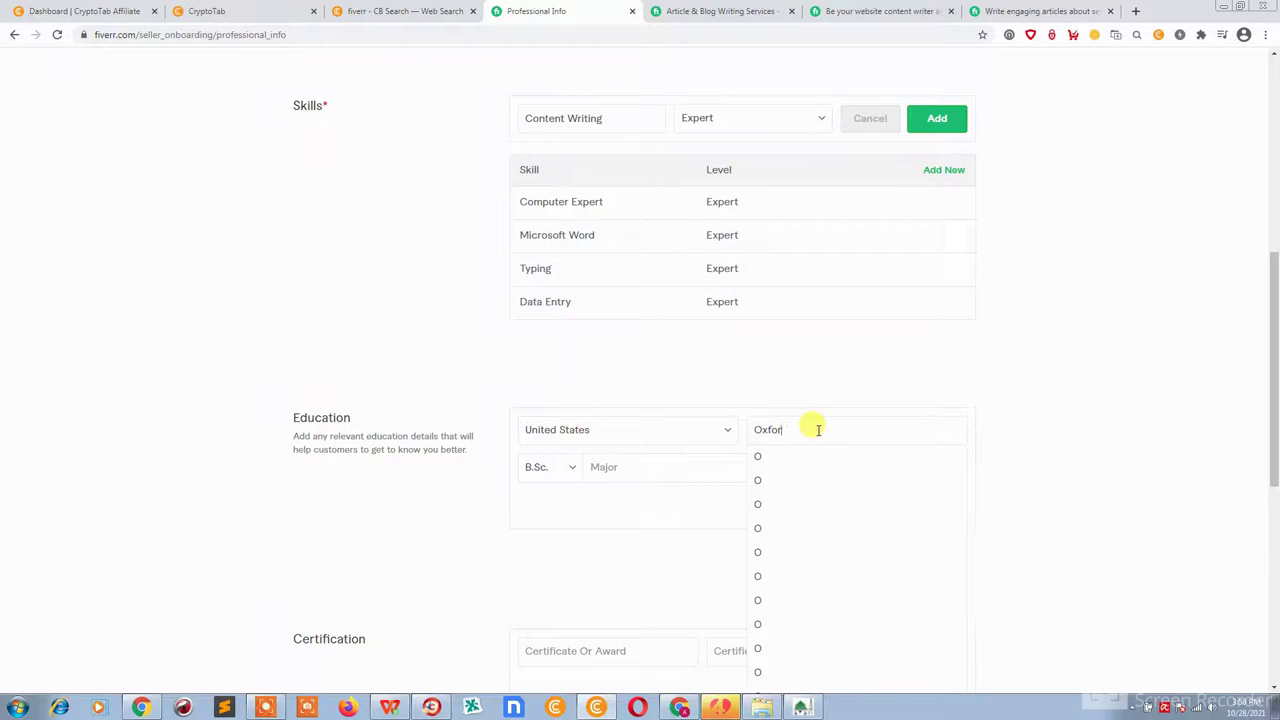
text(d)
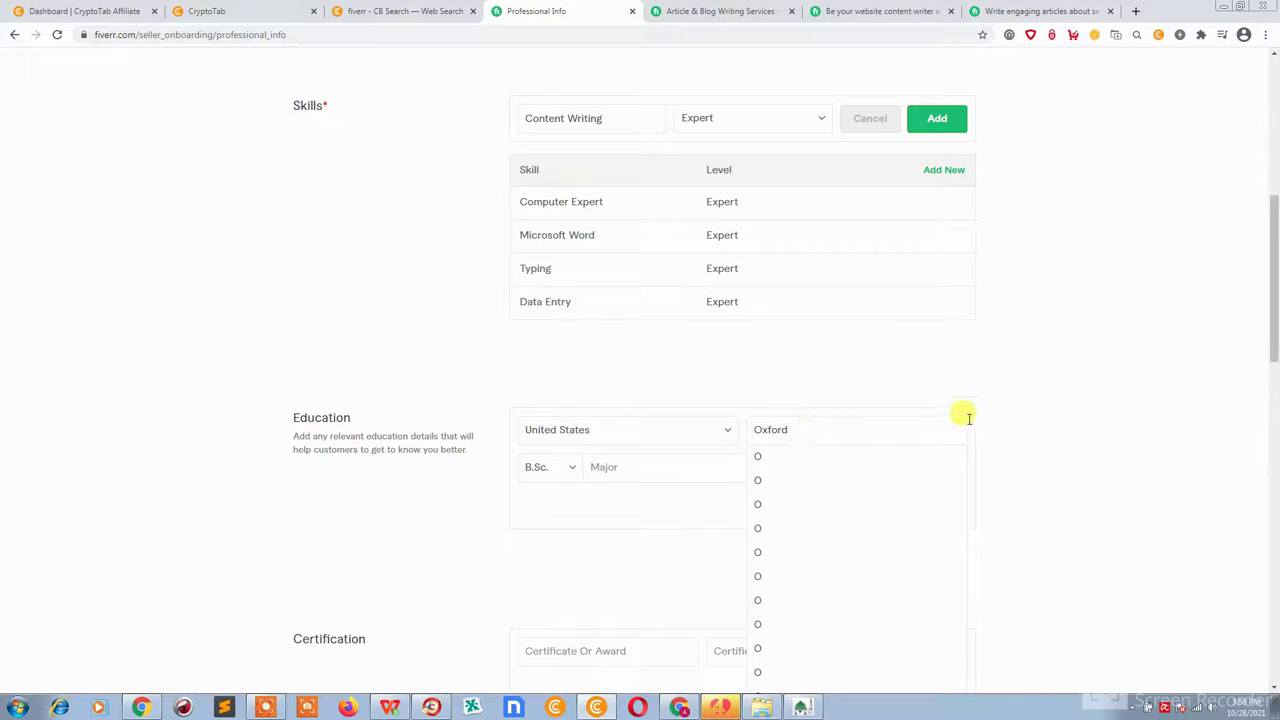
click(1063, 425)
scroll(961, 416, down, 2)
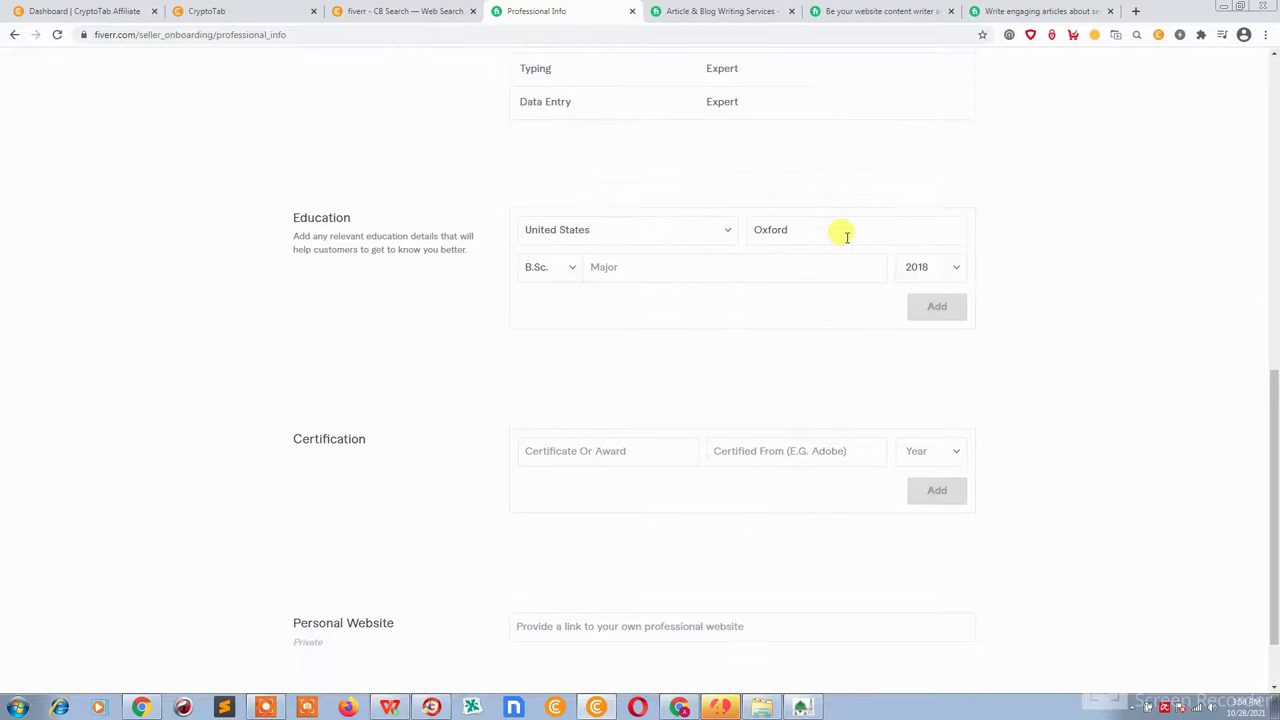
click(827, 233)
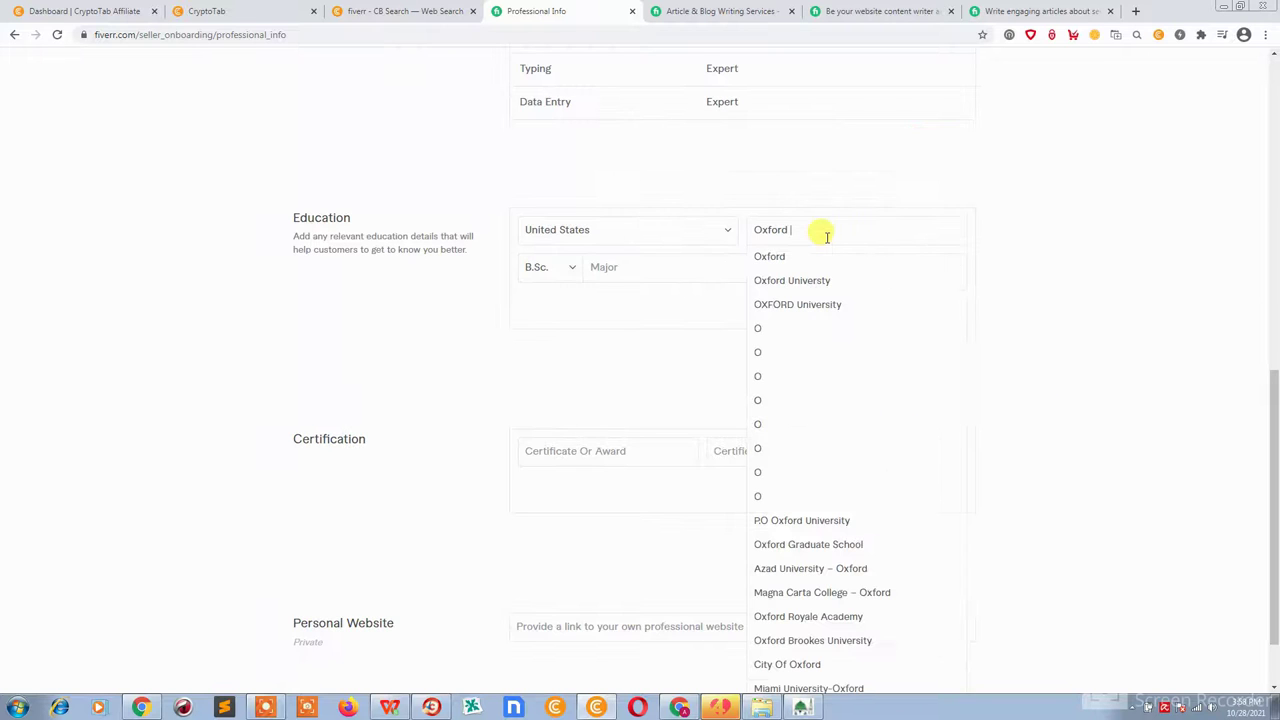
click(854, 284)
scroll(607, 312, down, 1)
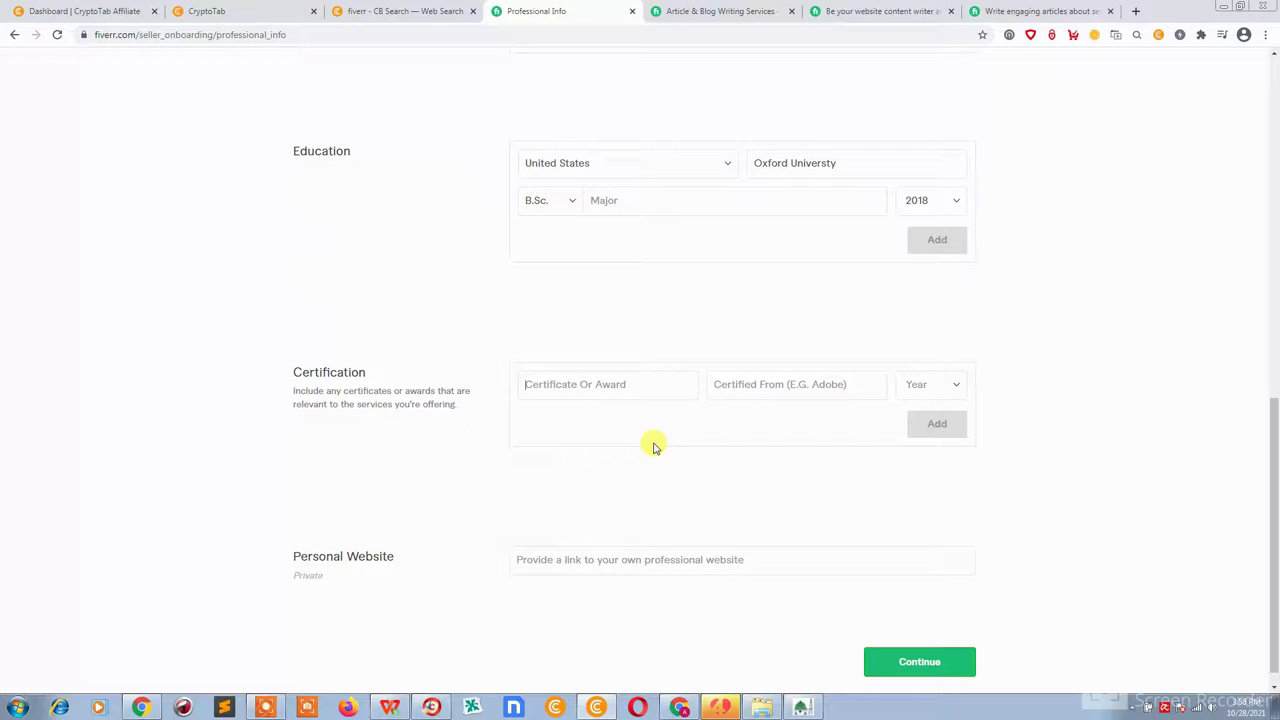
Step: Enter the BSc Statisitics certificate with year 2020
text(S)
key(BackSpace)
text(BSc Statisitics)
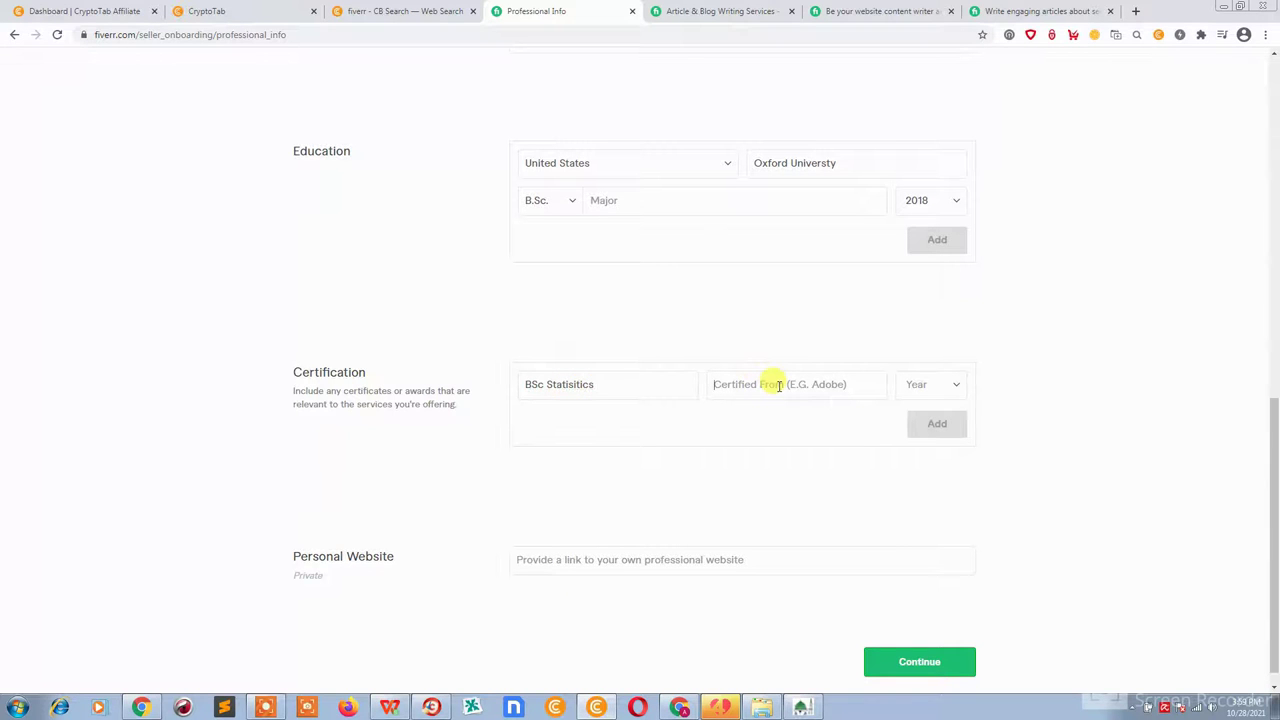
click(924, 382)
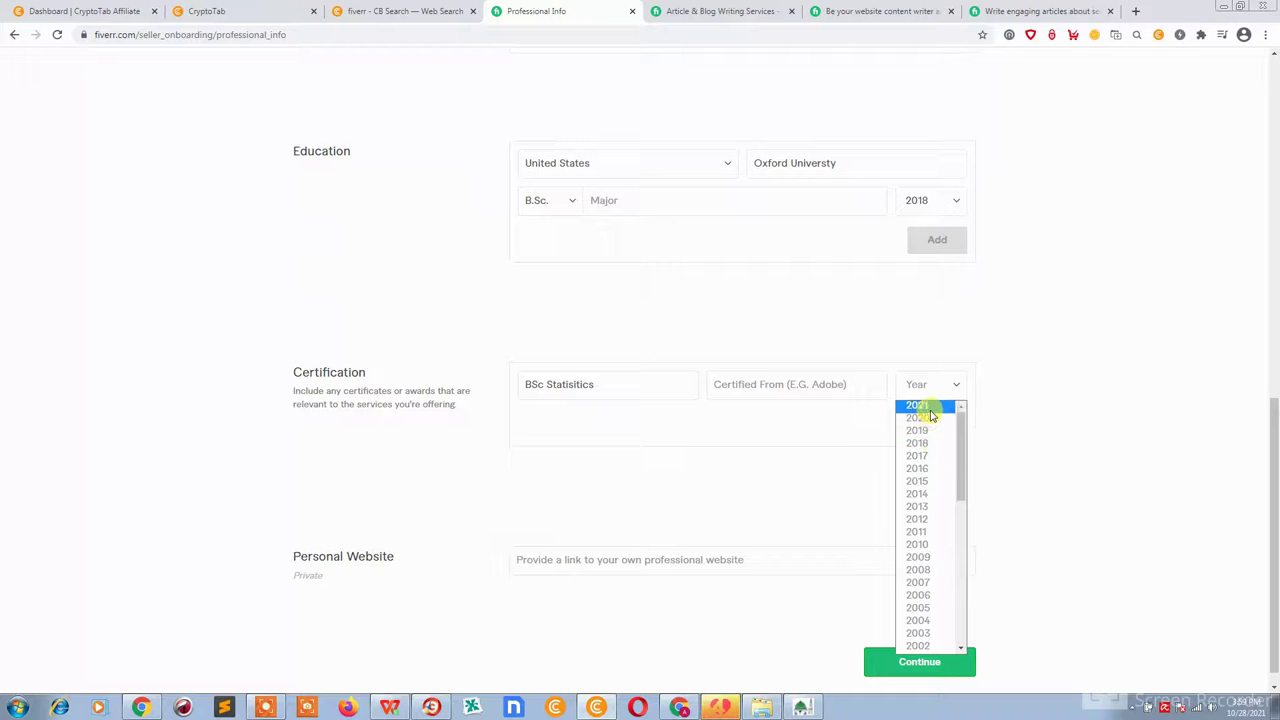
click(933, 418)
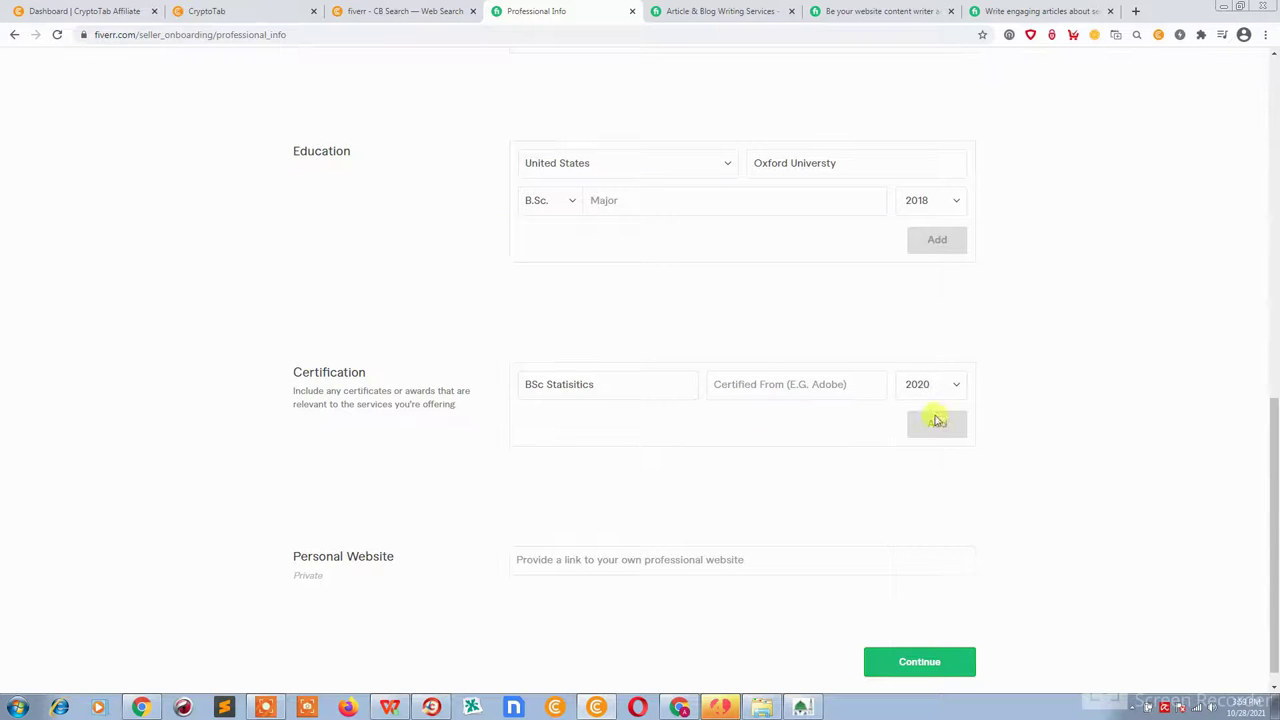
scroll(614, 241, down, 1)
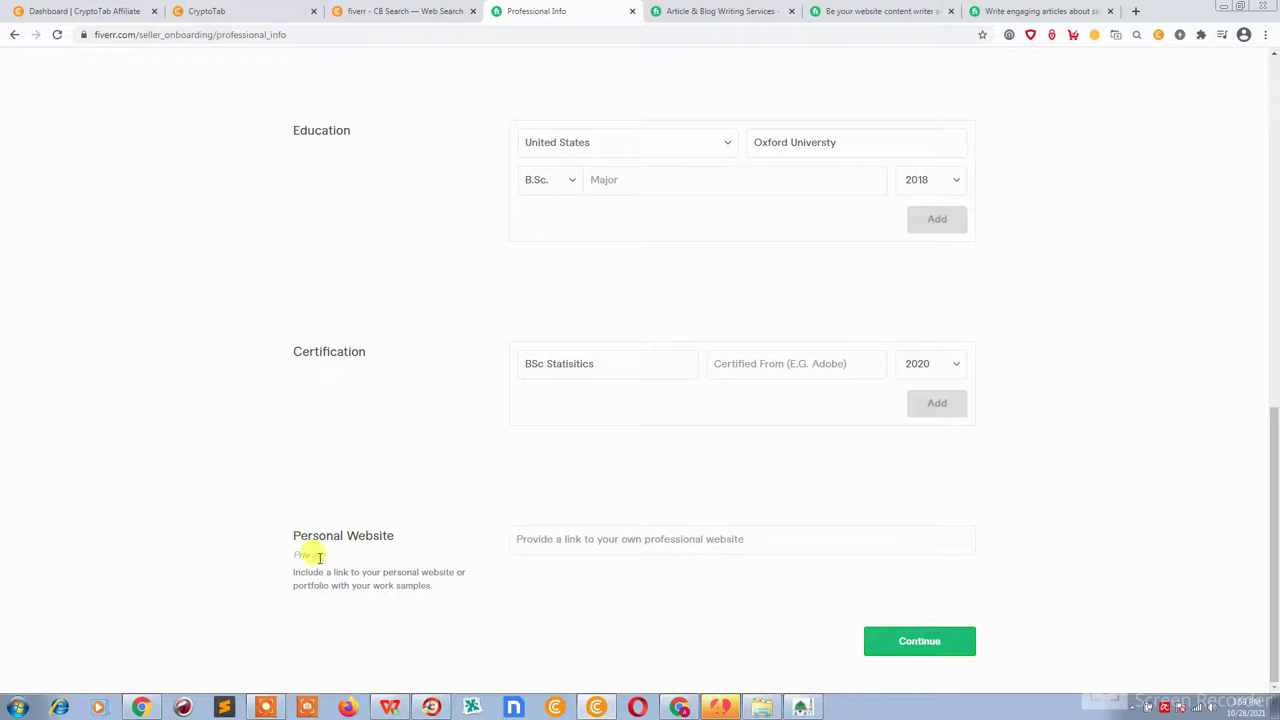
click(700, 538)
text(www.azeemcyber.com)
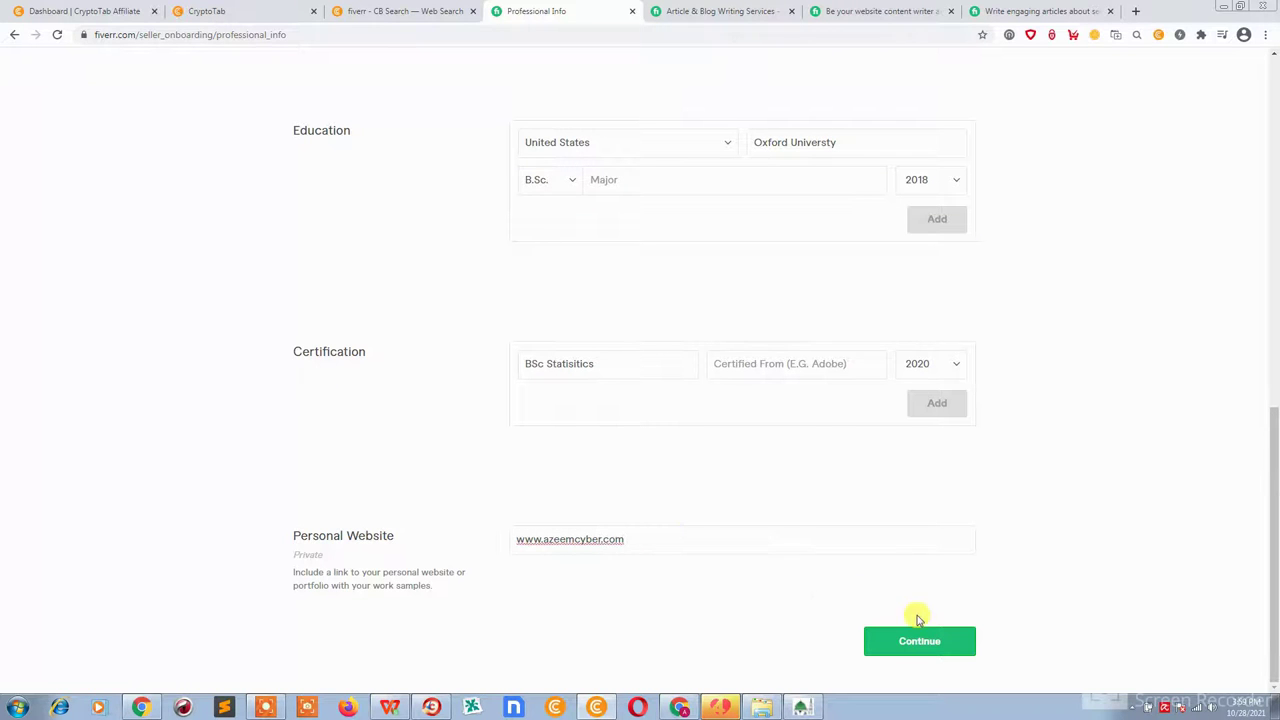
Step: Give Digital Marketing a From year of 2017 and To year of 2021, then continue
click(912, 630)
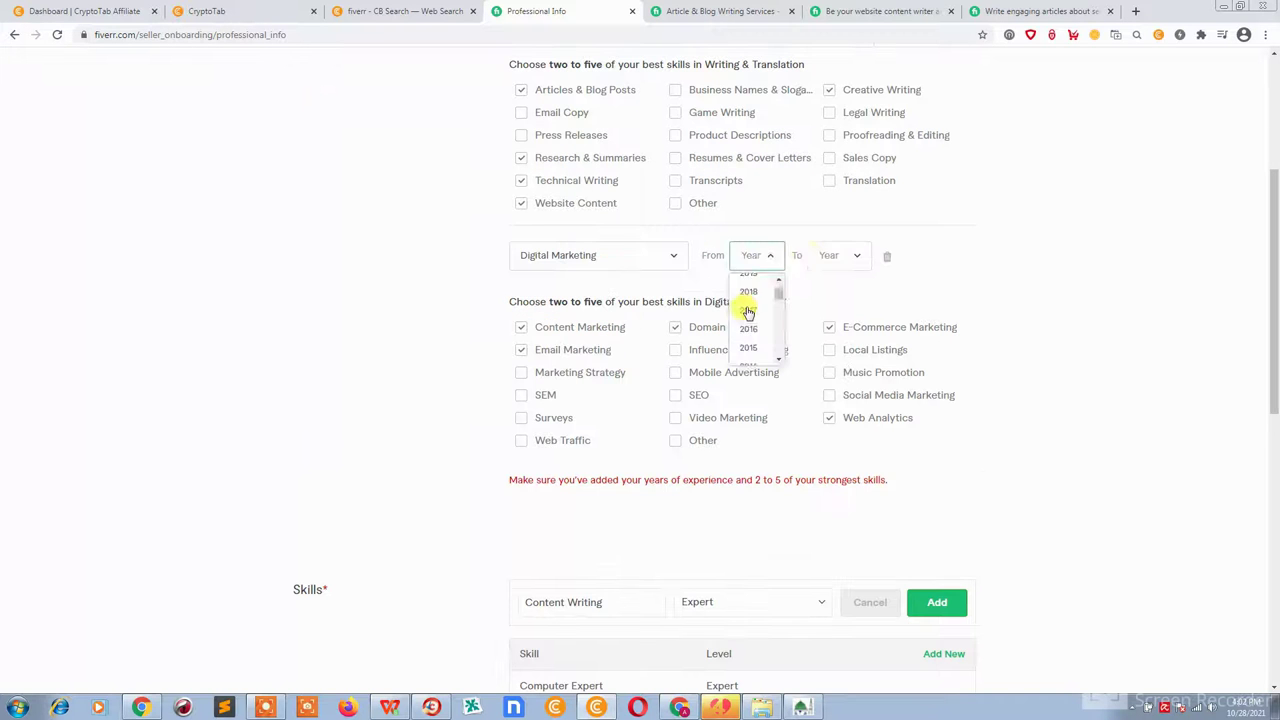
click(748, 312)
click(830, 255)
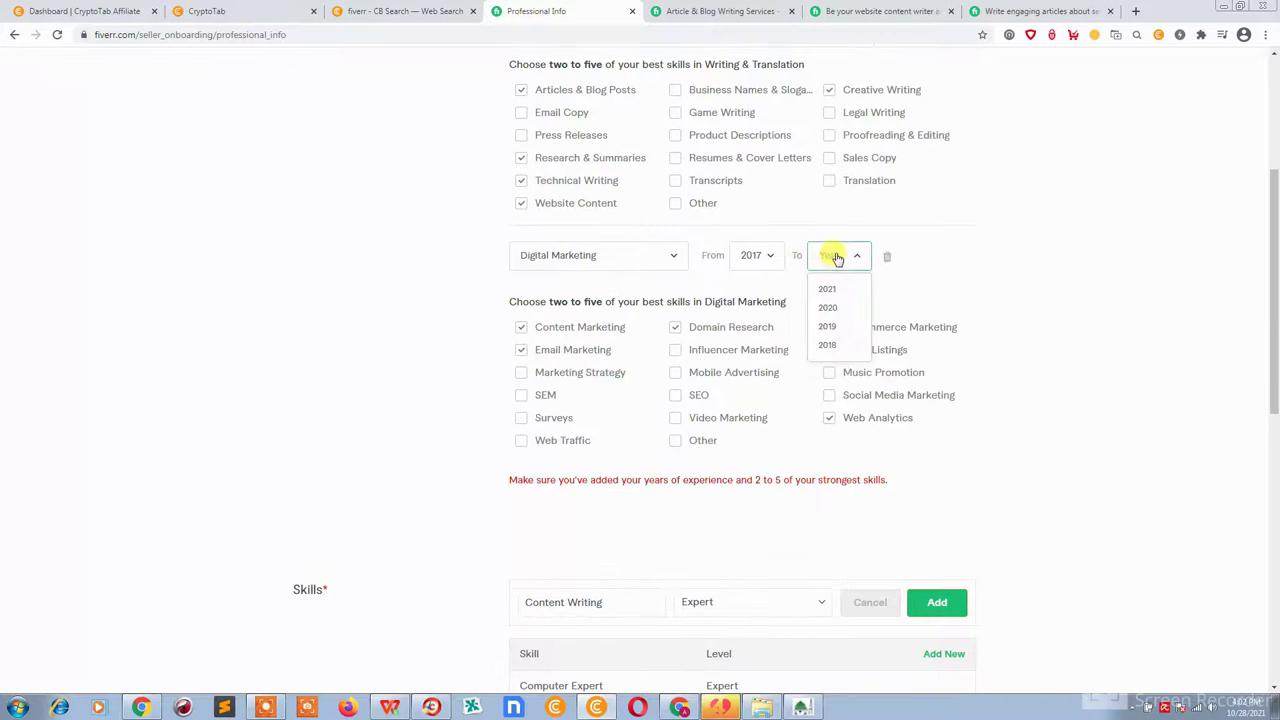
click(826, 288)
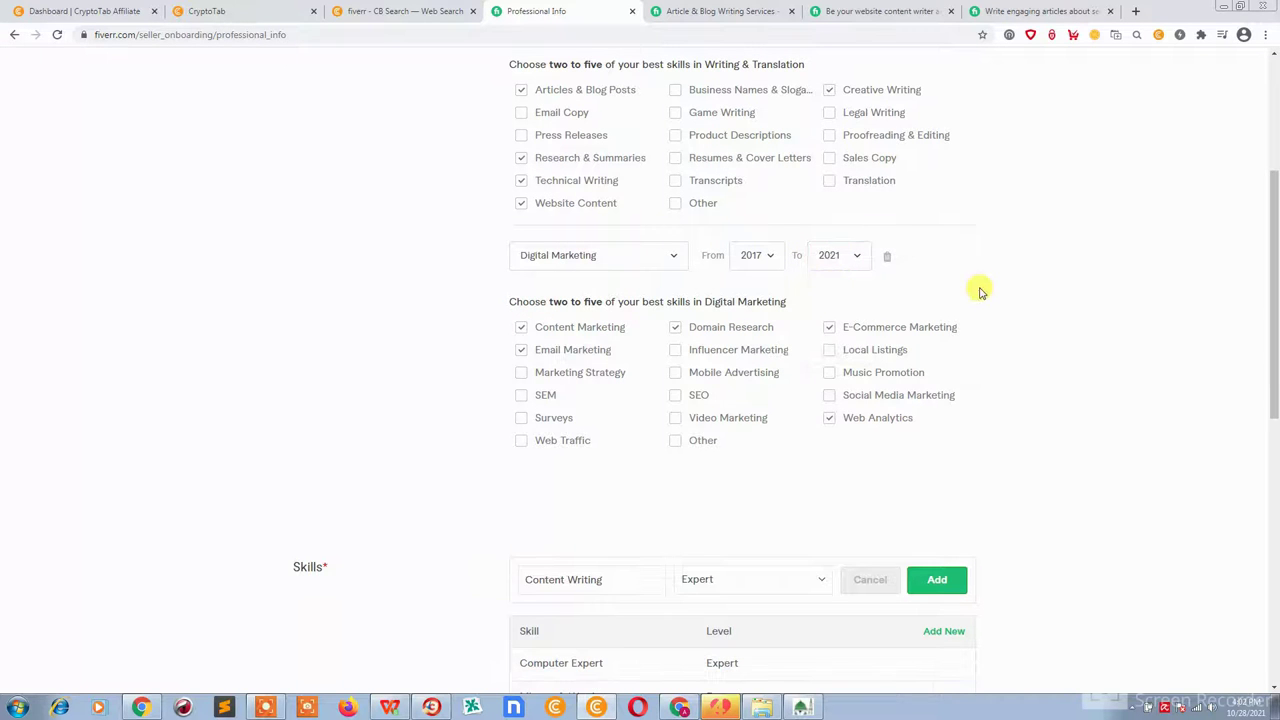
scroll(977, 290, down, 1)
scroll(977, 290, down, 6)
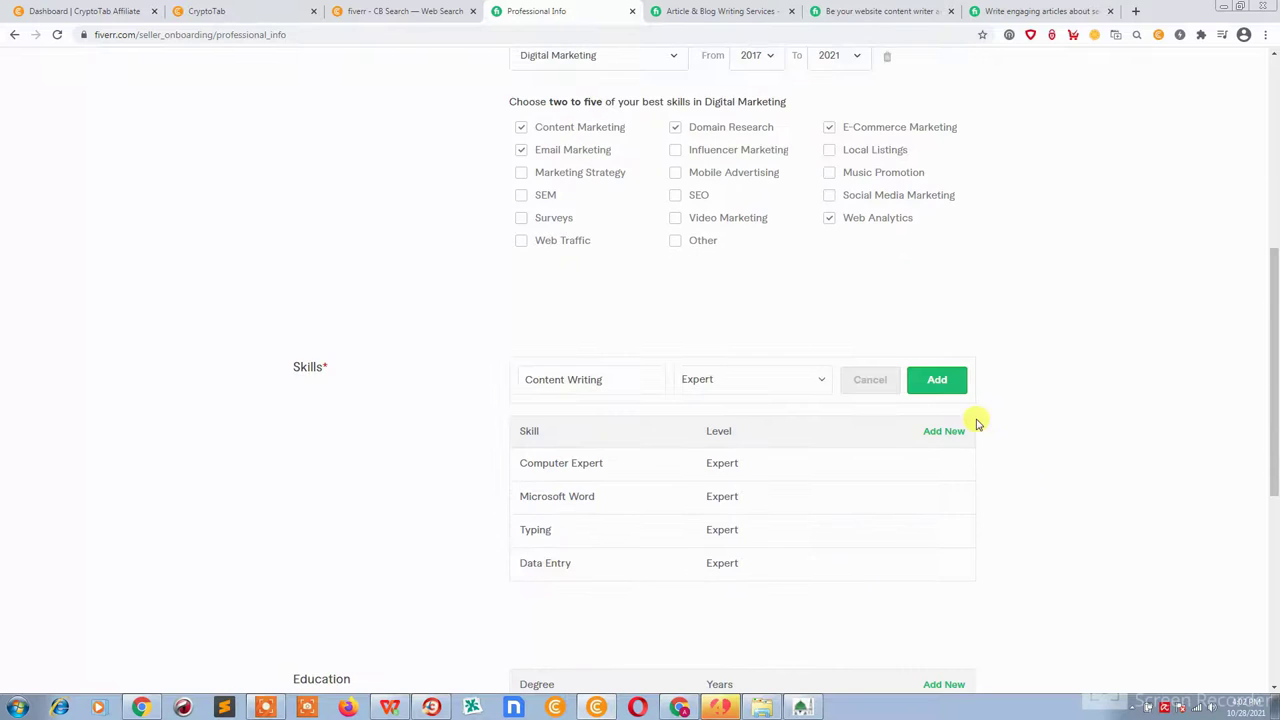
click(905, 641)
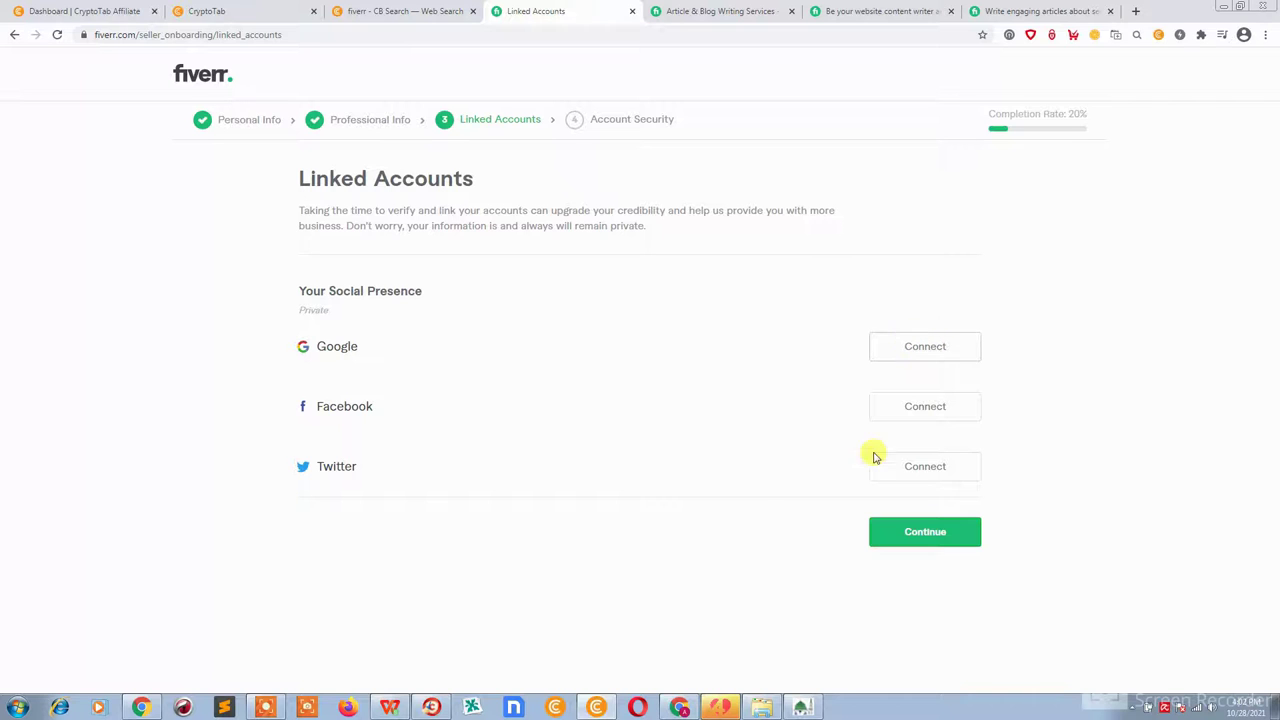
Step: Sign in through the Google popup with the account's email and saved password
click(909, 352)
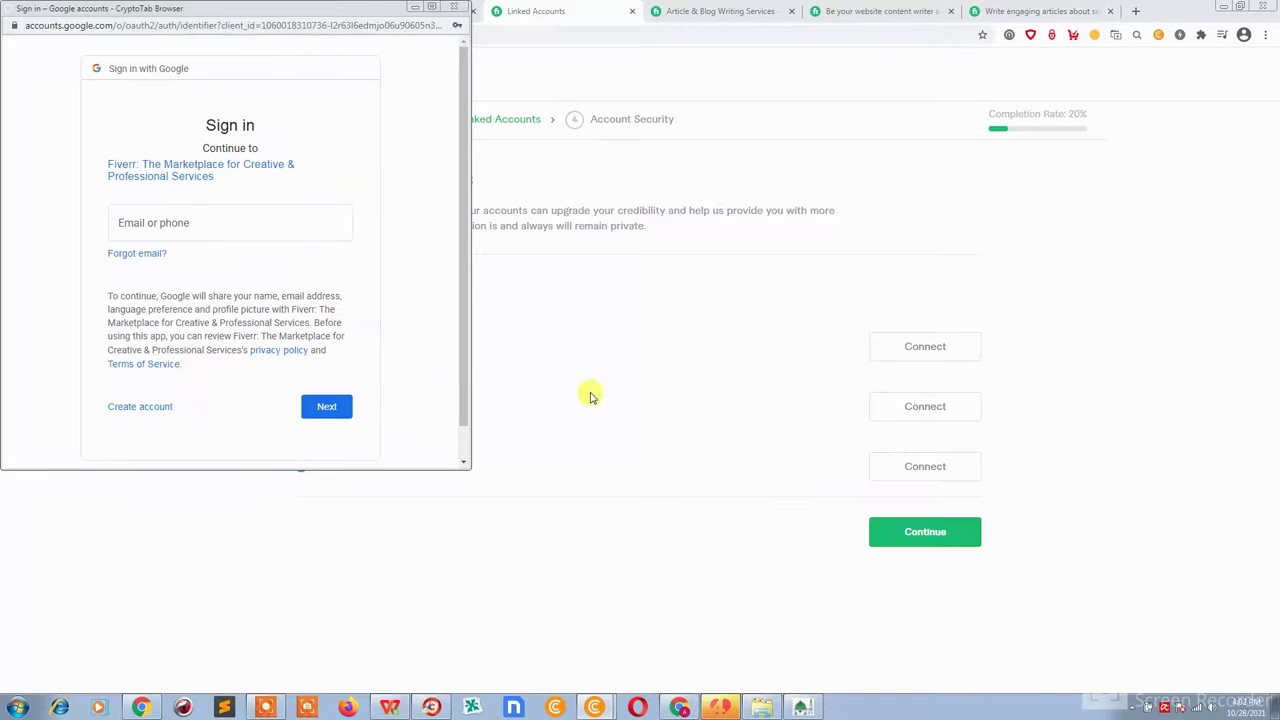
click(197, 226)
click(330, 410)
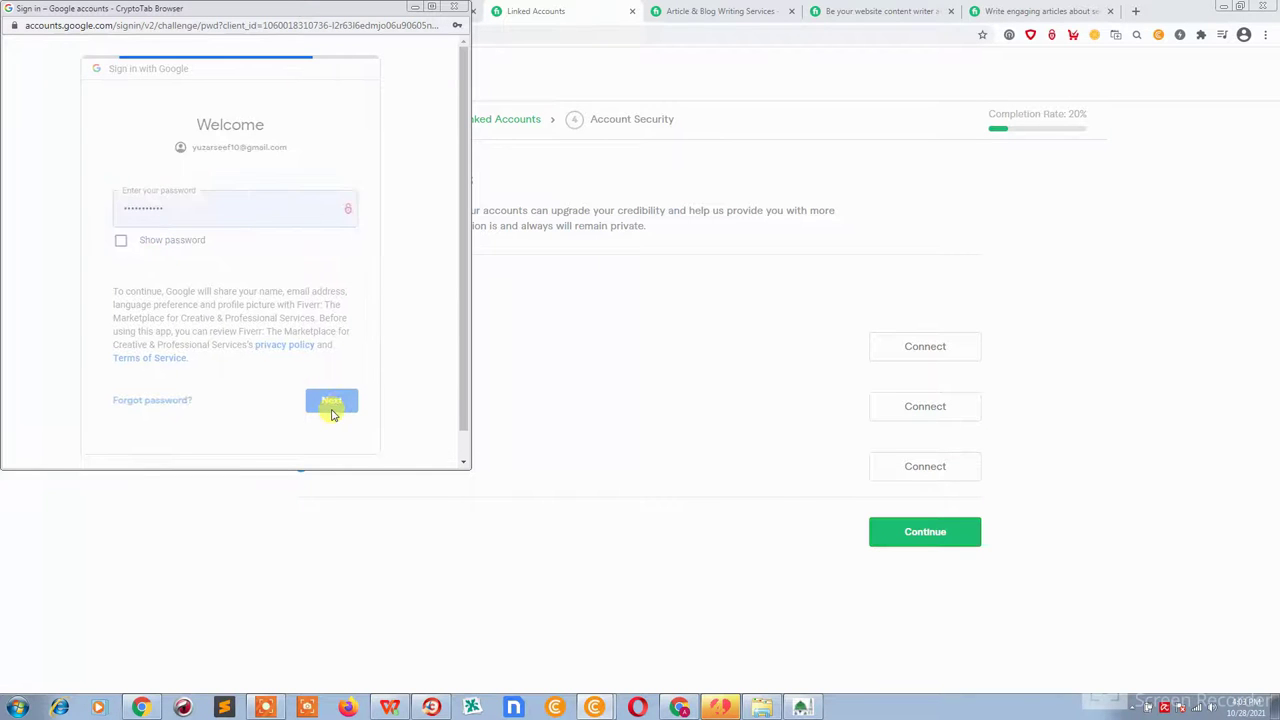
click(330, 405)
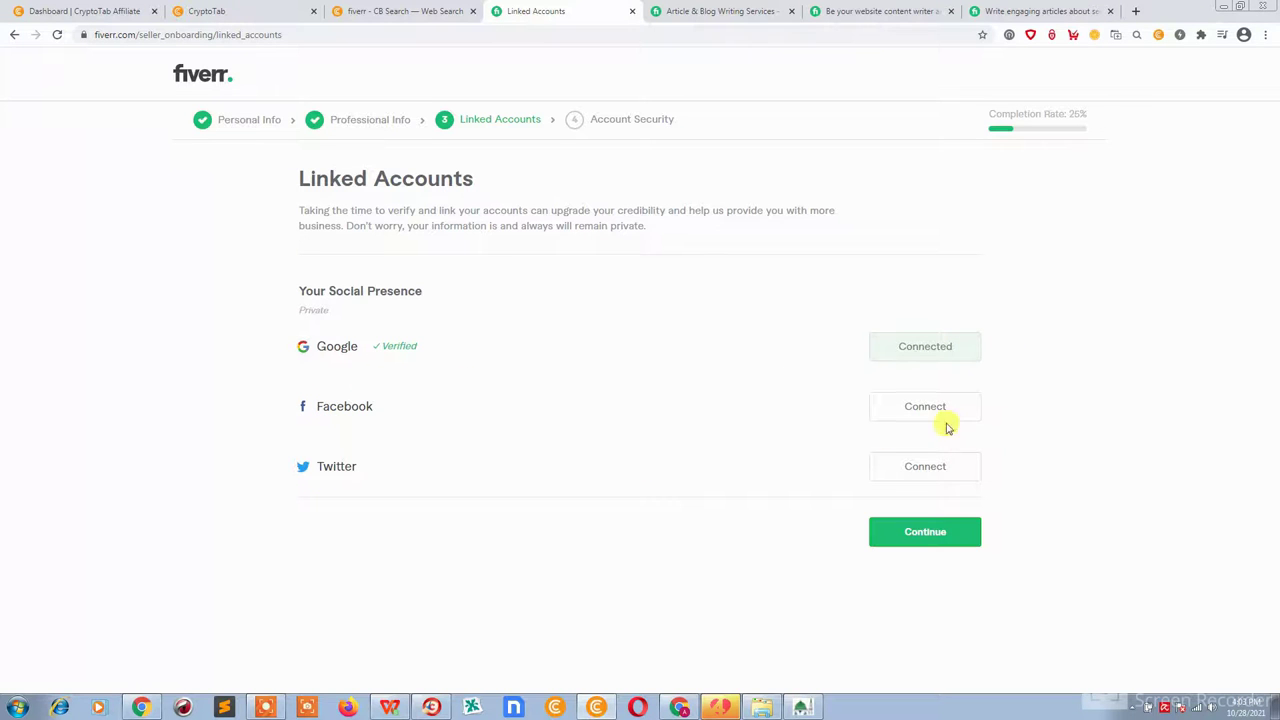
Step: Continue to Account Security, dismiss the 'You're almost done!' reminder, and view the Google Docs outline
click(936, 536)
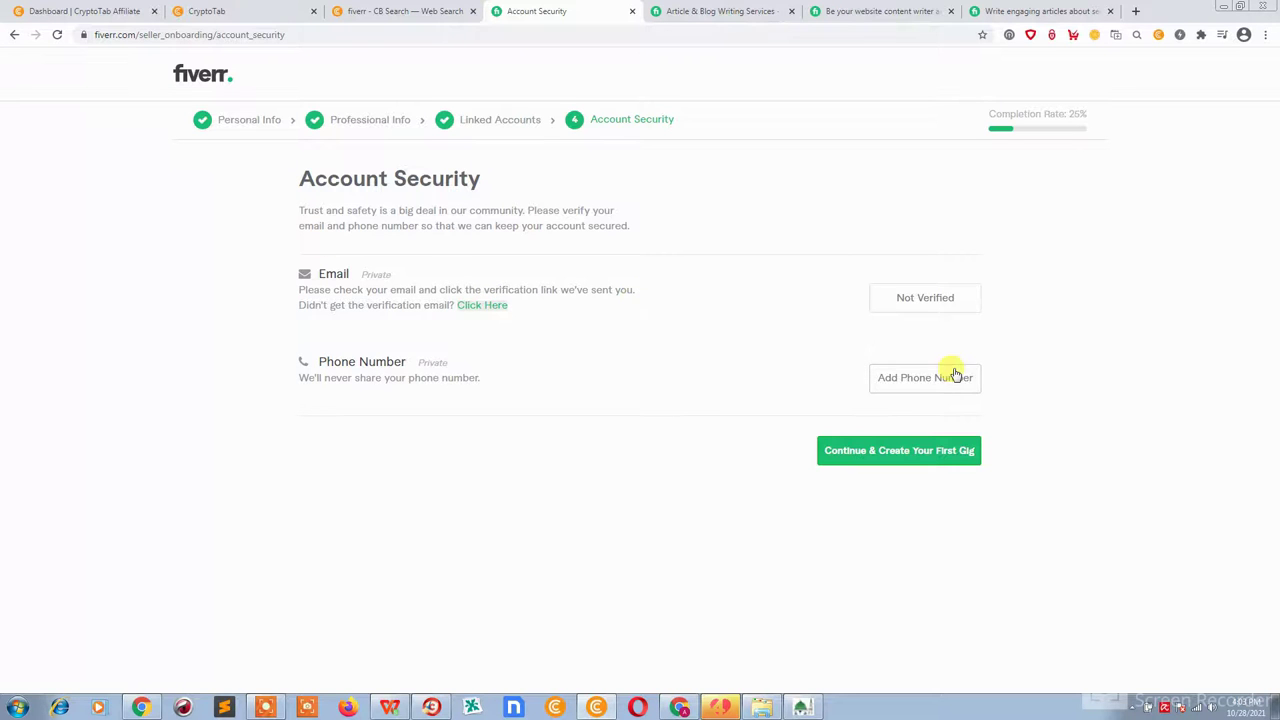
click(905, 461)
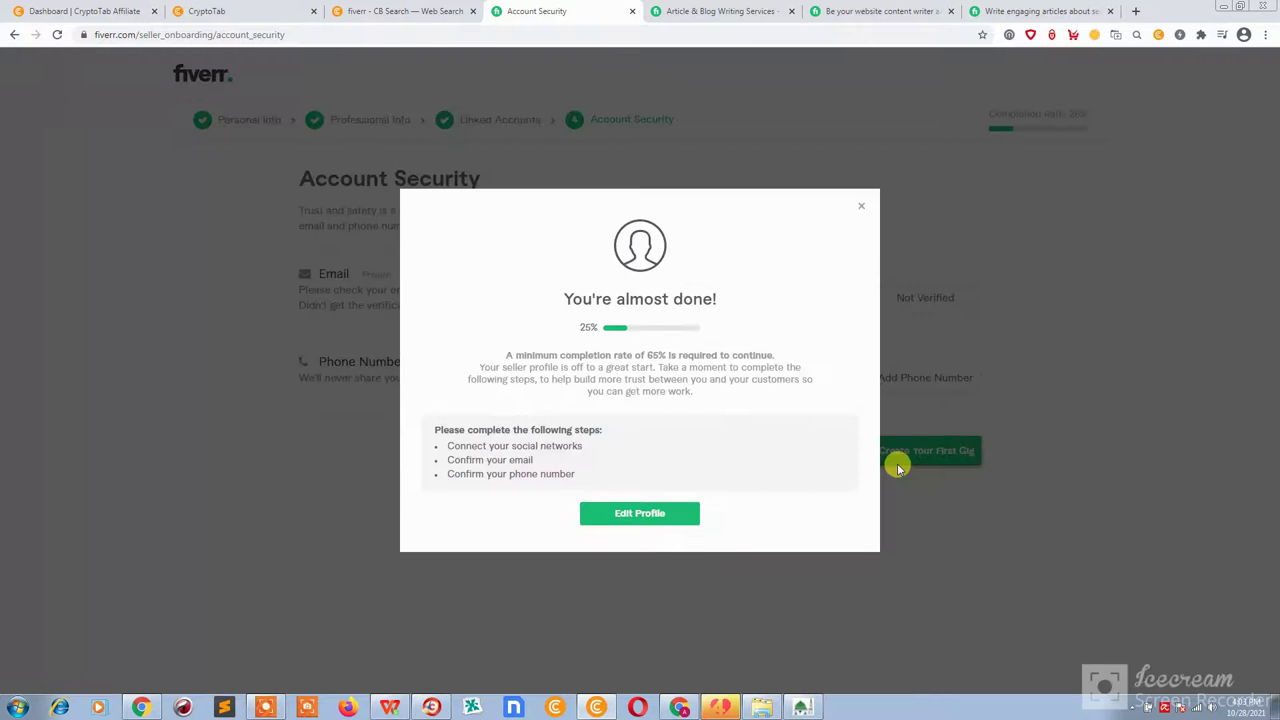
click(633, 512)
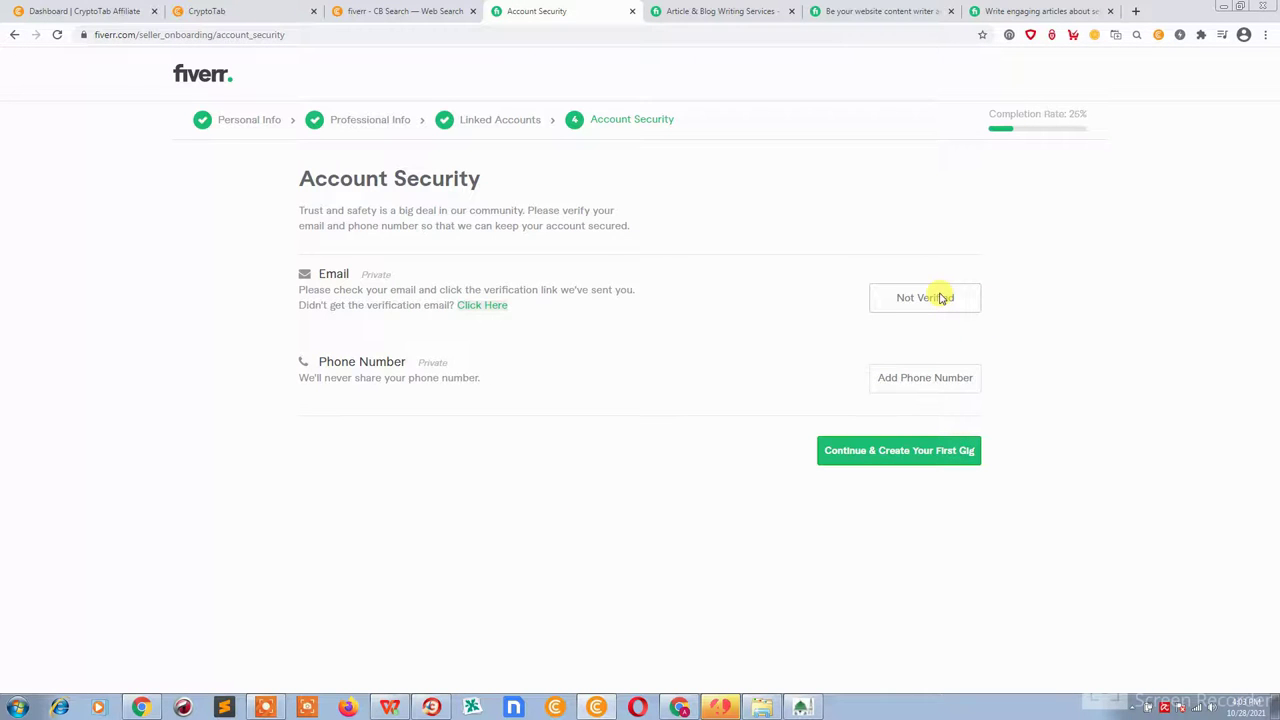
click(265, 707)
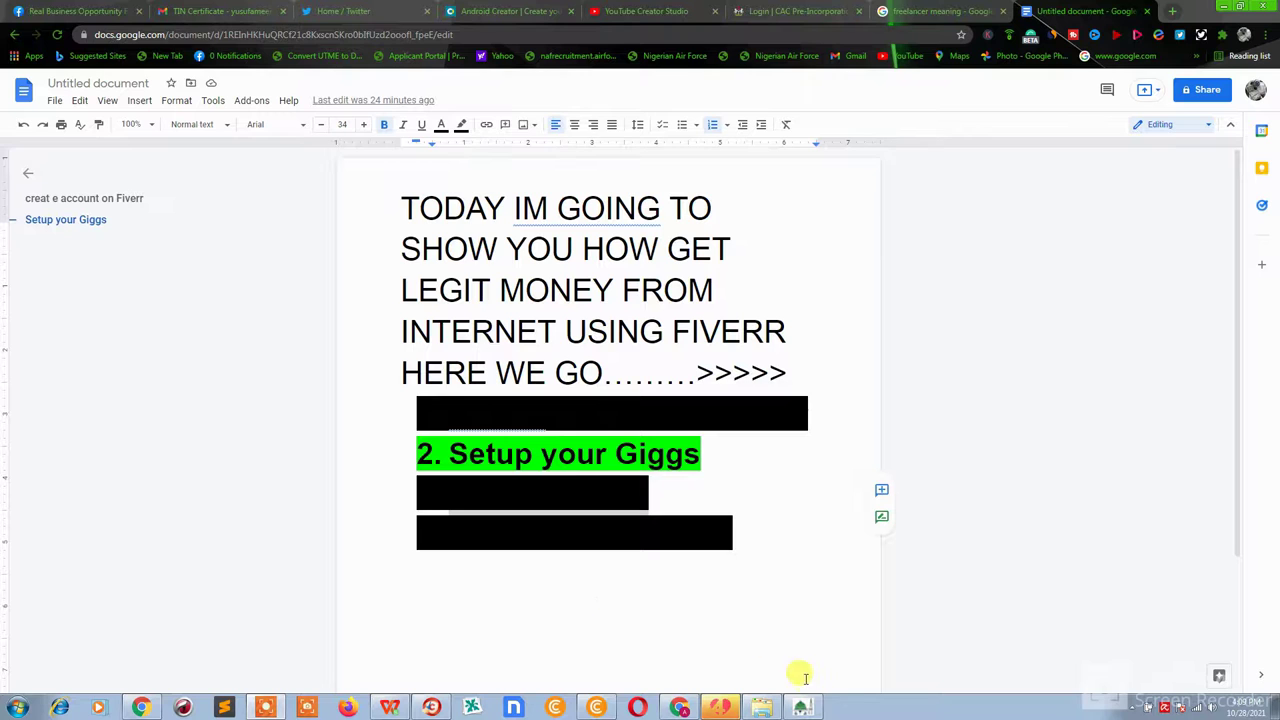
Step: Switch back from the Google Docs outline to Fiverr's Account Security page
key(alt+Tab)
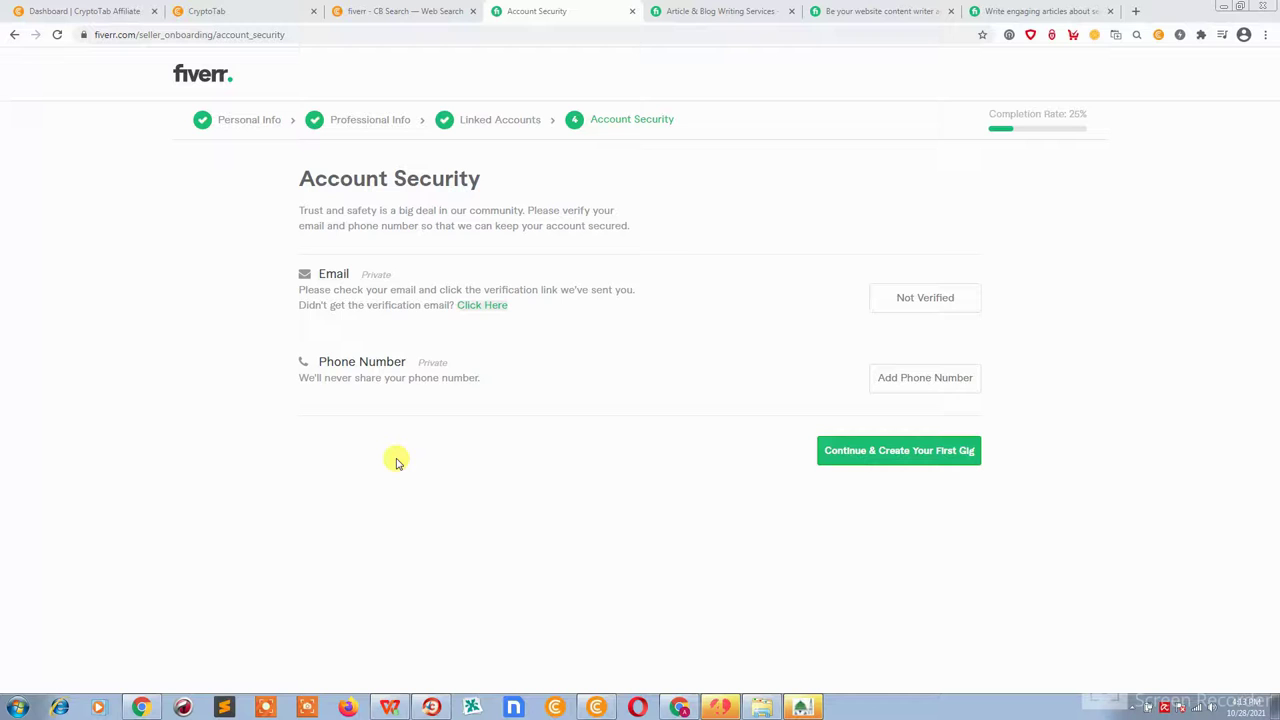
Step: Reload the onboarding page and review Personal Info, now showing a verified email and 35% completion
click(57, 34)
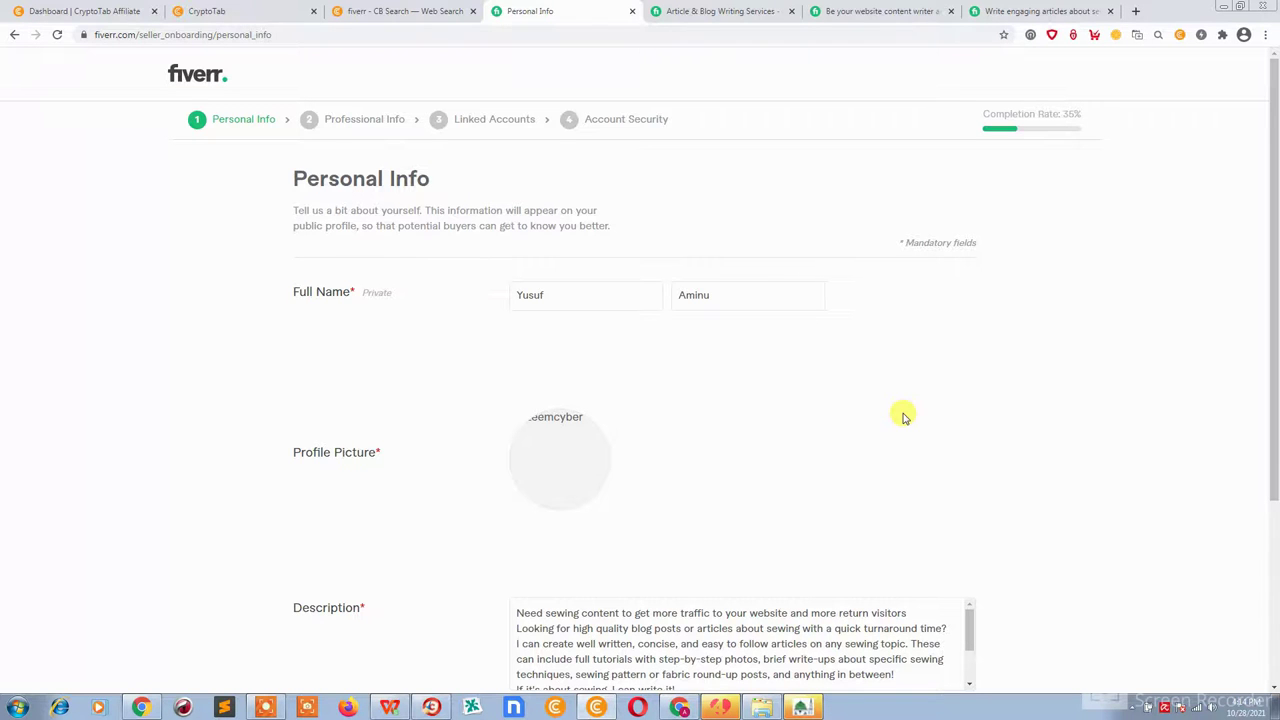
scroll(860, 409, down, 5)
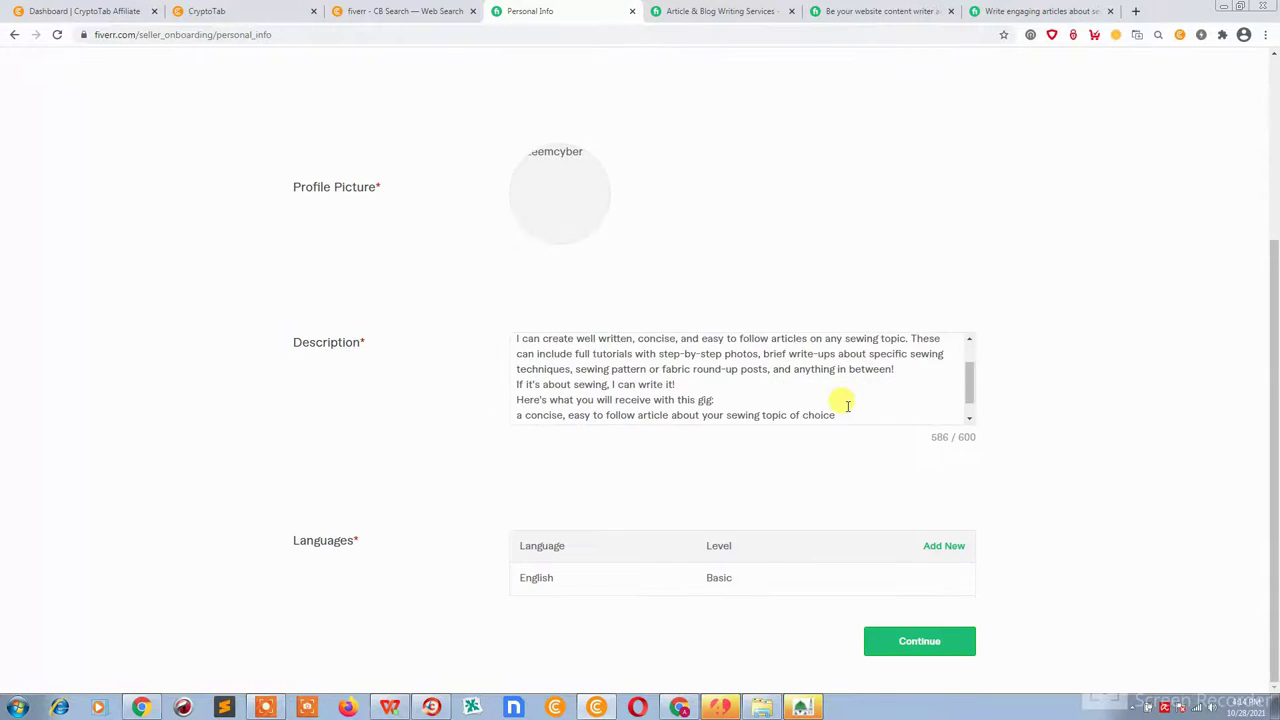
scroll(847, 406, down, 1)
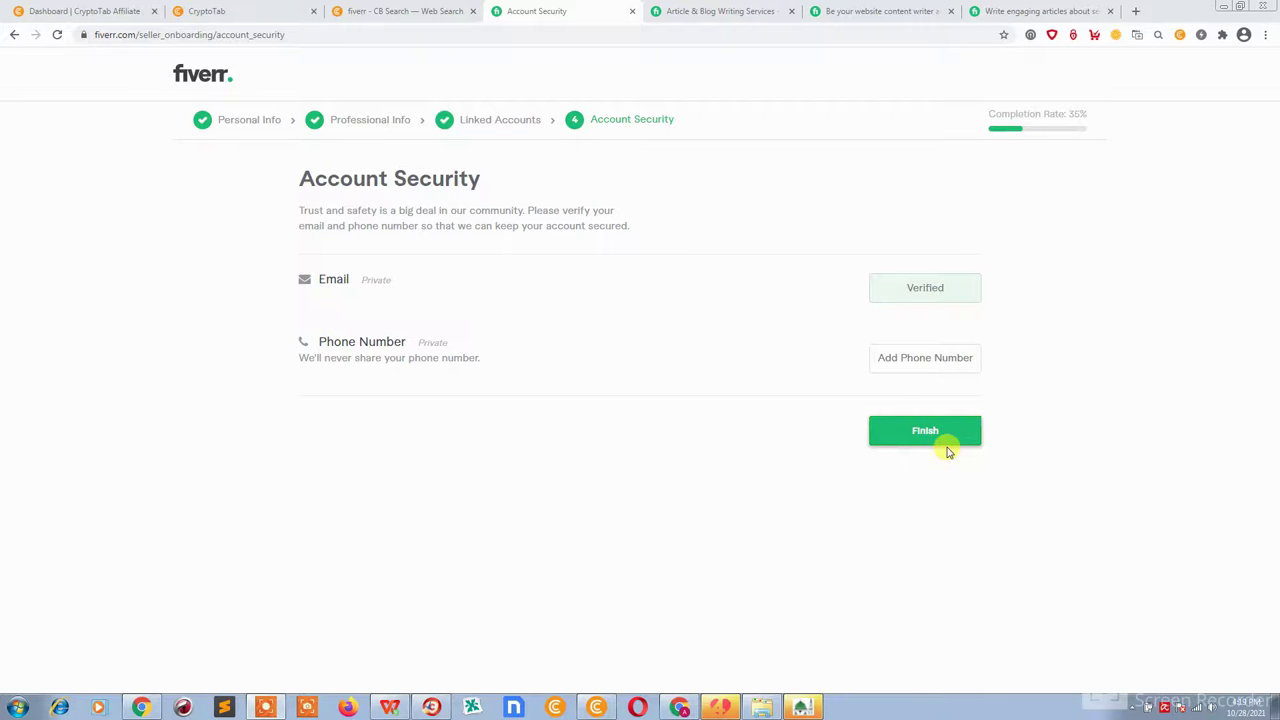
drag(771, 317, 940, 323)
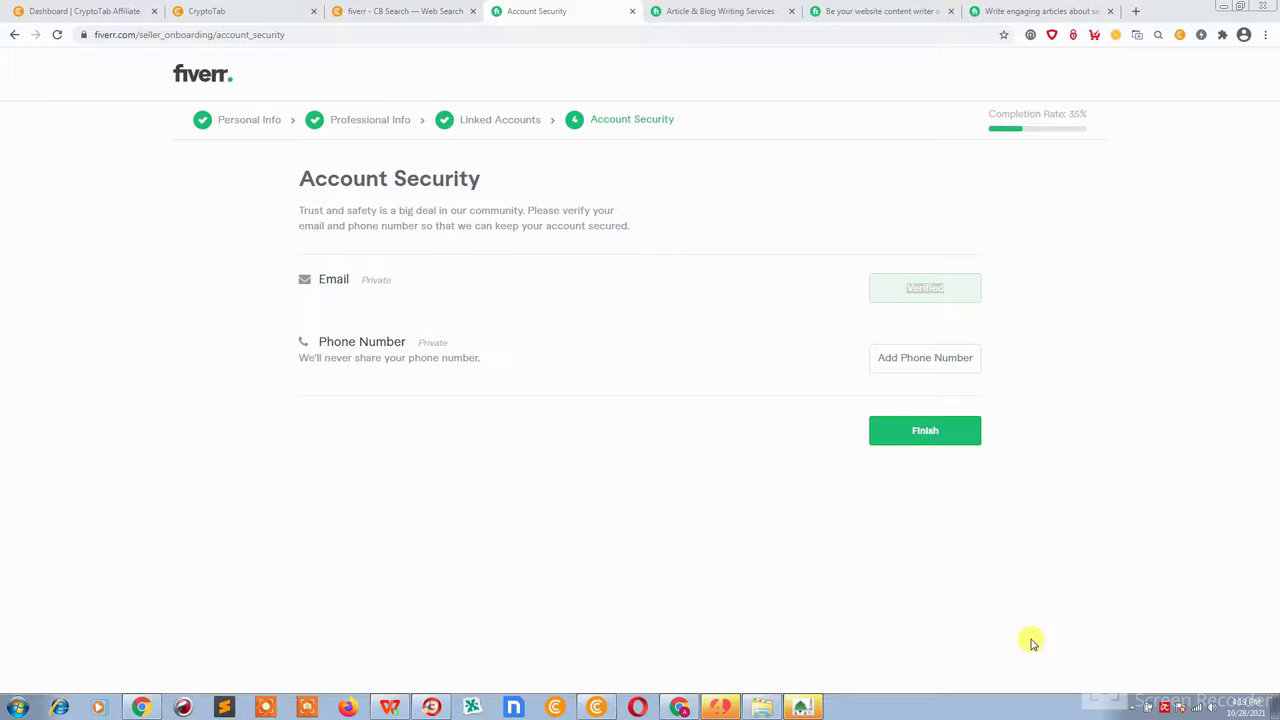
click(938, 440)
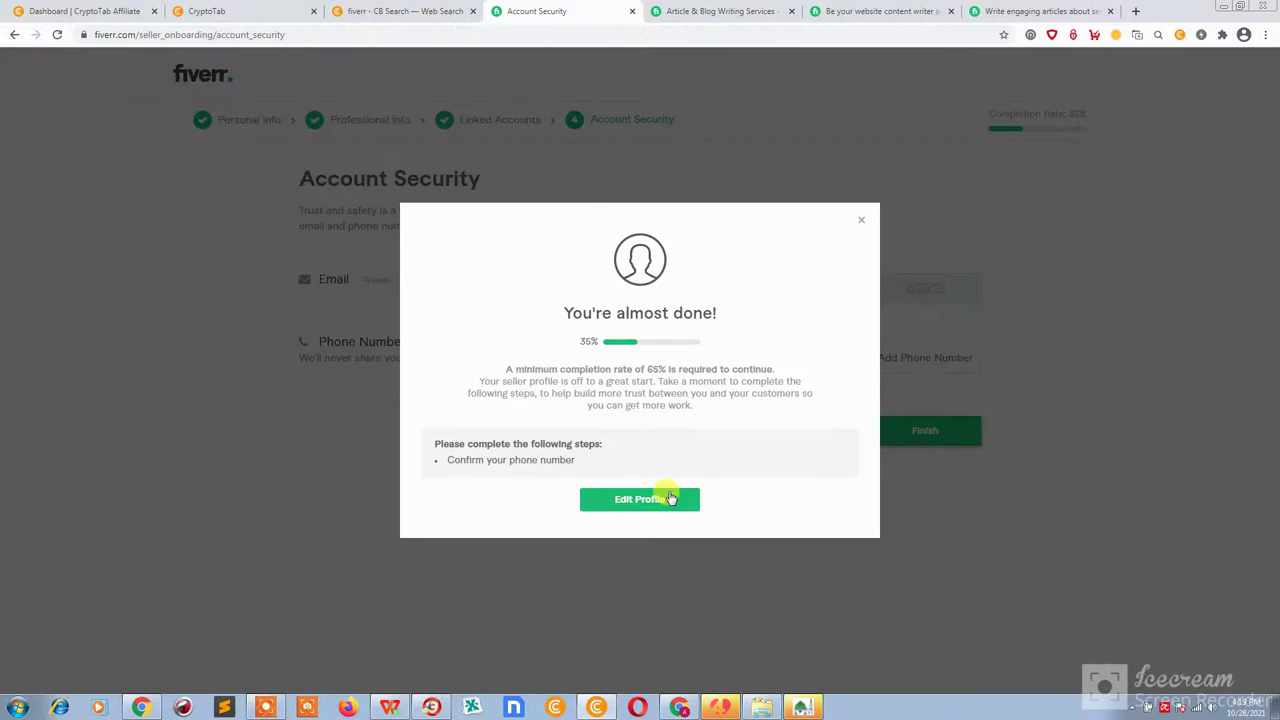
click(643, 508)
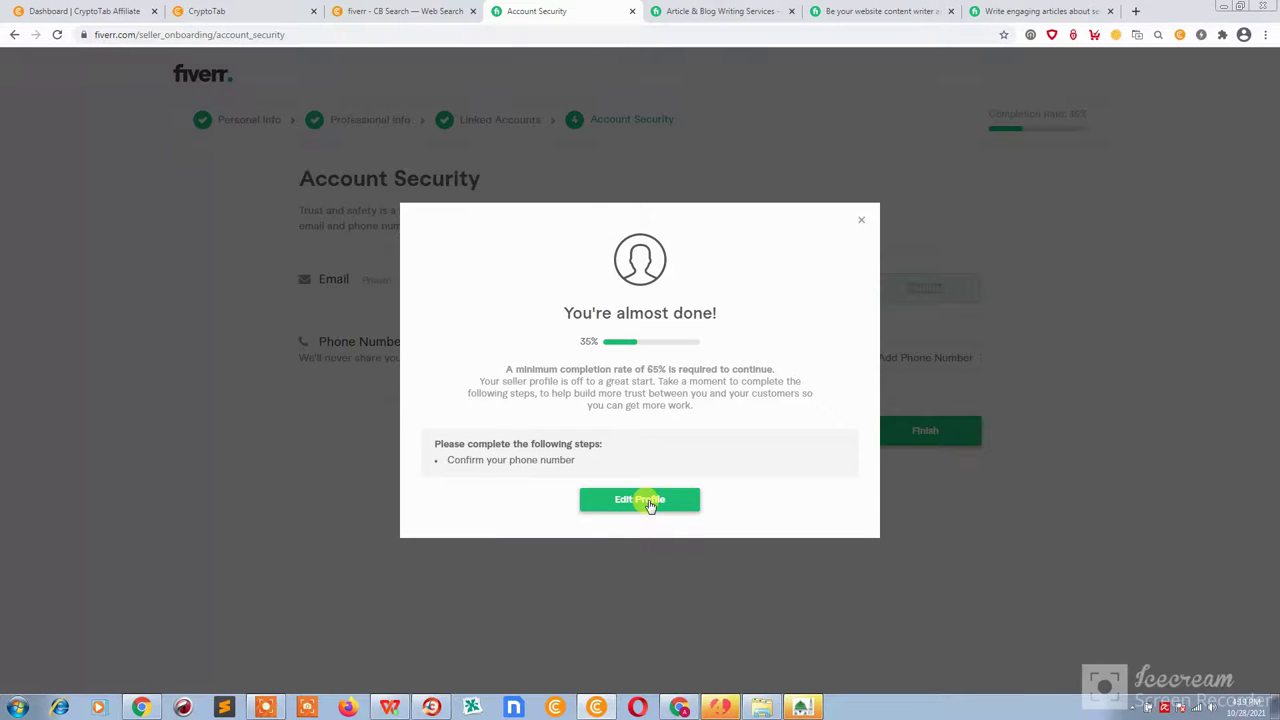
click(650, 502)
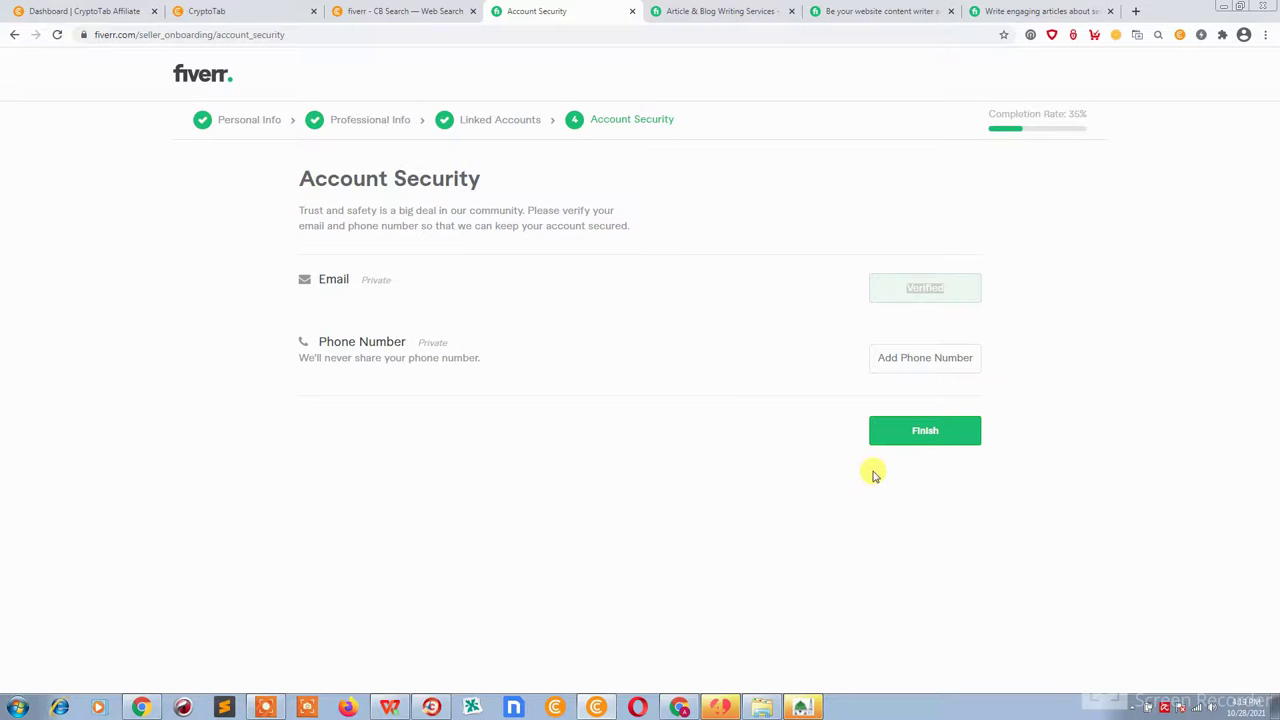
click(921, 430)
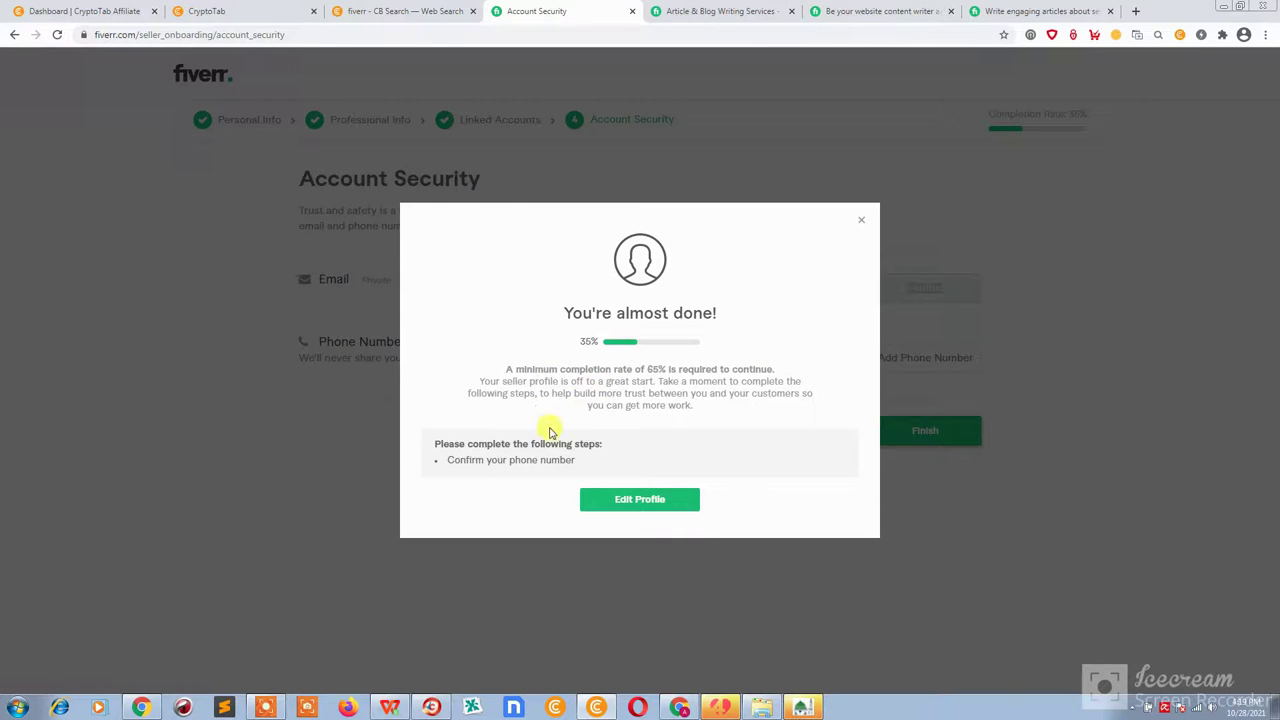
click(637, 498)
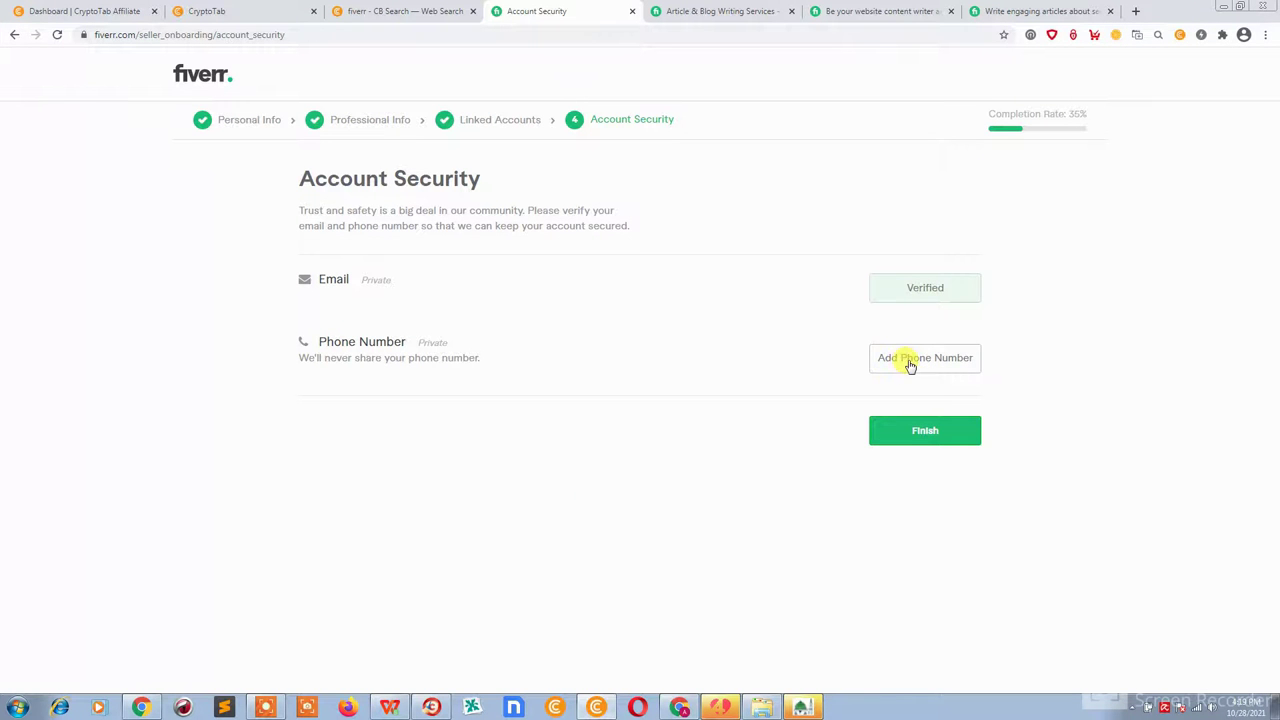
Step: Start adding a phone number and select Nigeria as its country
click(910, 365)
click(598, 297)
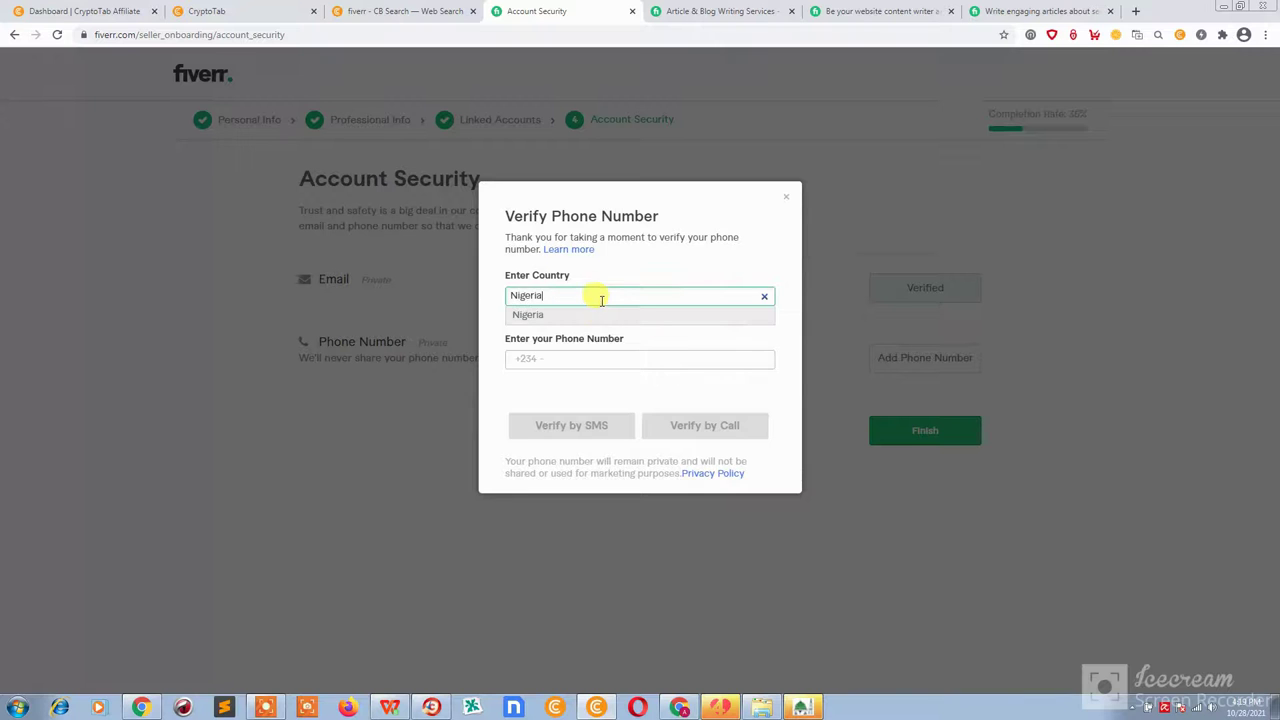
click(586, 357)
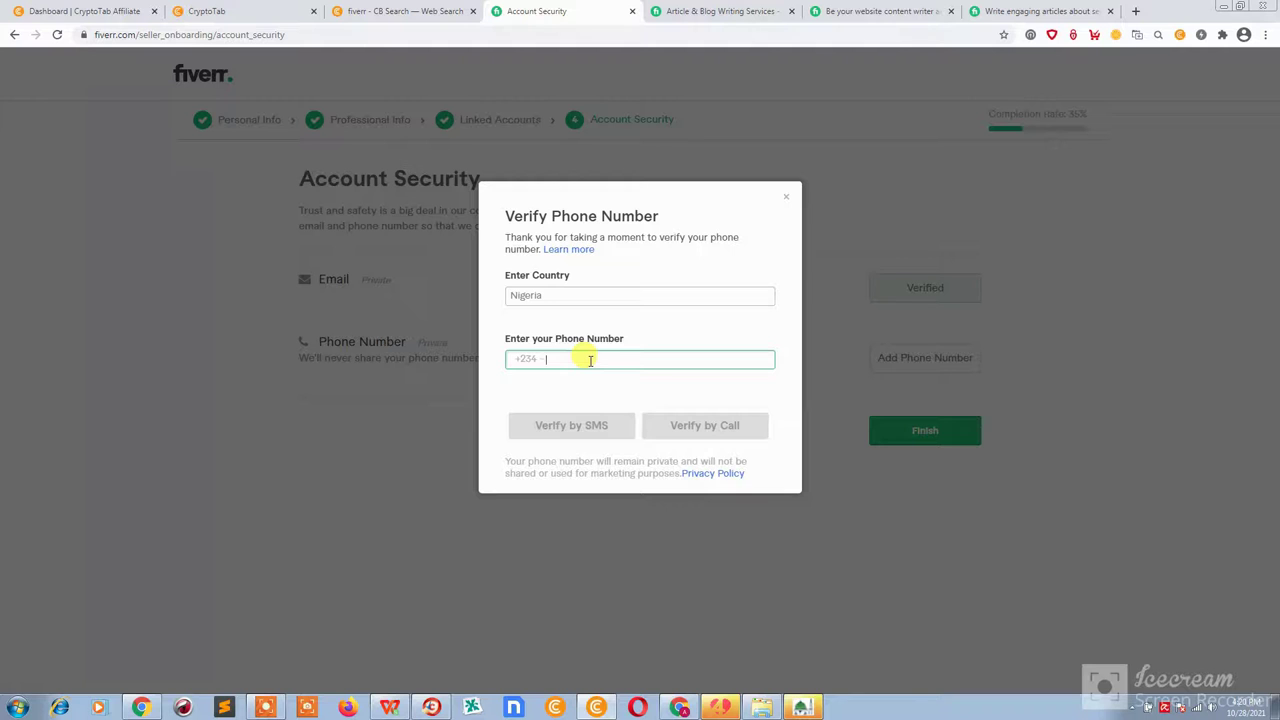
click(580, 424)
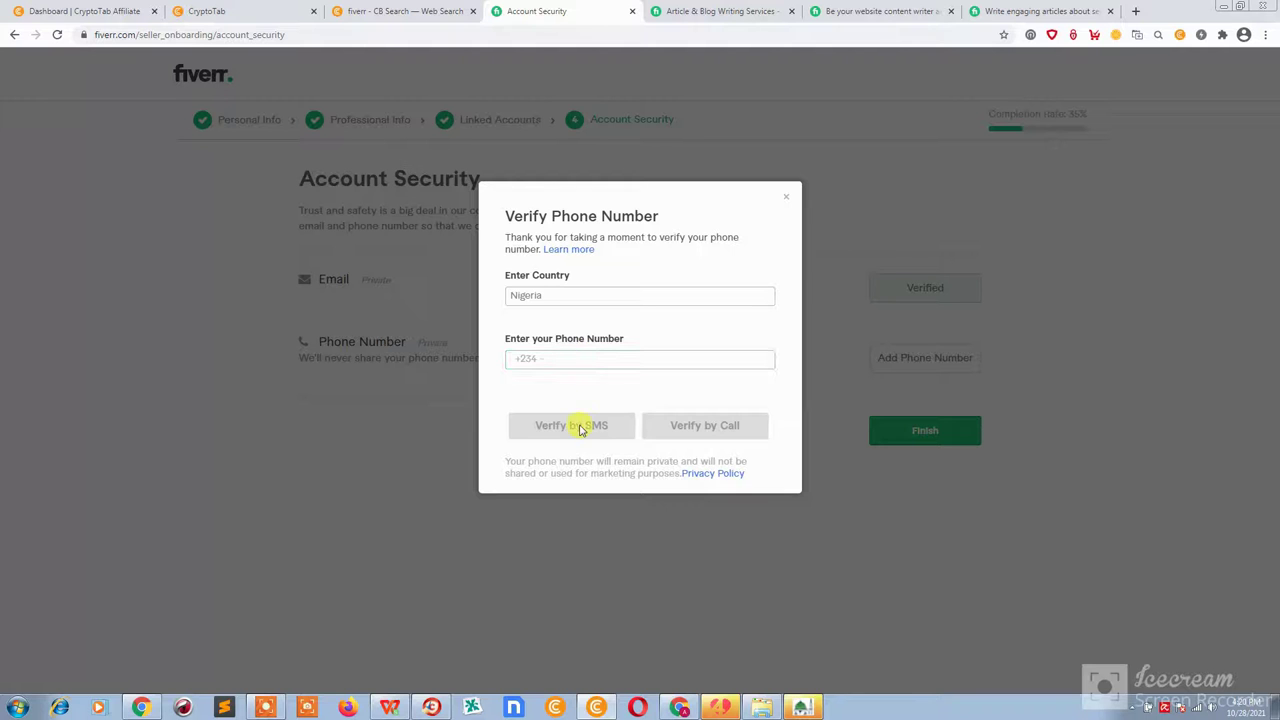
click(534, 295)
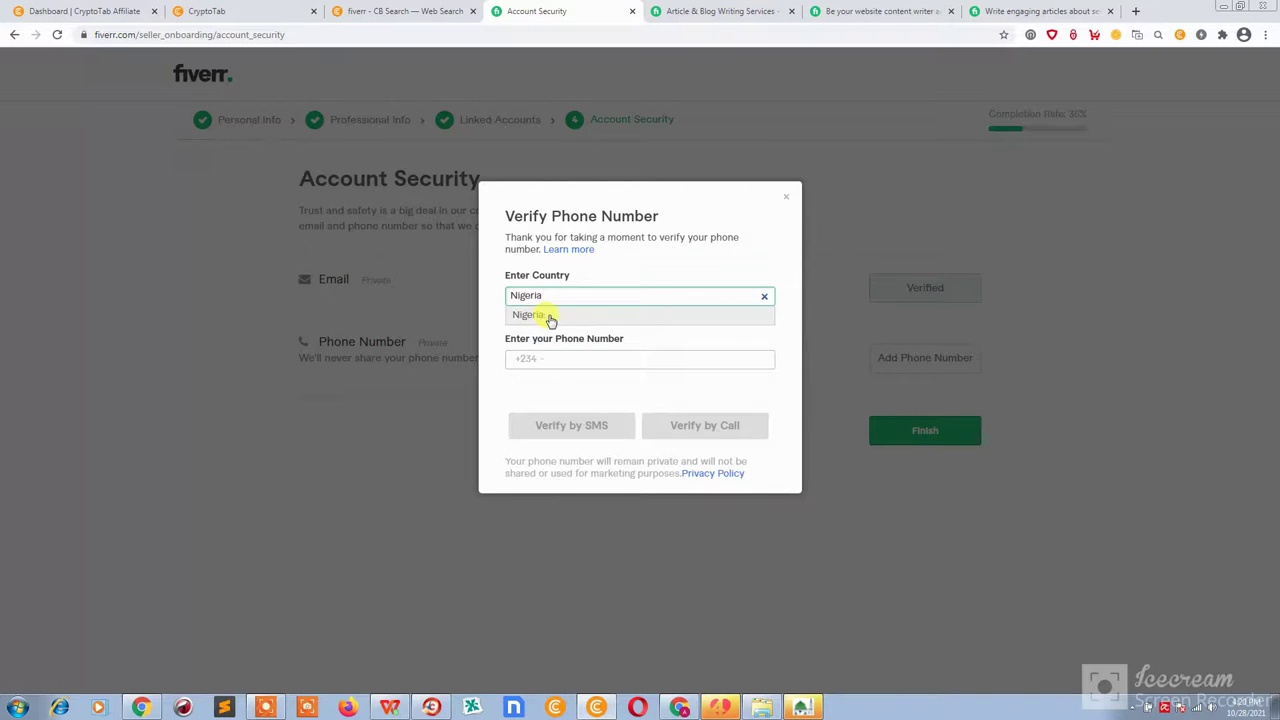
click(547, 317)
Step: Enter the phone number and request the verification code by SMS
click(565, 358)
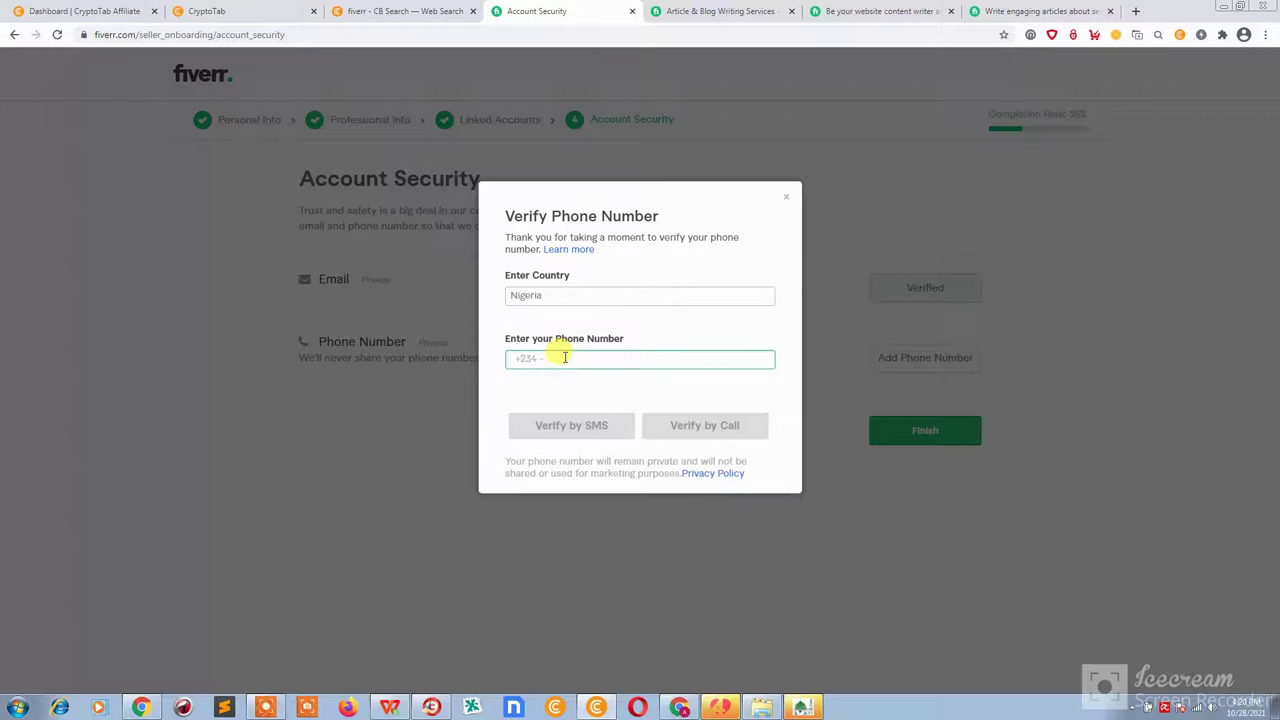
click(588, 422)
click(575, 361)
text(4)
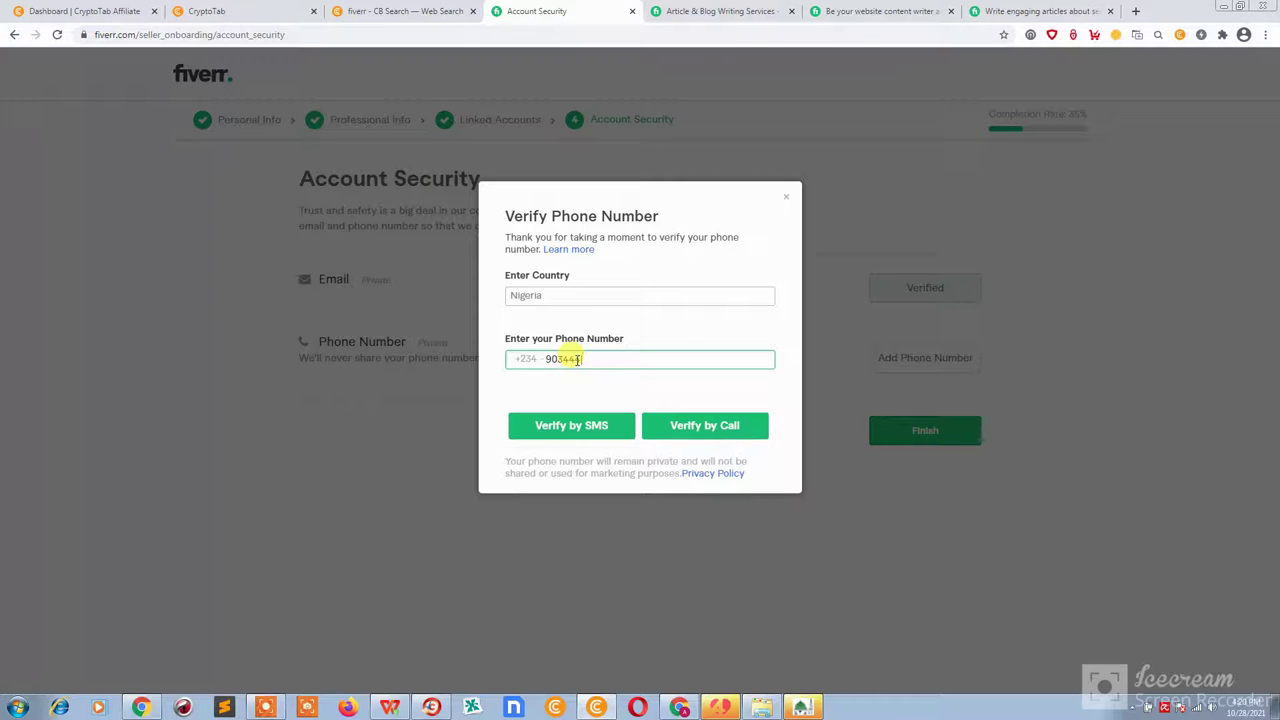
text(46457)
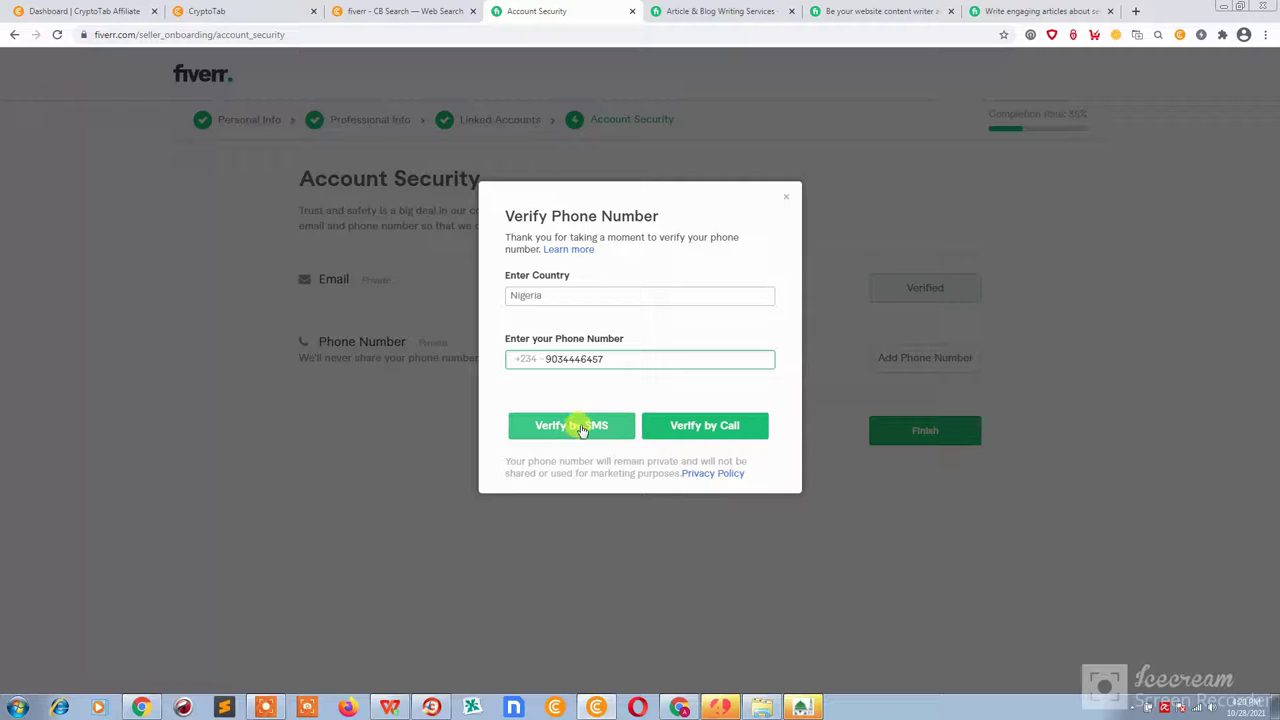
click(573, 430)
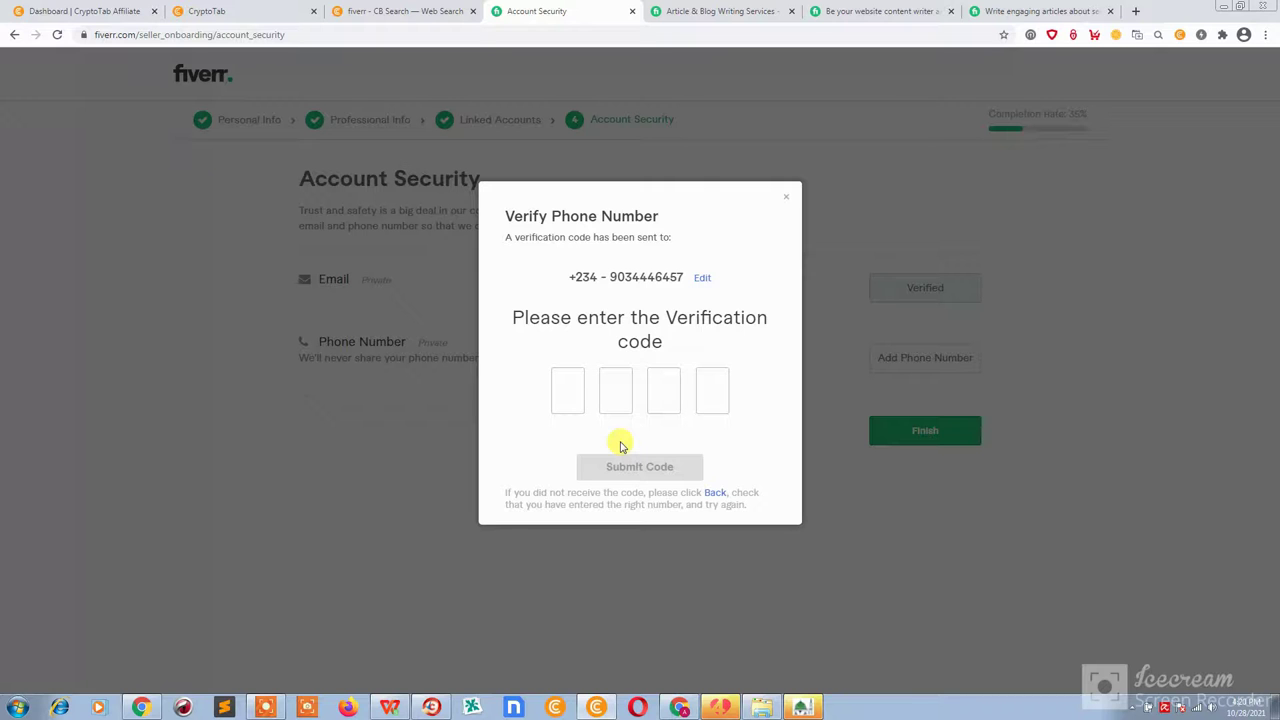
Step: Paste the SMS verification code, correct its last two digits, and submit it
click(574, 391)
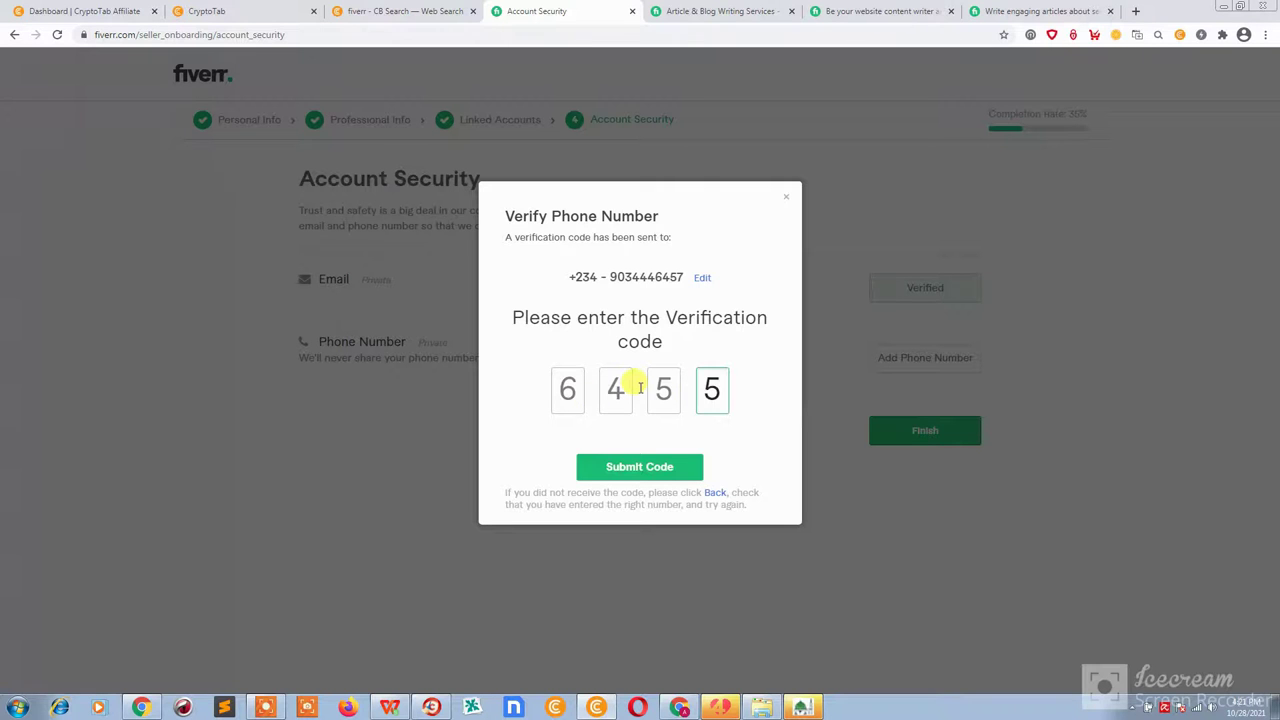
click(666, 388)
key(BackSpace)
text(8)
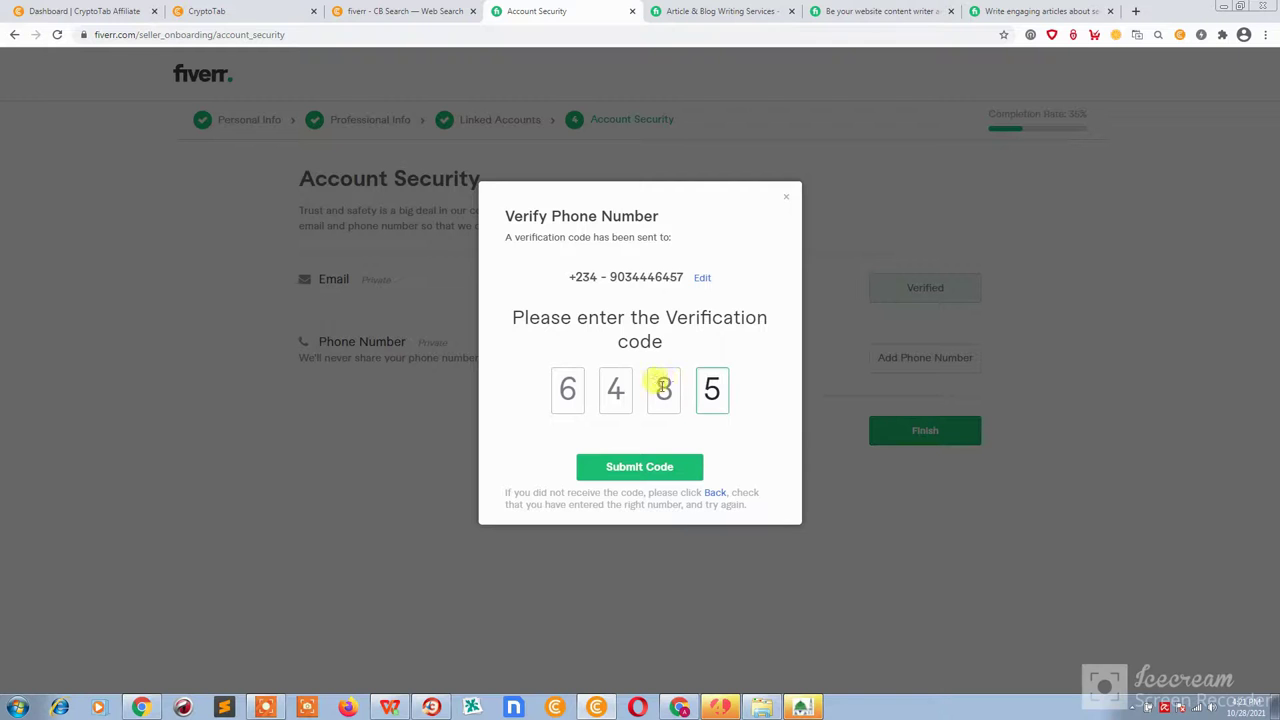
key(BackSpace)
text(6)
click(654, 470)
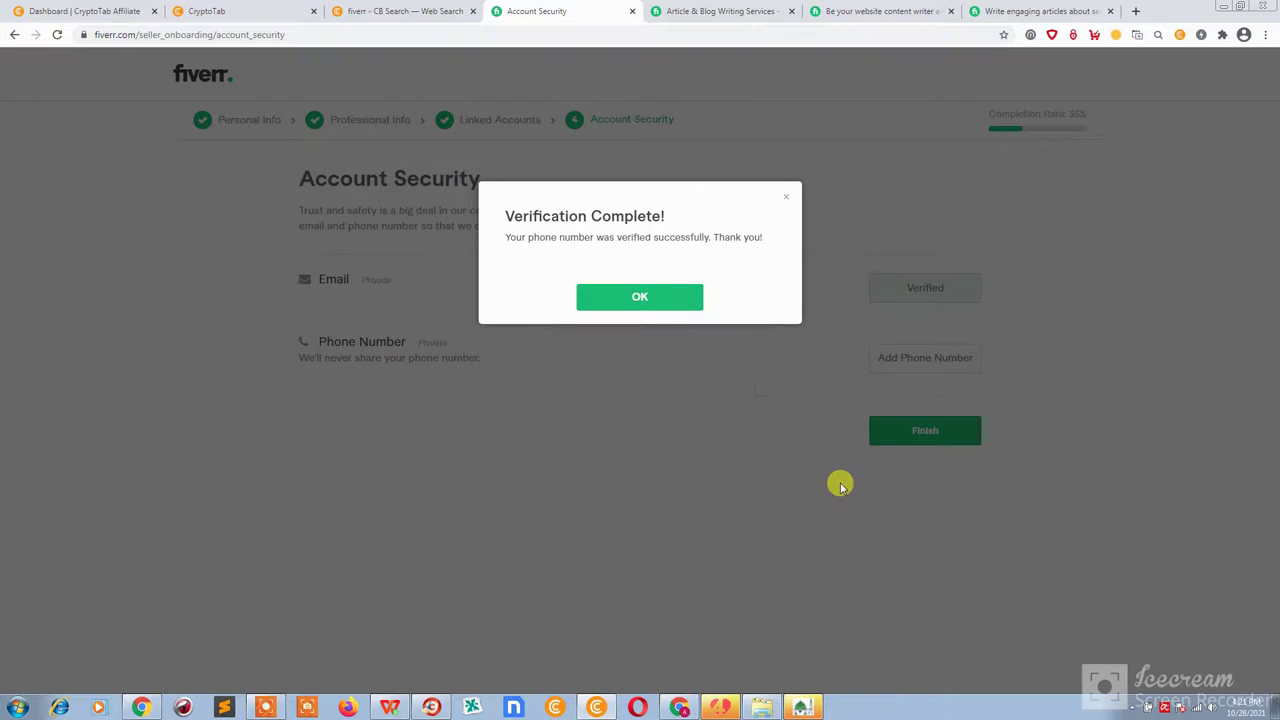
Step: Add the elementary-school security question with an answer
click(637, 297)
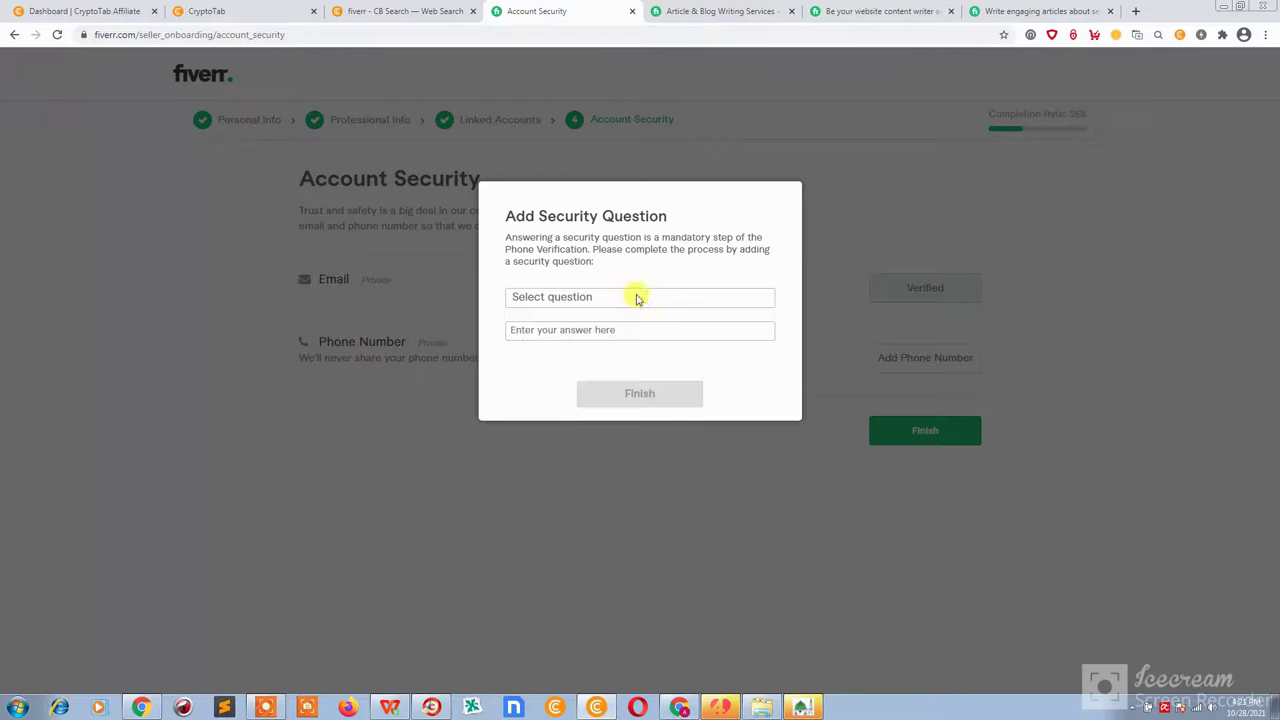
click(652, 302)
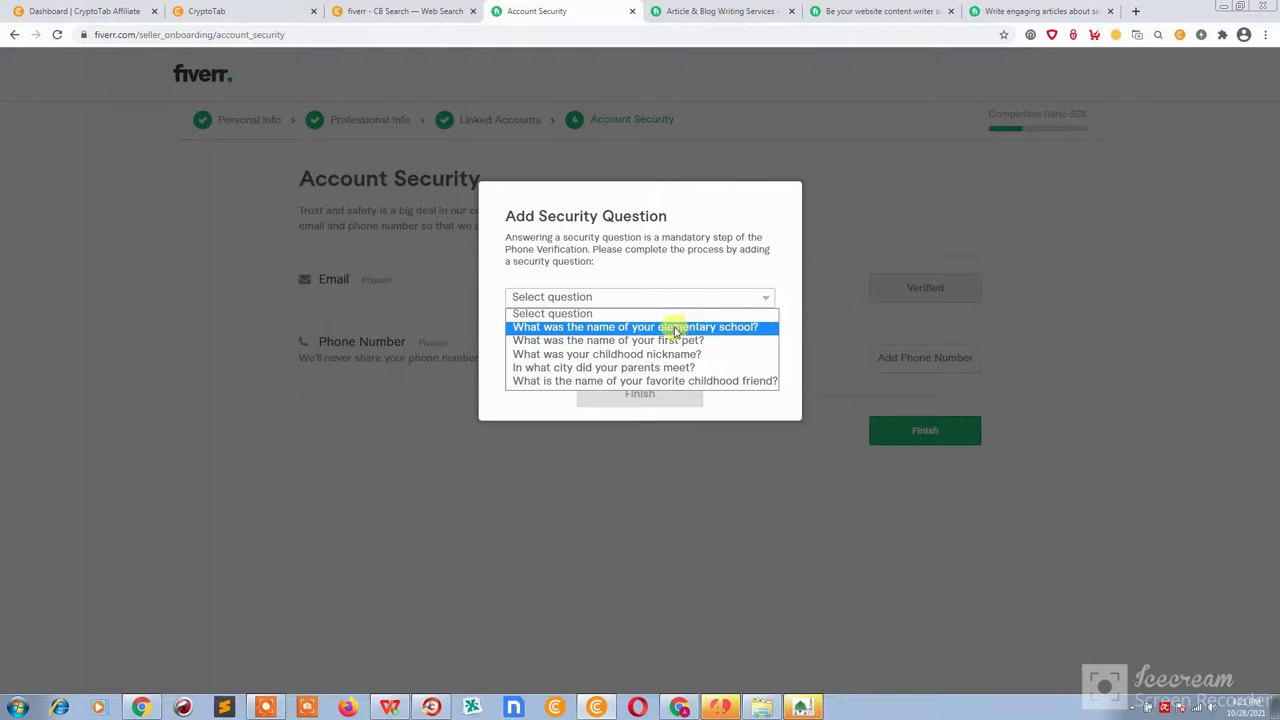
click(678, 328)
click(571, 331)
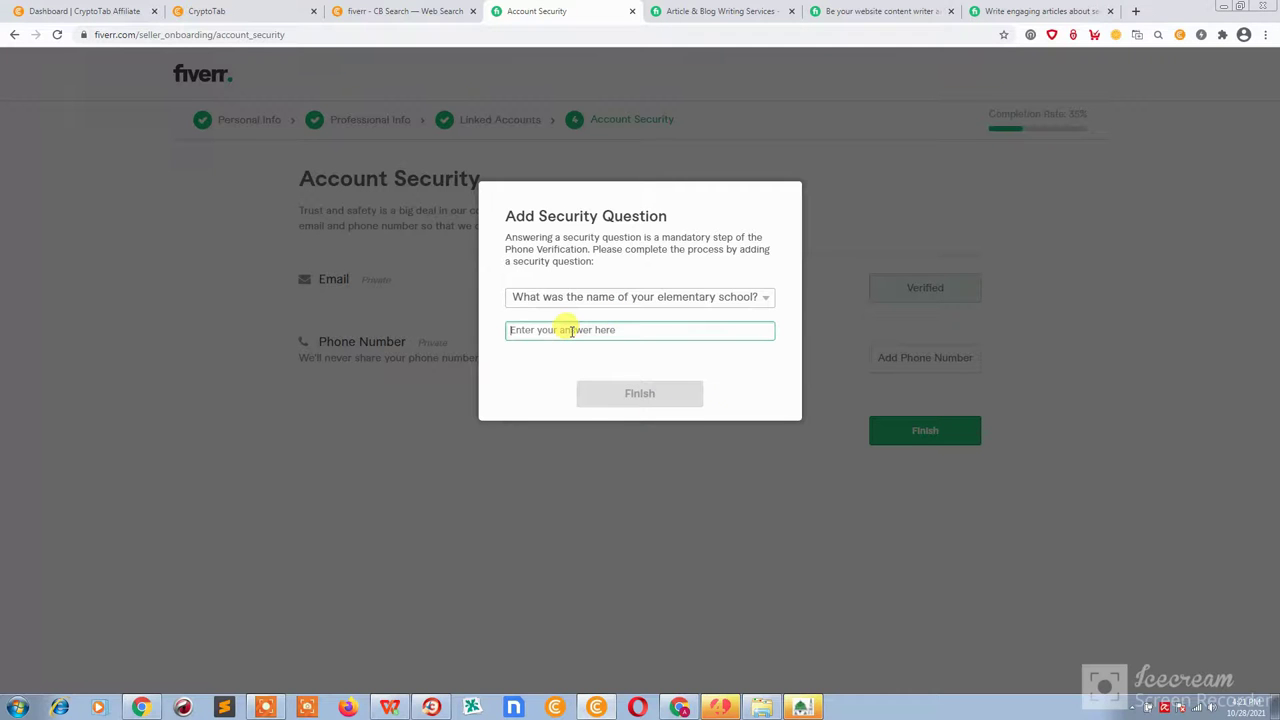
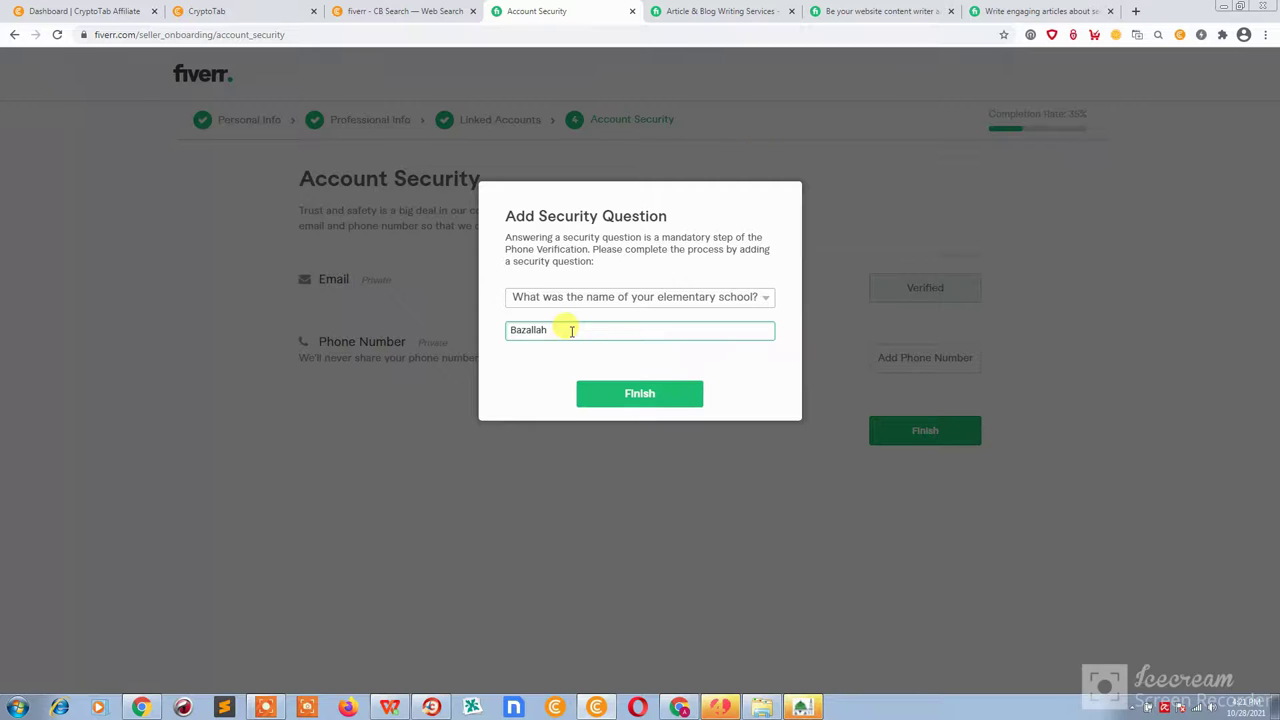
click(640, 393)
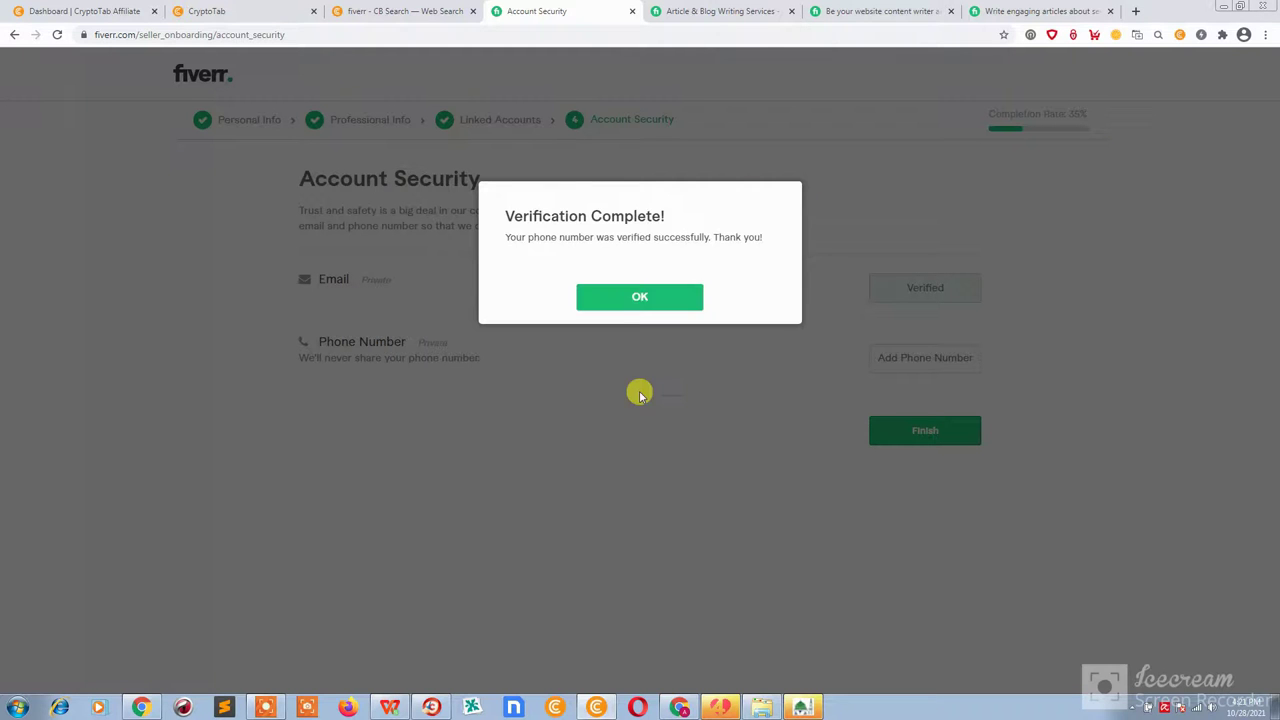
Step: Complete Account Security and finish onboarding at 70% to reach the new gig form
click(640, 303)
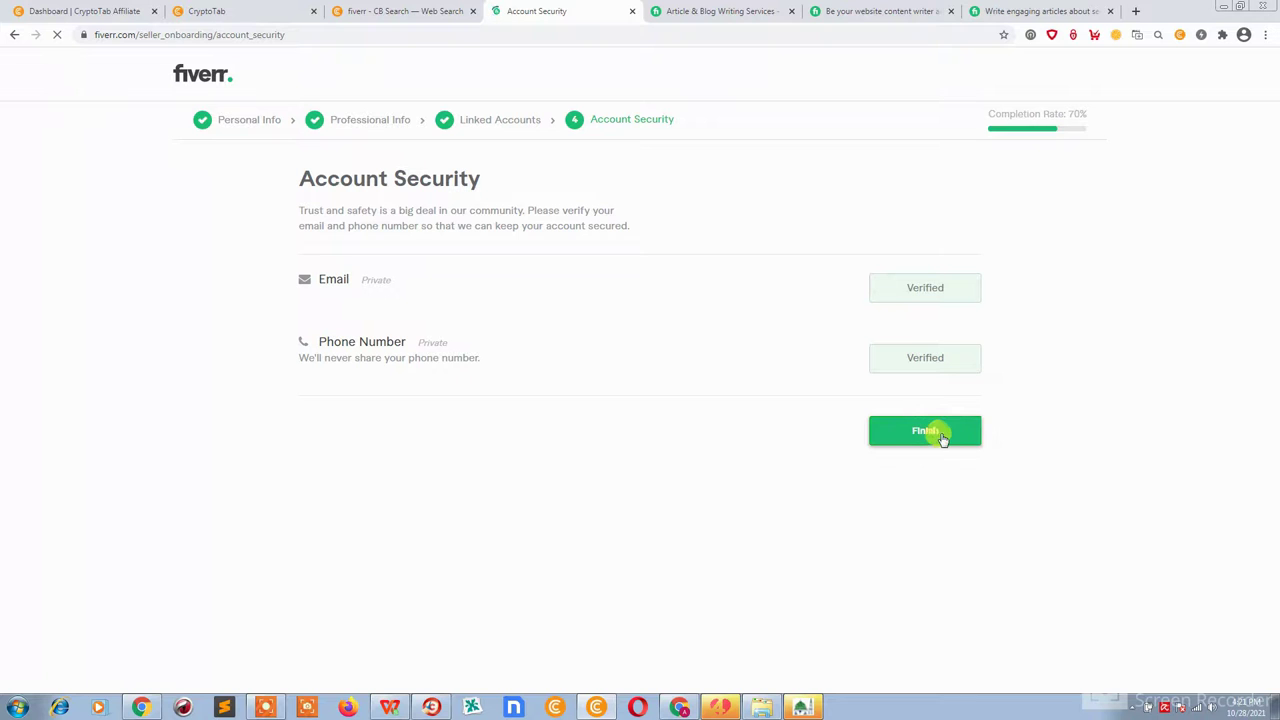
click(936, 437)
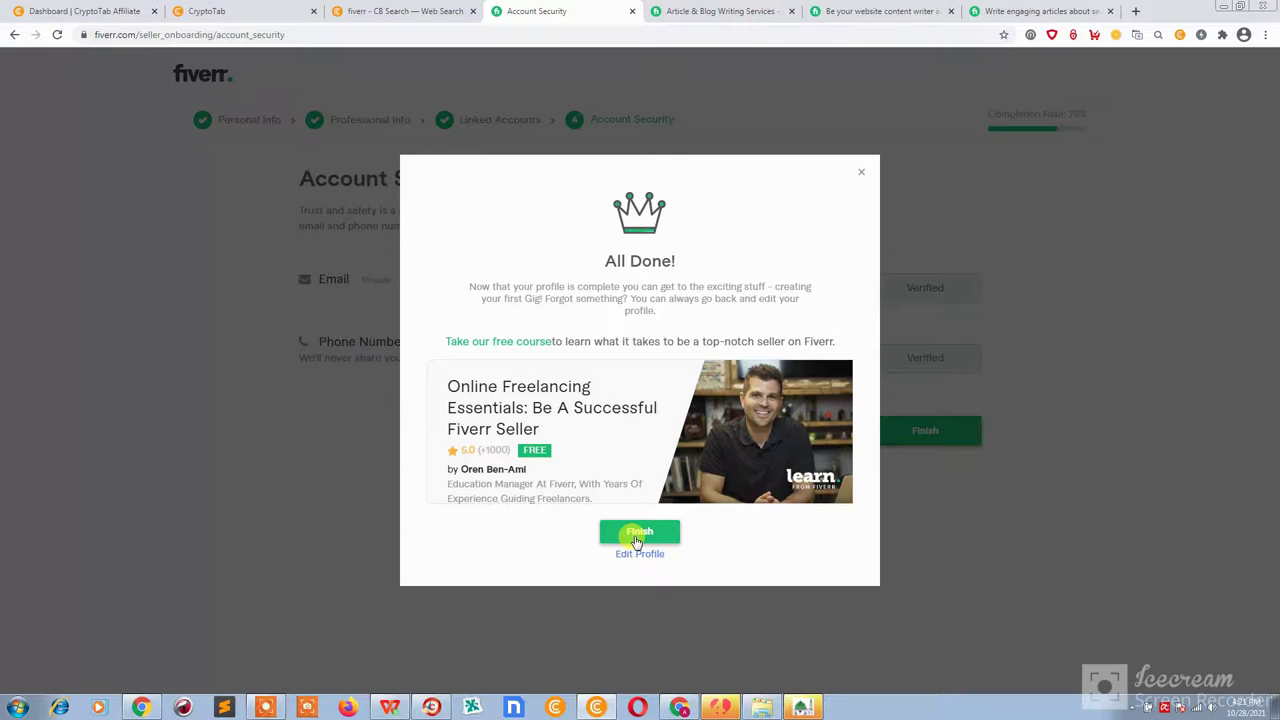
click(637, 537)
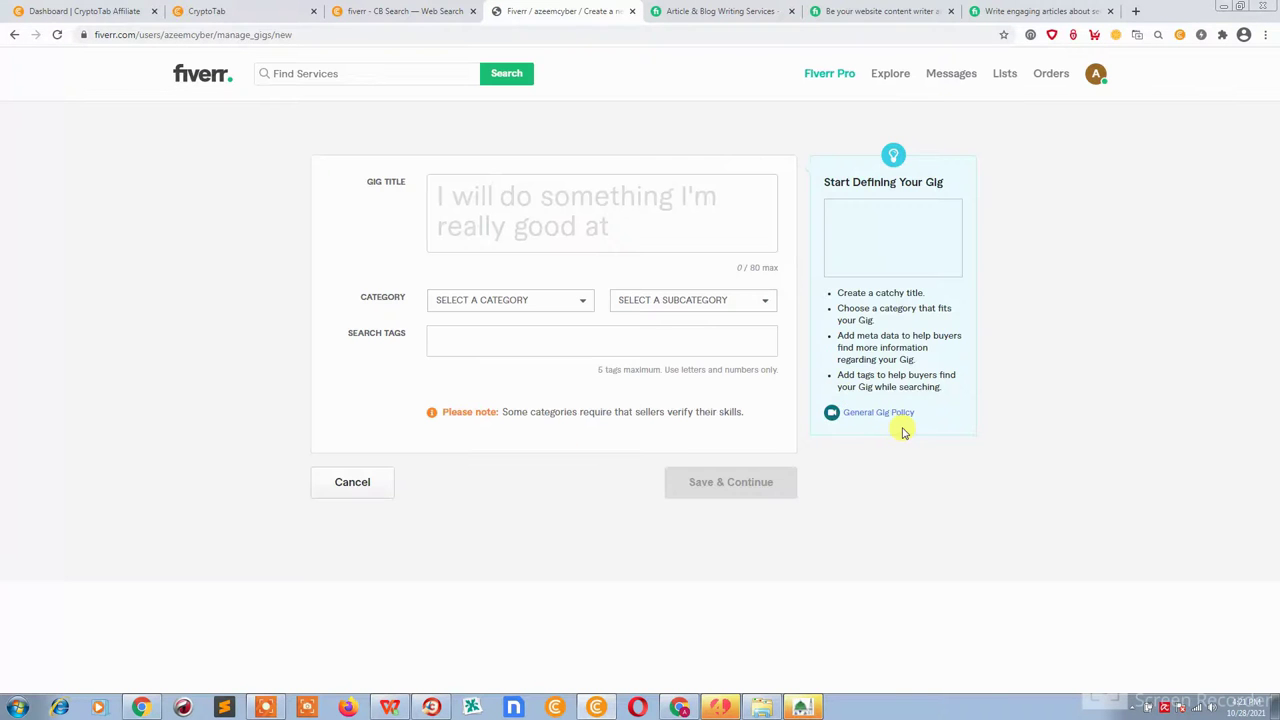
click(466, 243)
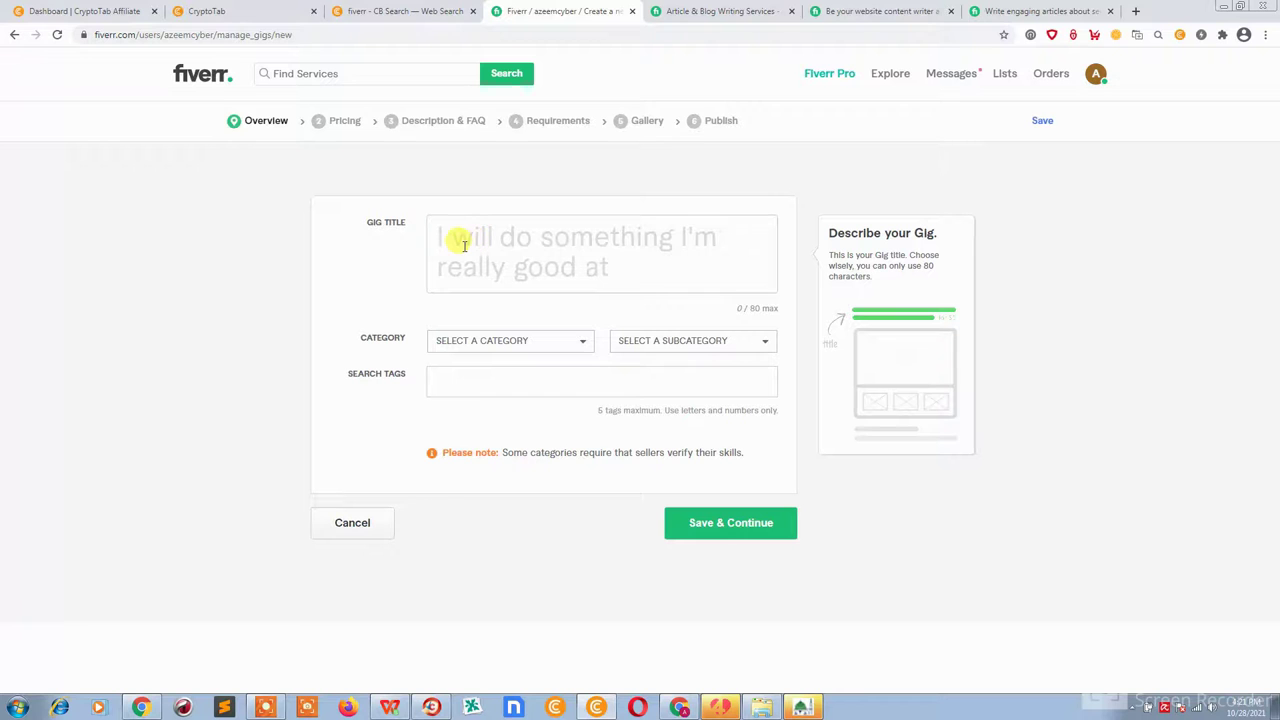
click(465, 248)
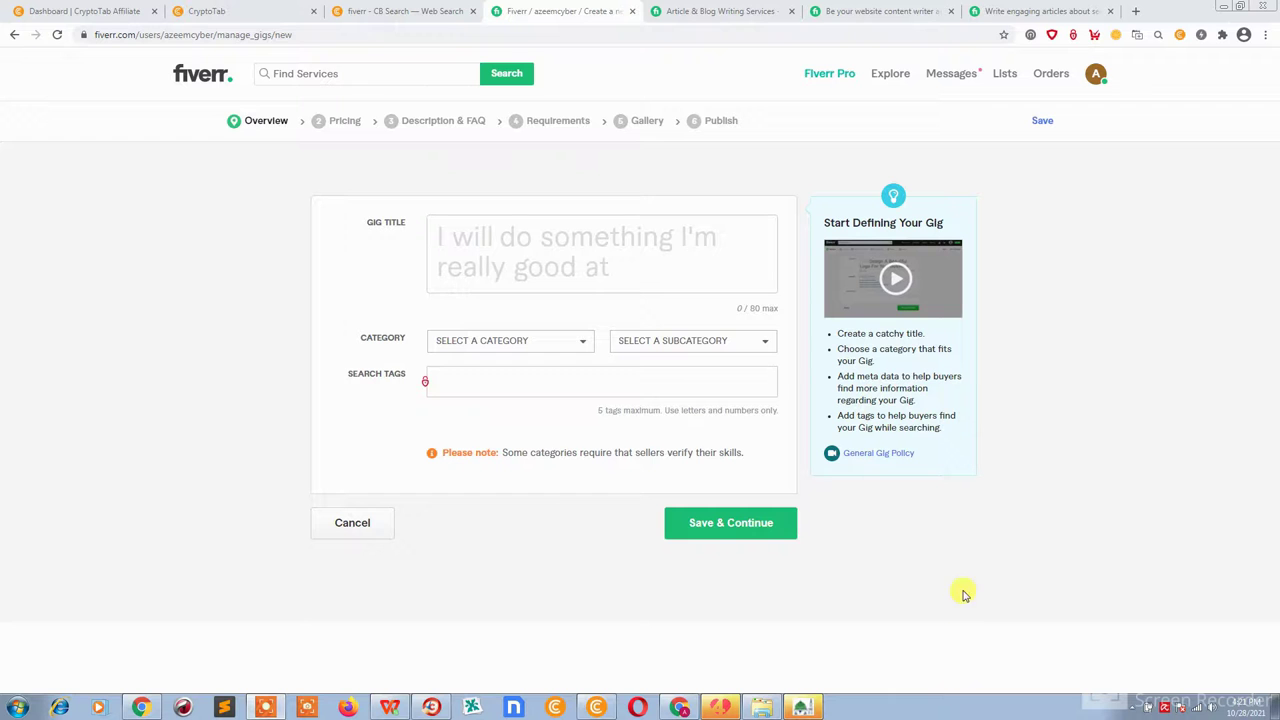
click(529, 257)
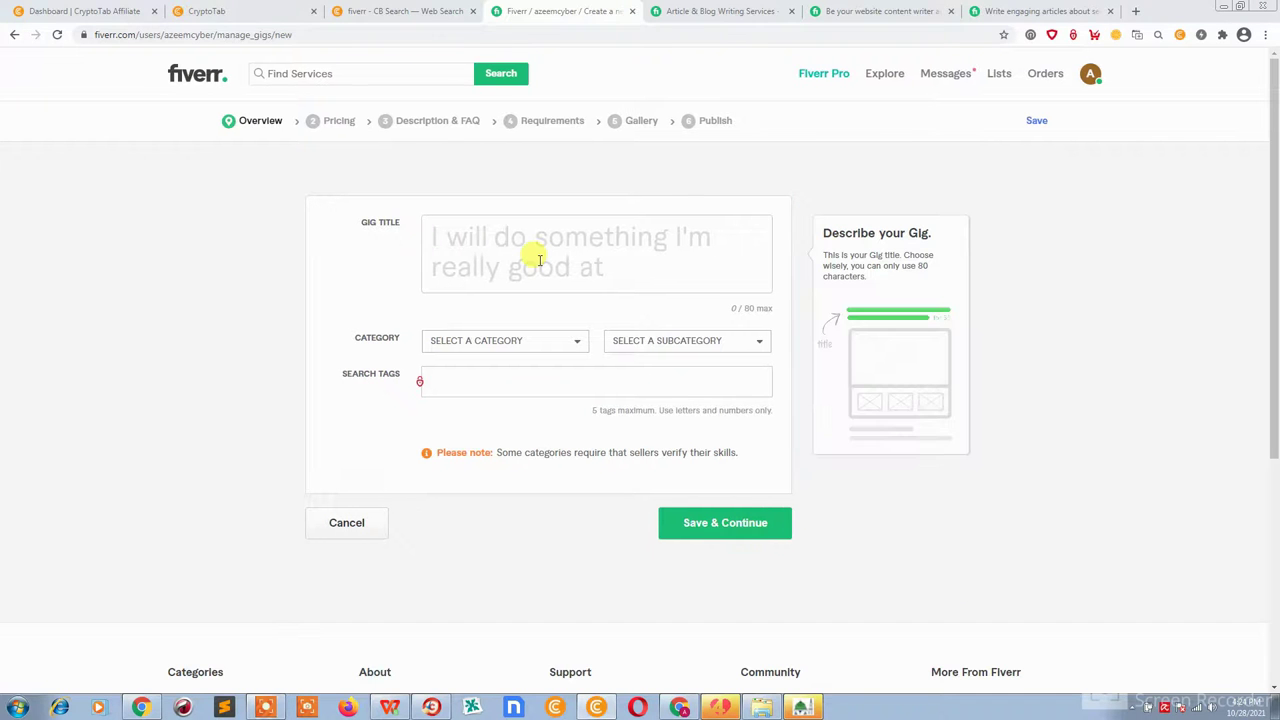
key(ctrl+Tab)
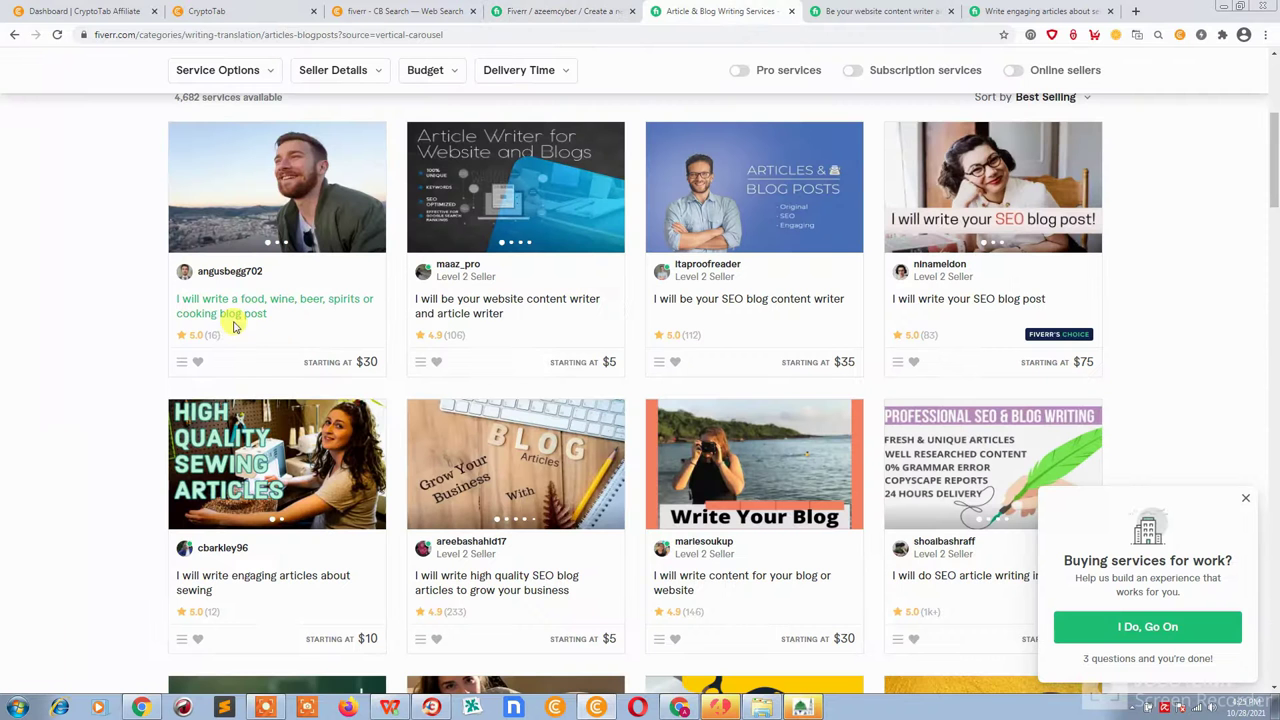
scroll(240, 290, down, 1)
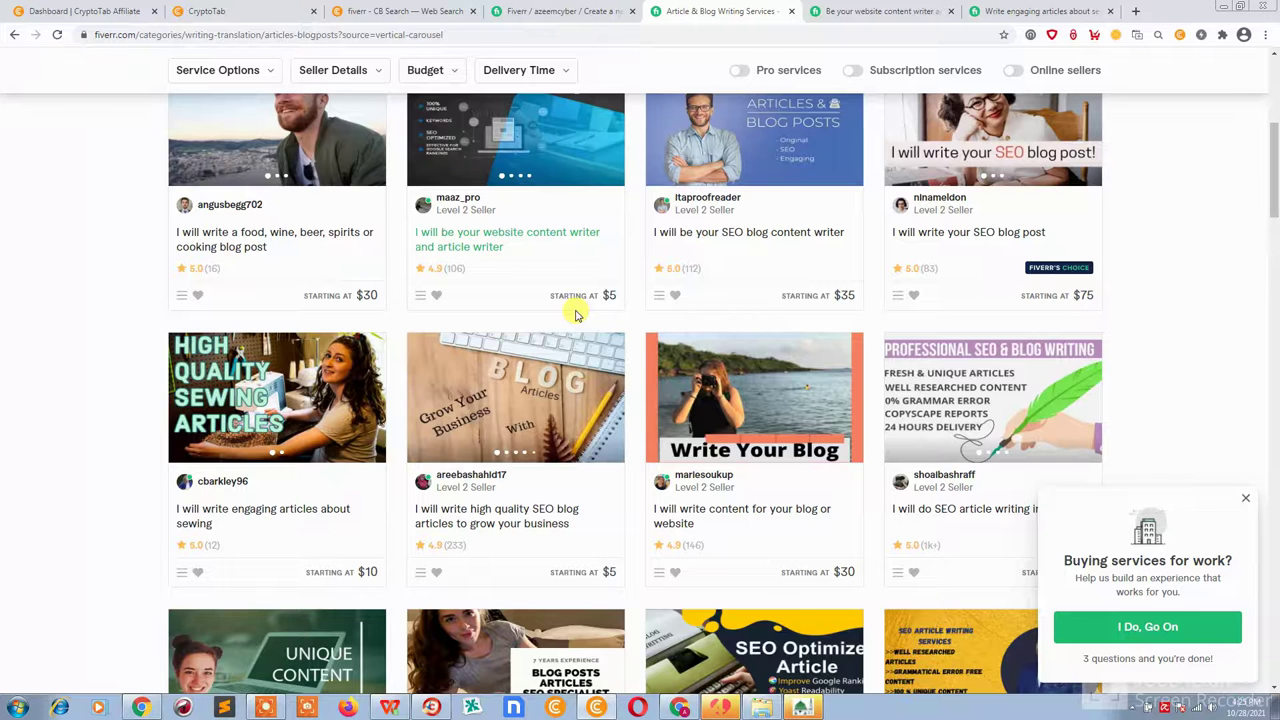
click(528, 17)
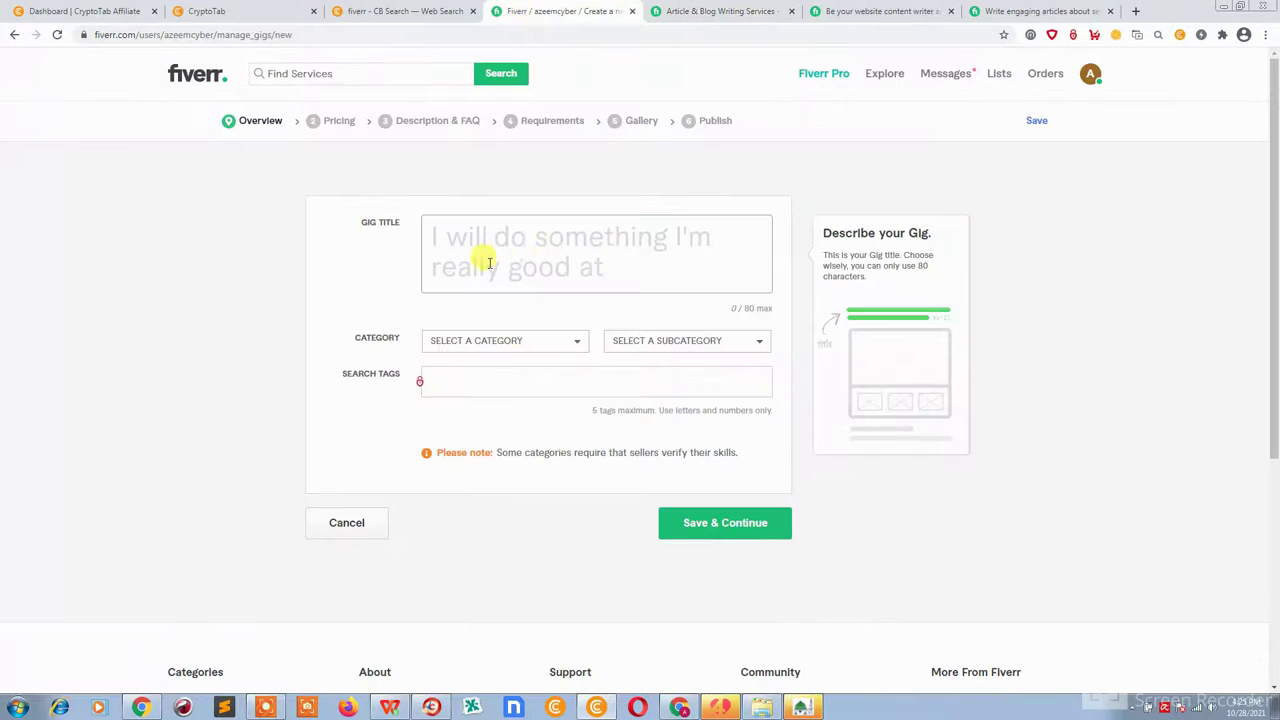
Step: Type the gig title 'I will be your blog content writer', fixing typos along the way
text(I will)
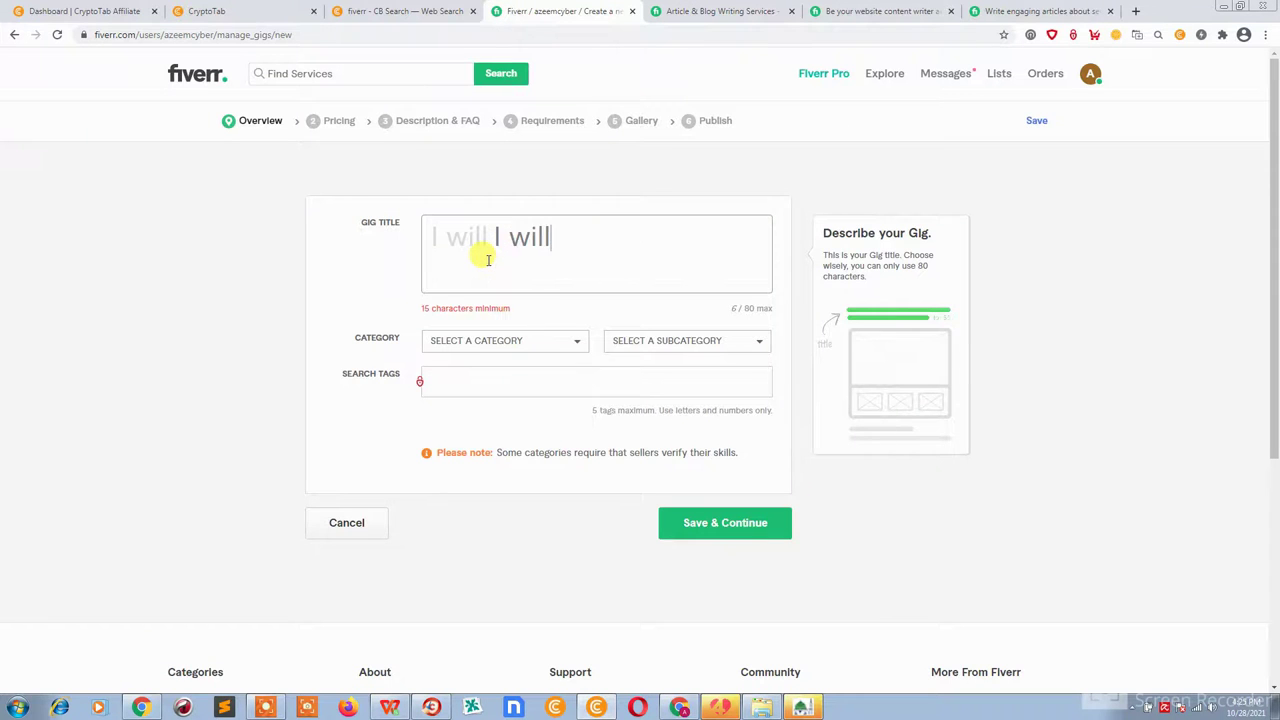
text( be your)
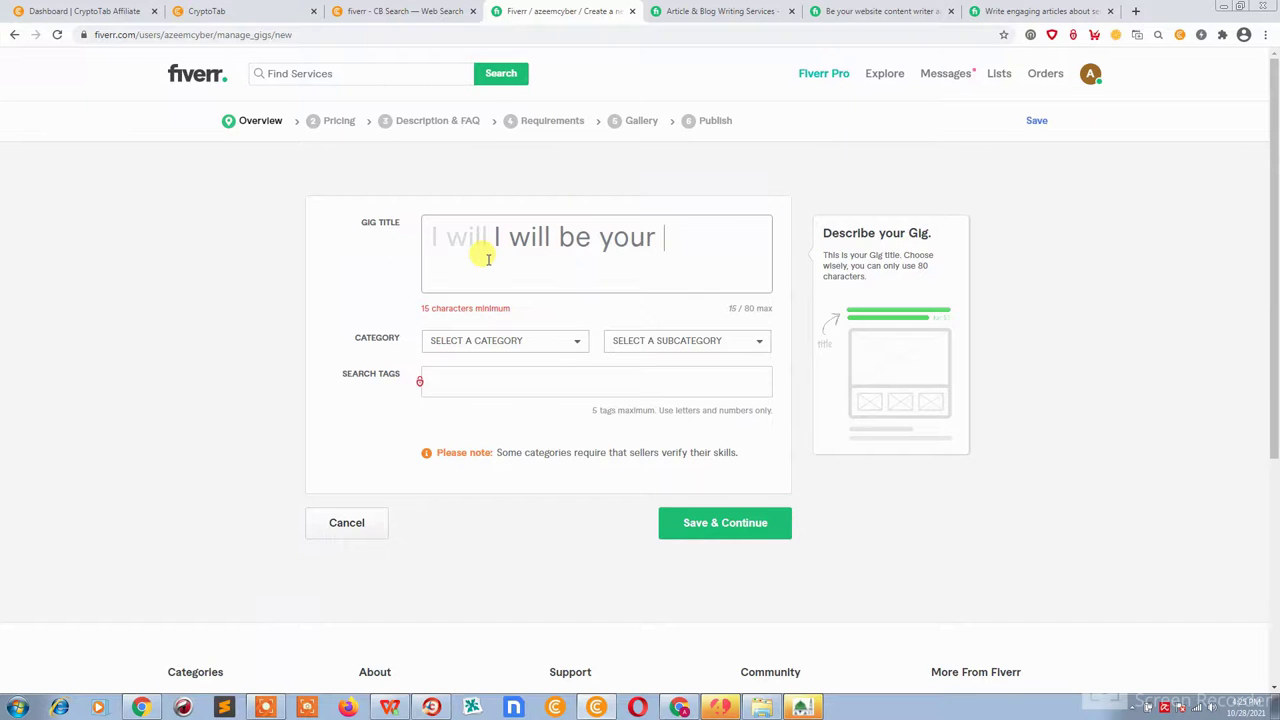
text( BV)
key(BackSpace)
text(blo)
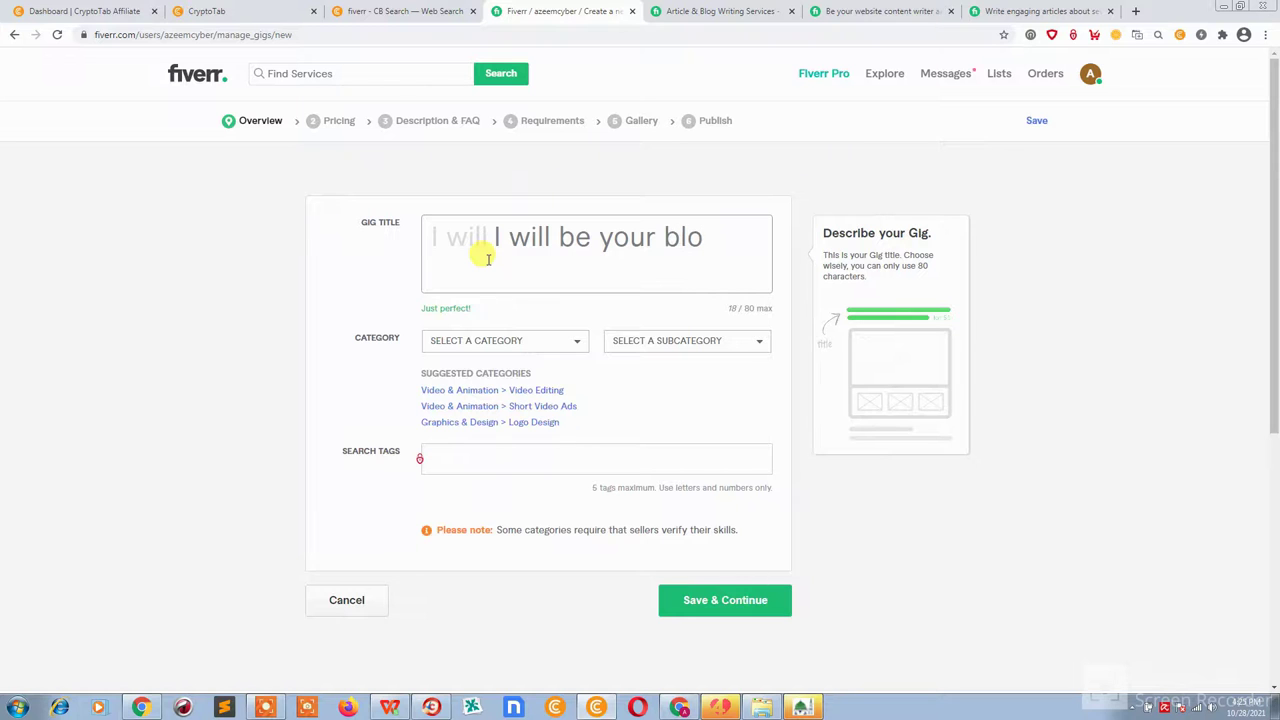
text(gg)
key(BackSpace)
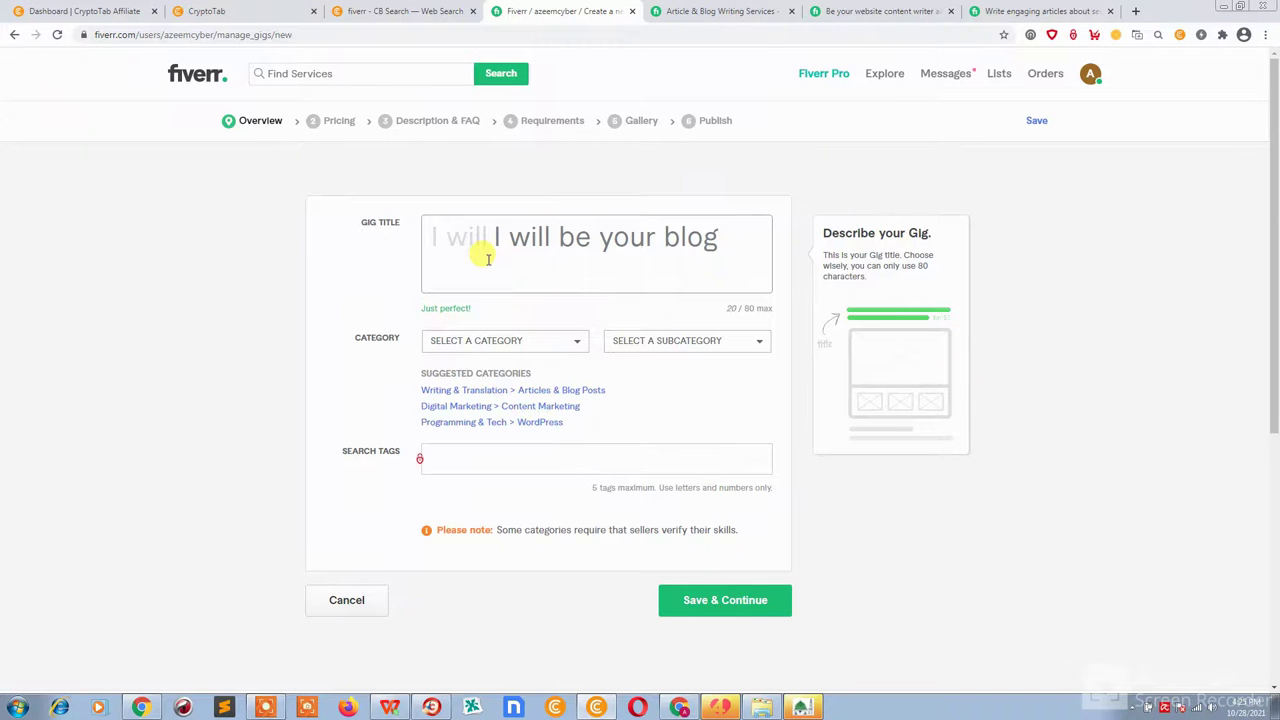
text(te)
key(BackSpace)
key(BackSpace)
text(content )
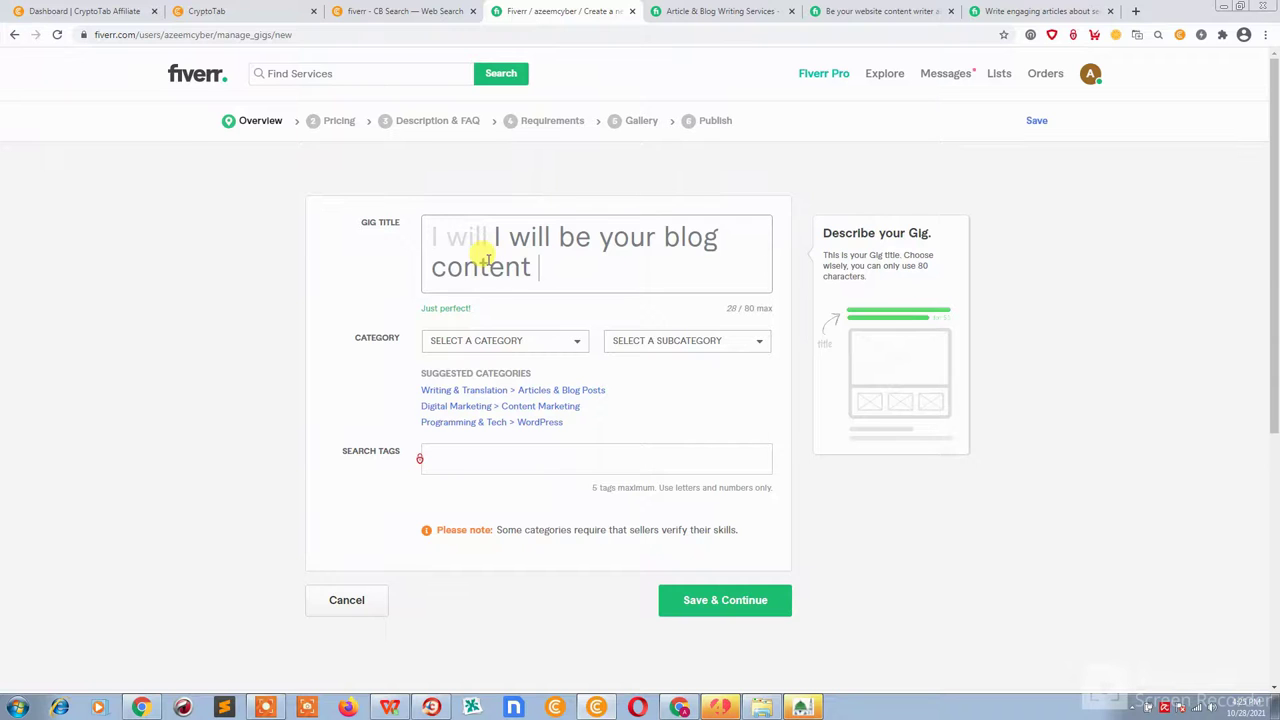
text(w)
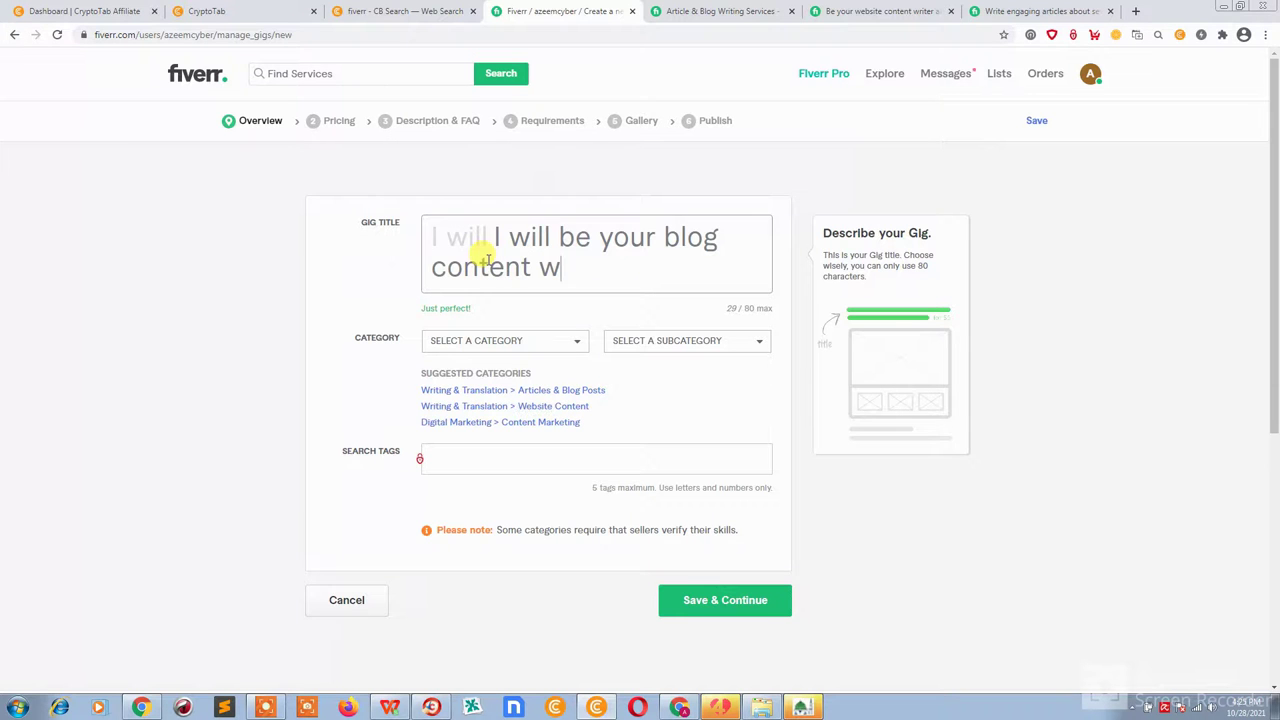
text(riter)
mouse_move(571, 337)
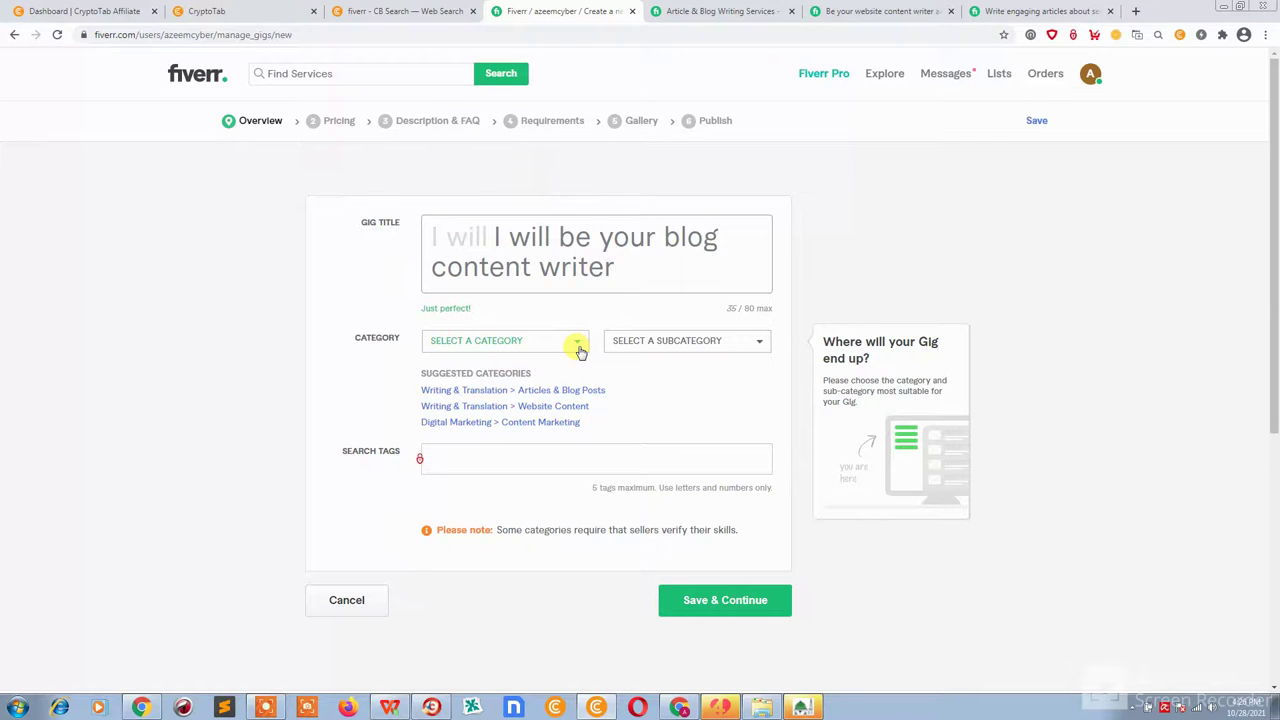
Step: Set Category to Writing & Translation and Subcategory to Articles & Blog Posts
click(578, 348)
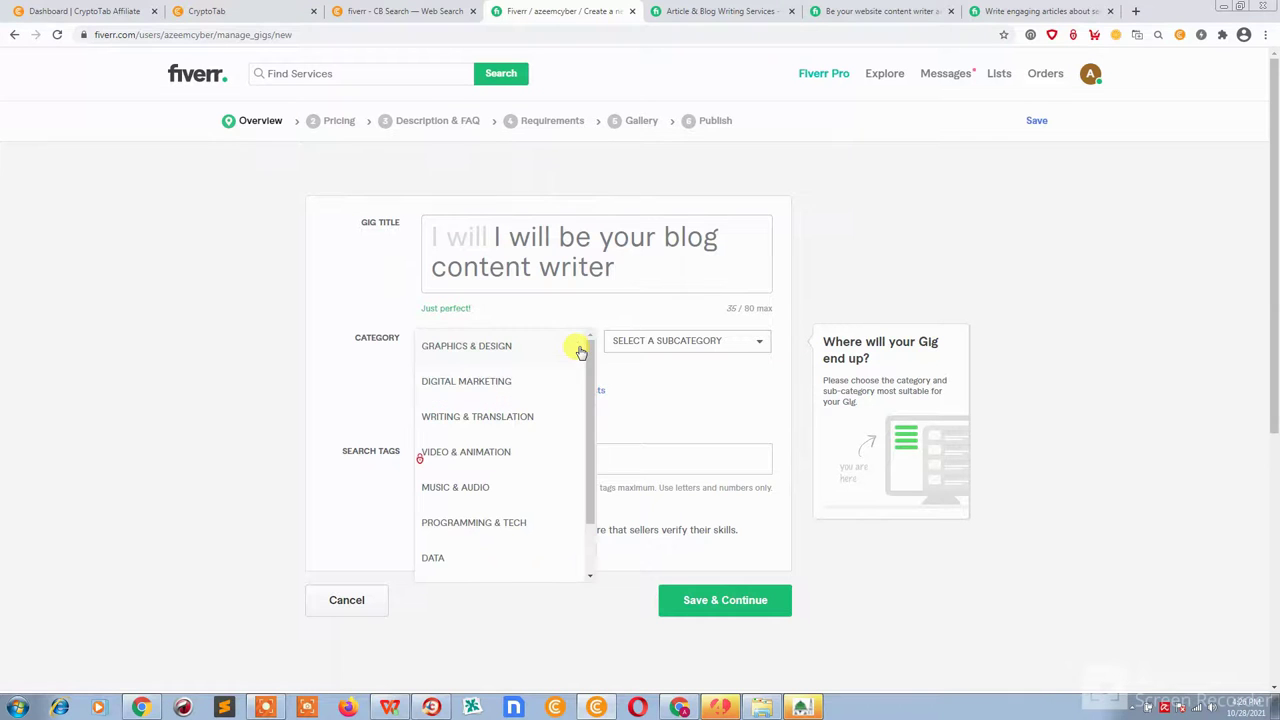
click(500, 420)
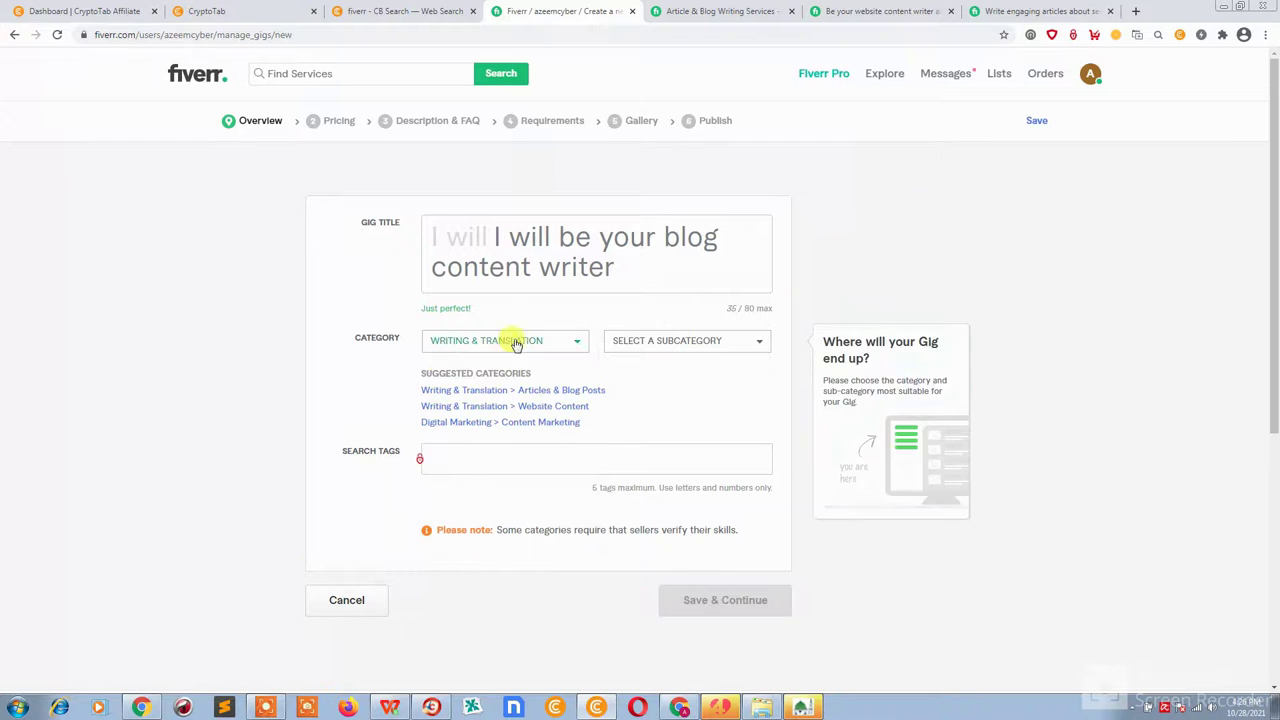
click(690, 341)
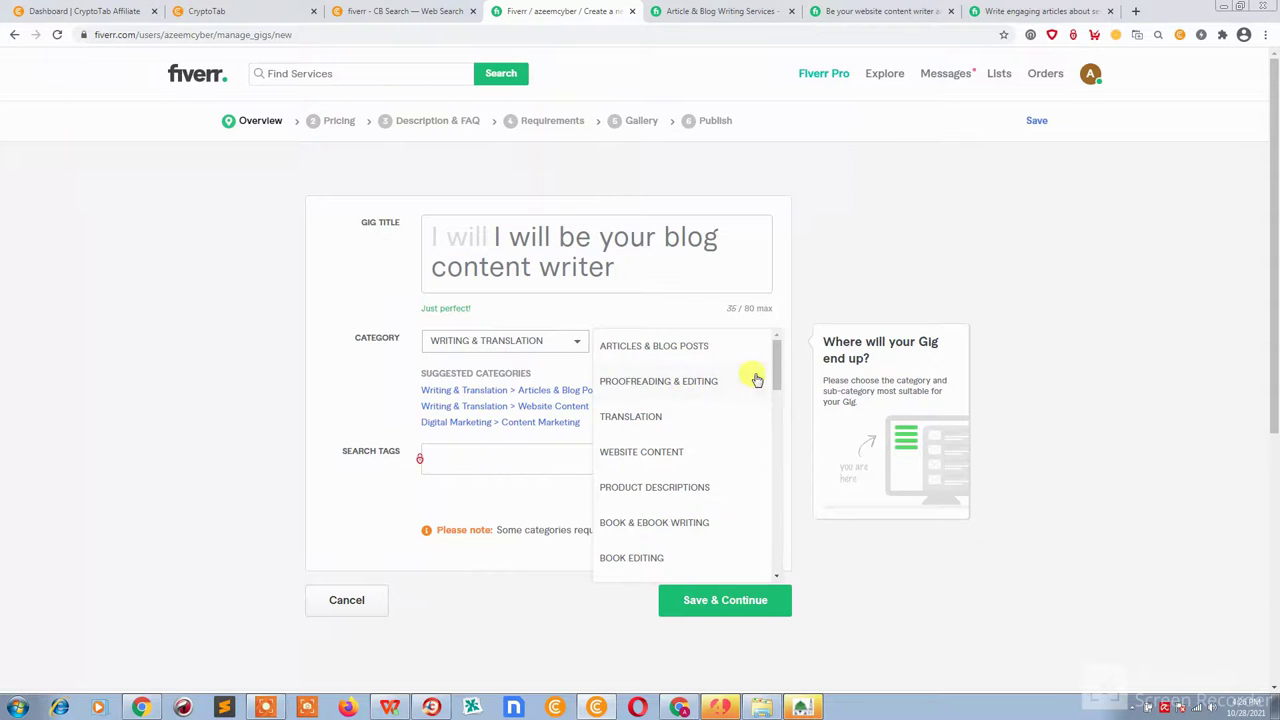
drag(775, 381, 766, 422)
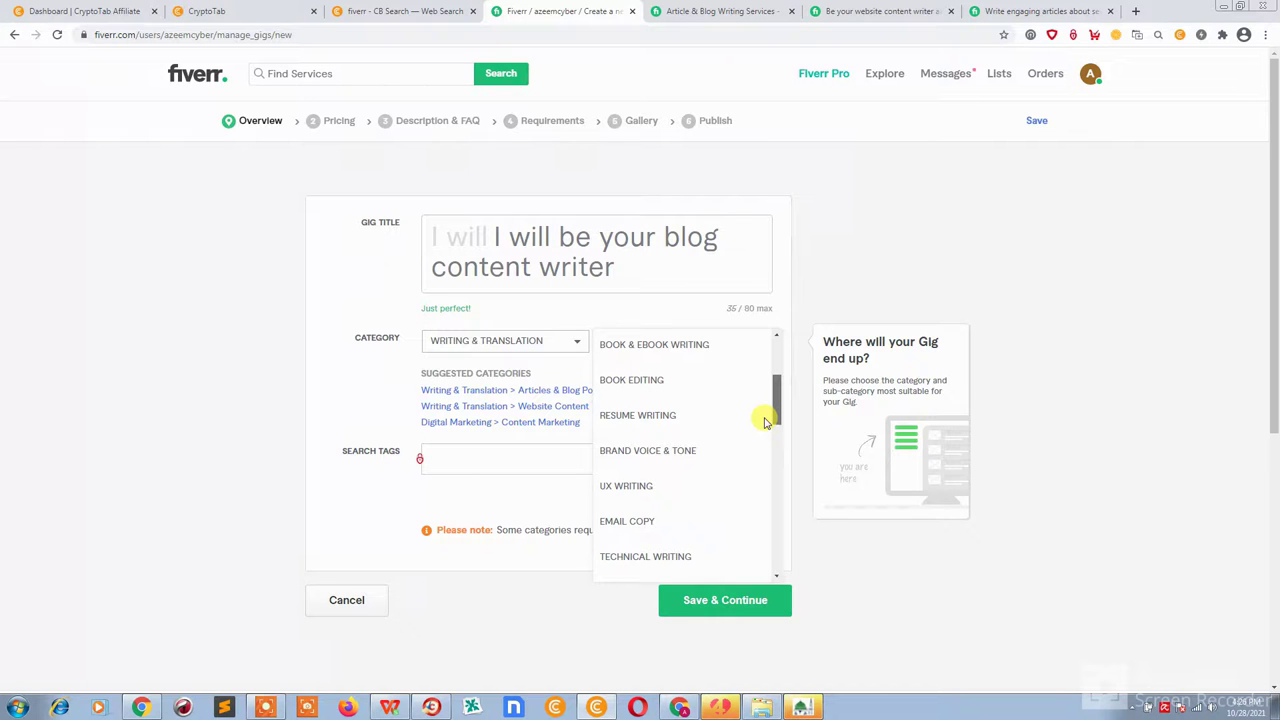
drag(766, 422, 772, 551)
click(506, 390)
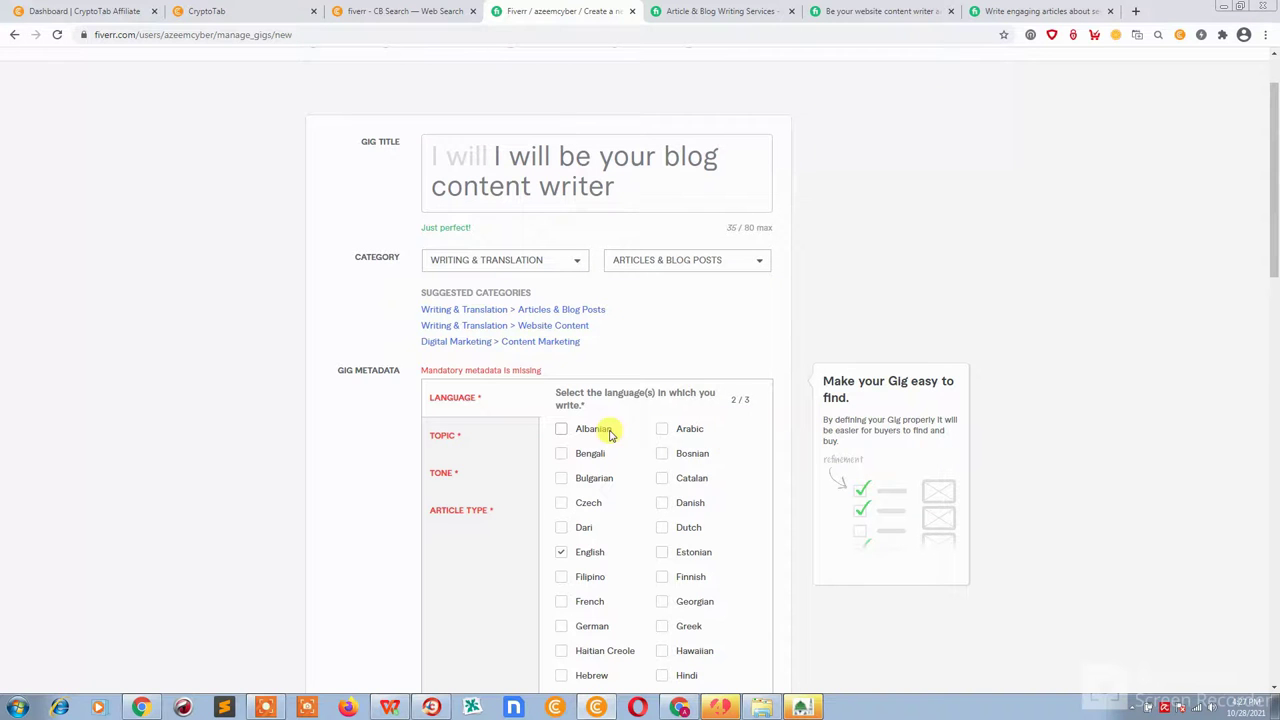
Step: Toggle English as a language and pick Arts & Culture and Lifestyle as article topics
click(561, 553)
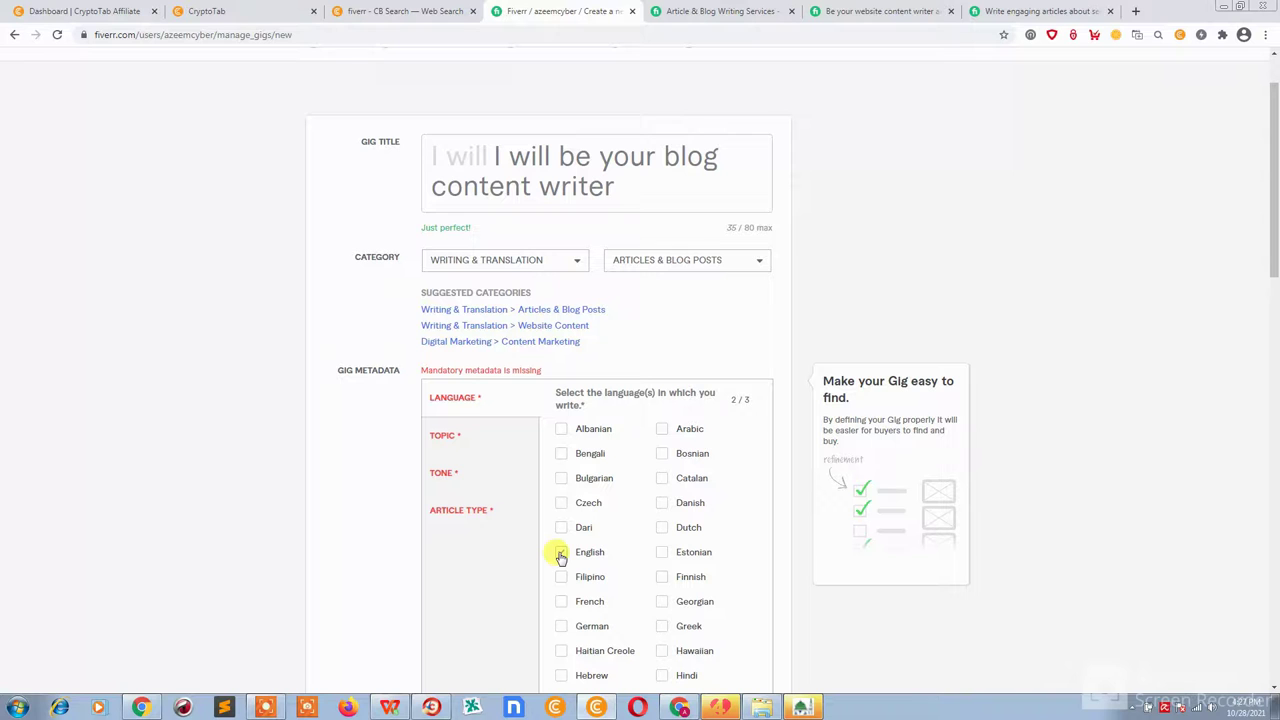
click(450, 478)
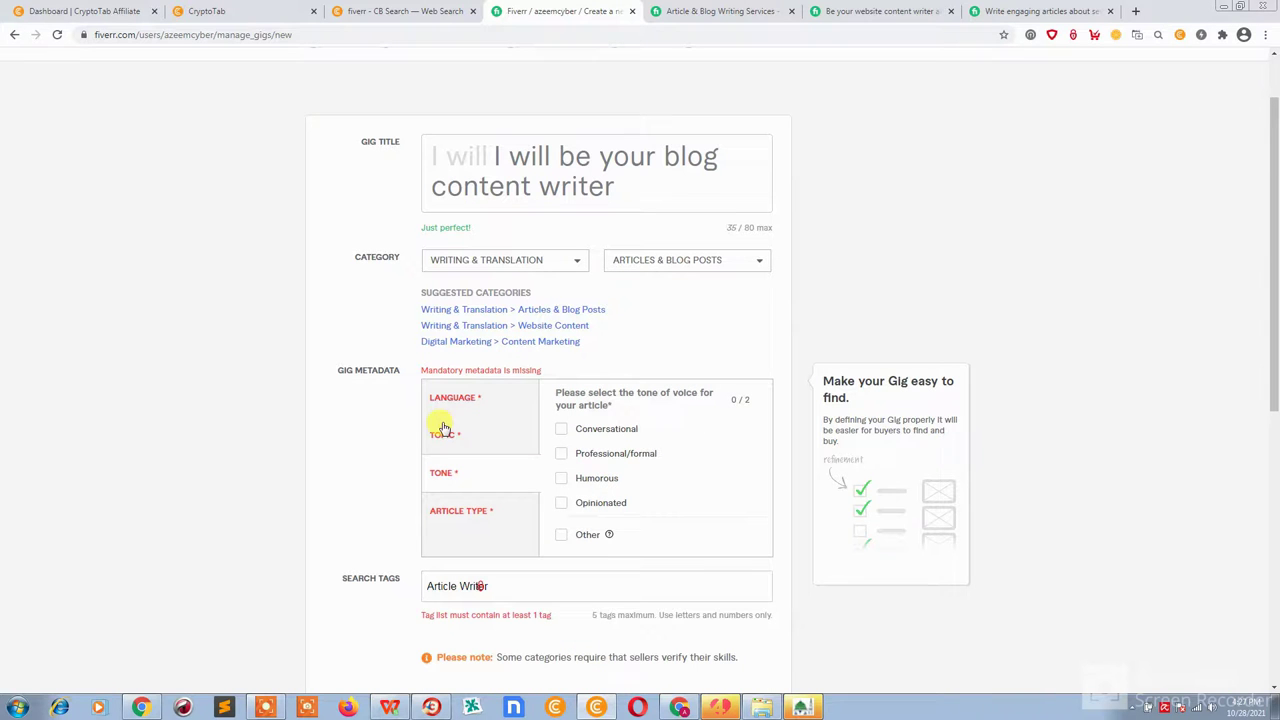
click(456, 399)
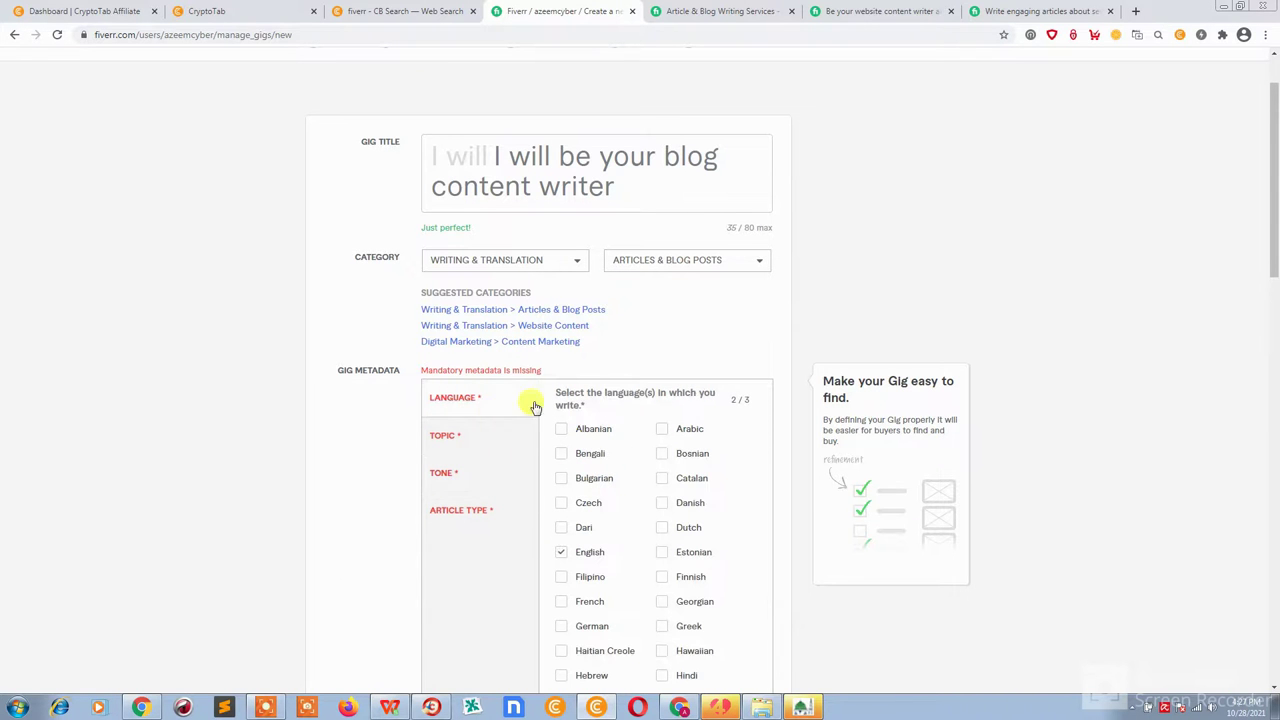
click(434, 435)
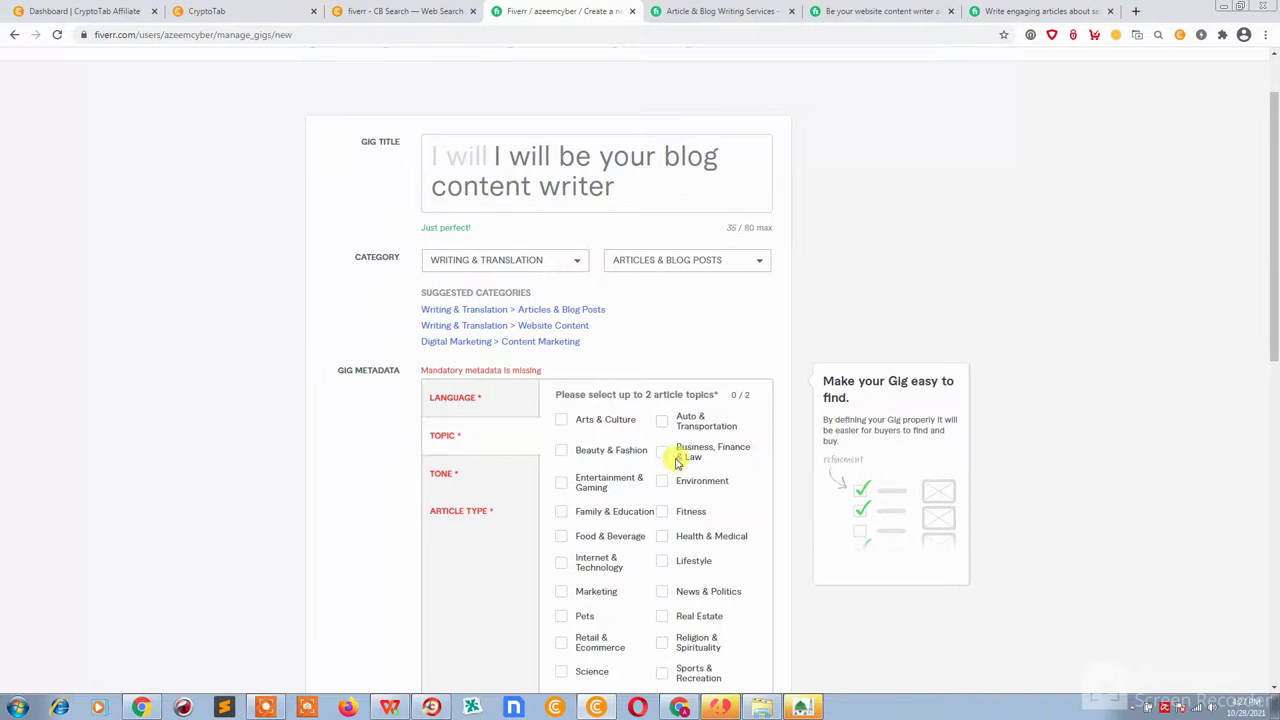
scroll(712, 458, down, 1)
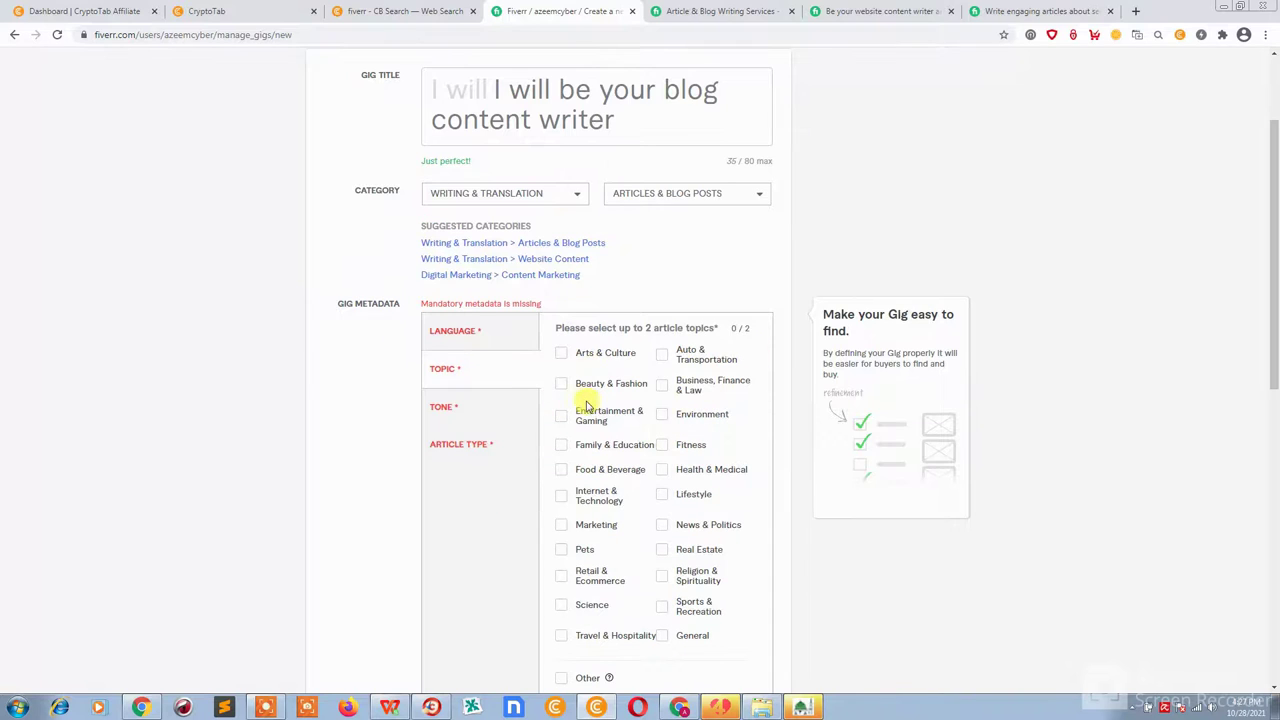
click(563, 355)
scroll(720, 440, down, 1)
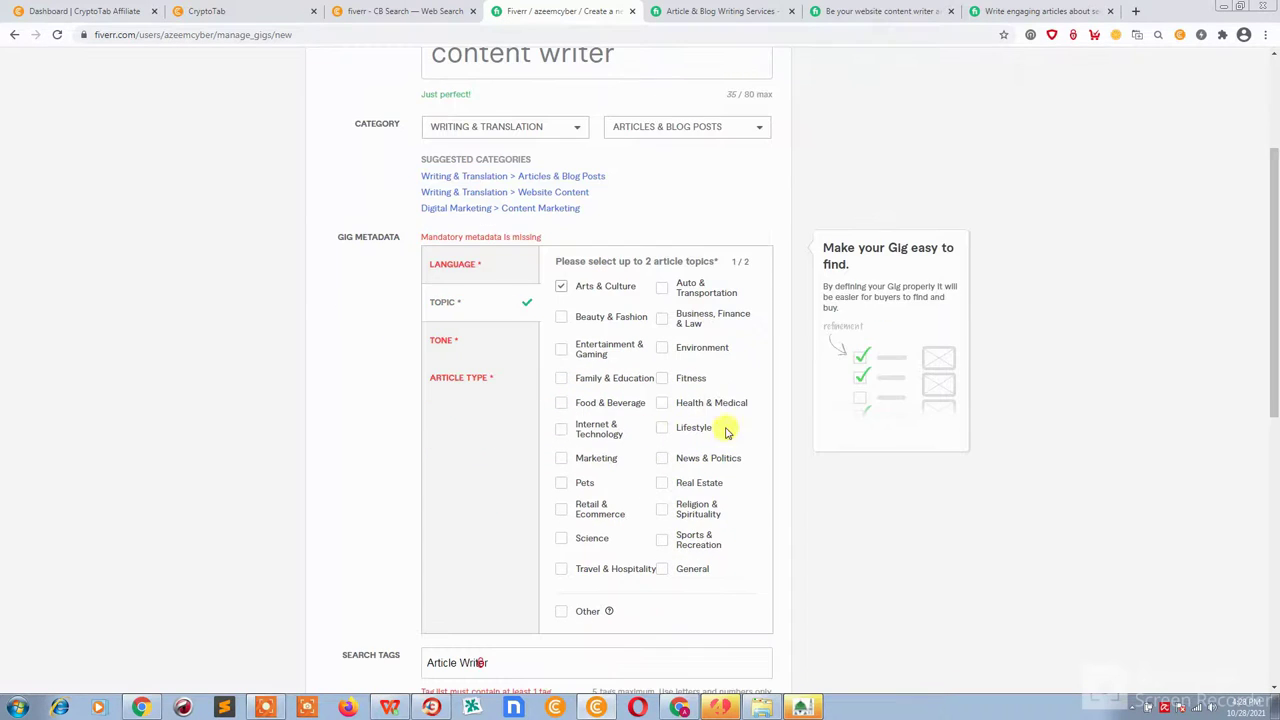
click(662, 427)
scroll(670, 457, down, 1)
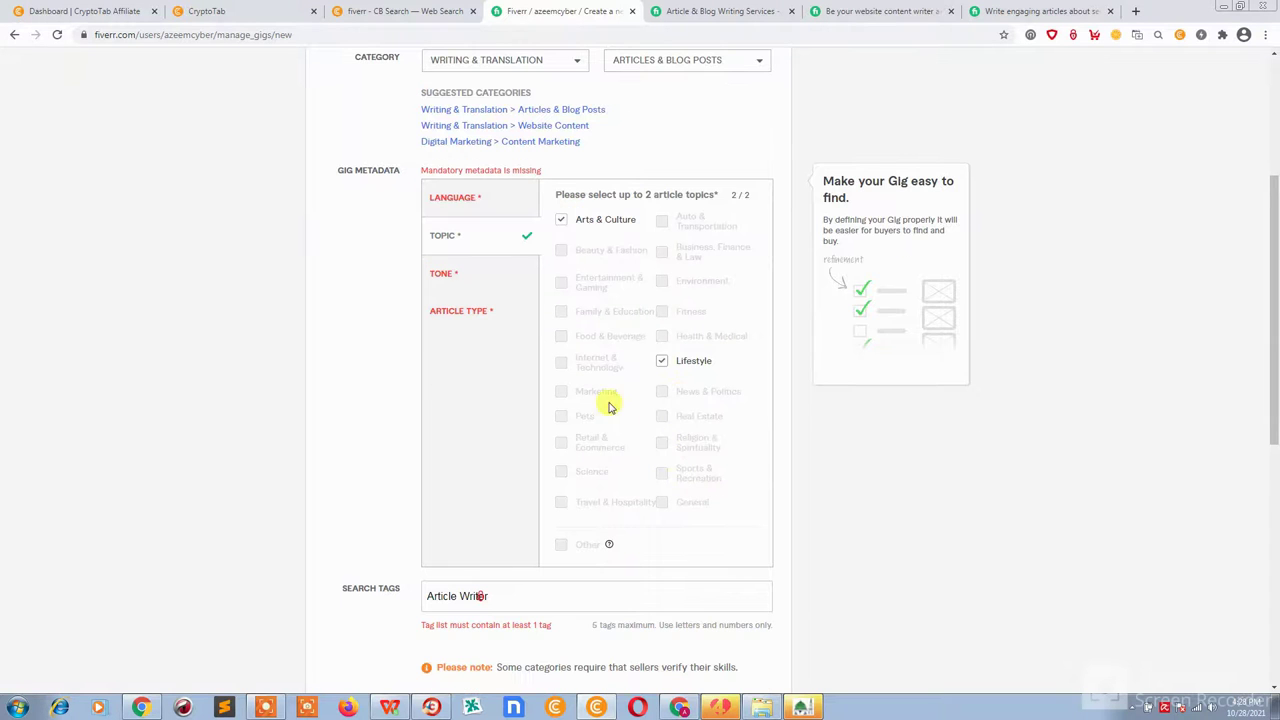
Step: Set the tone of voice to Conversational and Professional/formal
click(440, 272)
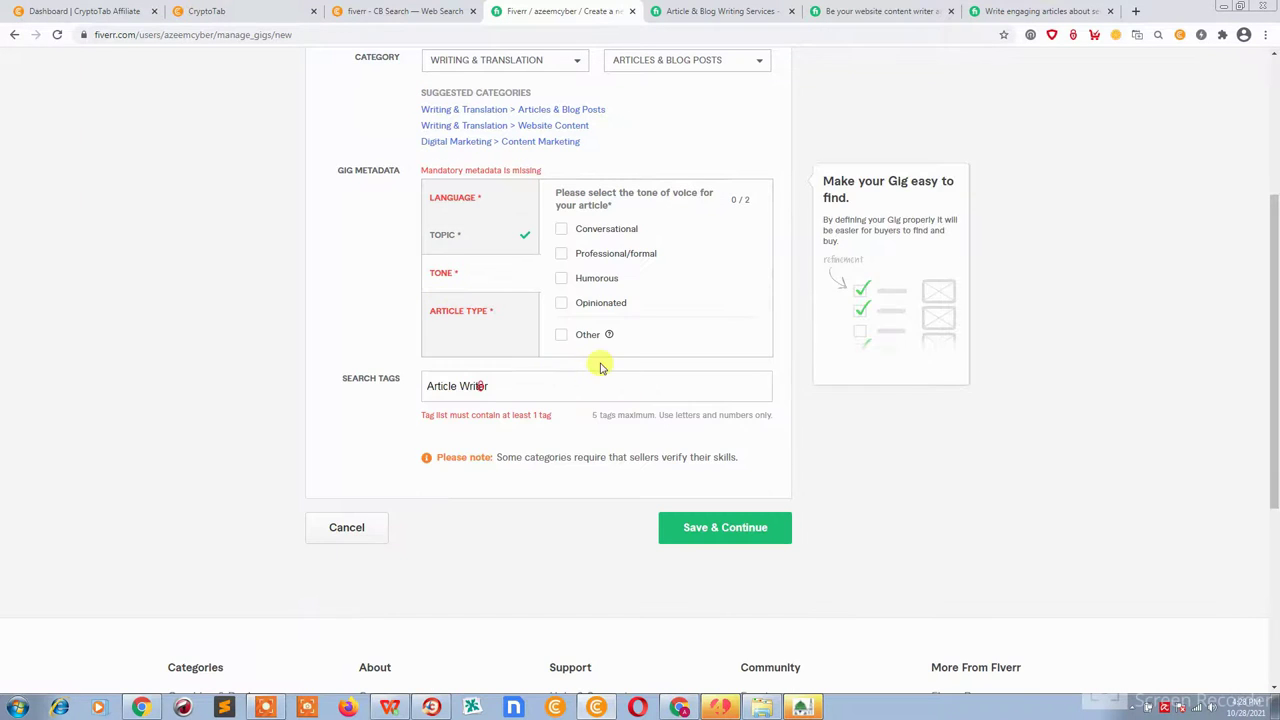
click(561, 229)
click(561, 253)
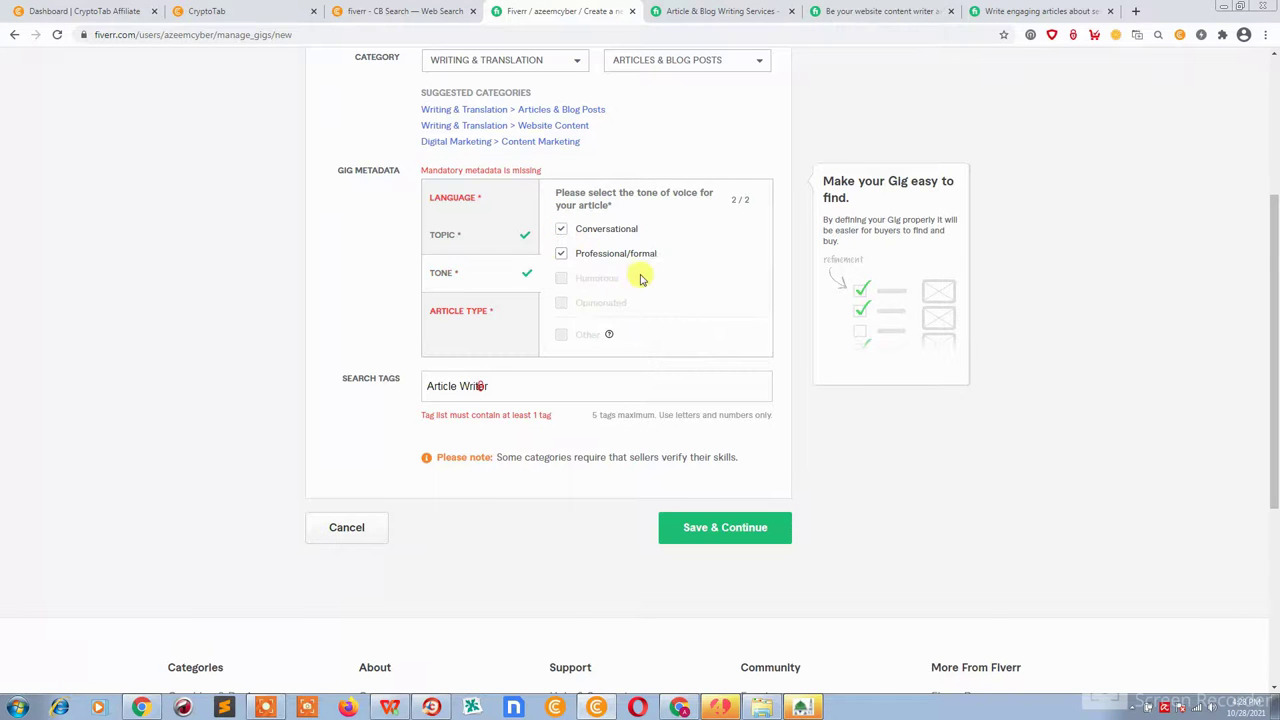
scroll(560, 220, down, 1)
Step: Tick News story under Article Type, completing the three article types
click(464, 177)
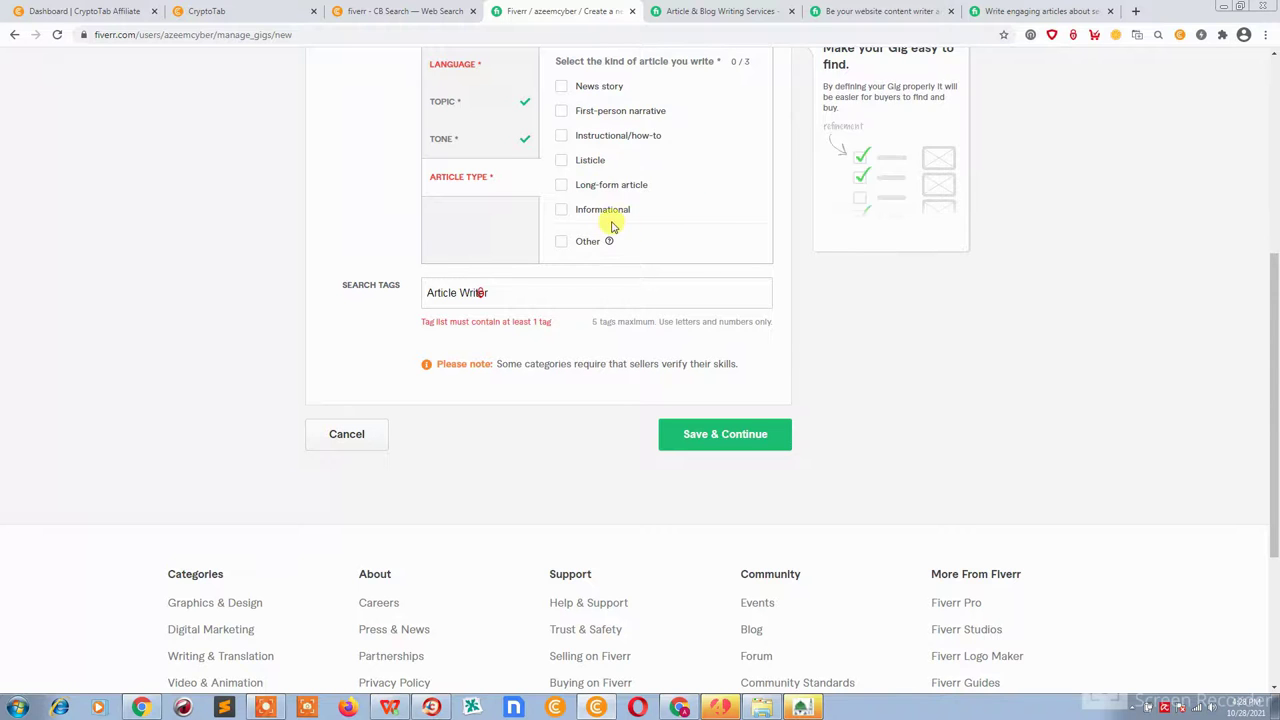
scroll(600, 175, up, 1)
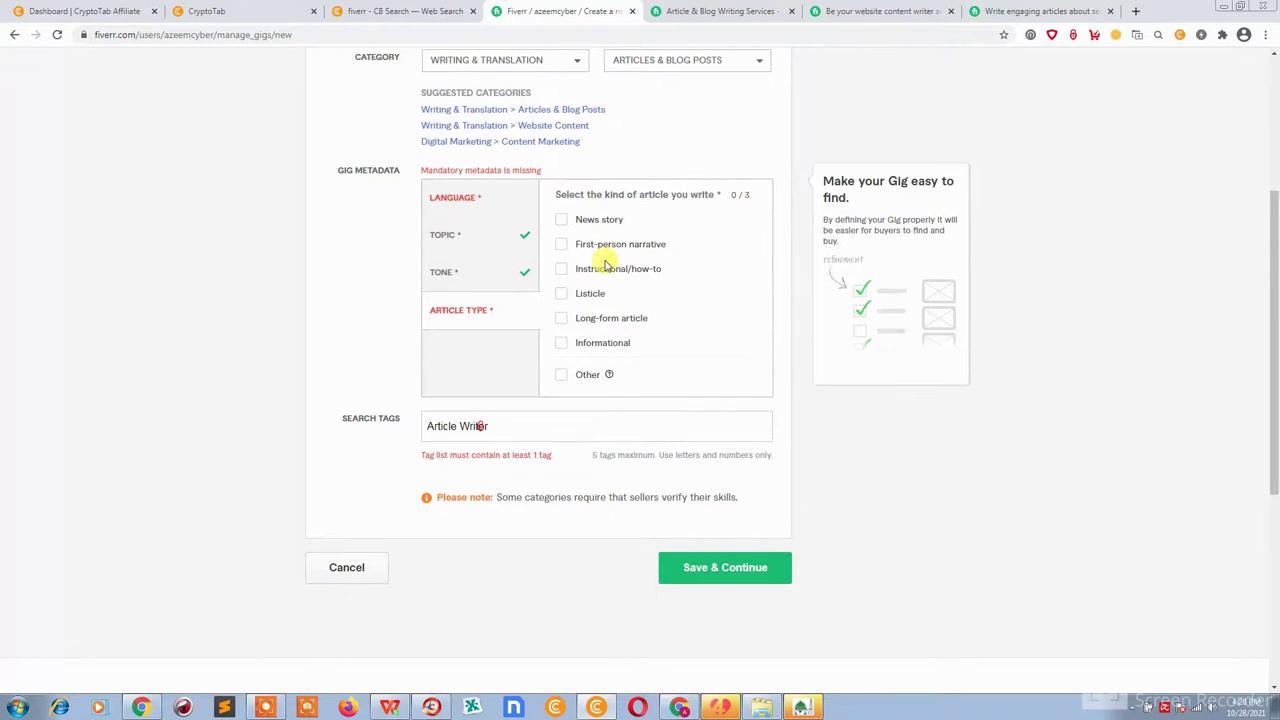
click(561, 222)
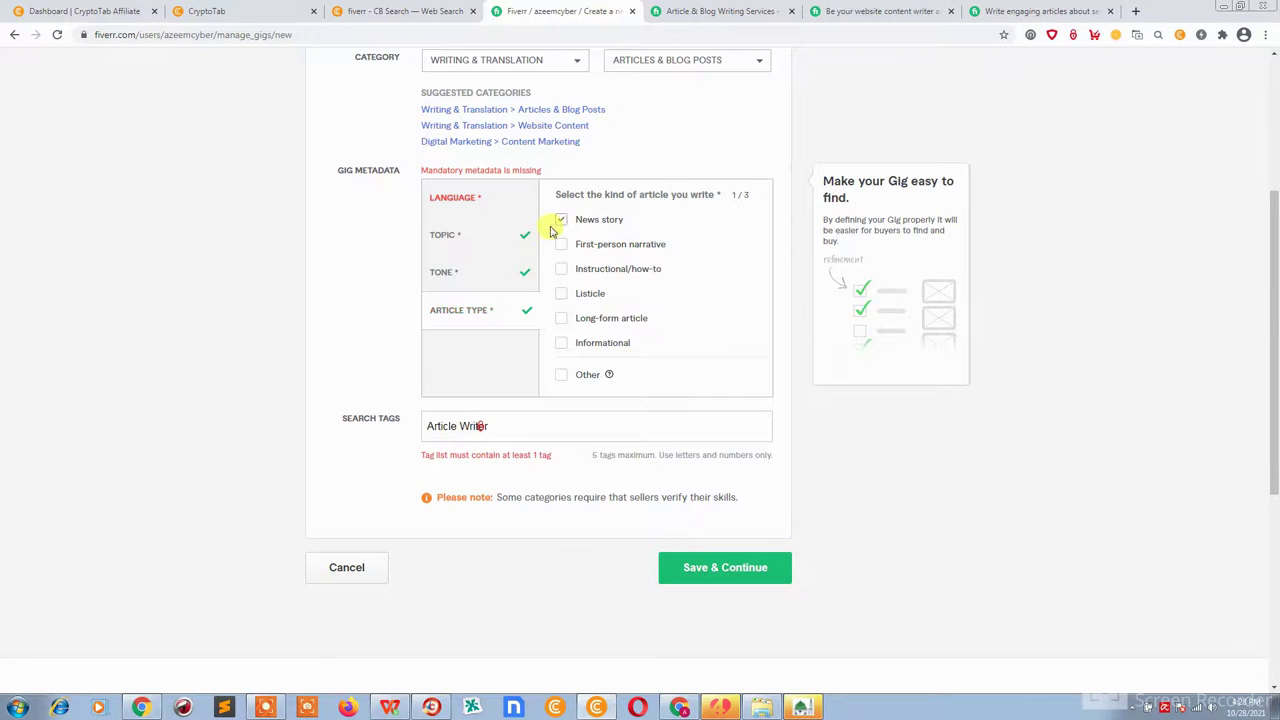
scroll(352, 428, down, 3)
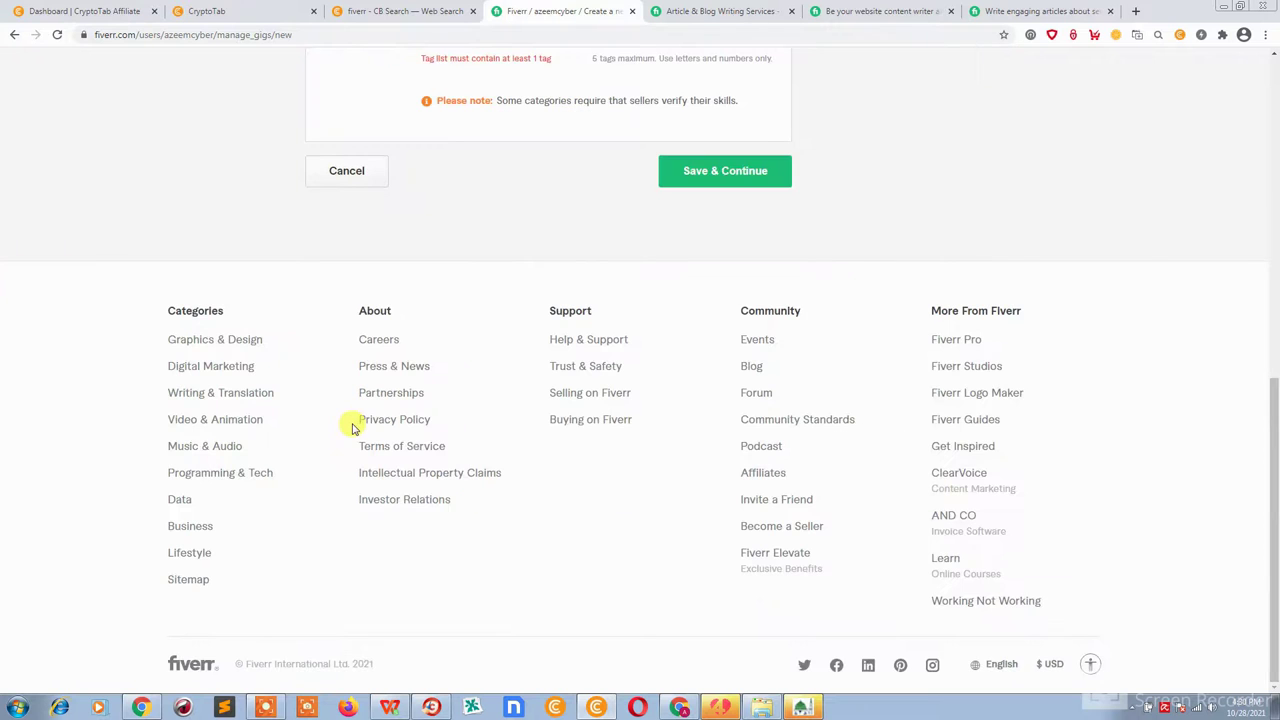
scroll(326, 396, up, 3)
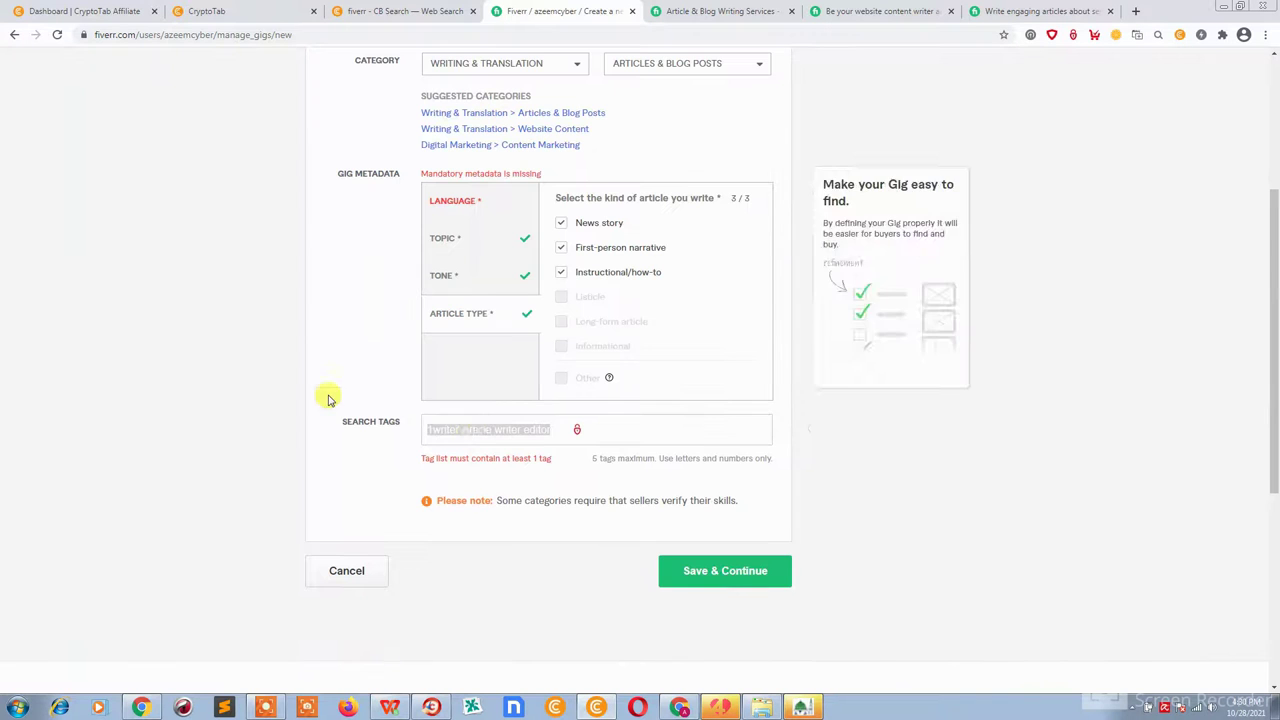
scroll(478, 400, down, 1)
Step: Clear the leftover tag text and add COPY EDITOR as a search tag
click(485, 366)
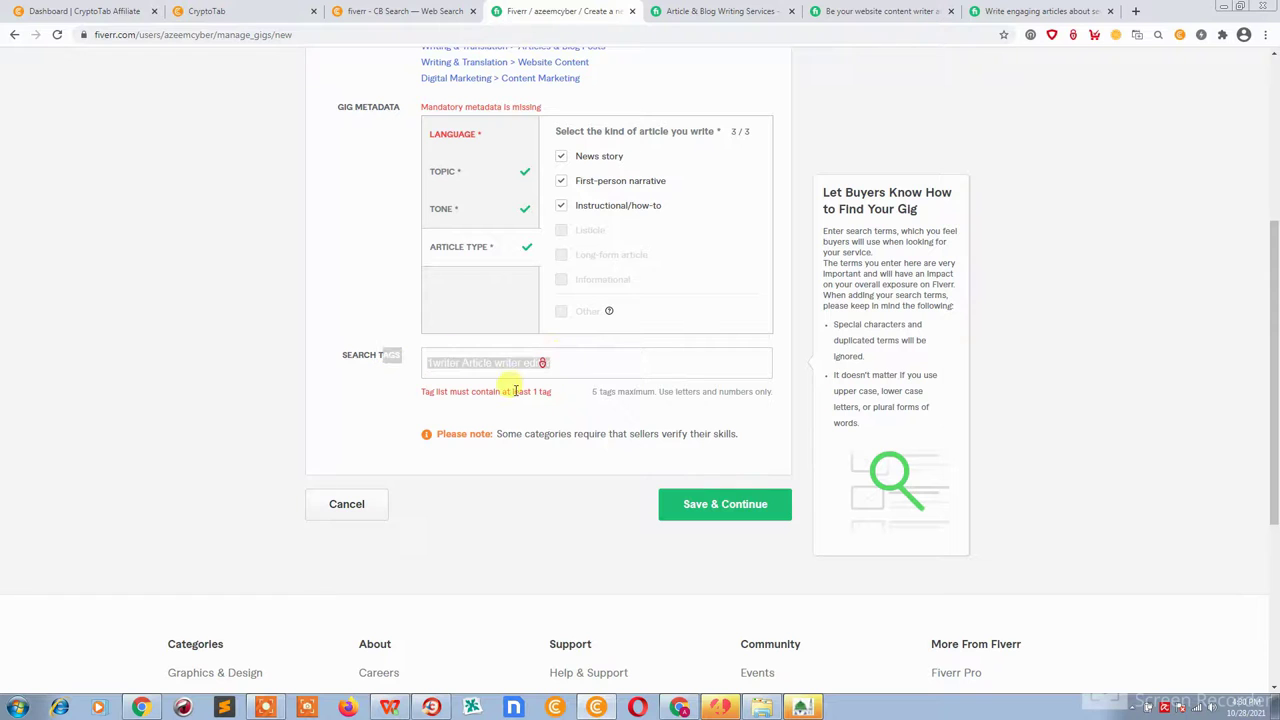
click(551, 363)
drag(523, 363, 432, 362)
double_click(505, 363)
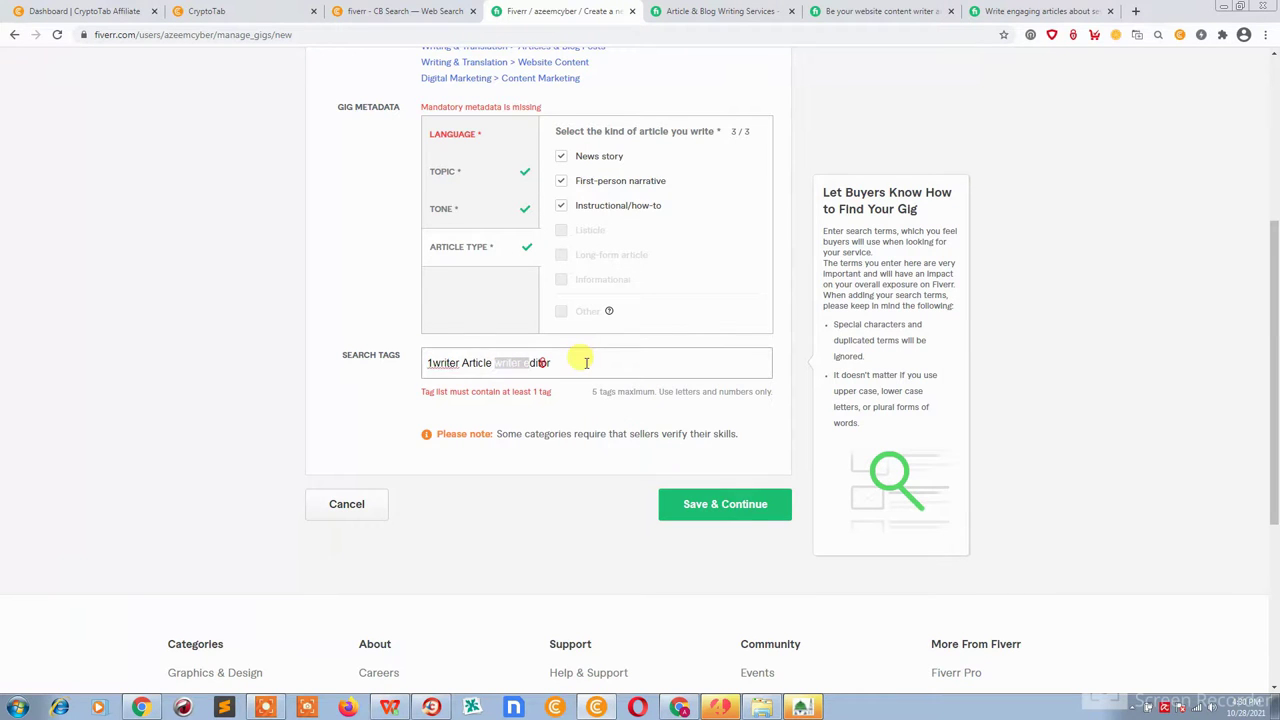
key(BackSpace)
key(BackSpace)
key(BackSpace)
key(BackSpace)
key(BackSpace)
key(BackSpace)
key(BackSpace)
key(BackSpace)
key(BackSpace)
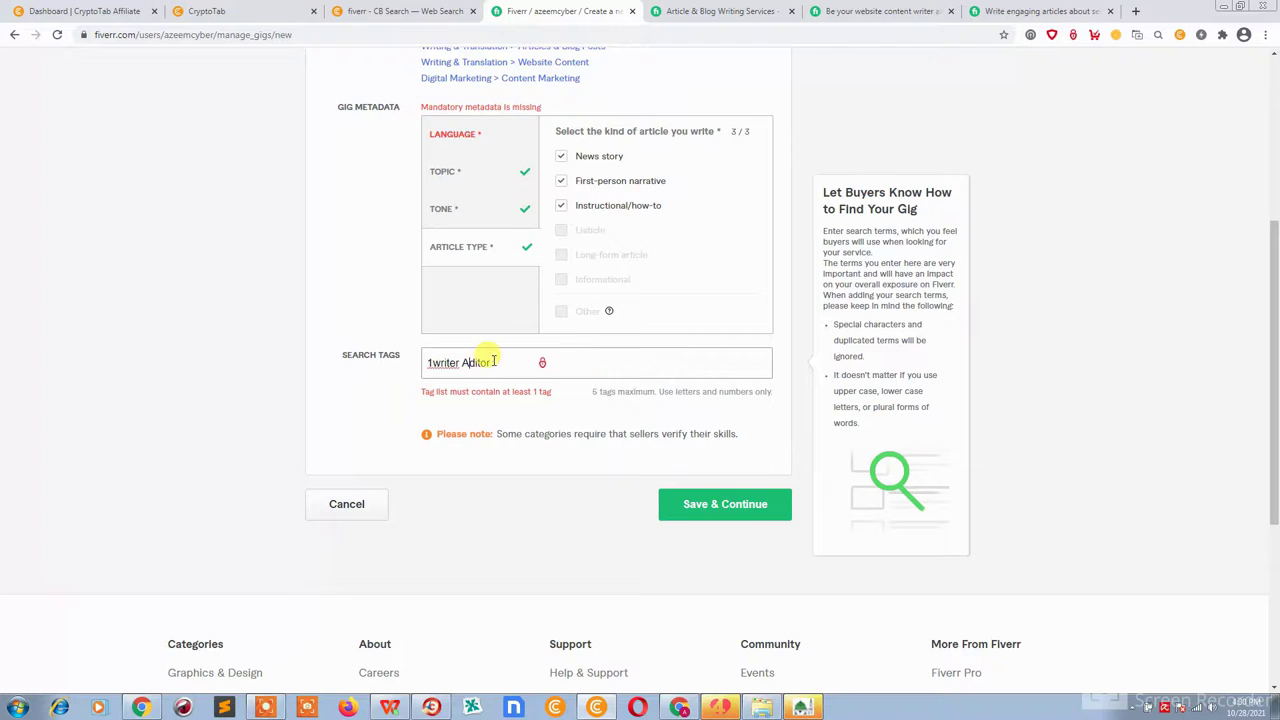
key(BackSpace)
key(BackSpace)
key(BackSpace)
key(BackSpace)
key(BackSpace)
key(BackSpace)
key(BackSpace)
key(BackSpace)
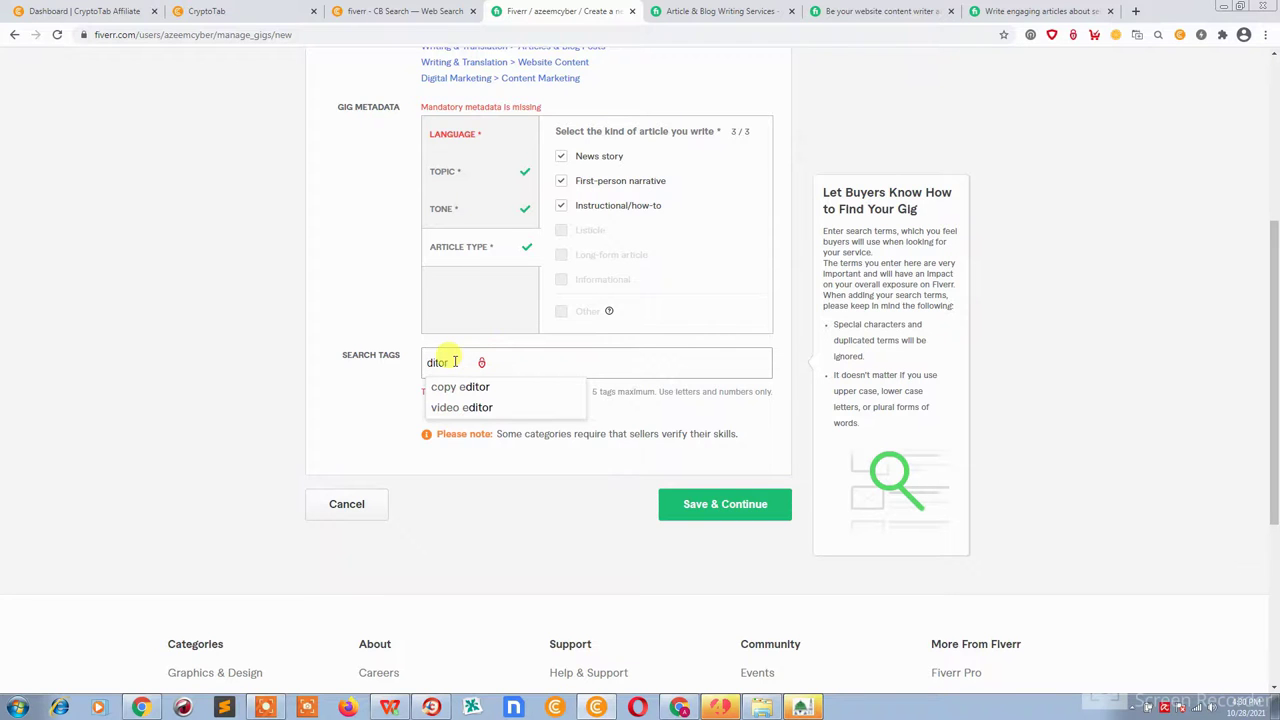
click(468, 387)
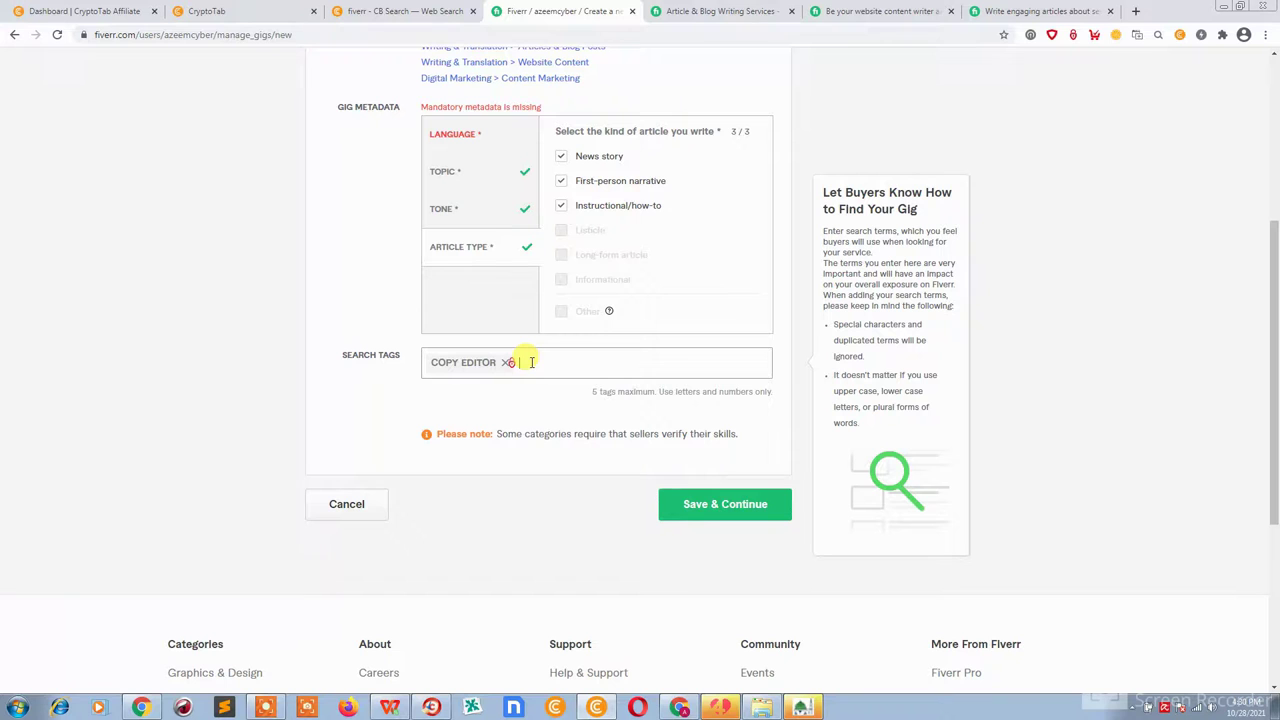
Step: Add VIDEO EDITOR and CONTENT WRITING tags from the autocomplete suggestions
text(ei)
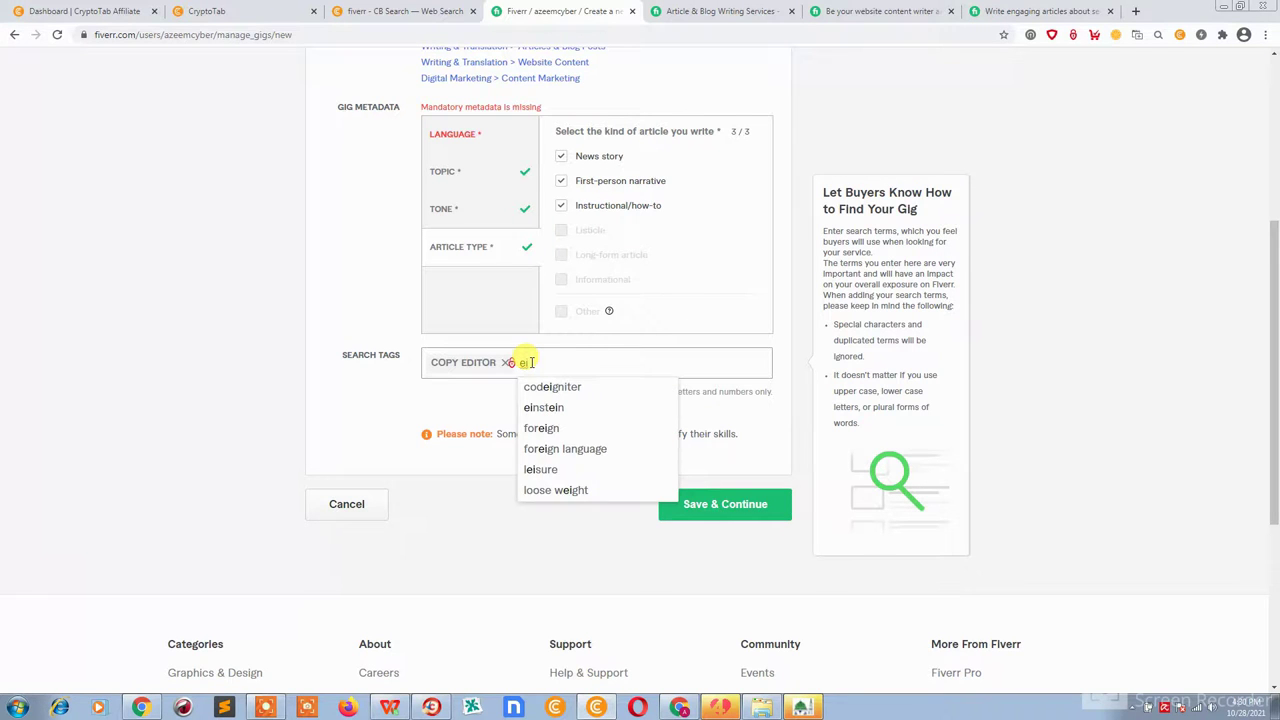
key(BackSpace)
text(d)
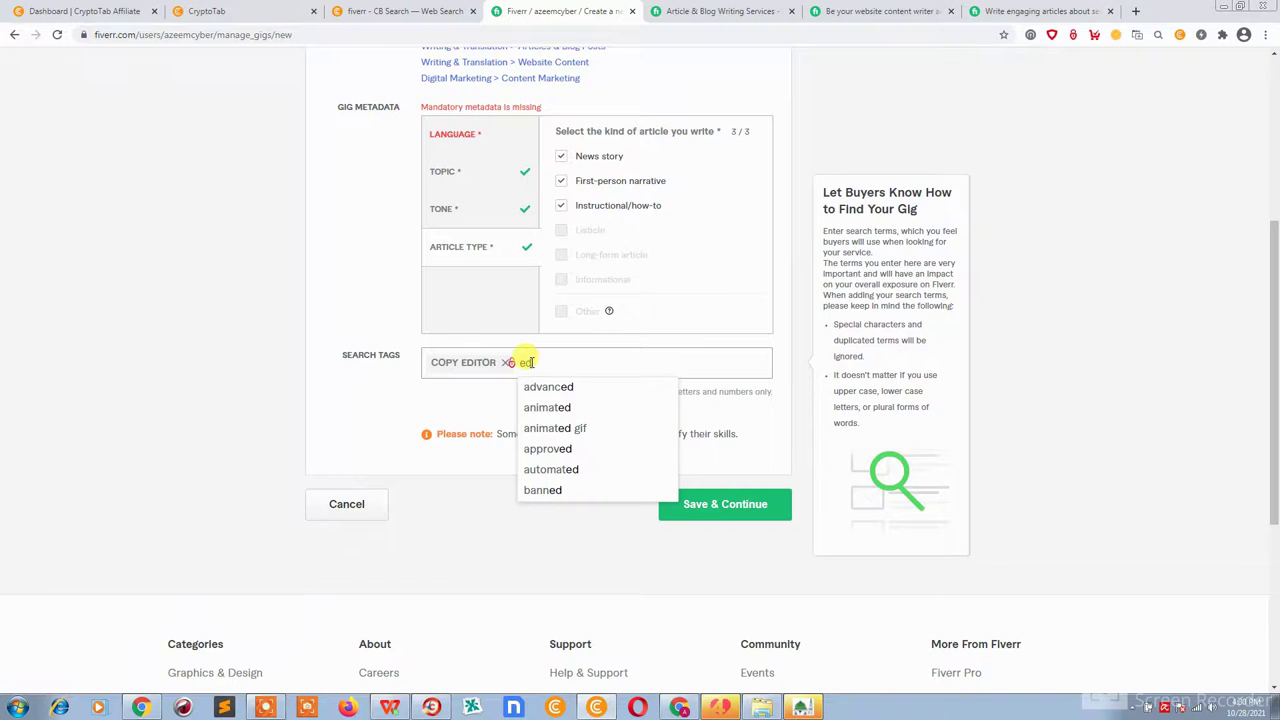
text(it)
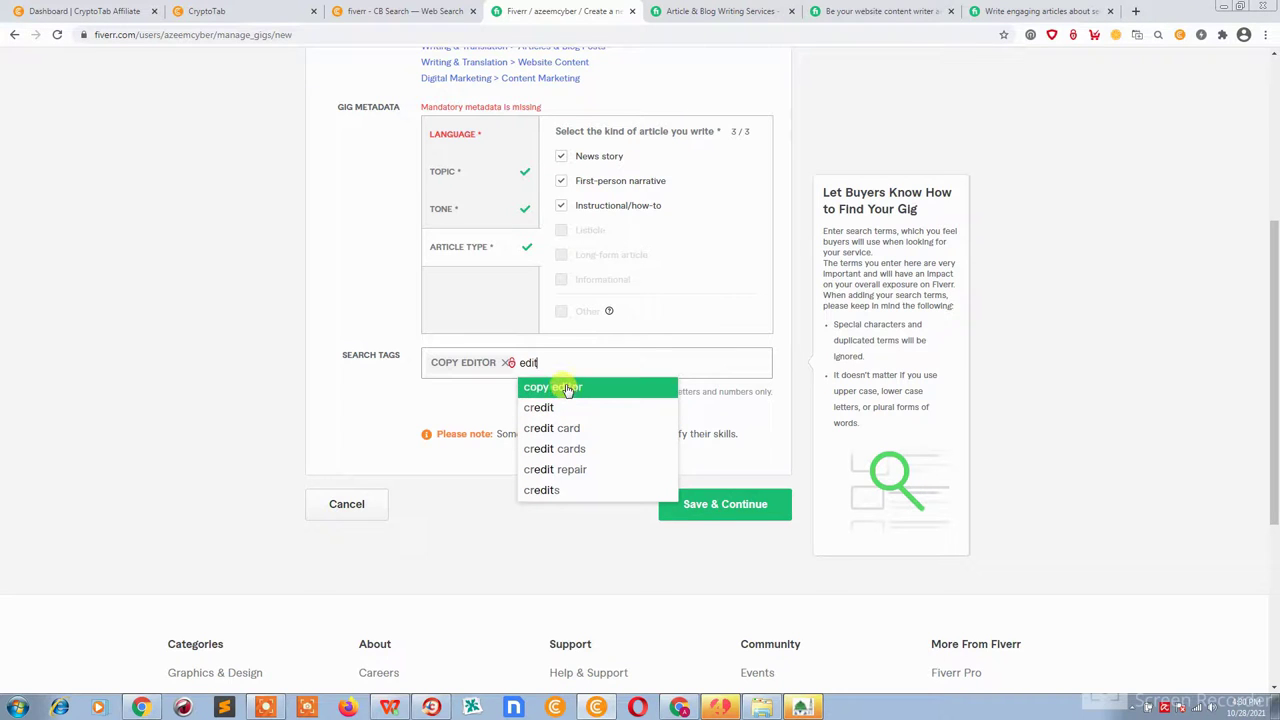
text(or)
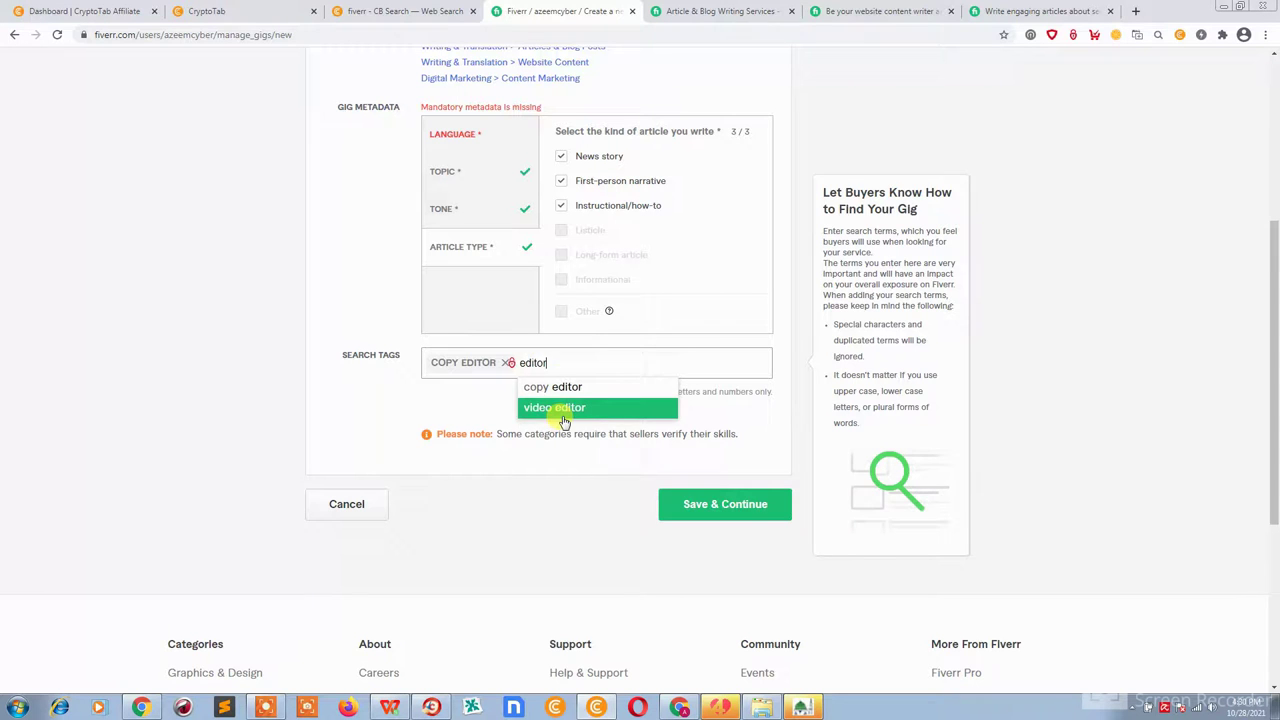
click(557, 408)
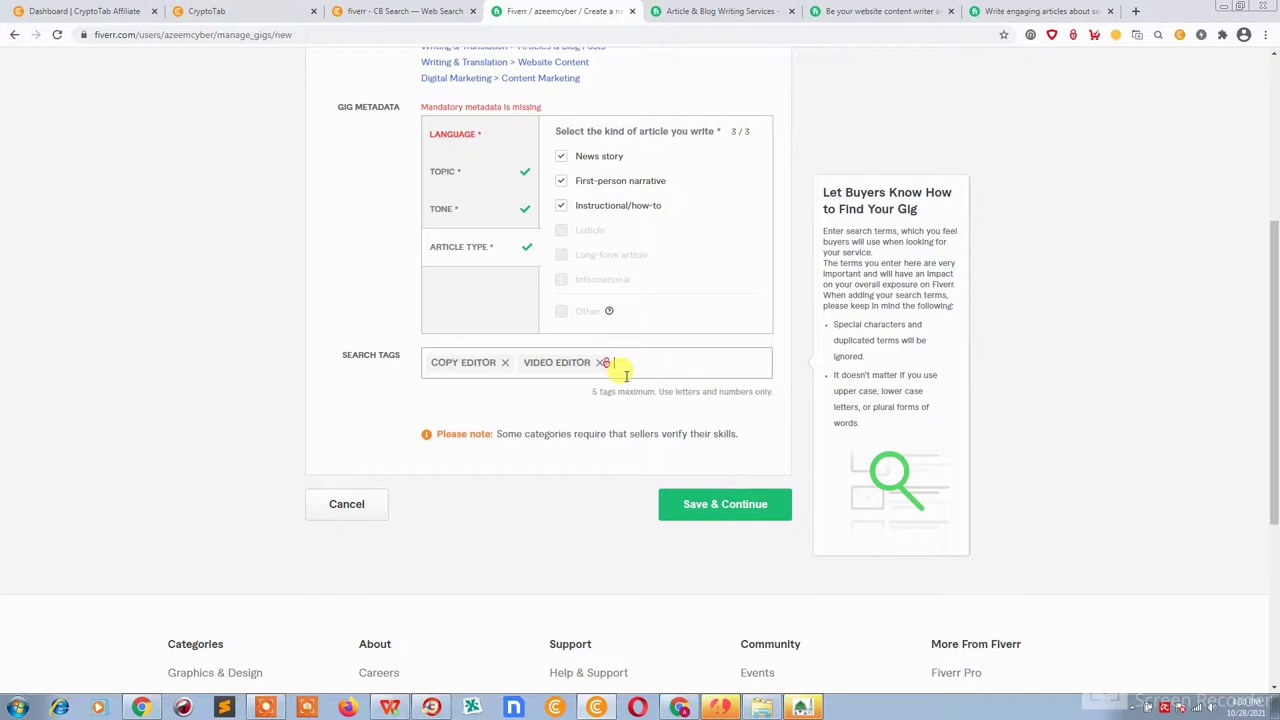
text(co)
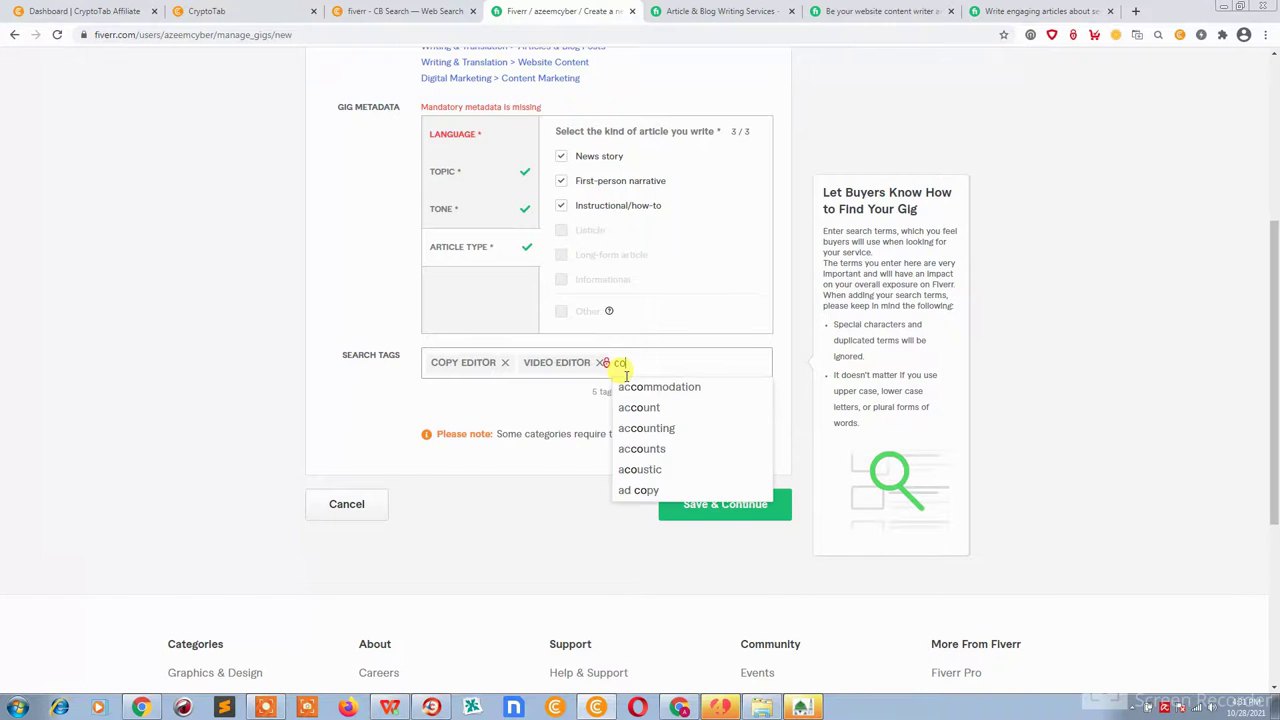
text(nte)
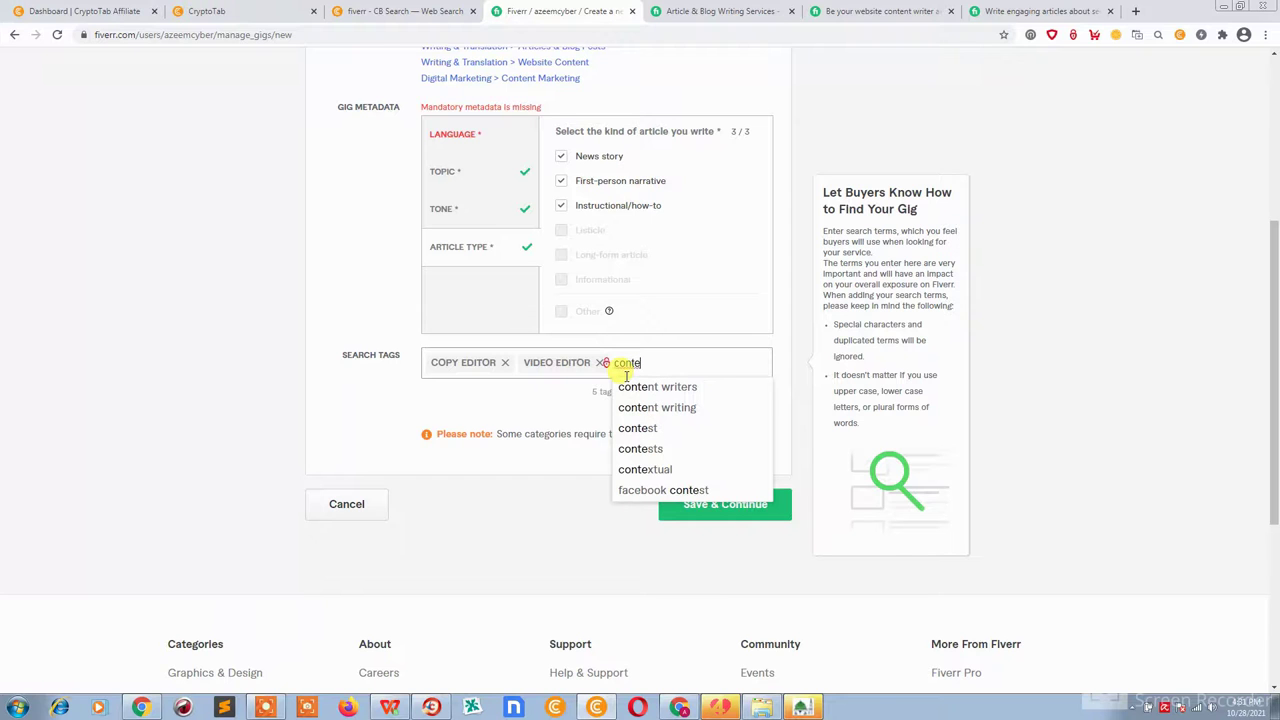
click(674, 408)
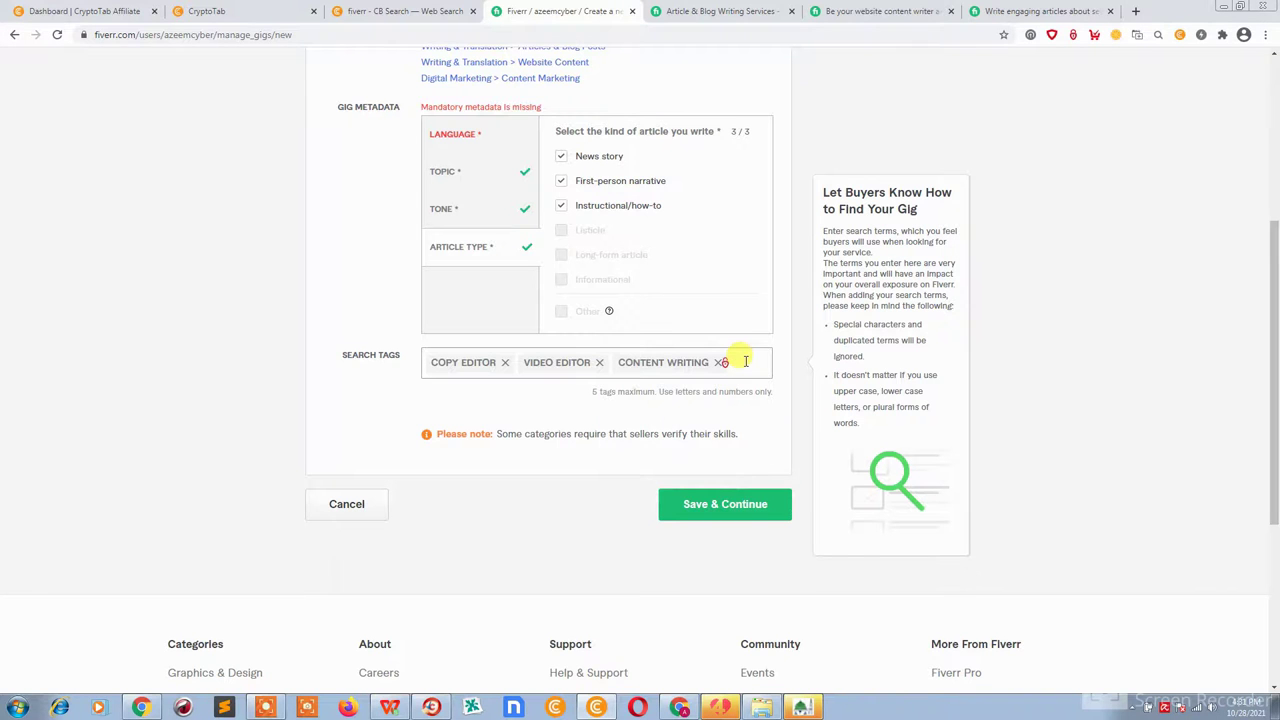
Step: Add the CONTENT WRITERS tag, erase the stray 'storry' text, and attempt to save
text(conten)
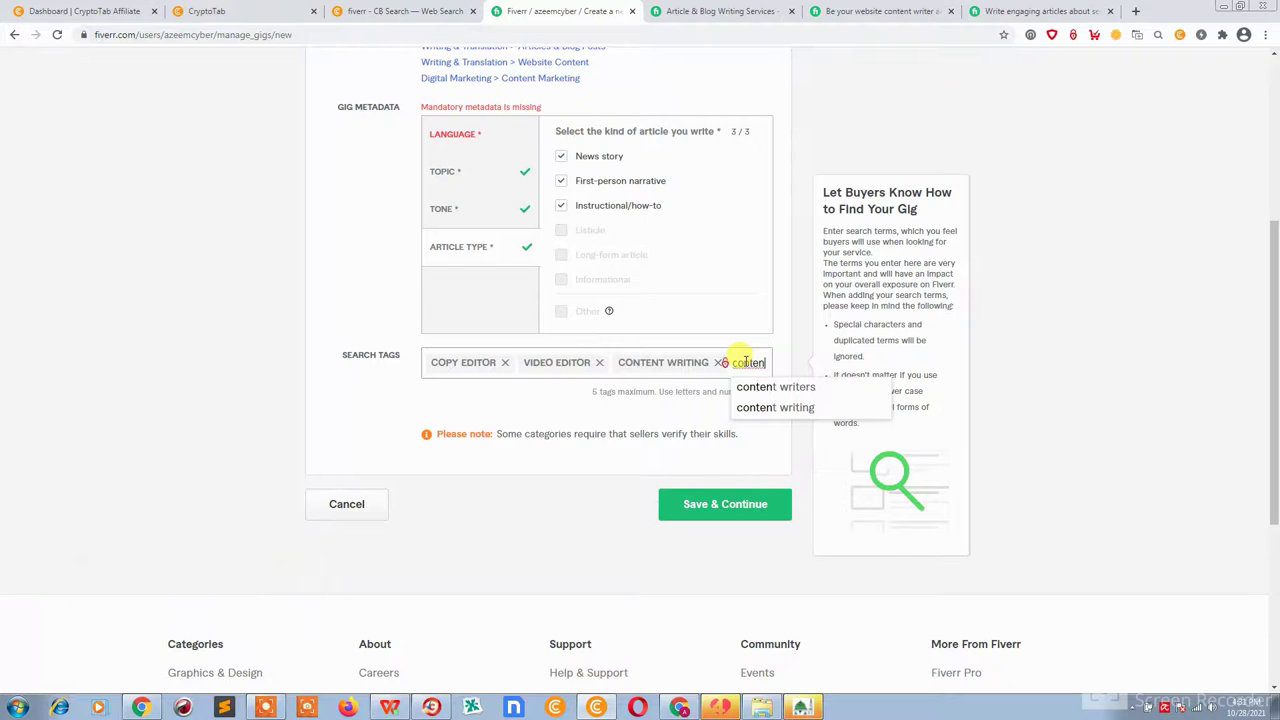
text(t)
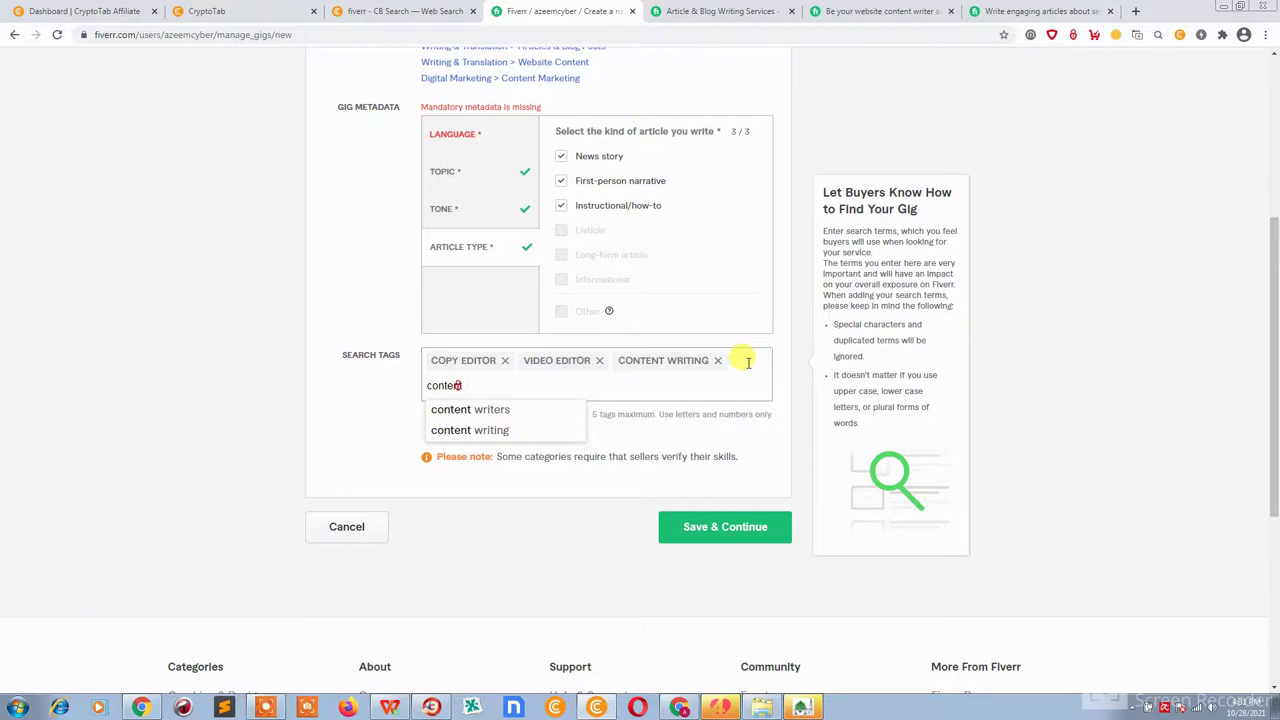
text( ed)
key(BackSpace)
key(BackSpace)
click(531, 409)
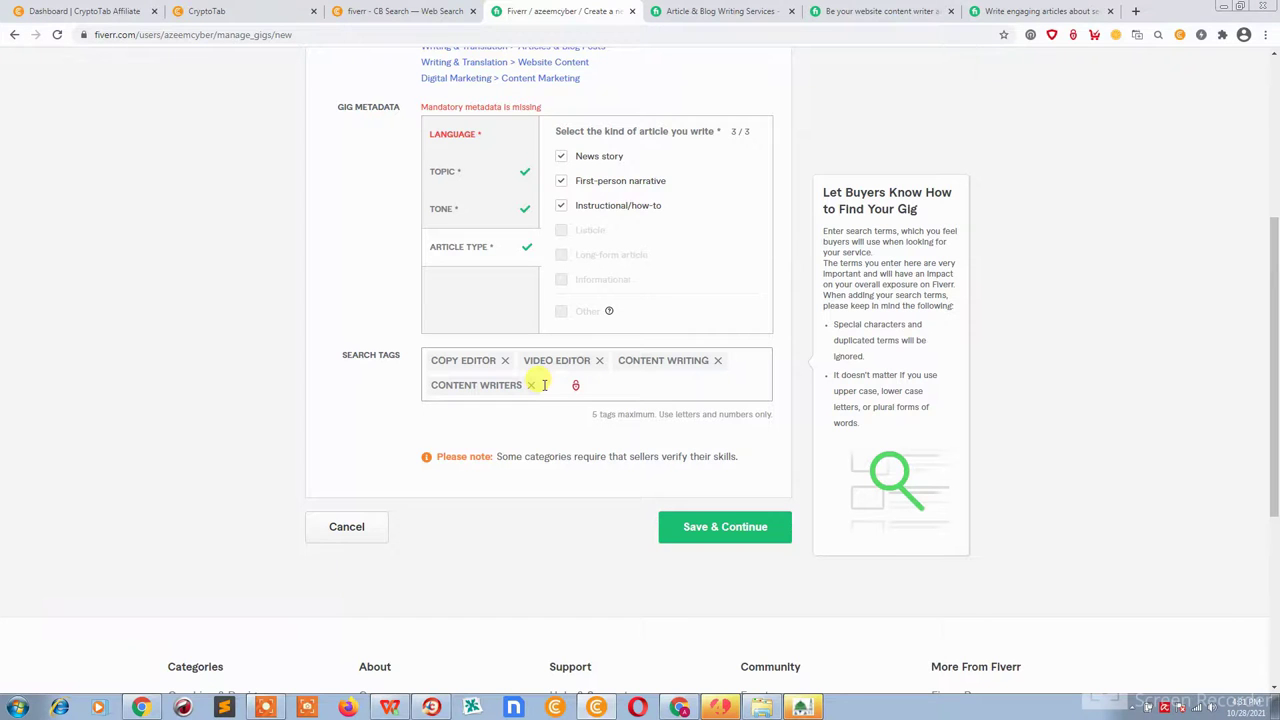
text(storry)
key(BackSpace)
key(BackSpace)
key(BackSpace)
key(BackSpace)
key(BackSpace)
click(708, 527)
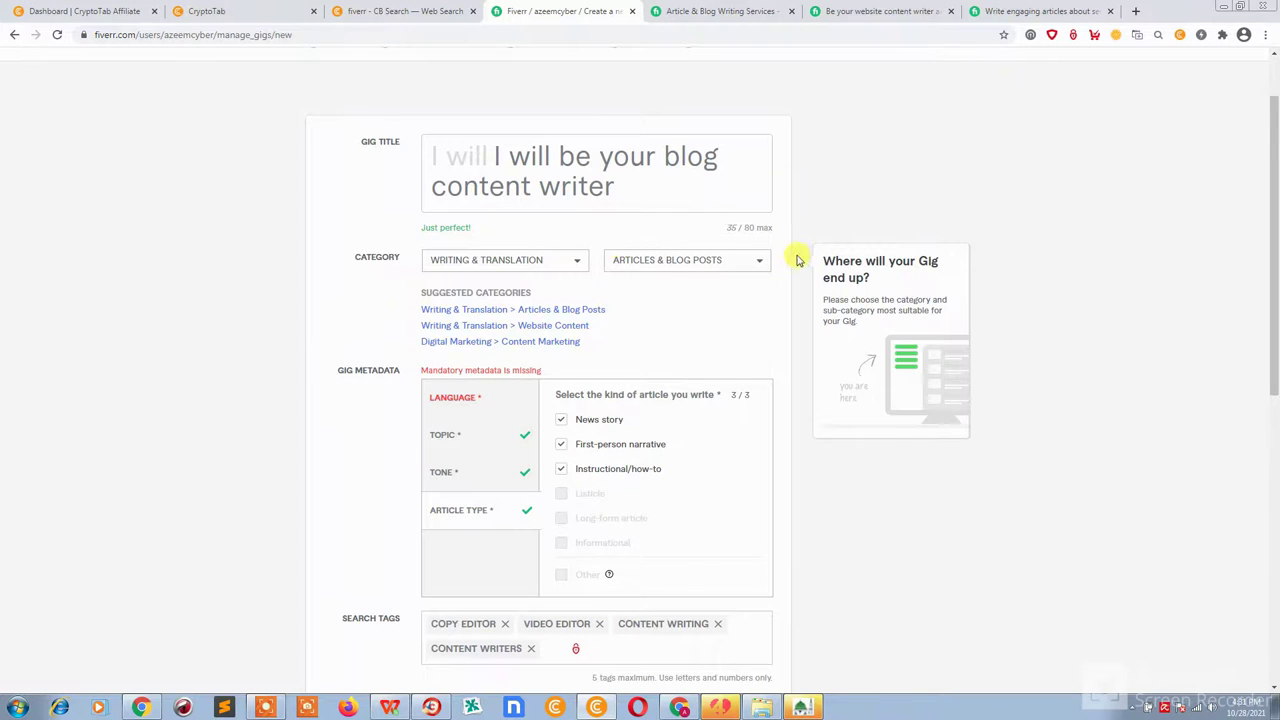
Step: Add AD COPY as the fifth tag and save again, leaving Language metadata flagged
scroll(670, 259, down, 1)
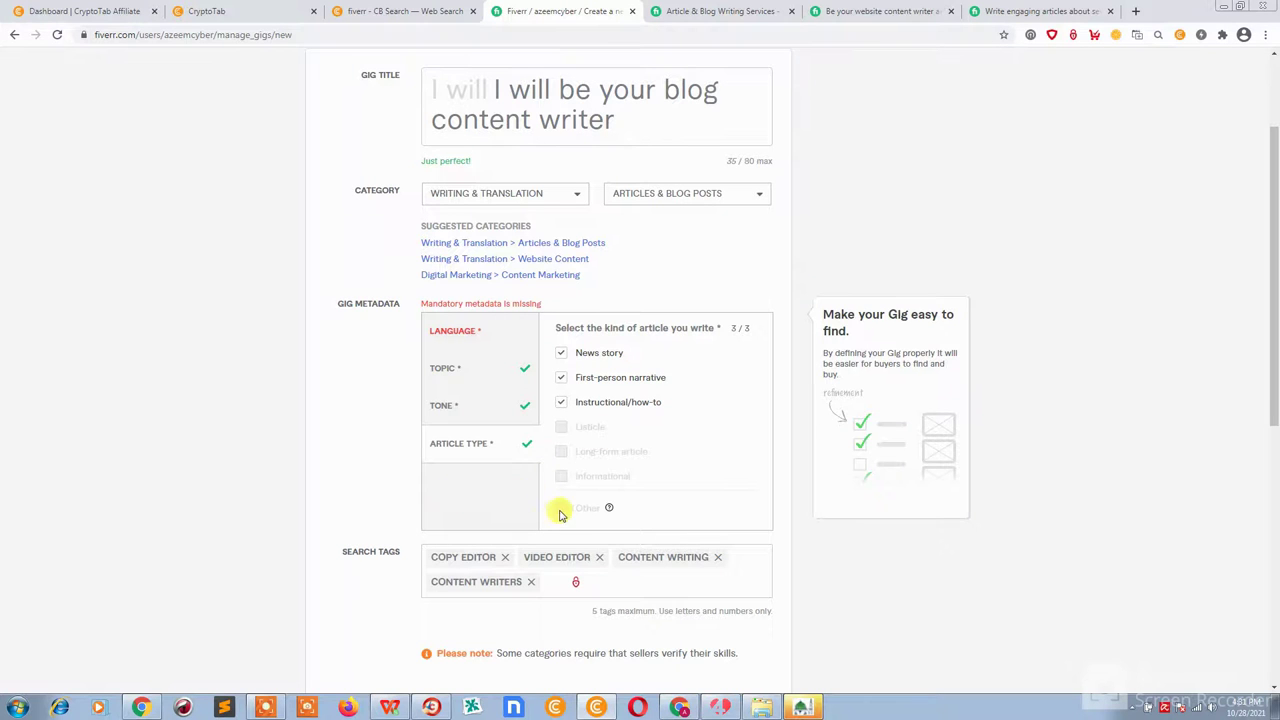
scroll(668, 481, down, 1)
scroll(668, 481, down, 1)
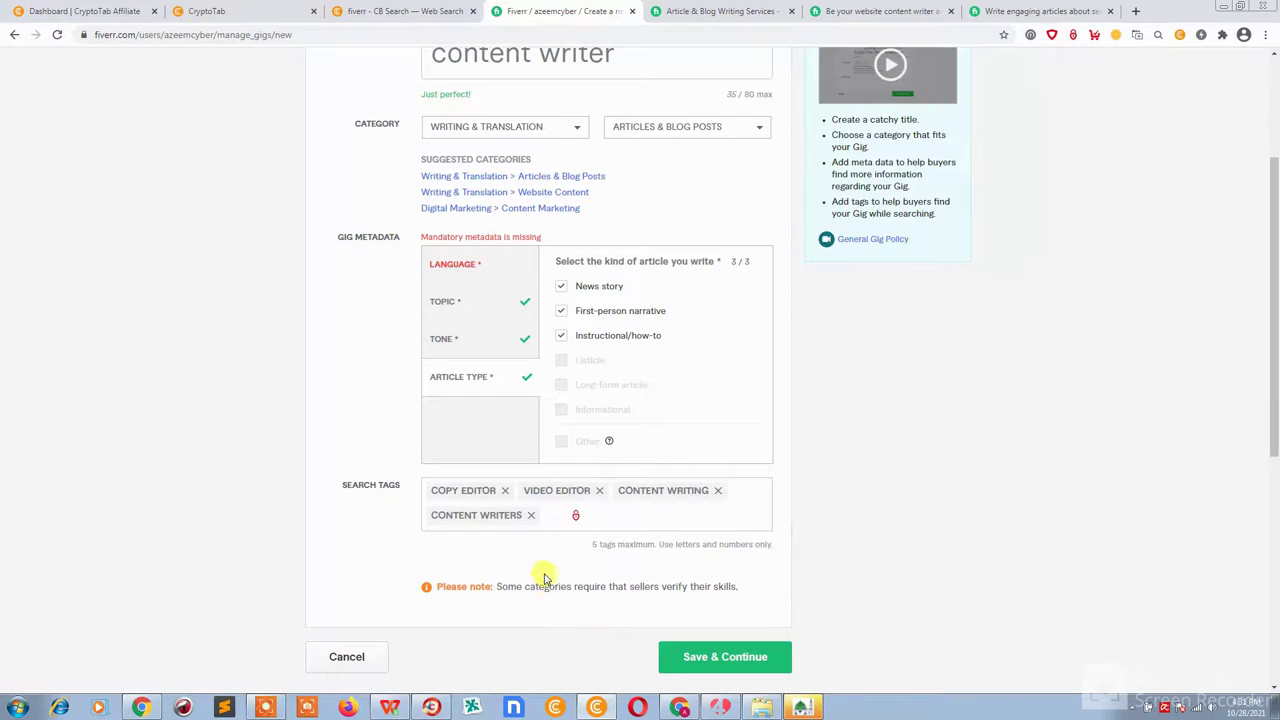
scroll(600, 548, down, 2)
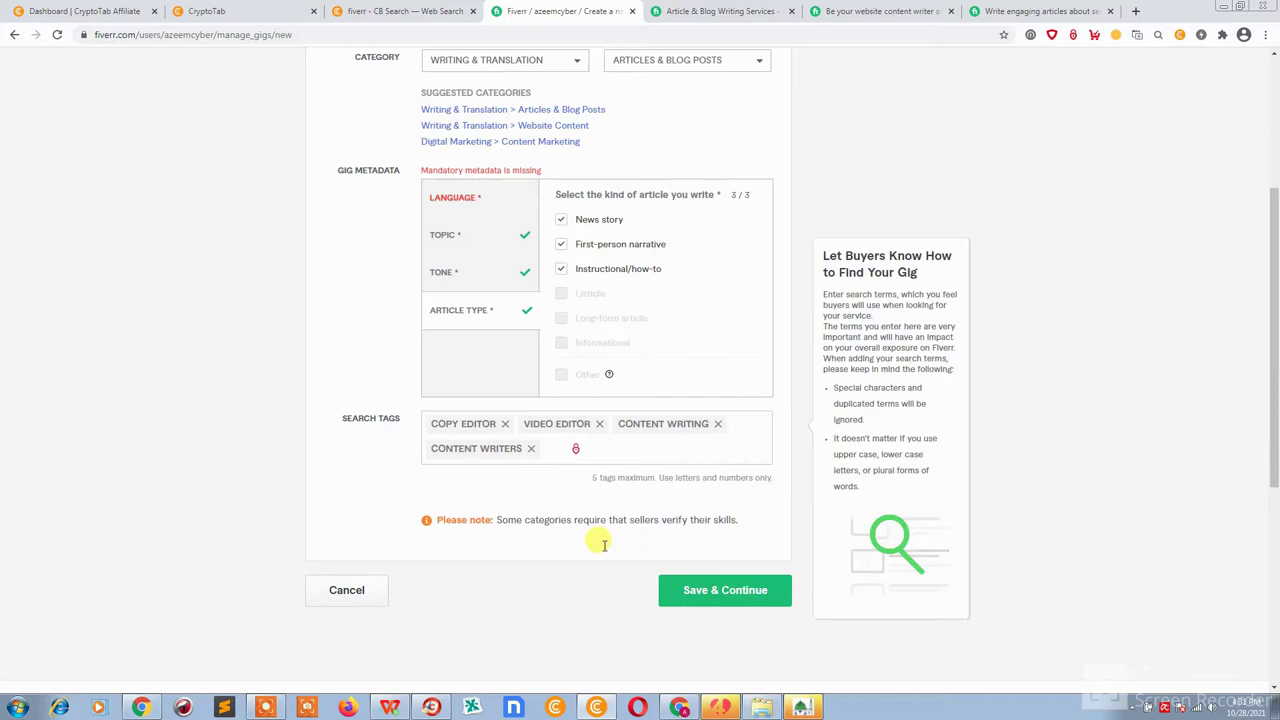
click(537, 381)
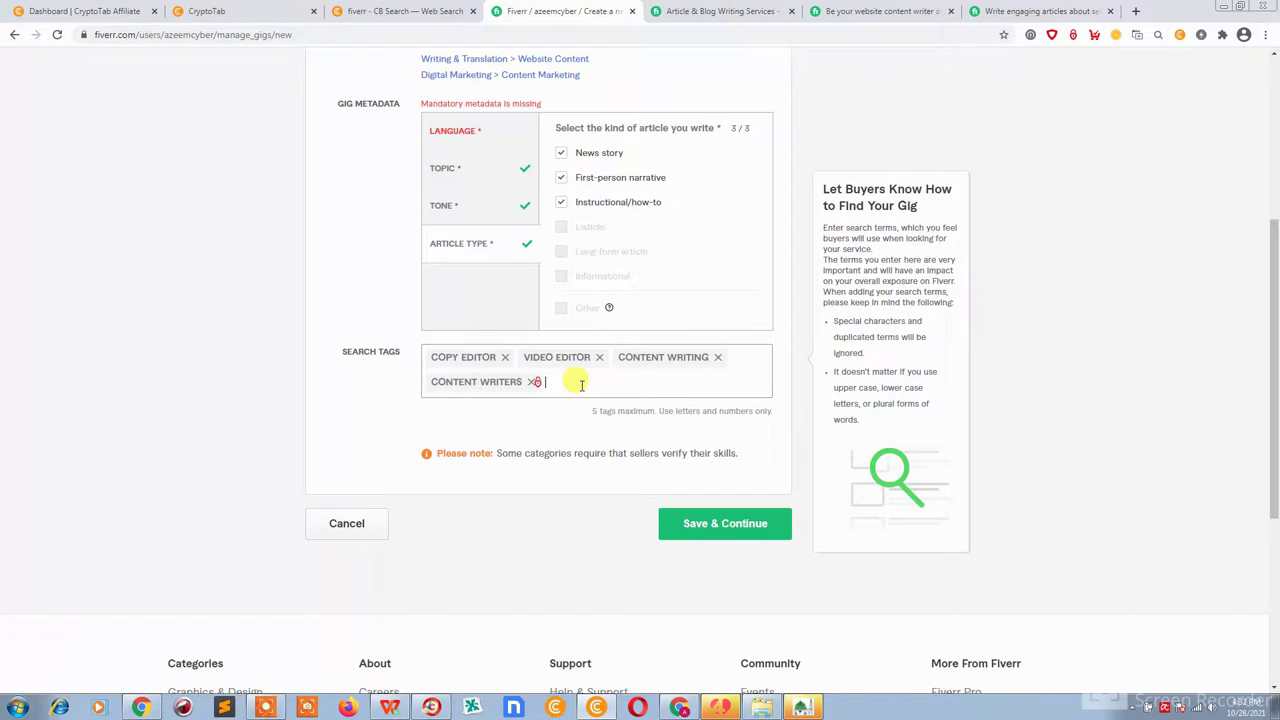
click(523, 402)
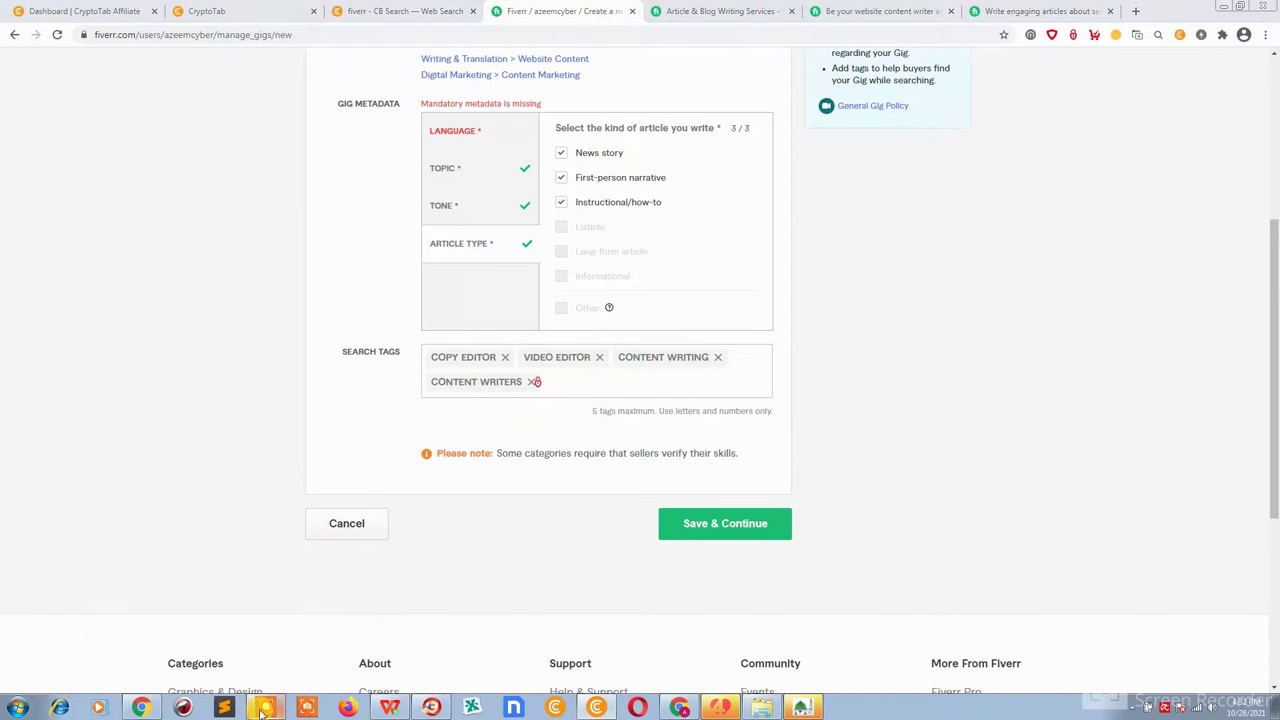
mouse_move(589, 421)
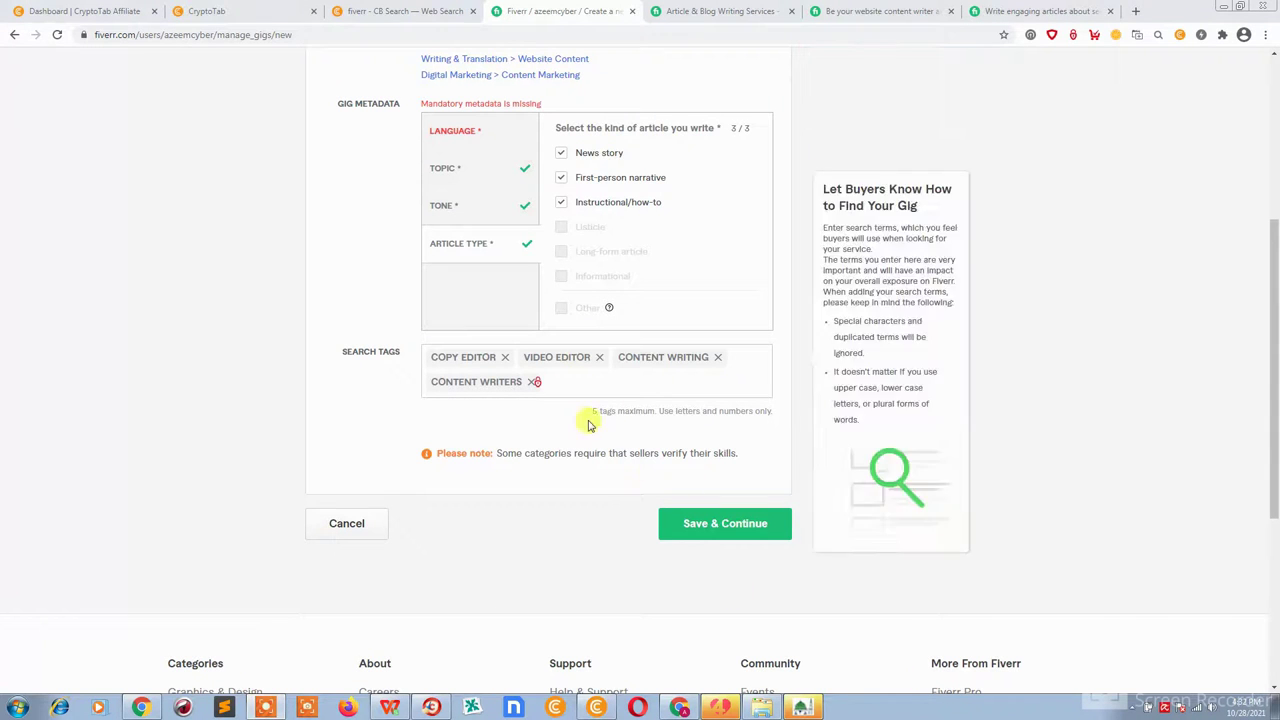
click(559, 378)
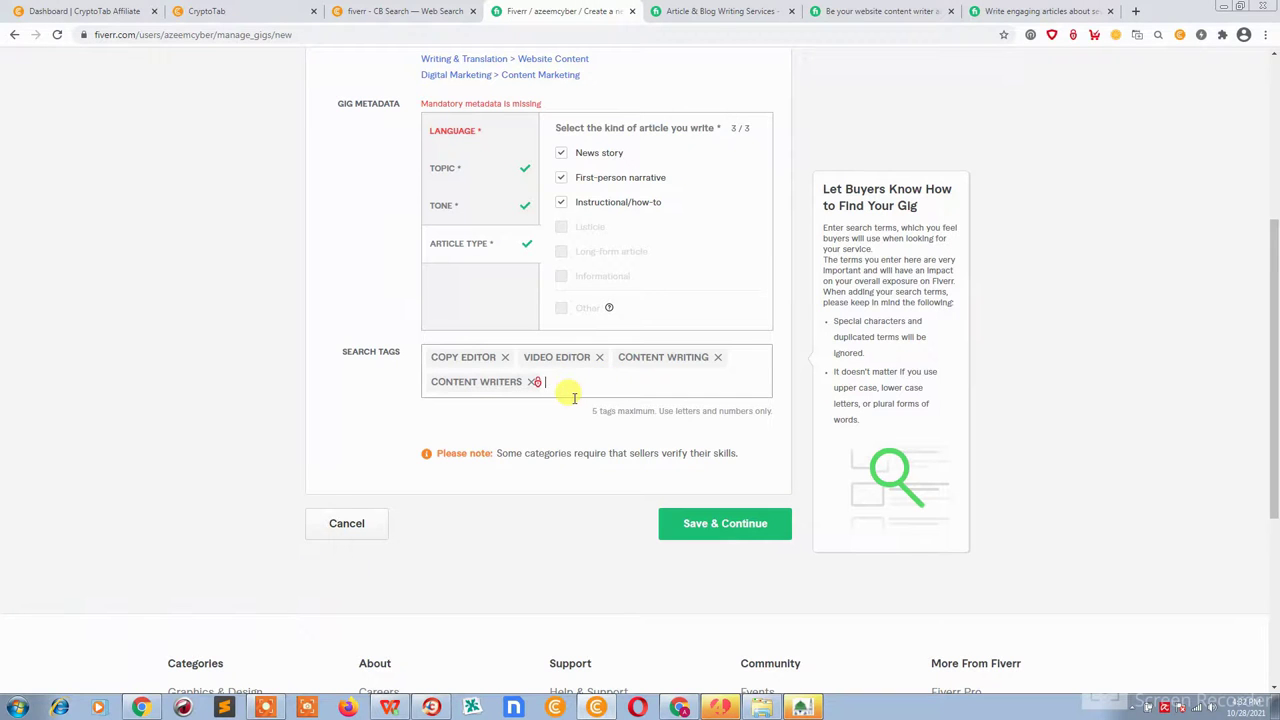
text(co)
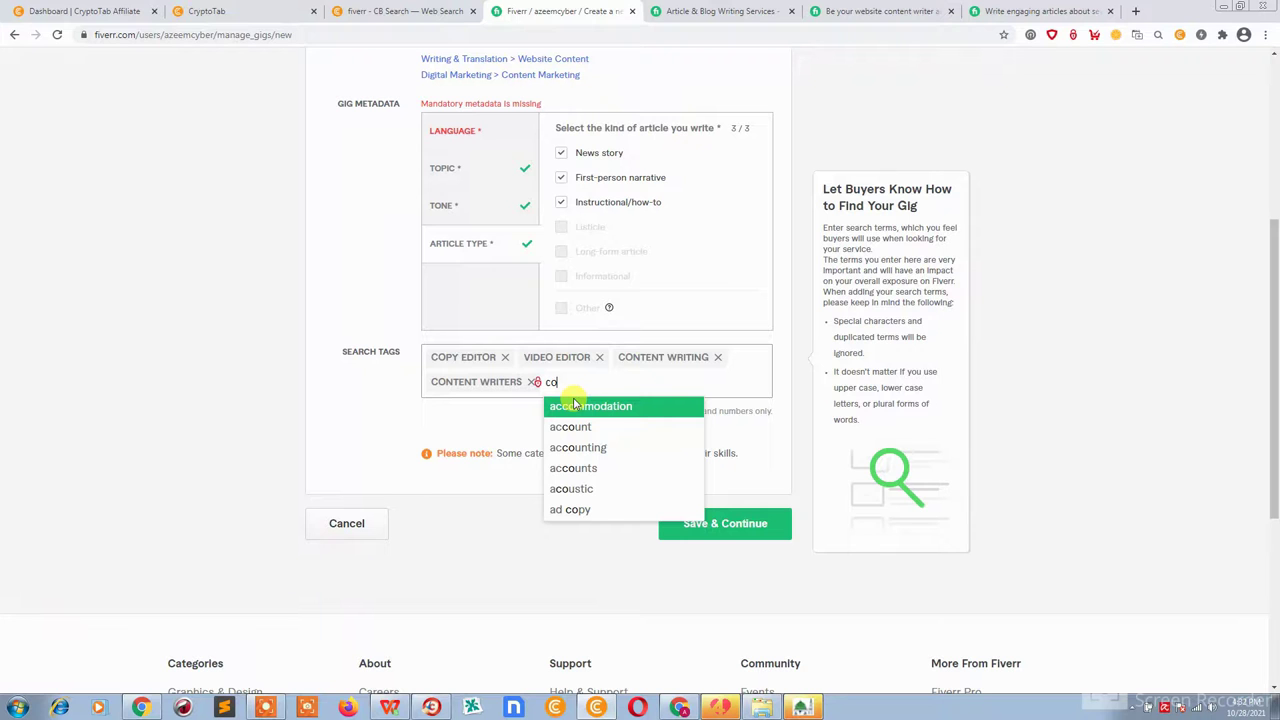
click(572, 510)
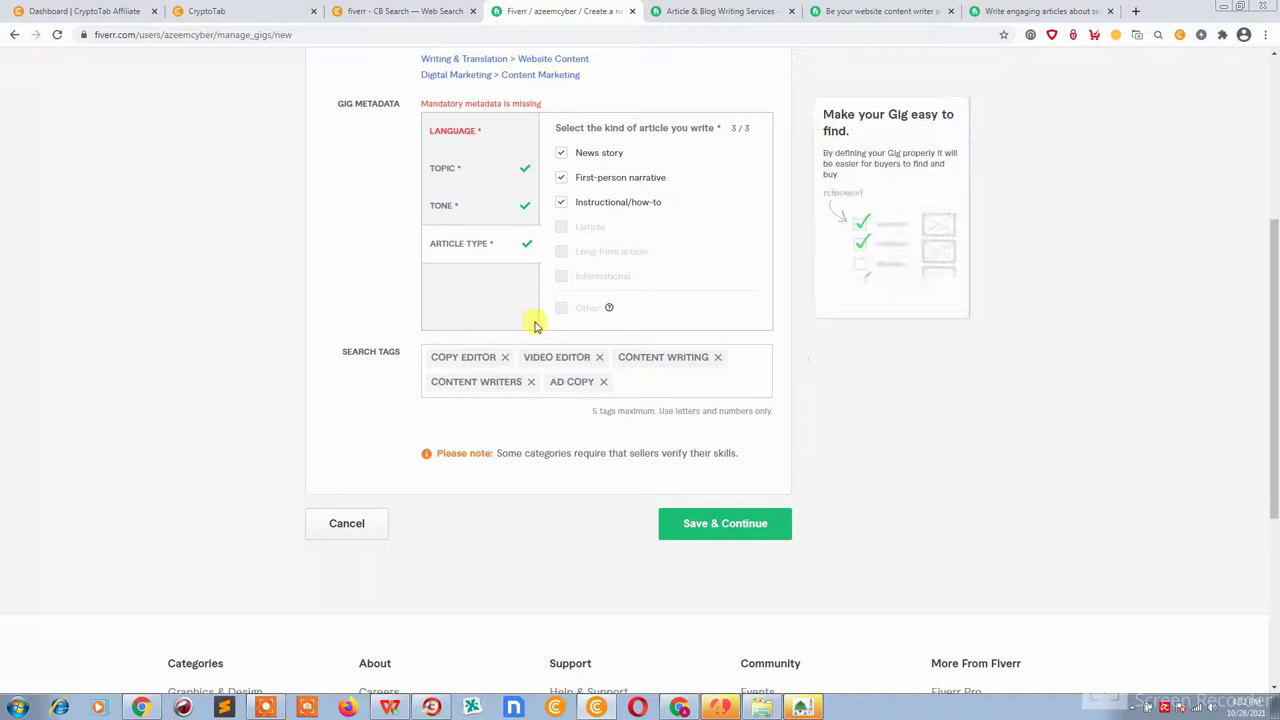
click(700, 523)
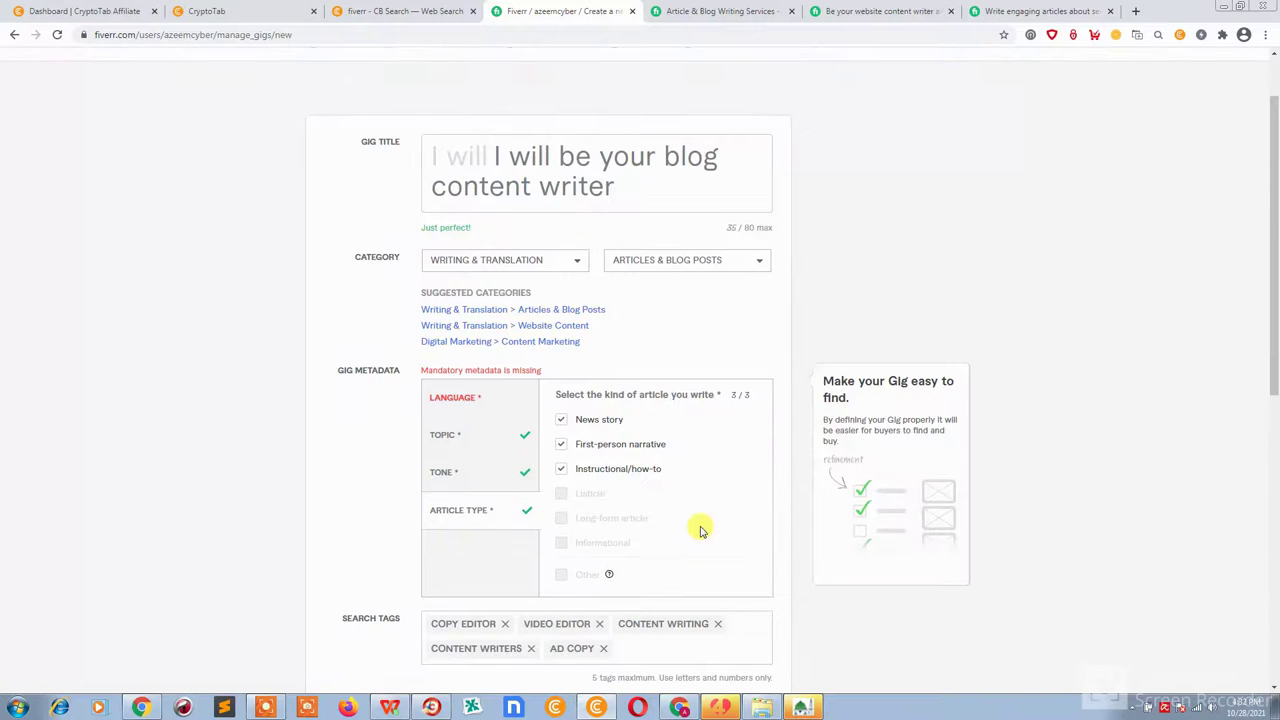
Step: Add Nigerian as a gig language and remove the Other 'Hausa, Fulani, Kambari' entry
click(455, 399)
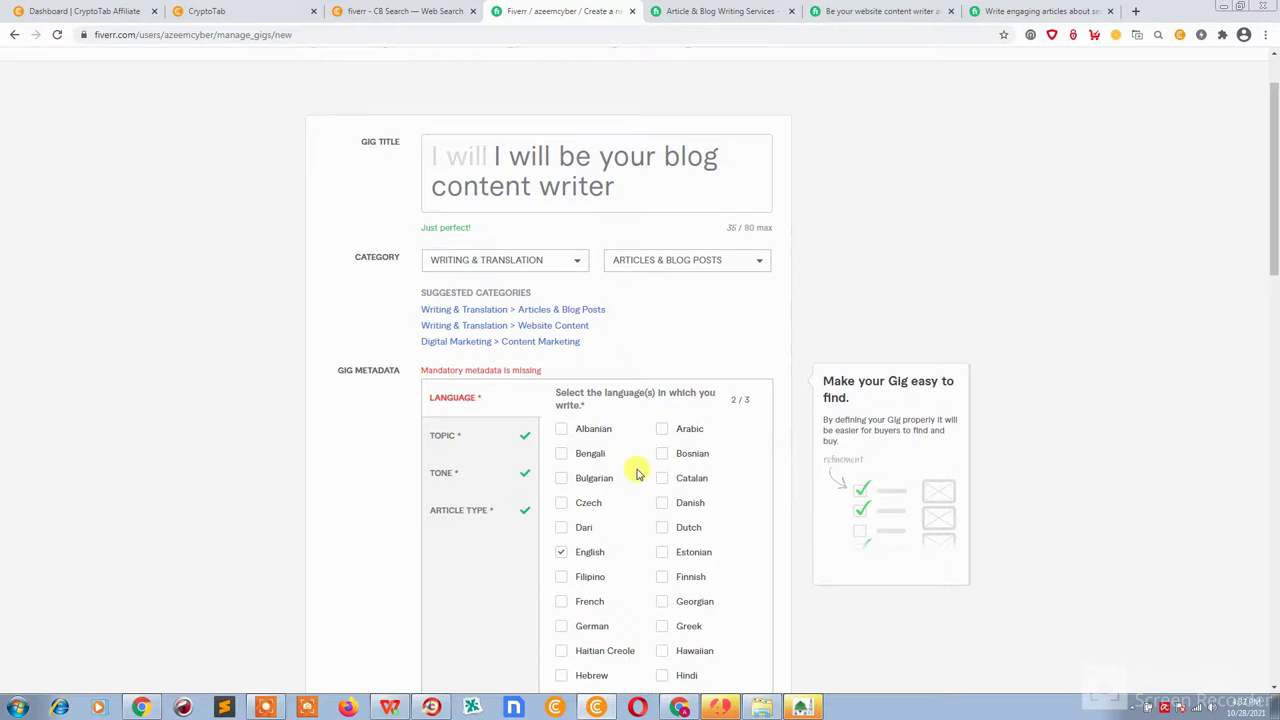
scroll(652, 470, down, 3)
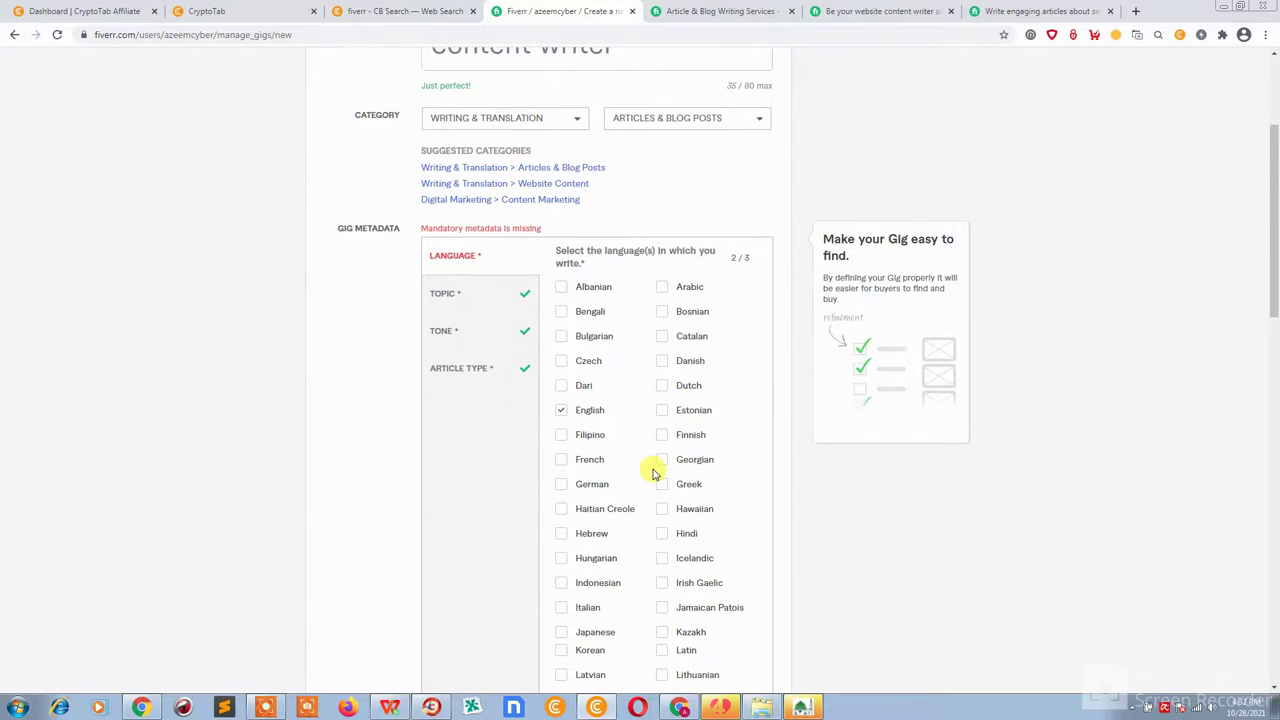
scroll(652, 472, down, 3)
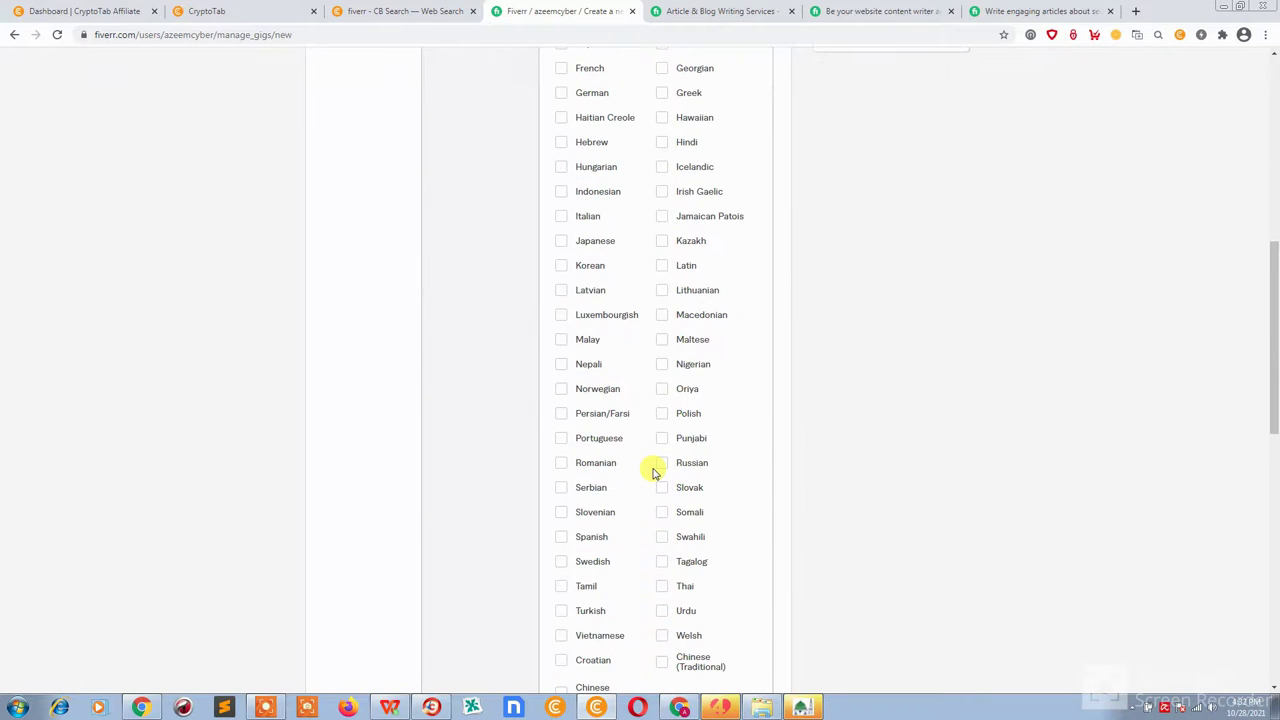
scroll(652, 472, down, 2)
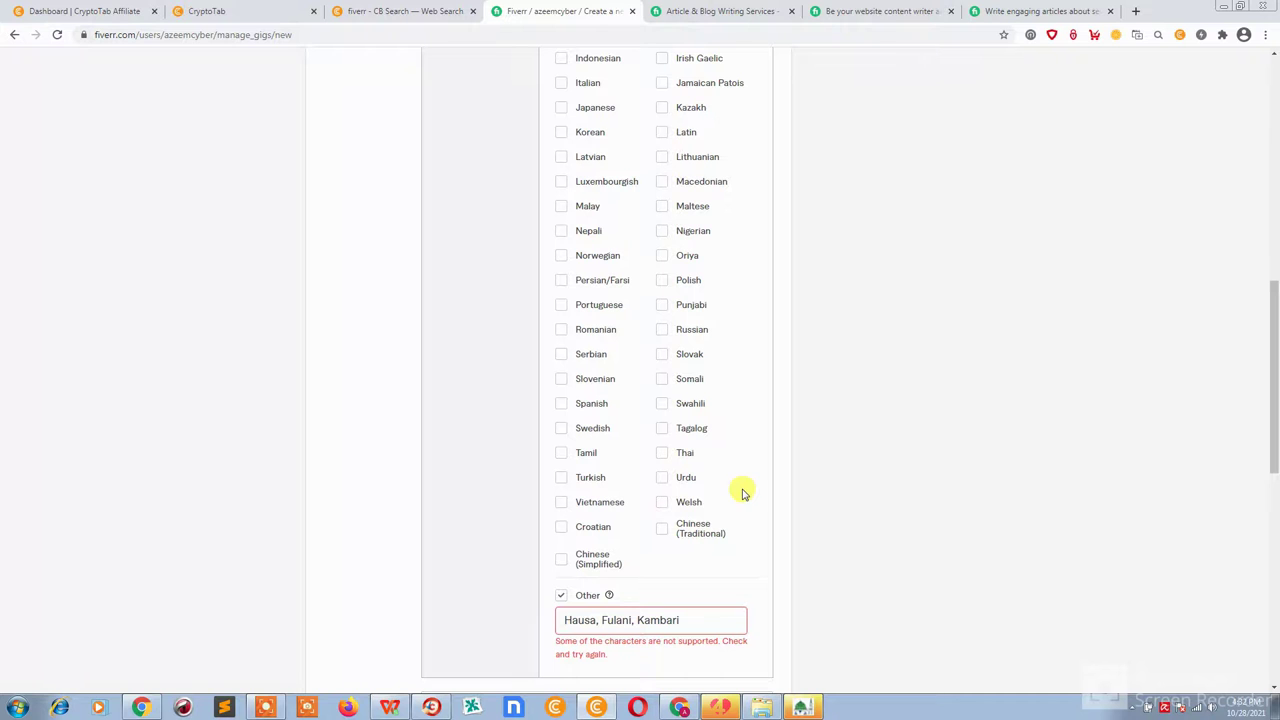
click(663, 231)
scroll(690, 365, down, 5)
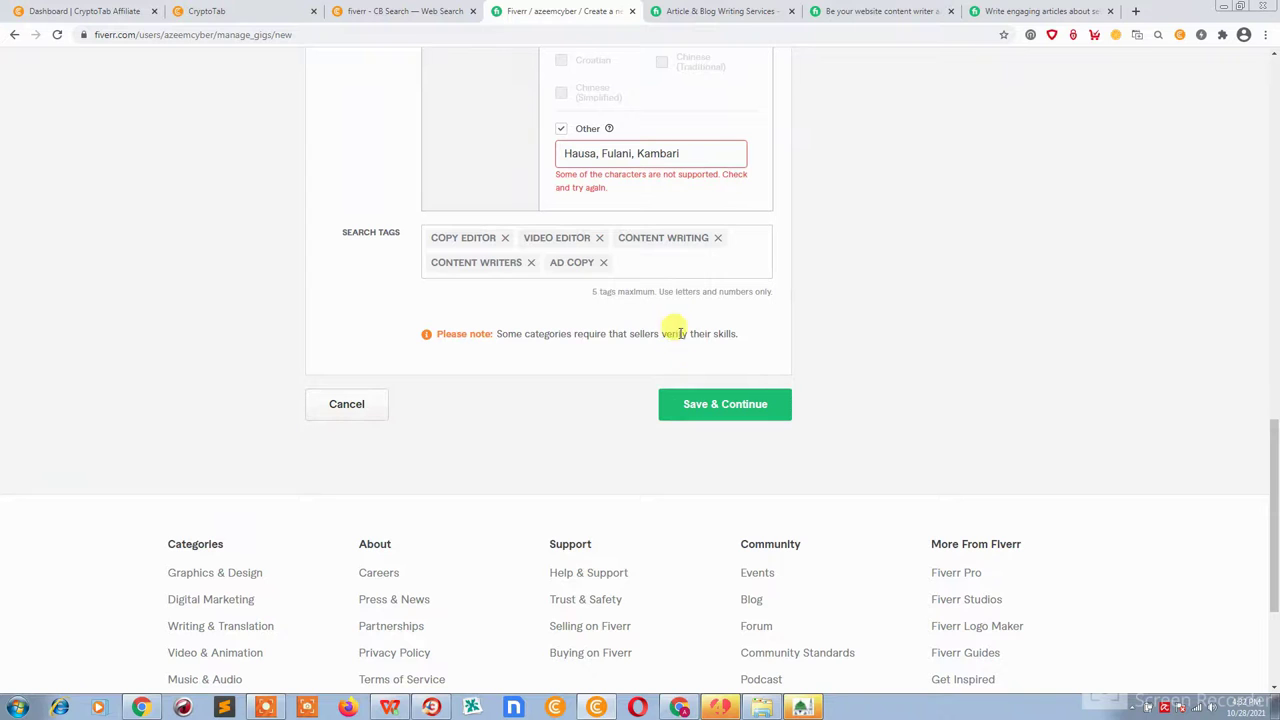
click(561, 130)
click(562, 131)
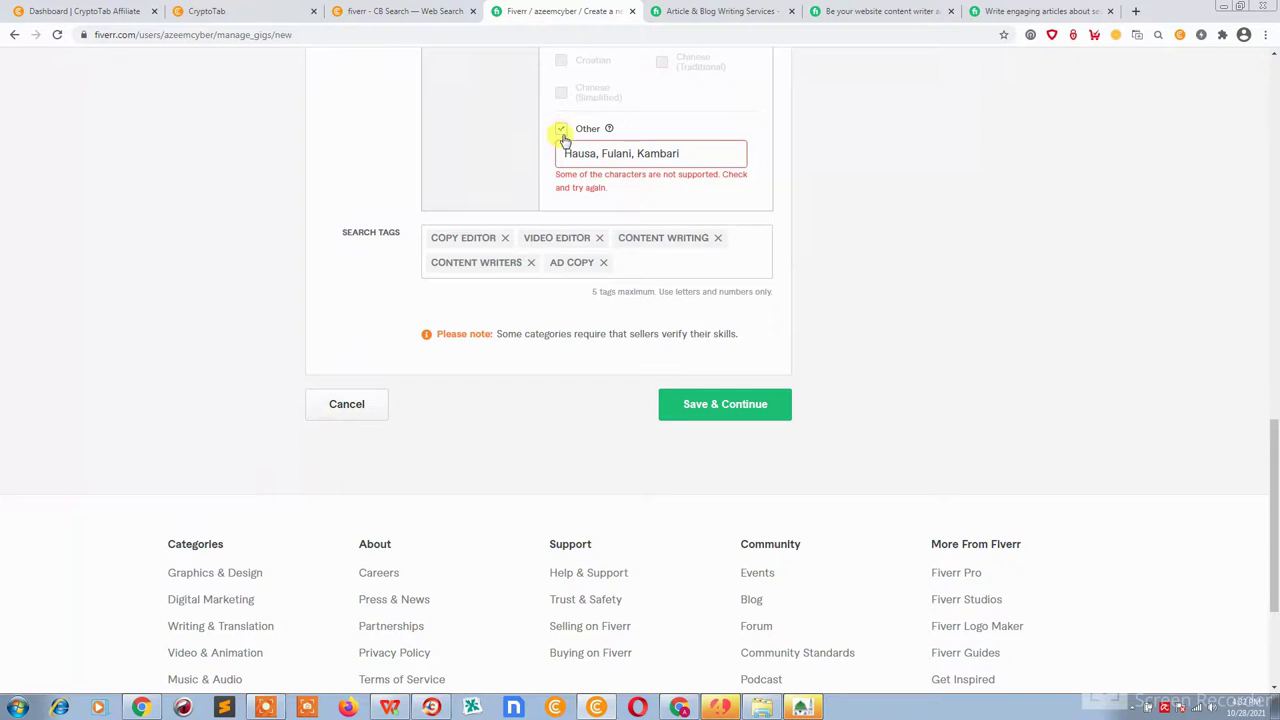
drag(689, 153, 514, 177)
key(BackSpace)
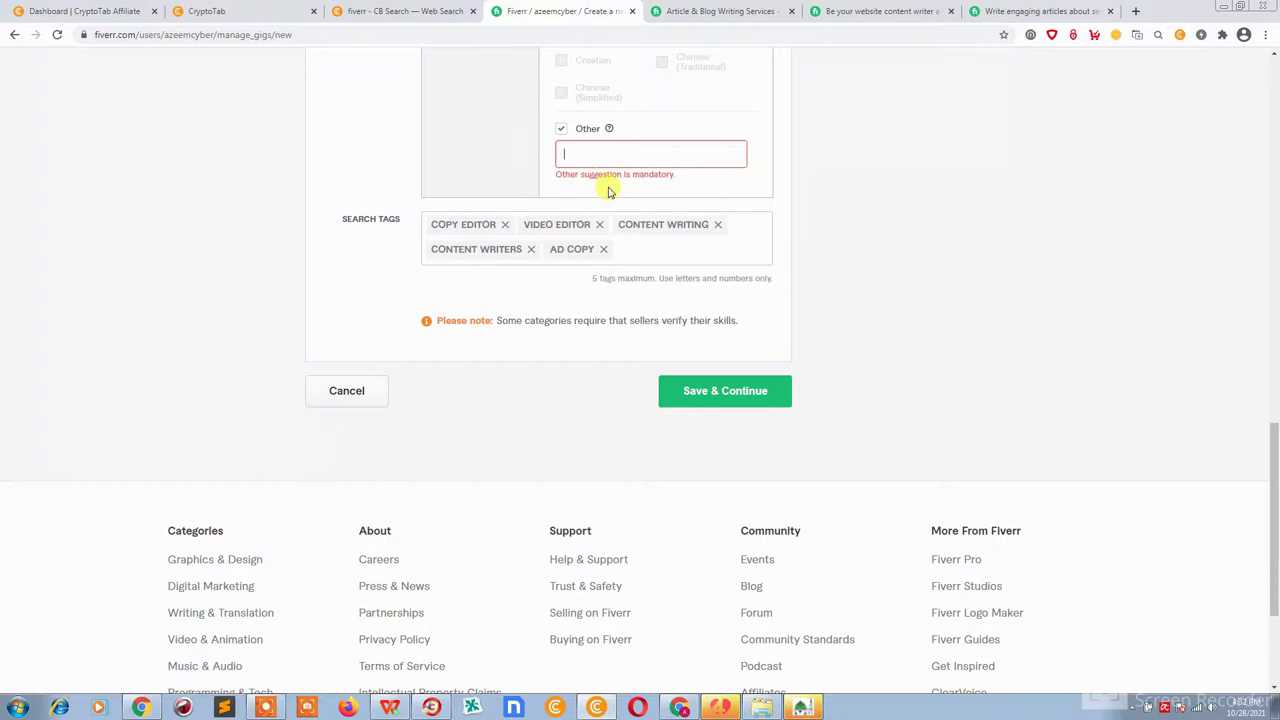
click(561, 131)
Step: Add Arabic as the third gig language and save the overview
scroll(668, 118, up, 2)
scroll(668, 118, up, 4)
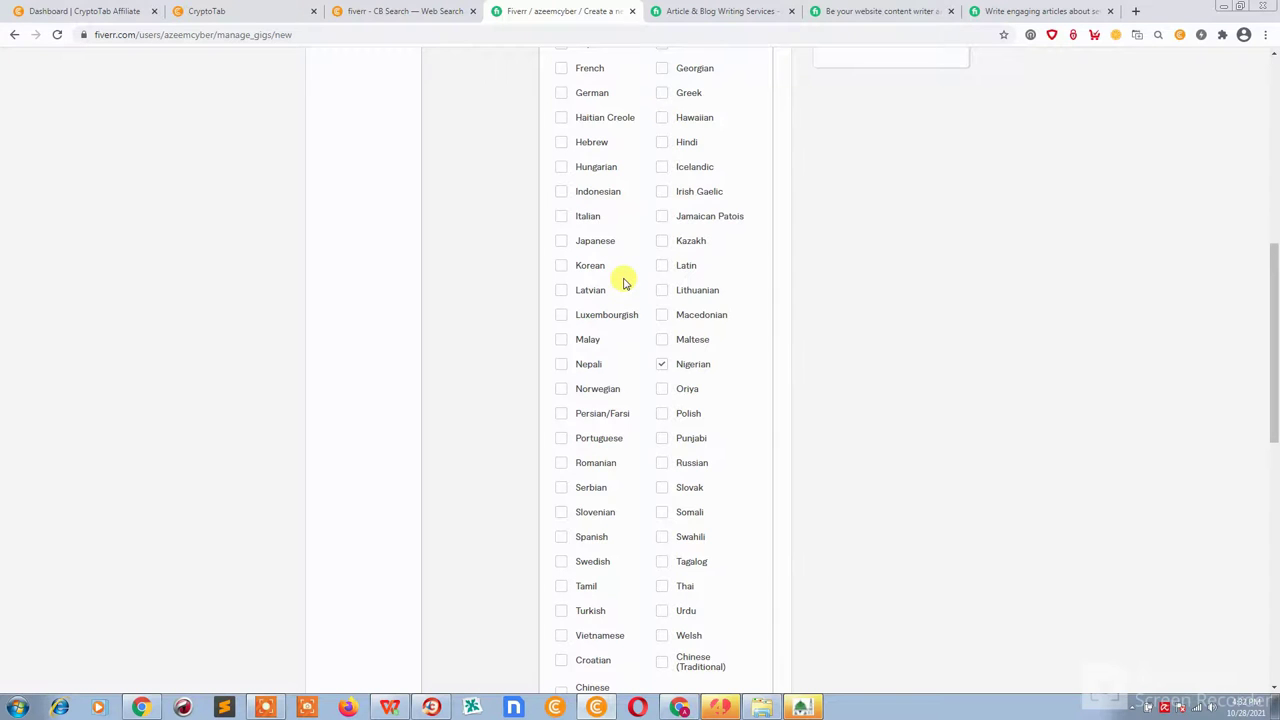
scroll(586, 240, up, 1)
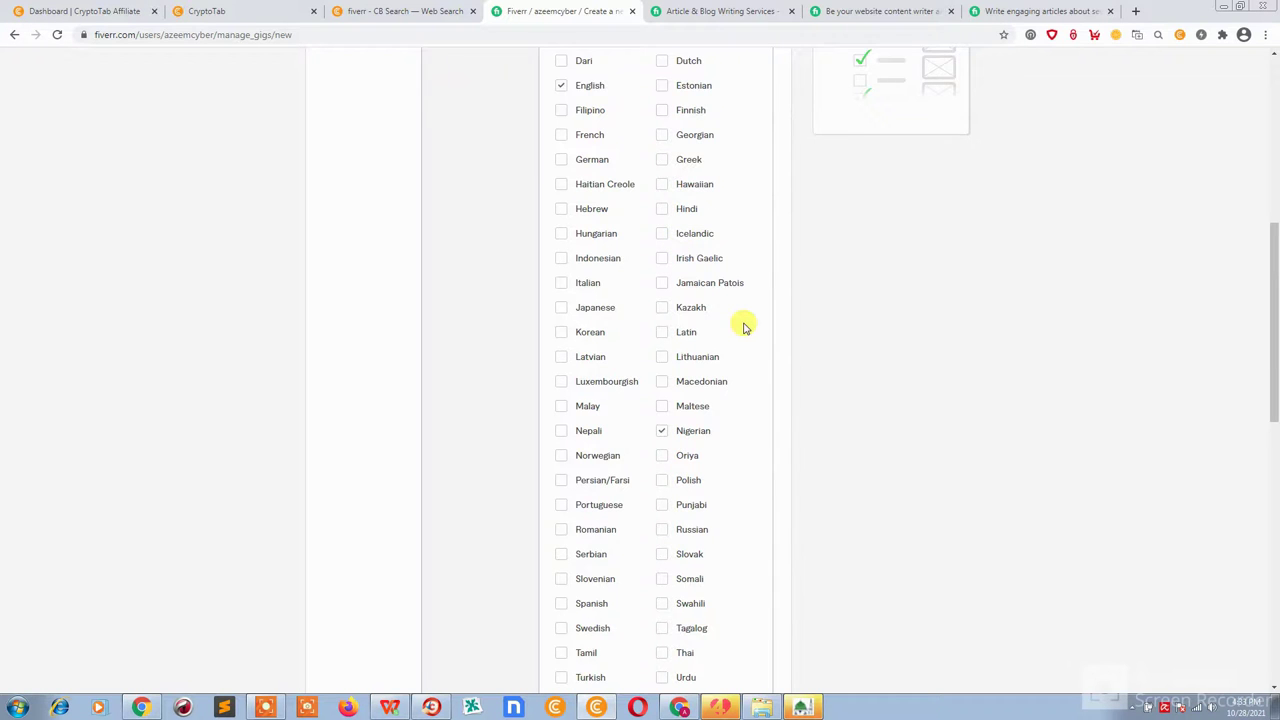
scroll(744, 327, up, 2)
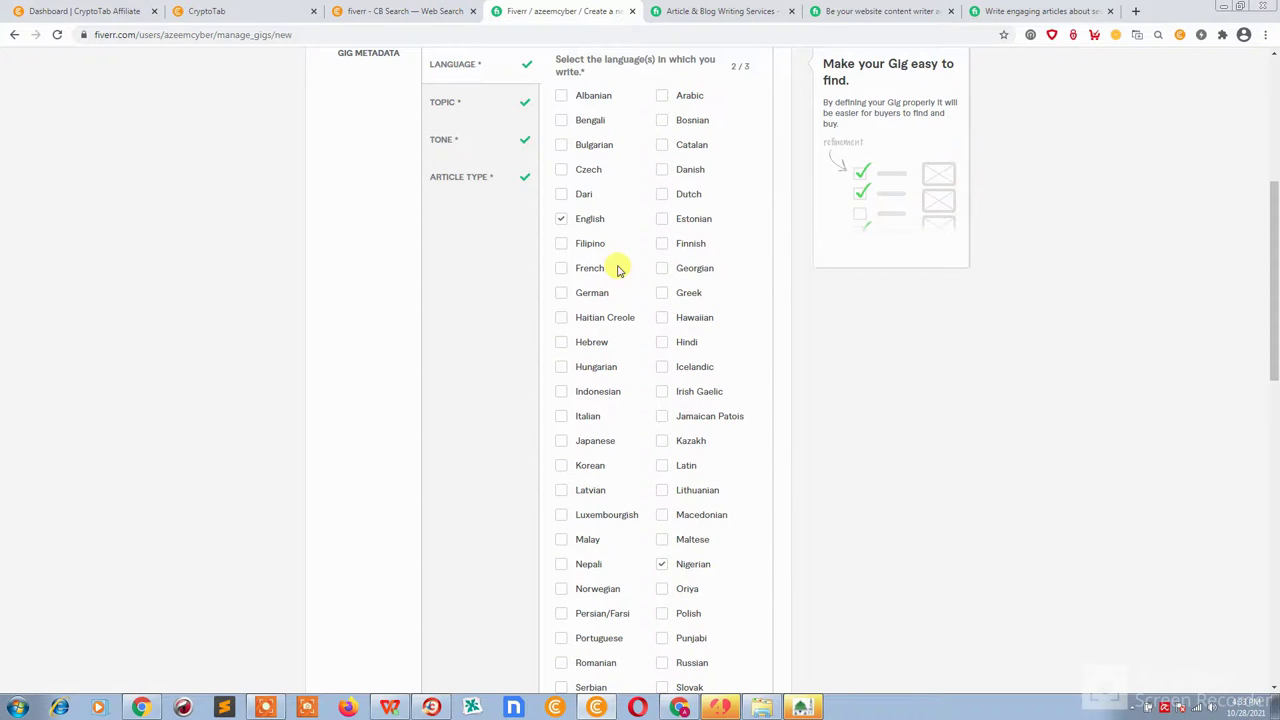
click(664, 96)
scroll(643, 214, down, 7)
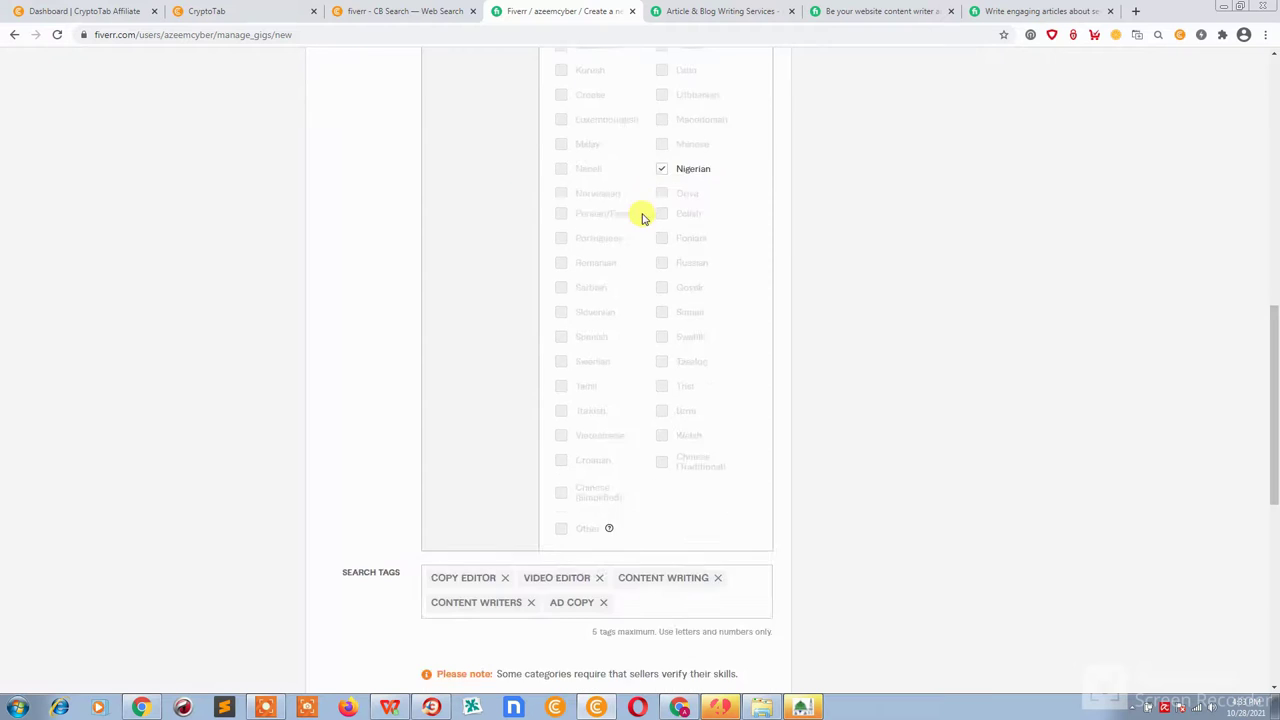
mouse_move(687, 316)
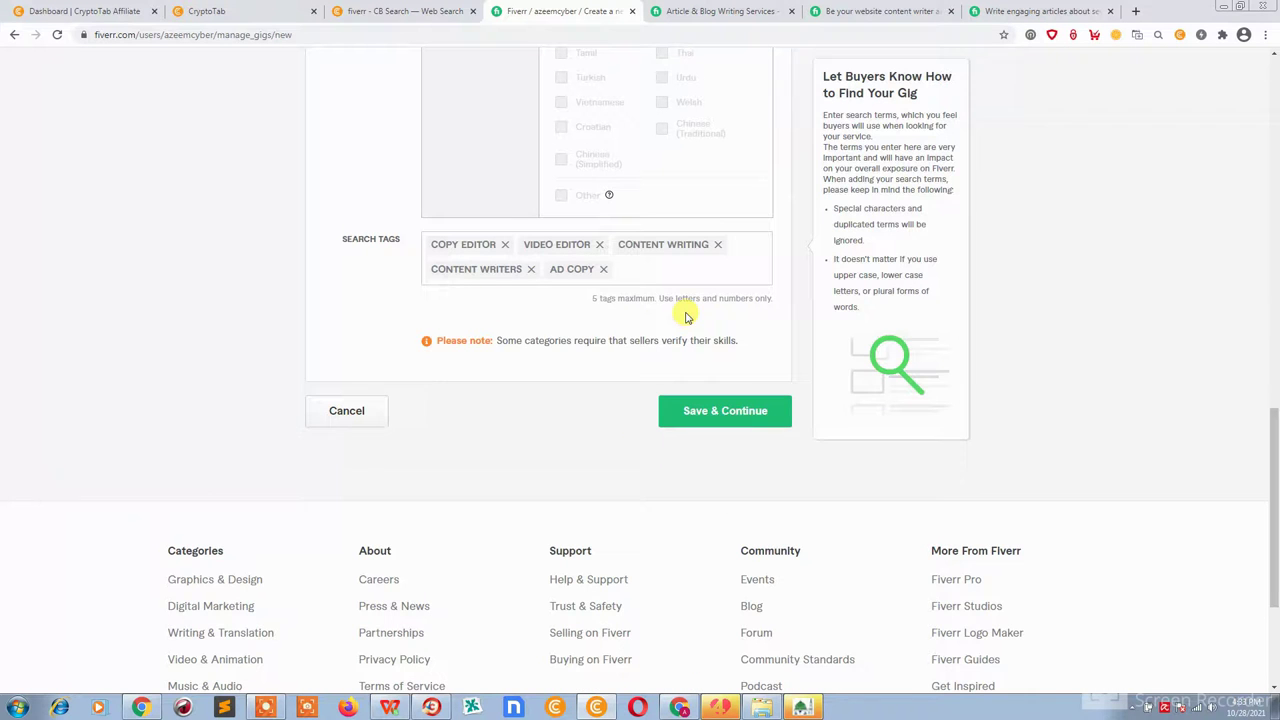
scroll(687, 316, up, 4)
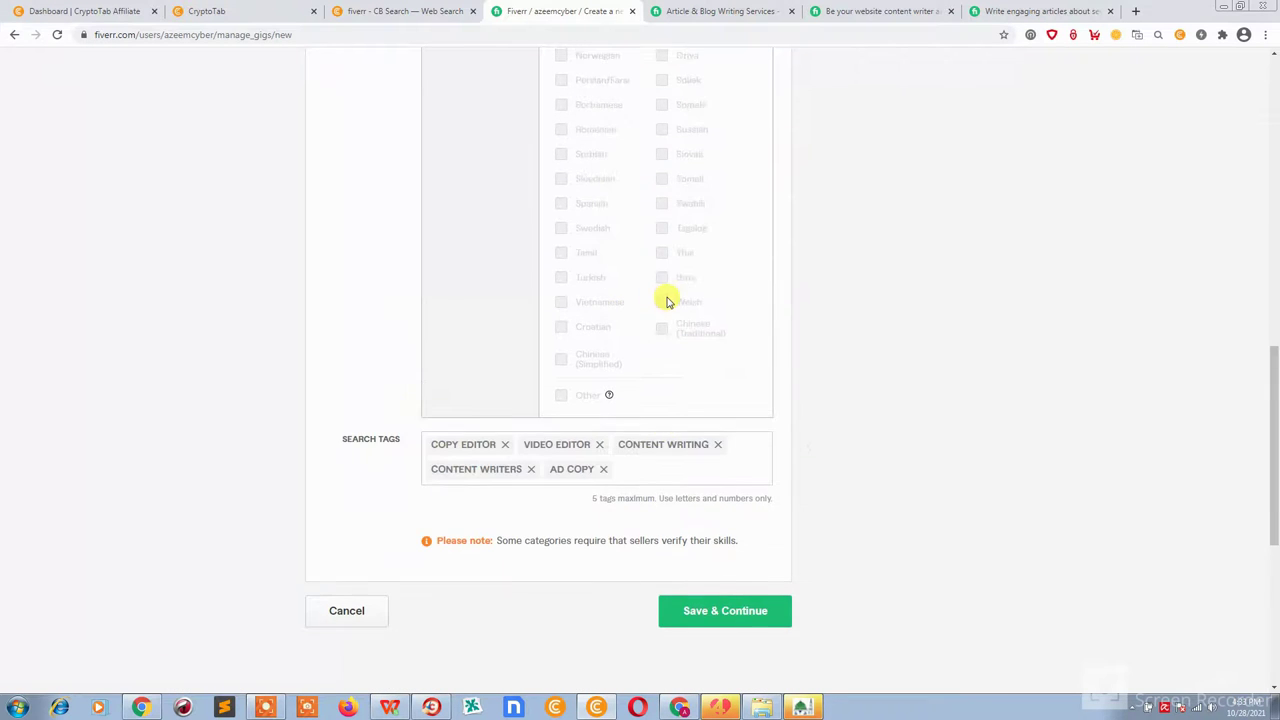
scroll(668, 302, down, 1)
scroll(688, 347, down, 3)
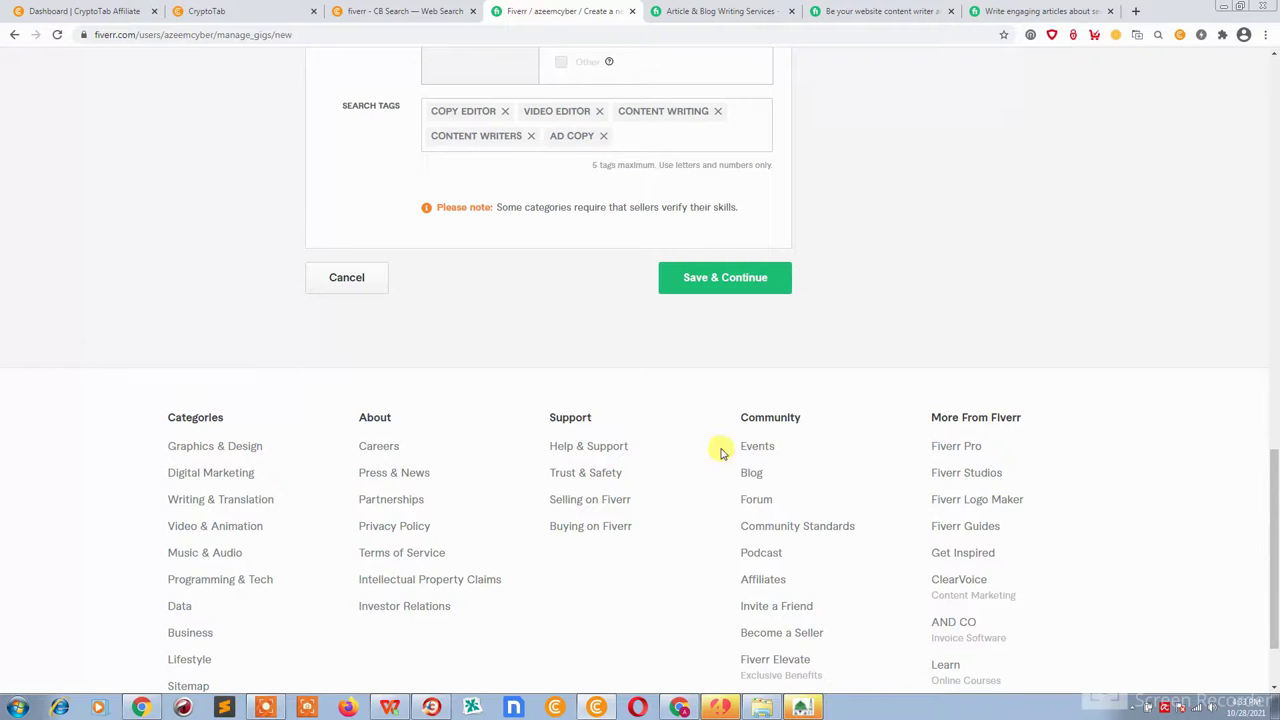
click(731, 281)
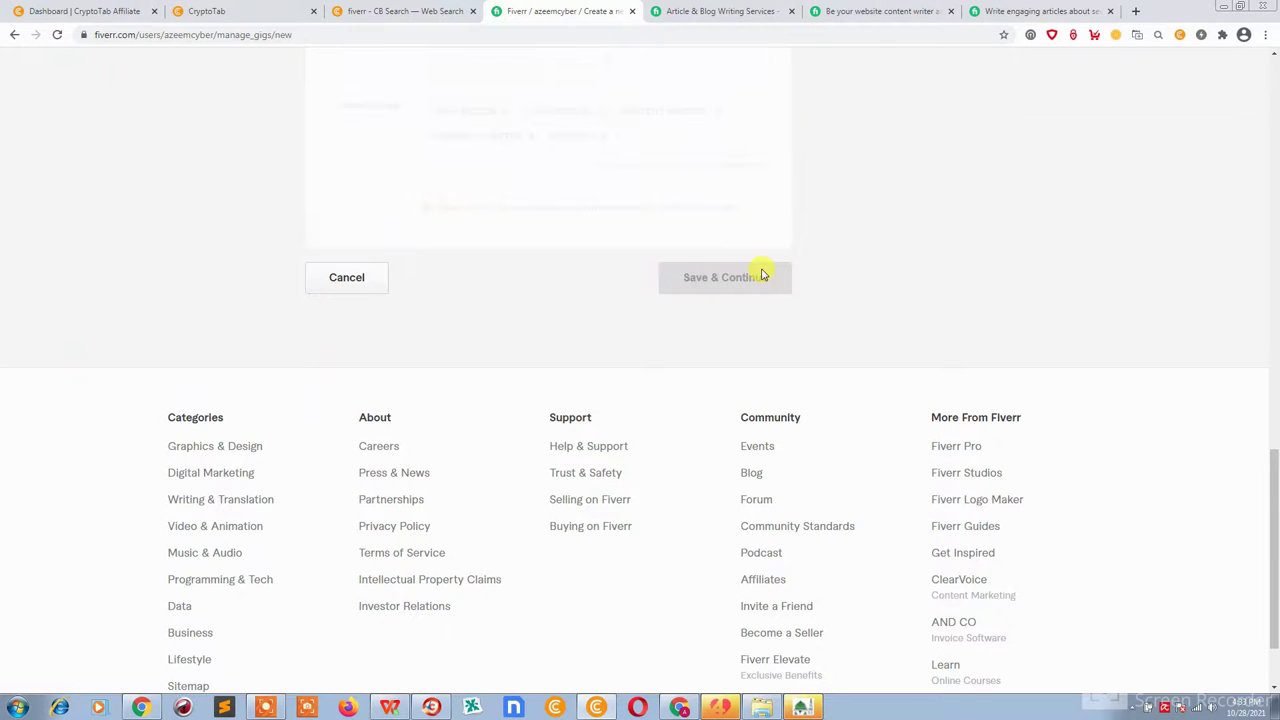
scroll(758, 268, up, 2)
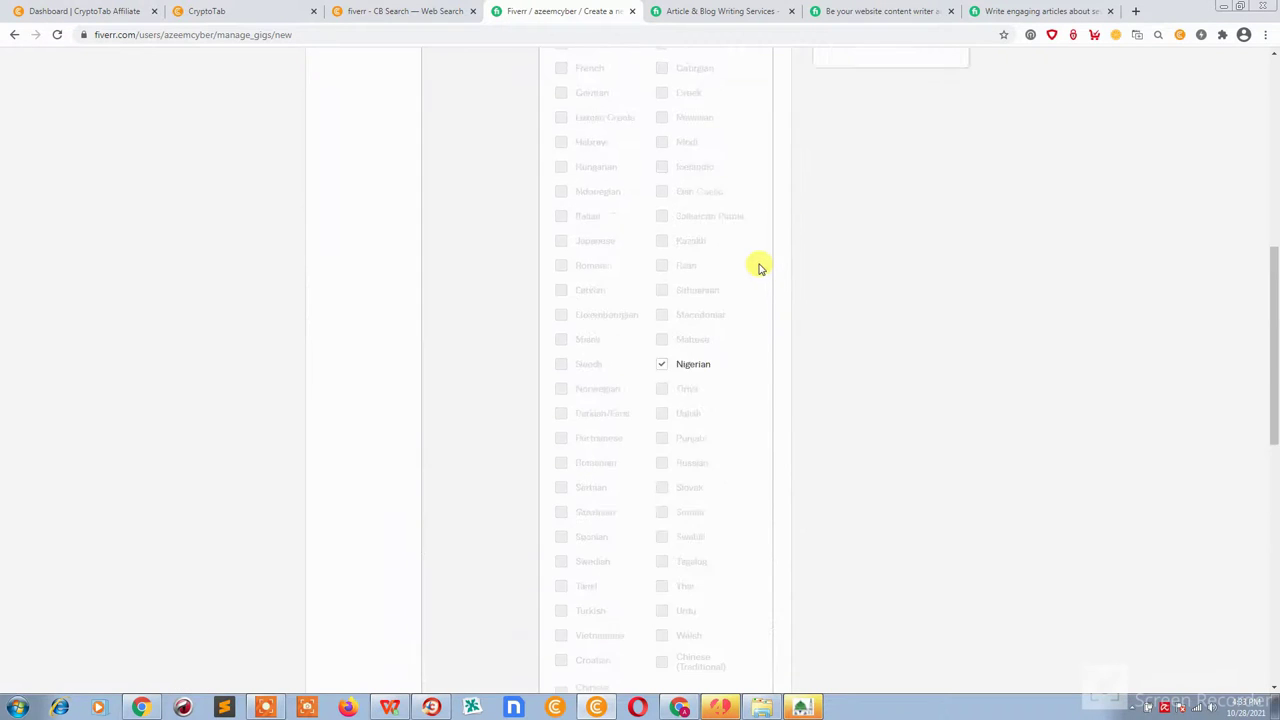
scroll(758, 268, up, 6)
Step: End the gig title with 'for $5' in single quotes and save the overview
text($)
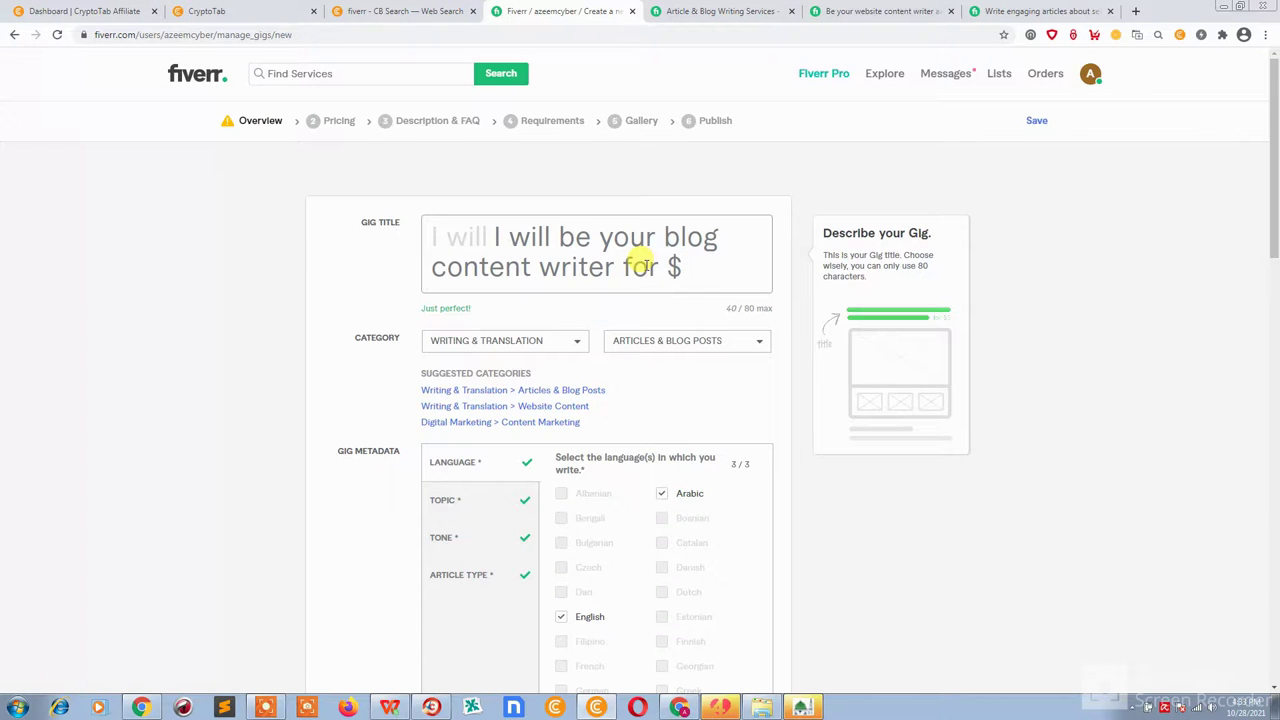
text(5)
text(")
key(BackSpace)
text(')
click(717, 267)
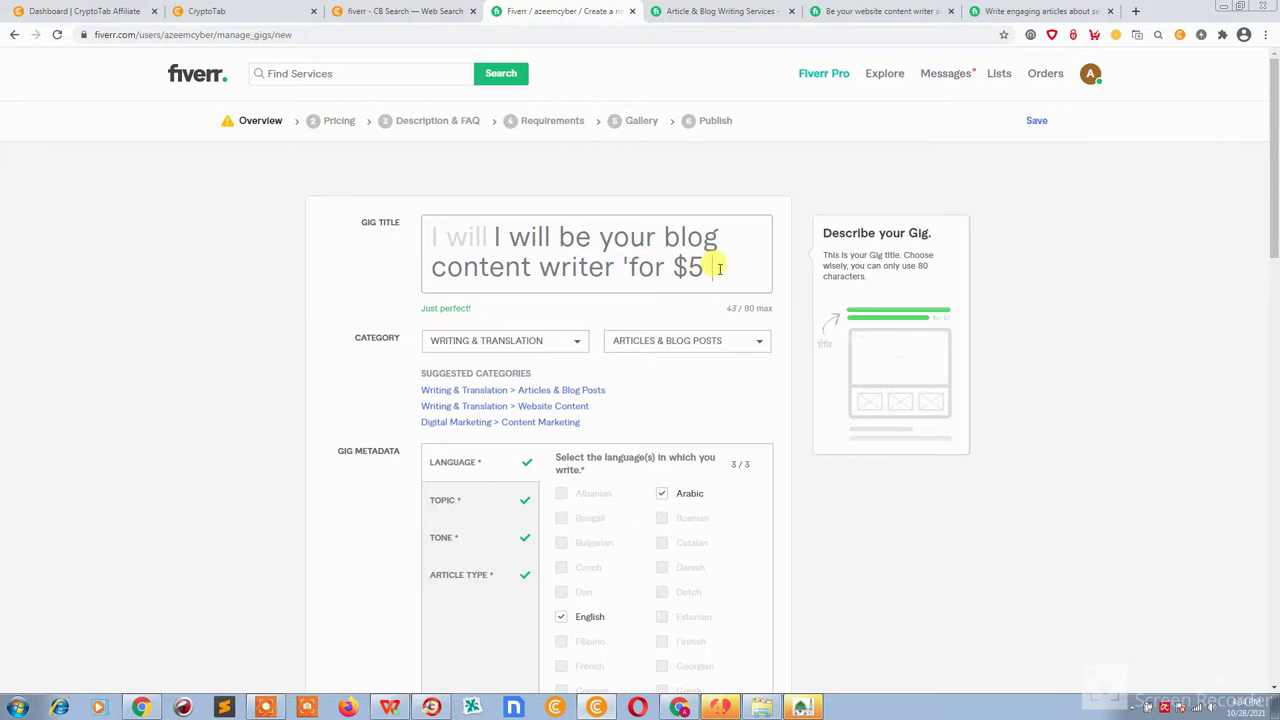
key(BackSpace)
text(')
scroll(717, 267, down, 10)
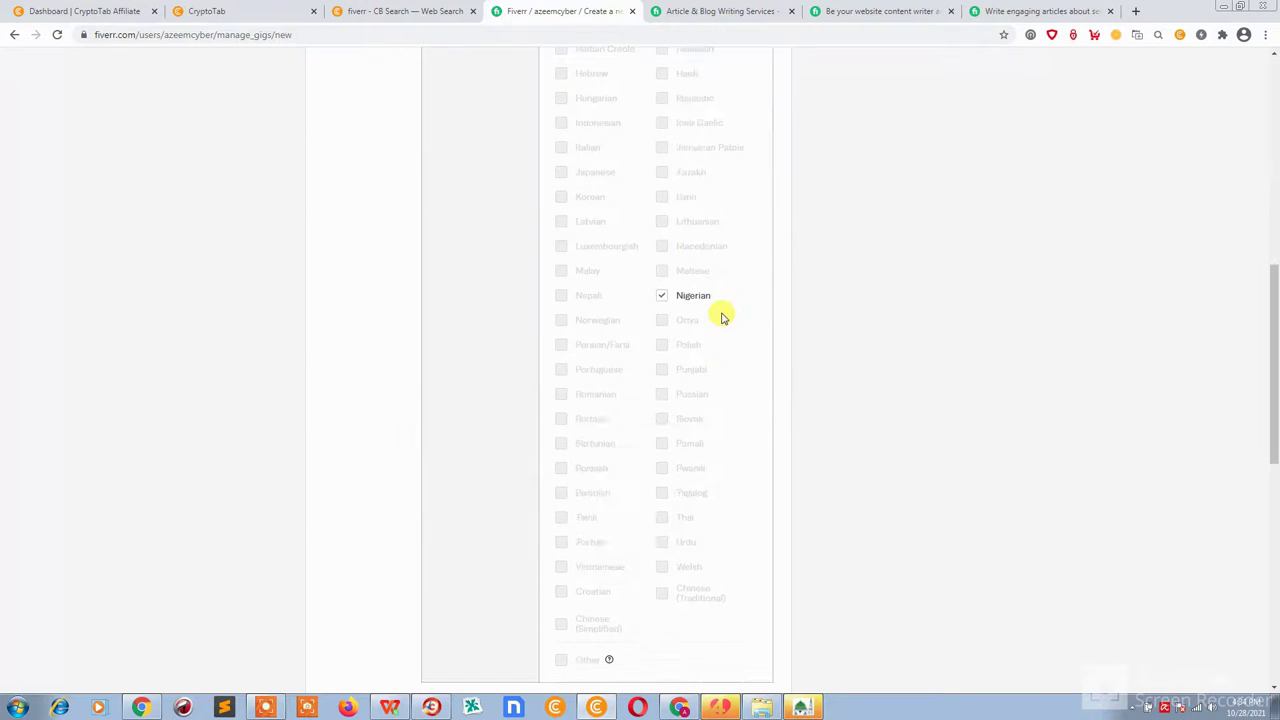
click(697, 470)
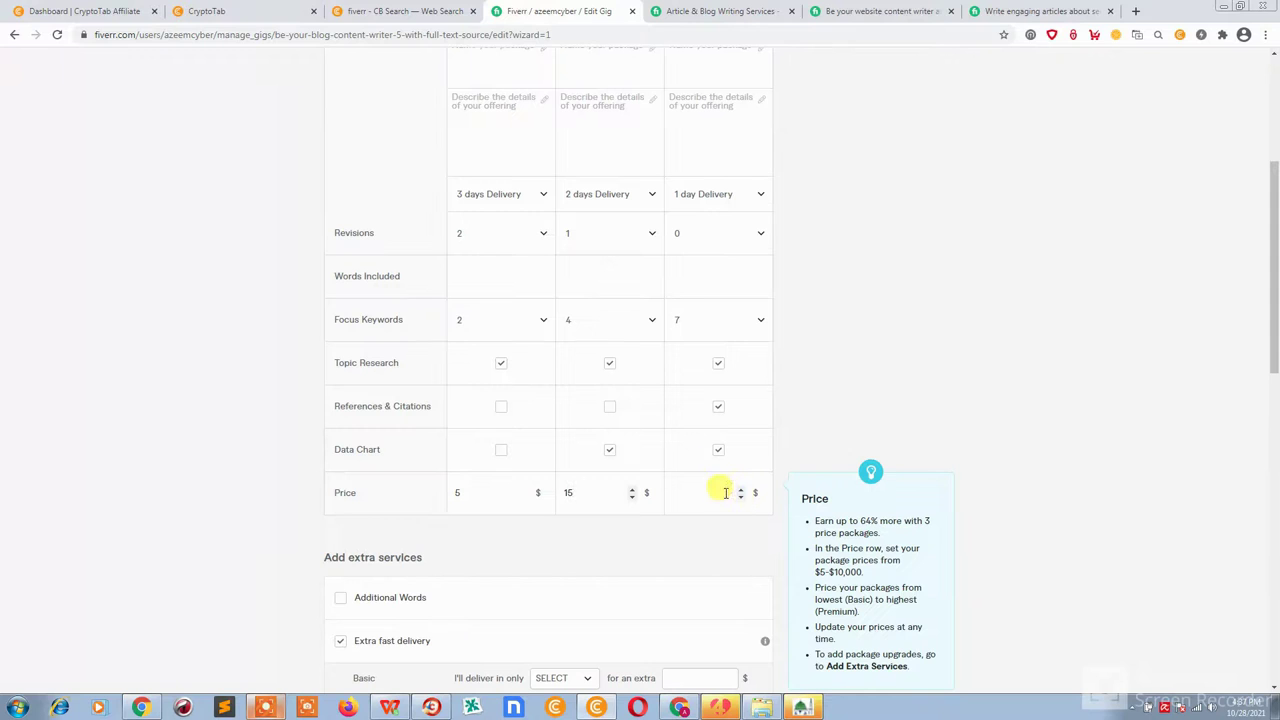
Step: Fill in the Premium package price in the pricing table
click(744, 497)
text(20)
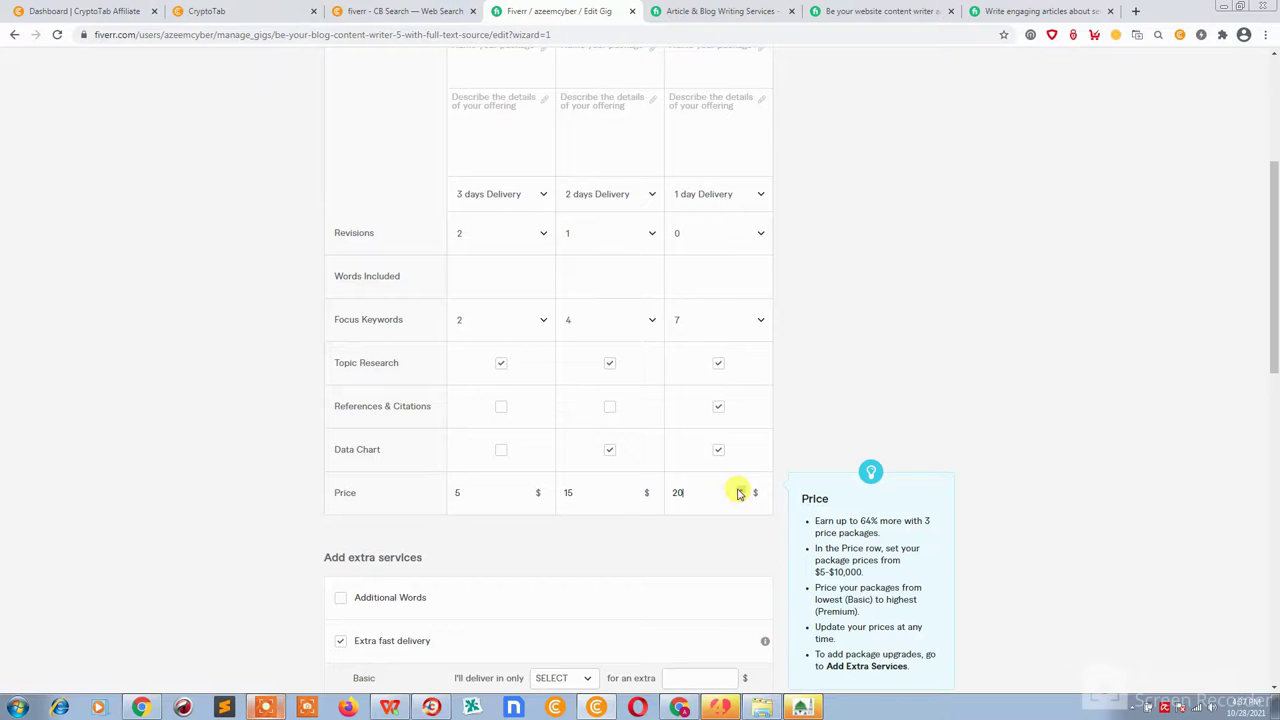
scroll(738, 493, up, 1)
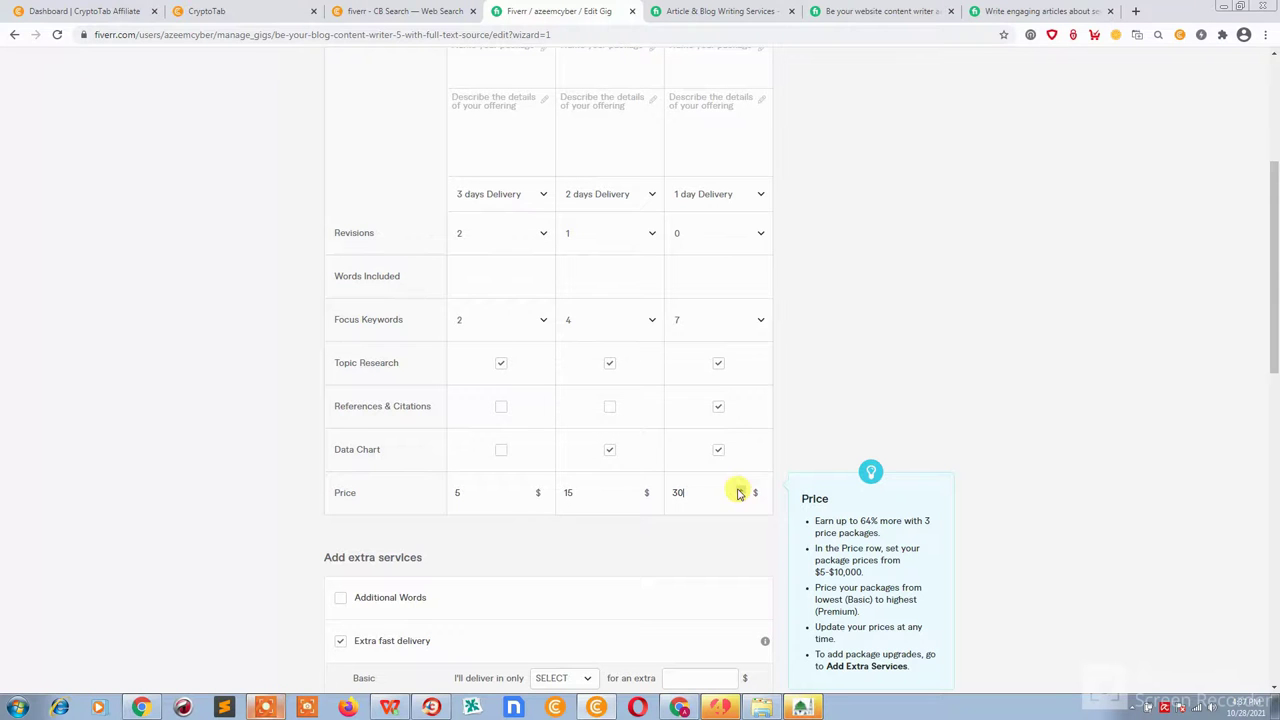
click(623, 491)
scroll(626, 491, down, 1)
scroll(614, 451, up, 3)
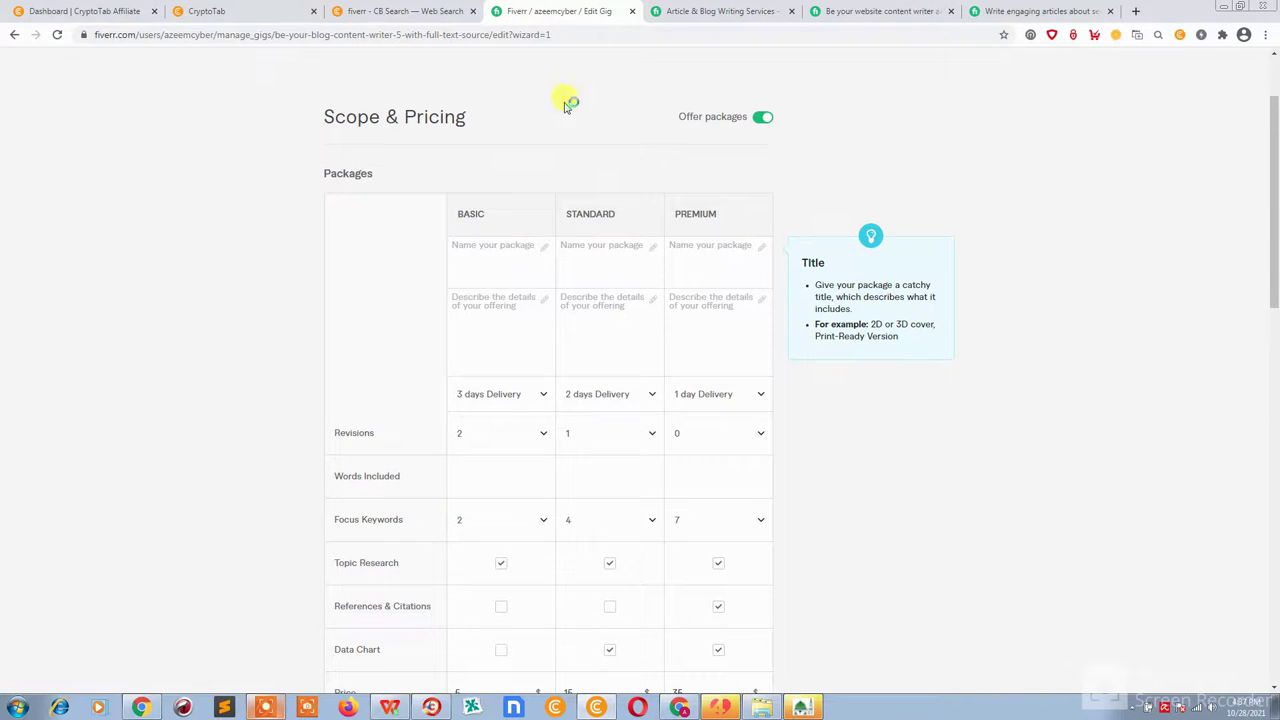
Step: Copy the Basic package description from the competitor's Compare Packages table
click(720, 11)
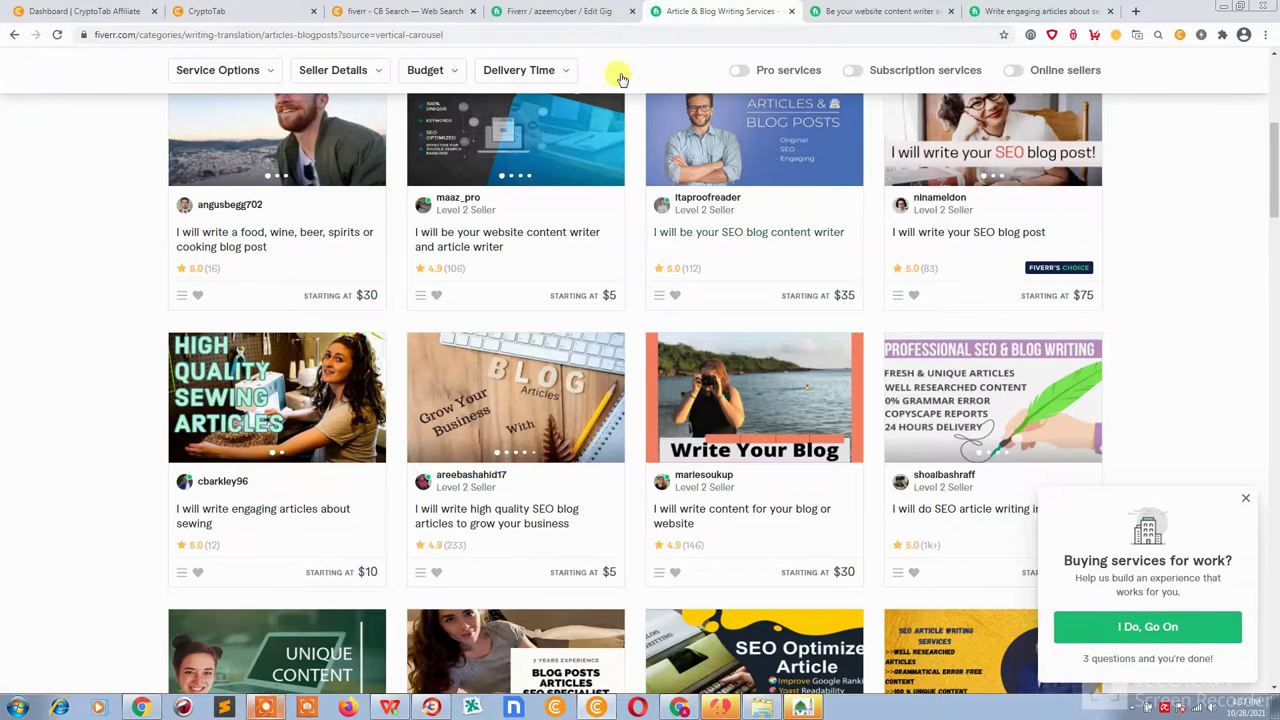
click(880, 11)
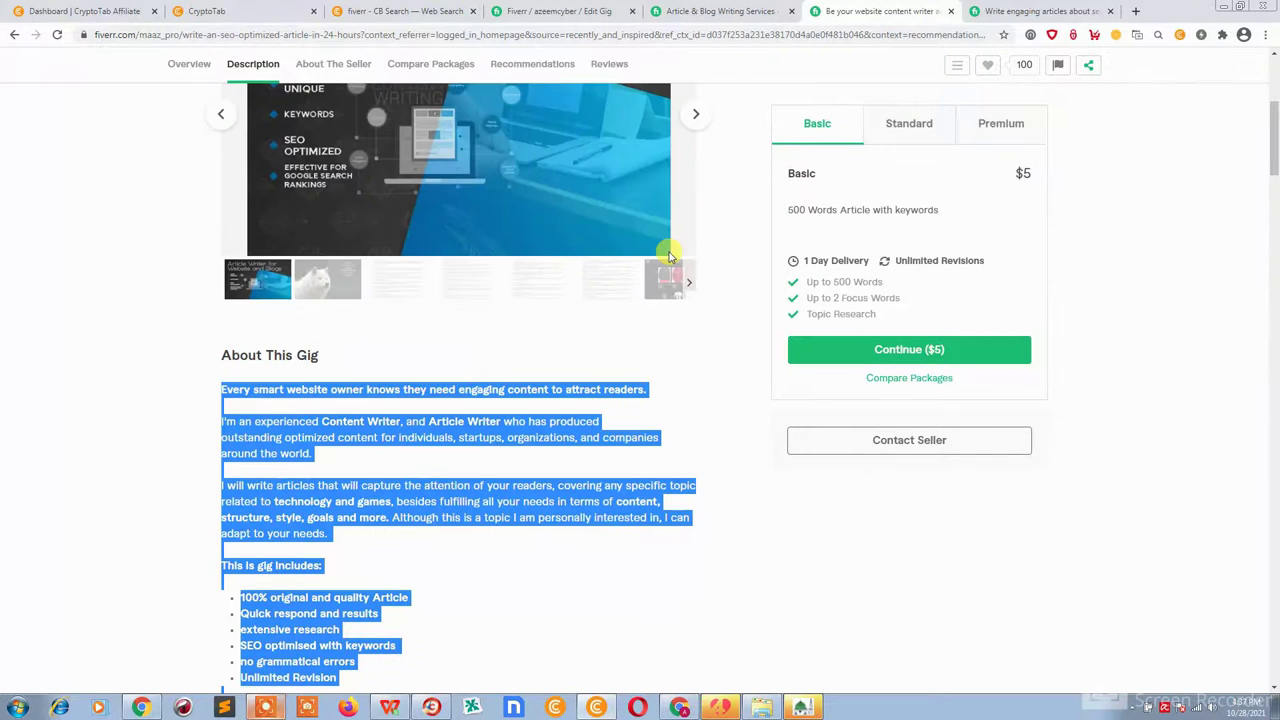
scroll(670, 256, up, 3)
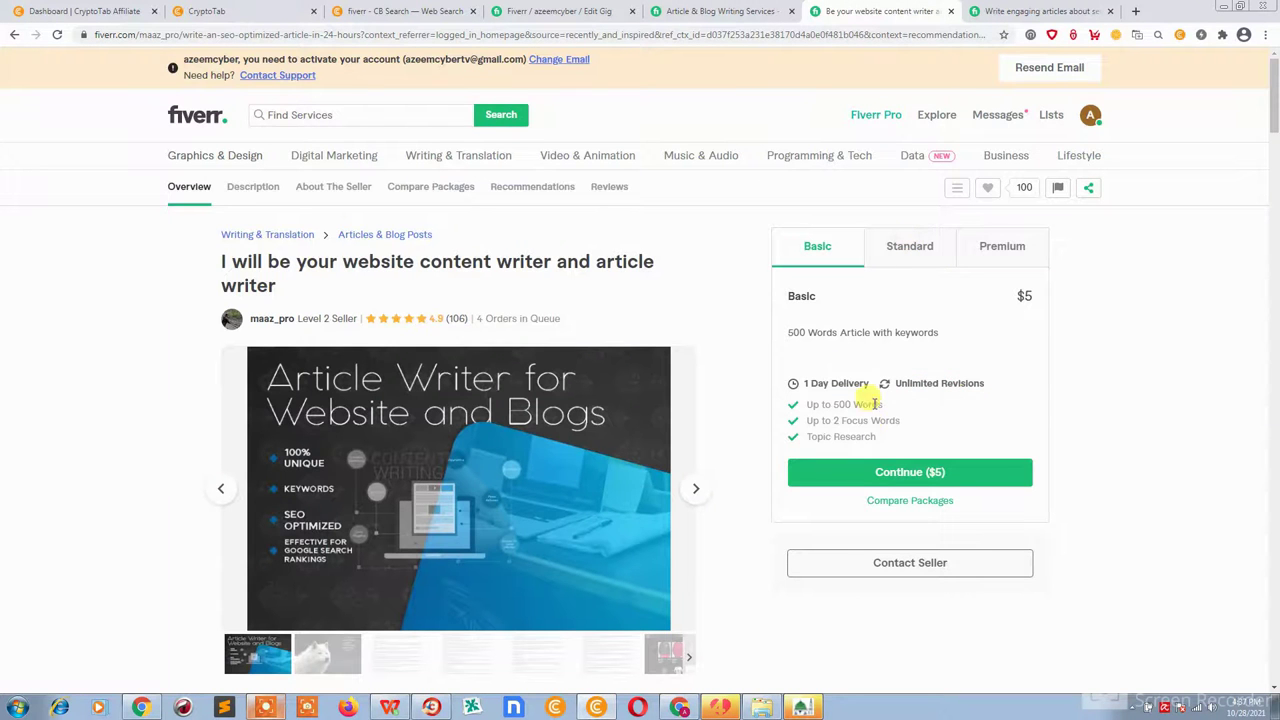
click(927, 501)
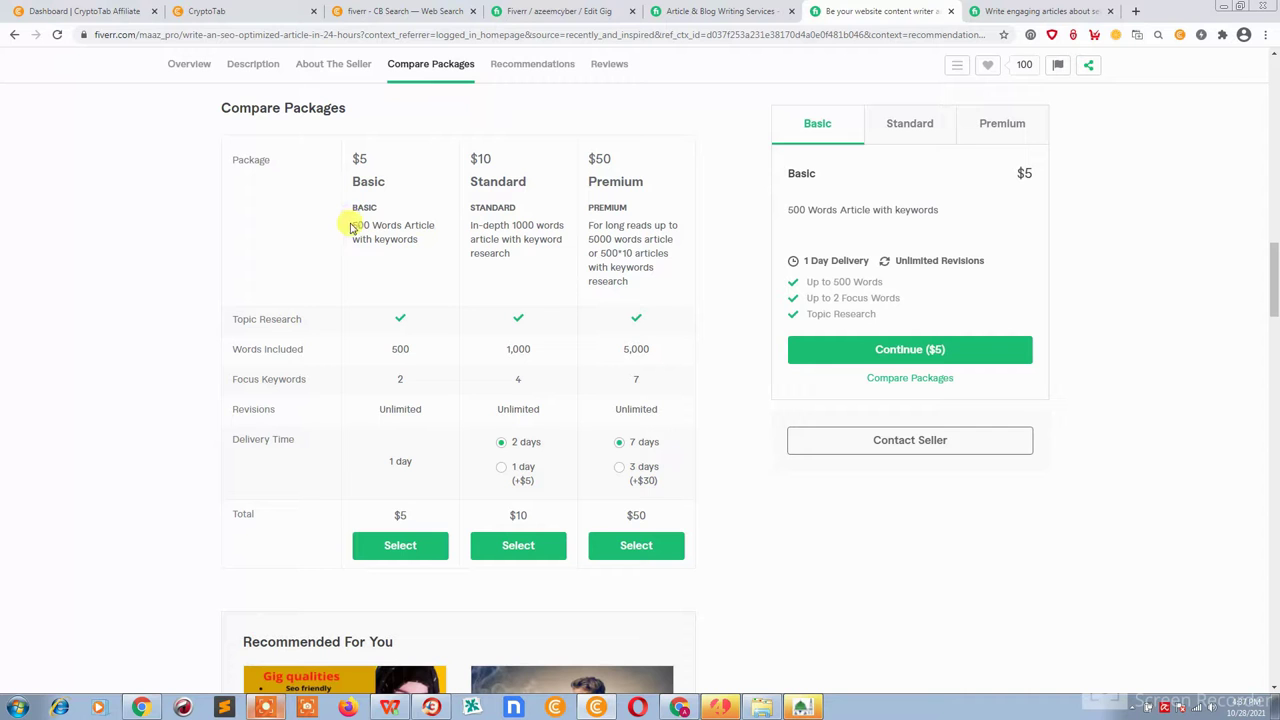
drag(352, 214, 424, 246)
right_click(421, 241)
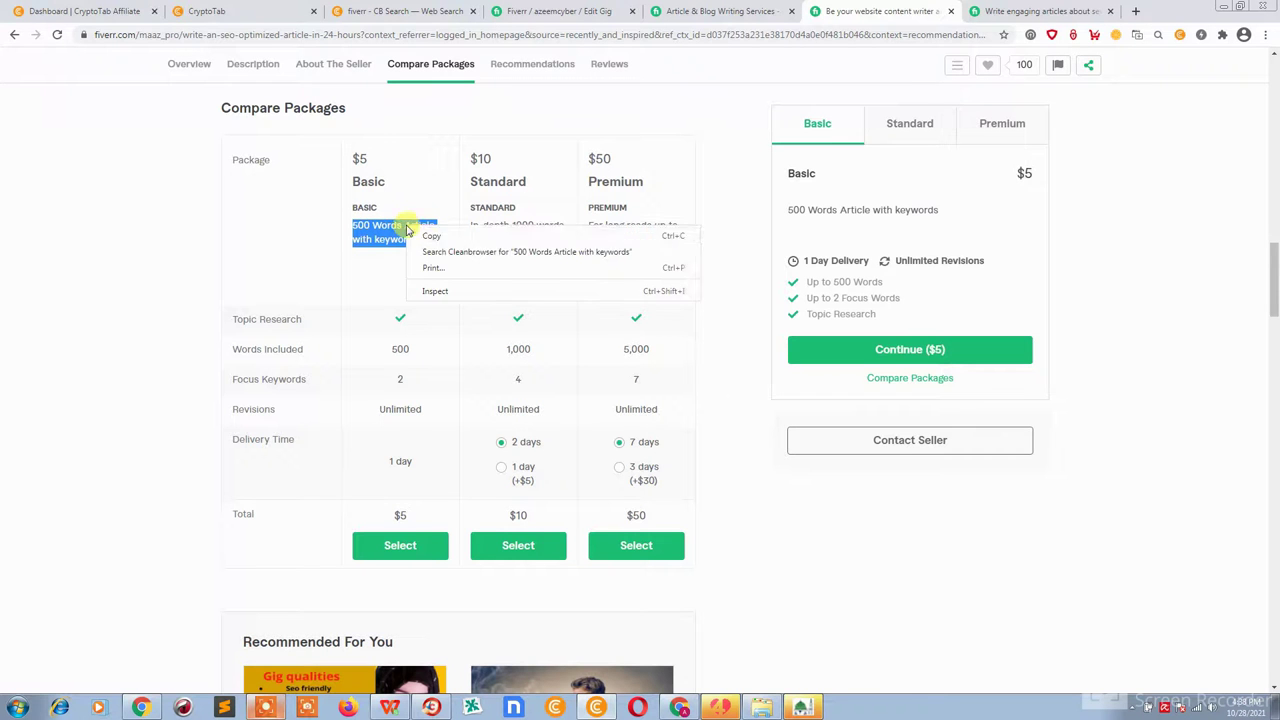
click(430, 236)
Step: Paste '500 Words Article with keywords' as the Basic package name
click(537, 10)
click(468, 248)
right_click(470, 250)
click(522, 335)
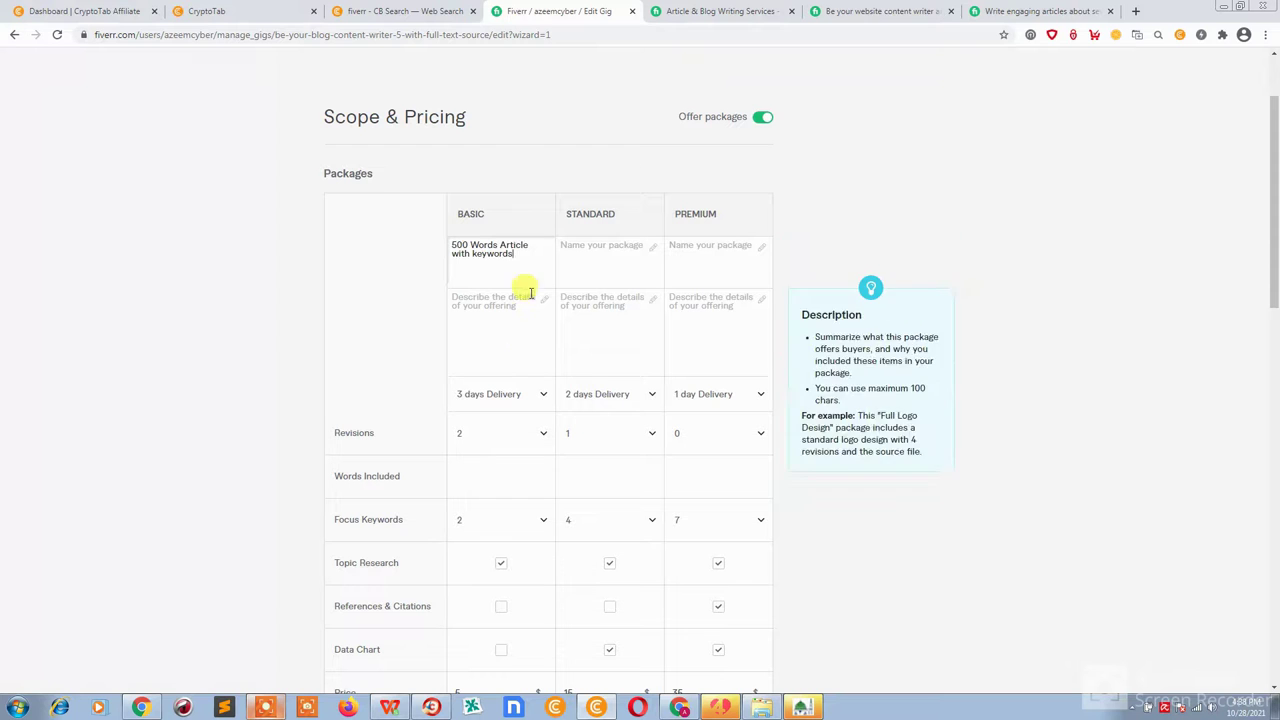
Step: Copy the package names and descriptions from the competitor's comparison table
click(714, 10)
click(1045, 10)
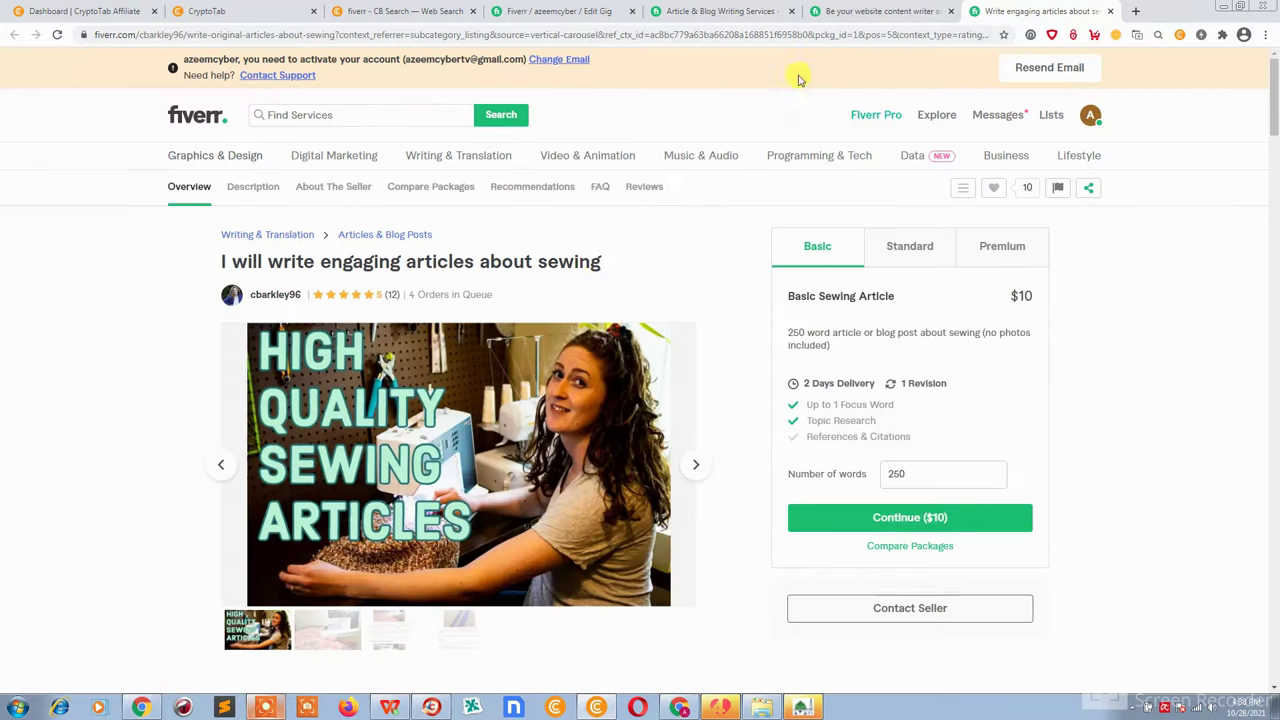
click(840, 10)
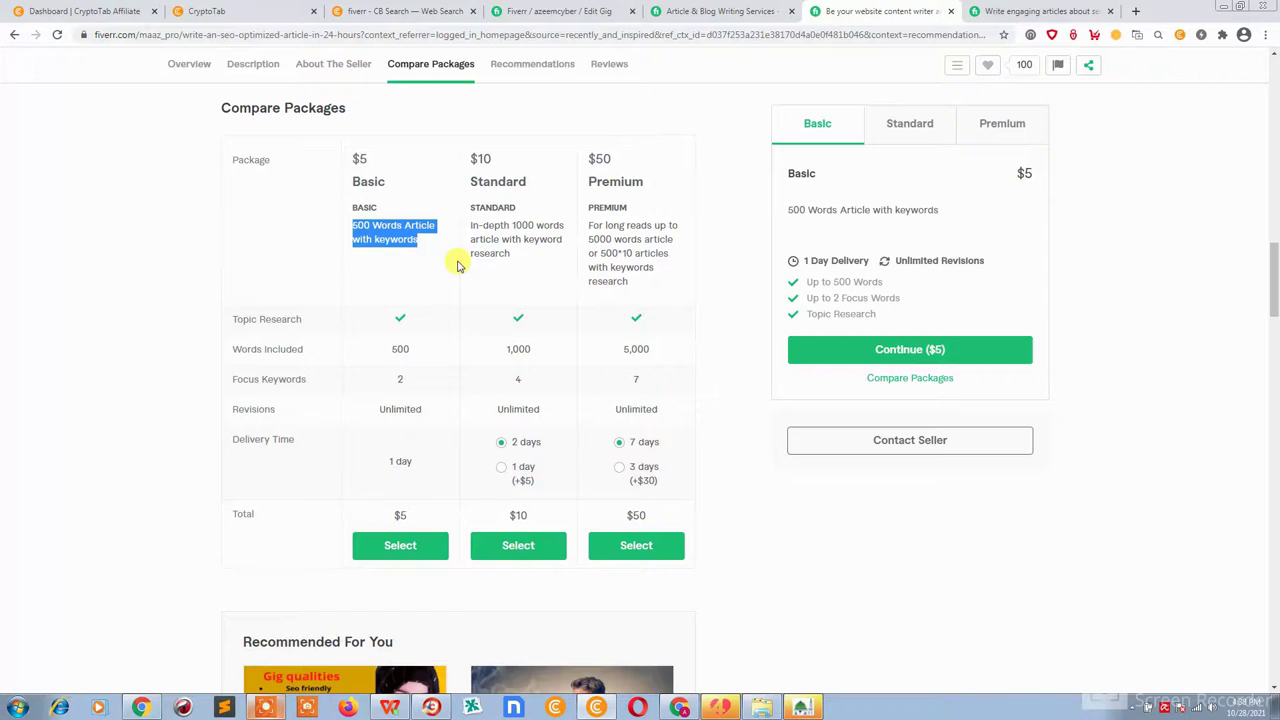
drag(471, 207, 558, 259)
drag(467, 223, 566, 262)
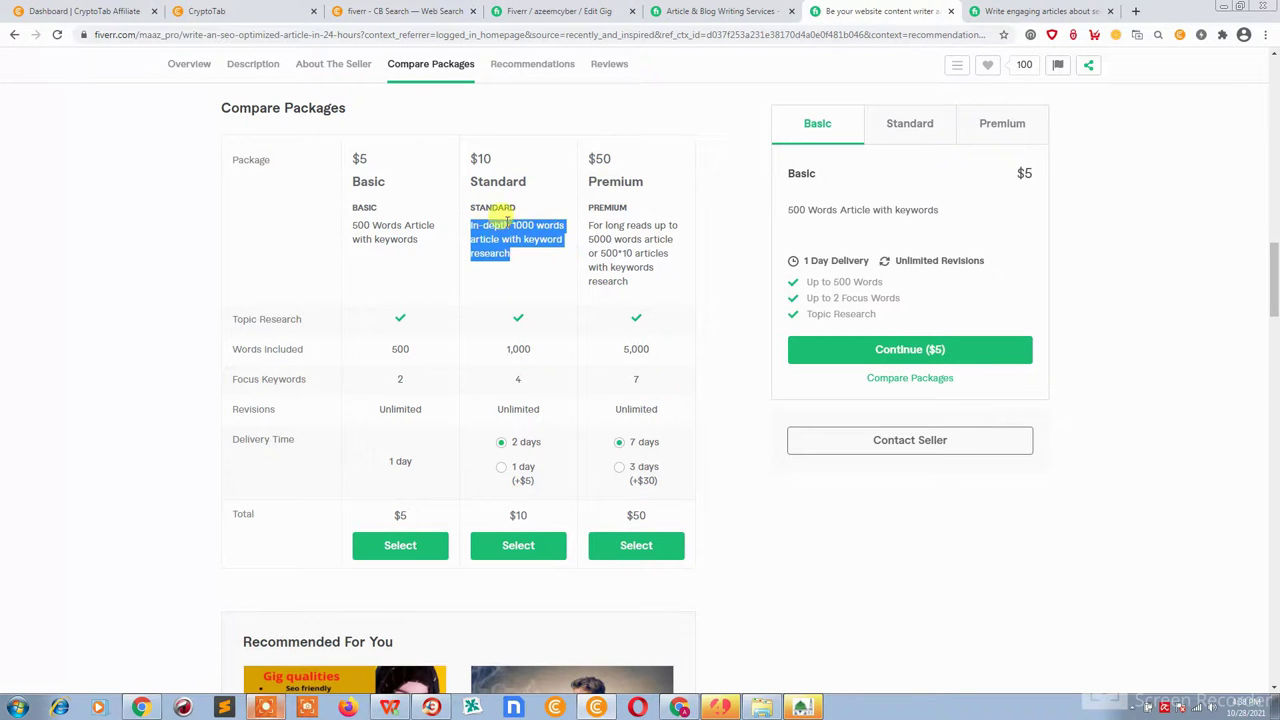
drag(473, 207, 545, 256)
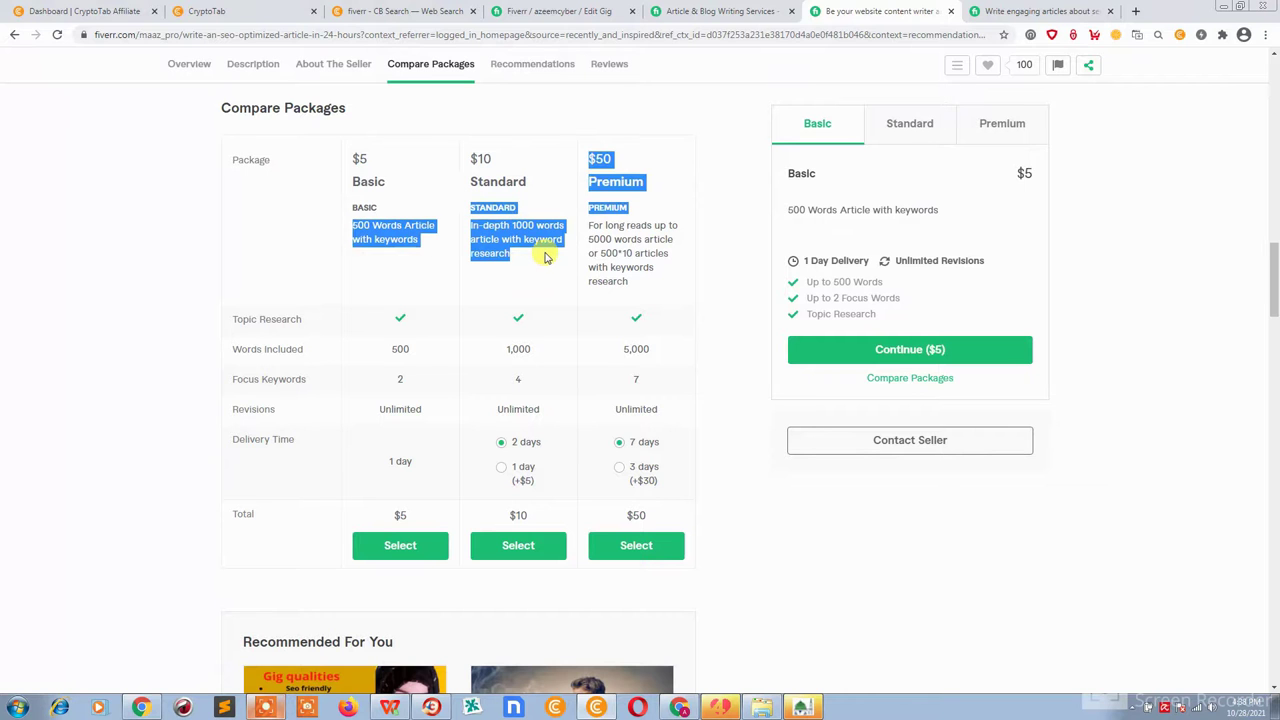
click(494, 211)
drag(473, 207, 512, 222)
right_click(512, 222)
click(523, 230)
Step: Paste the copied 'STANDARD $50 Premium PREMIUM' text into the Standard package name
click(715, 11)
click(560, 11)
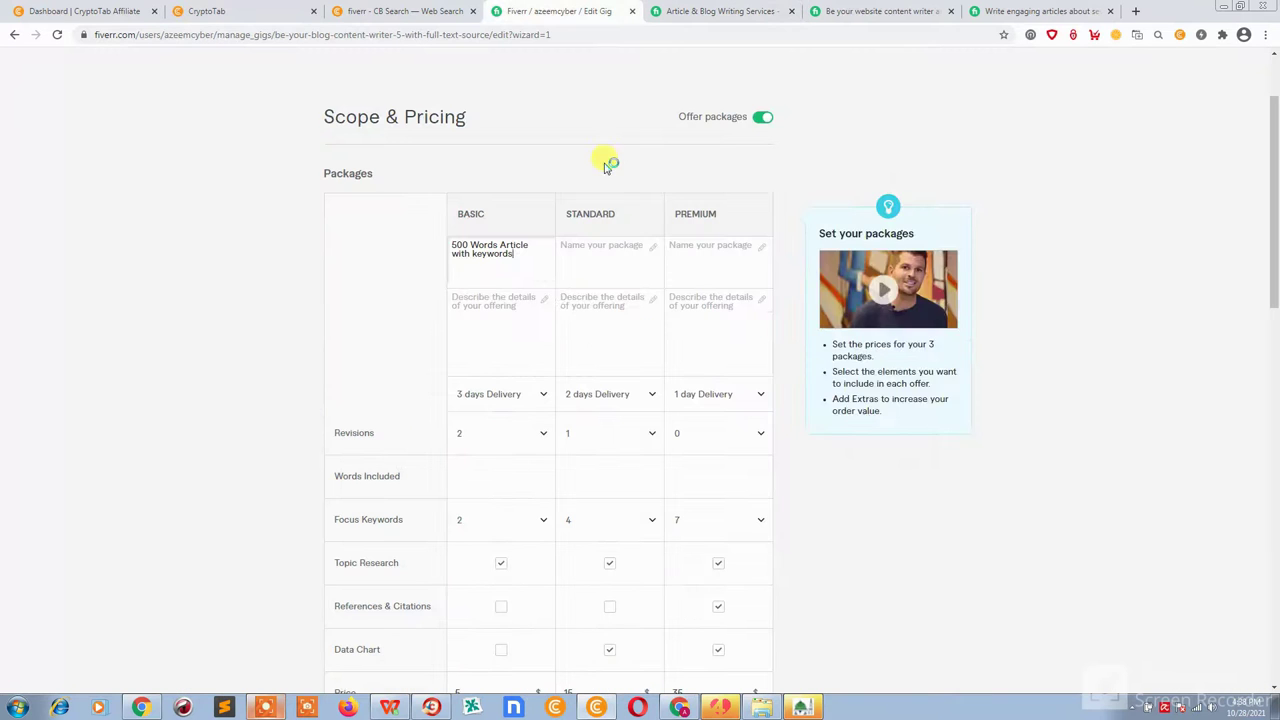
right_click(598, 250)
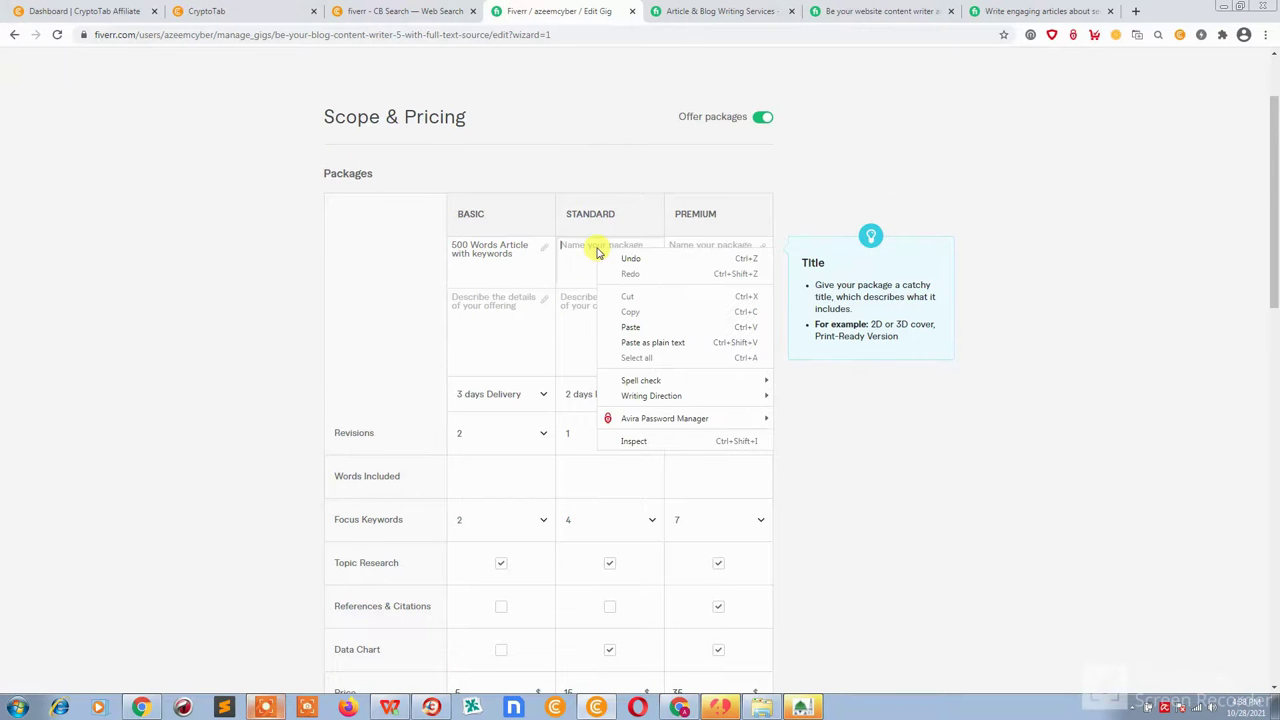
click(628, 327)
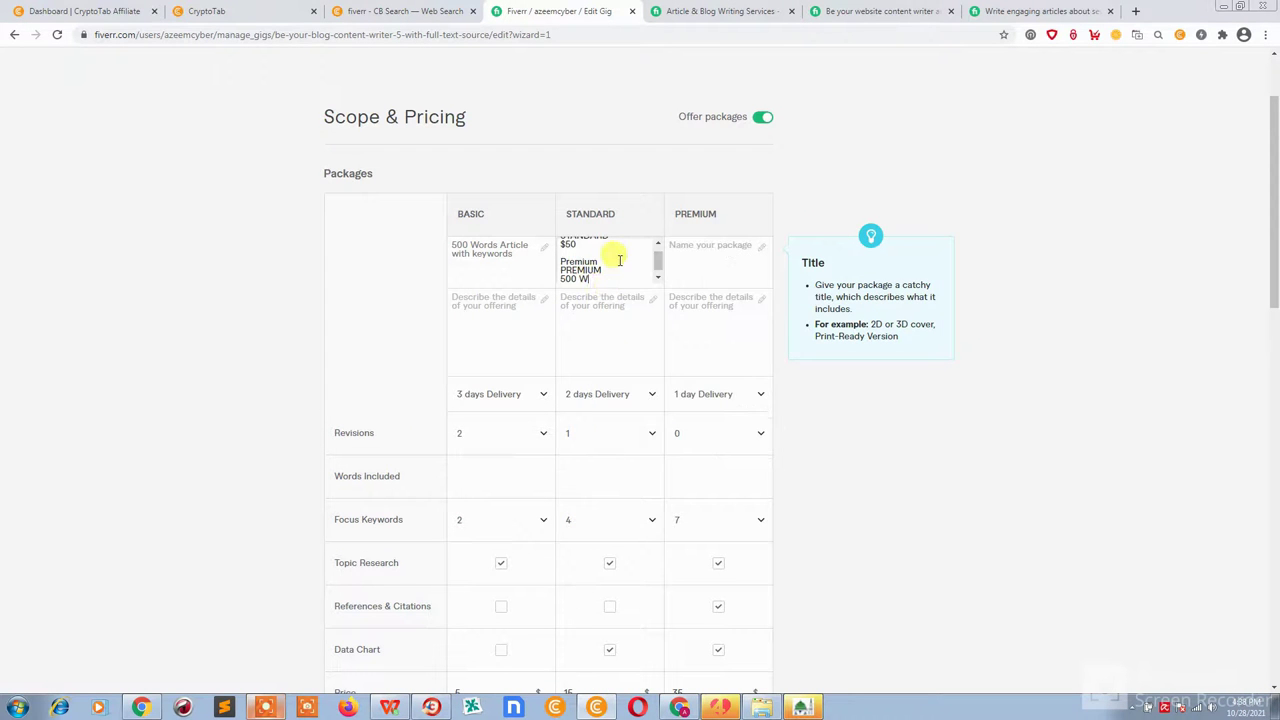
drag(658, 266, 657, 229)
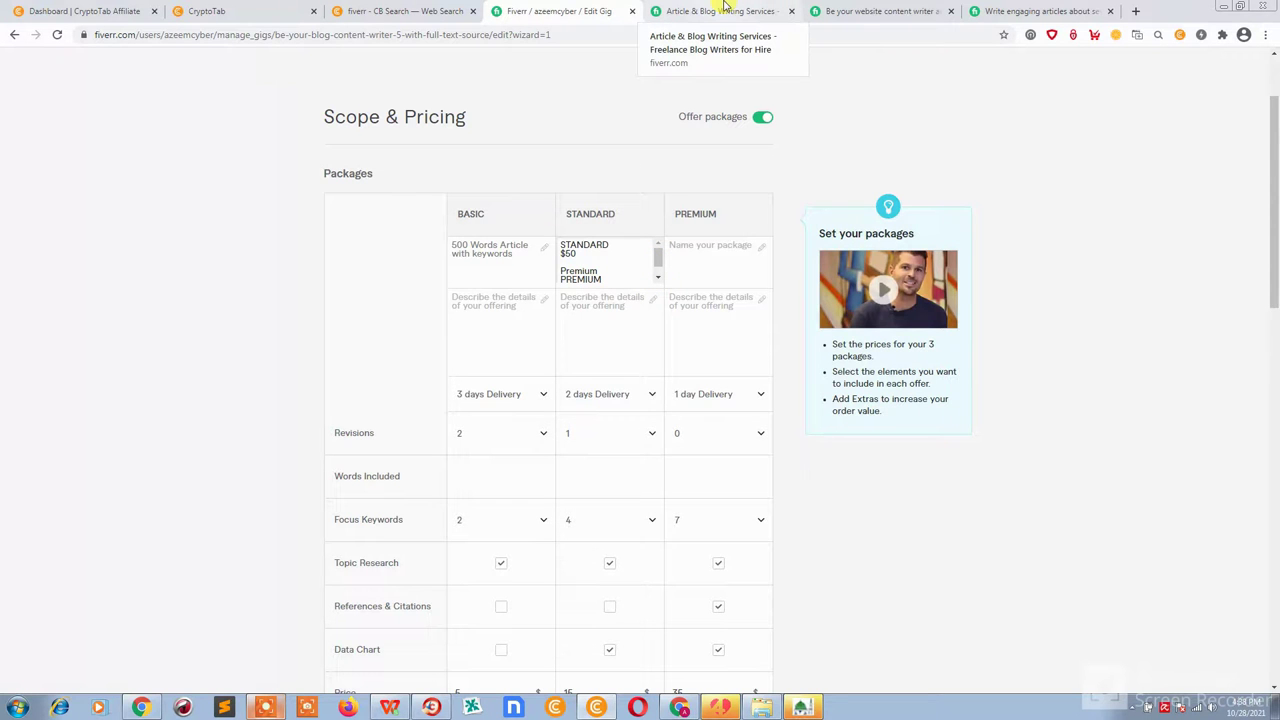
click(609, 262)
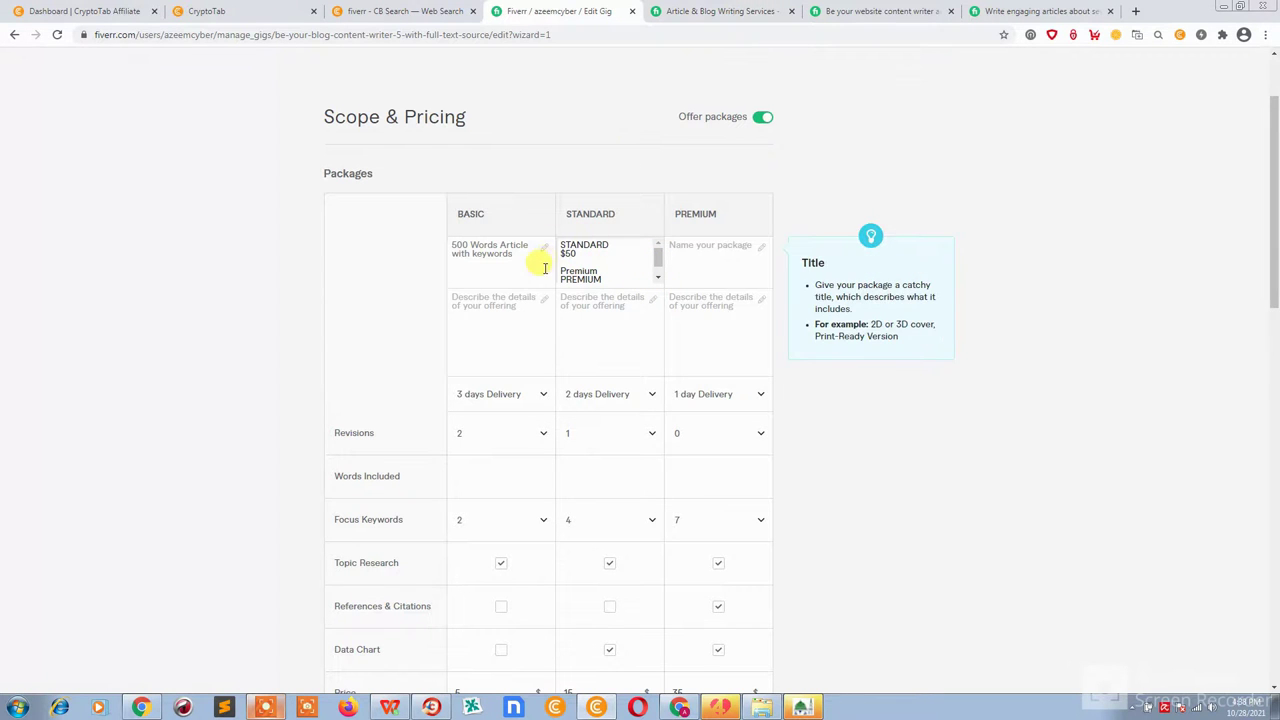
Step: Delete the text from the Basic package name
drag(520, 257, 451, 246)
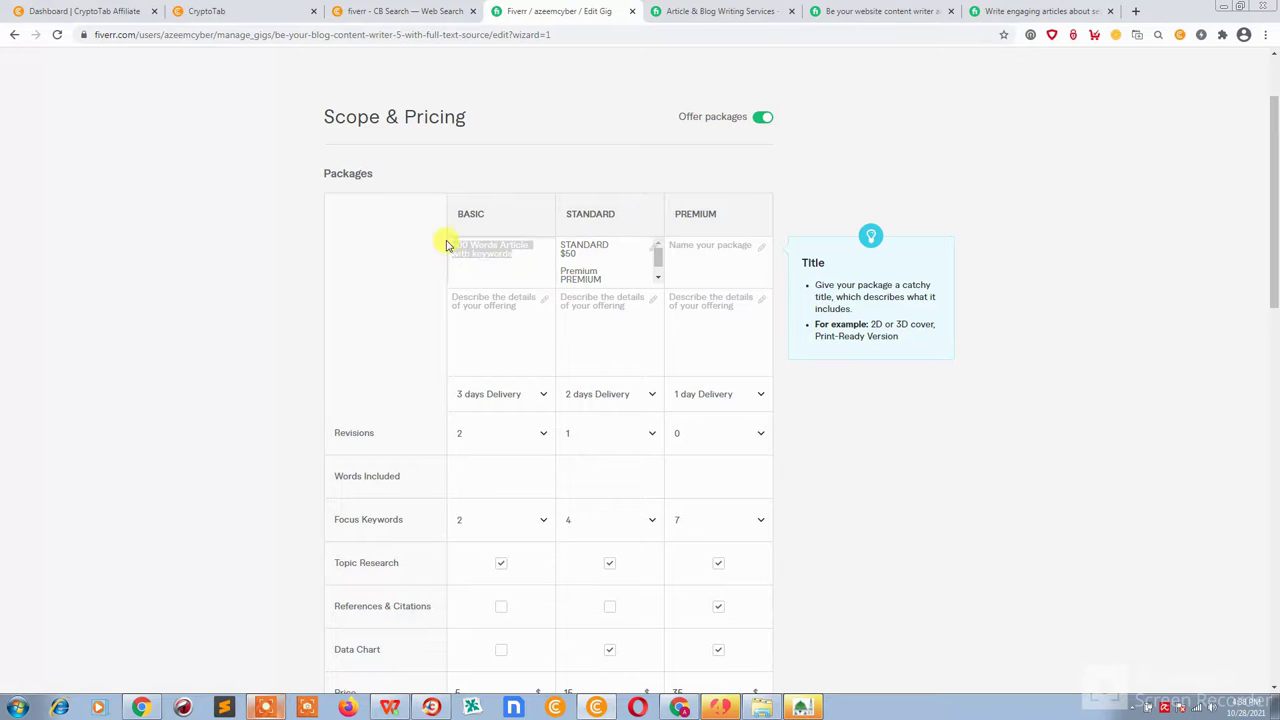
key(BackSpace)
click(483, 340)
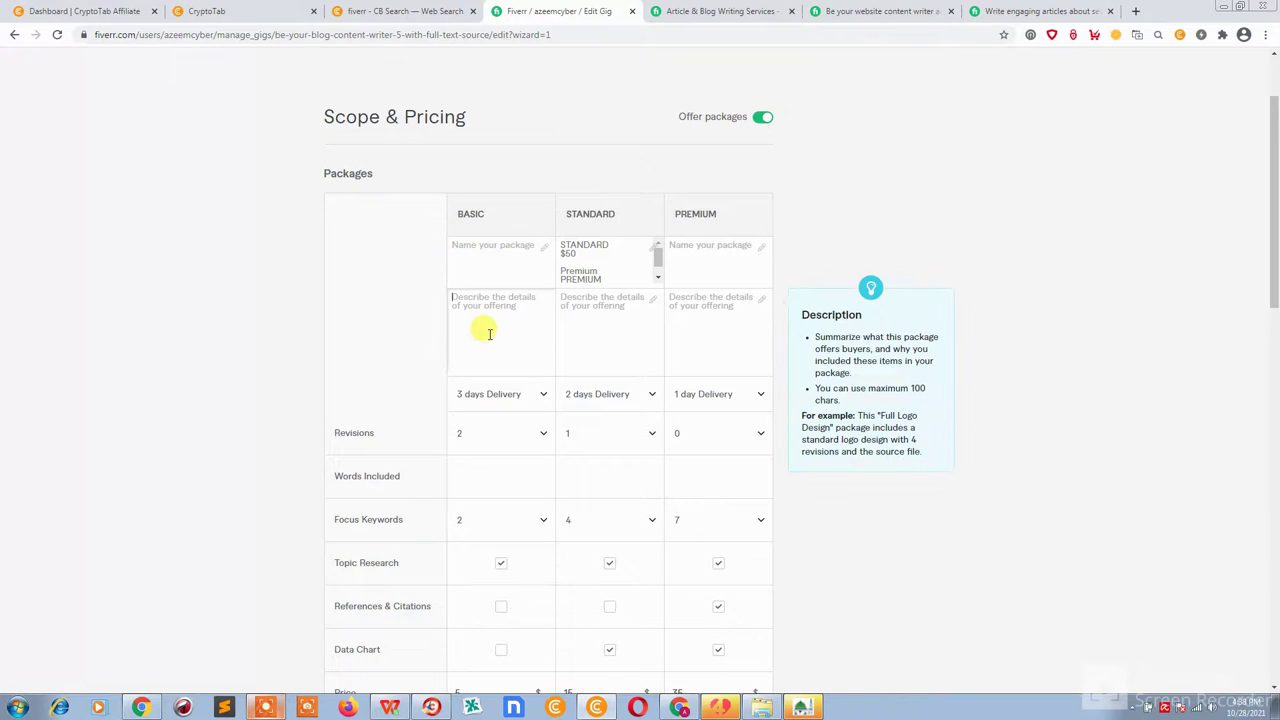
Step: Put '500 Words Article with keywords' in Basic's description and rename Standard to STANDARD
key(ctrl+v)
click(485, 261)
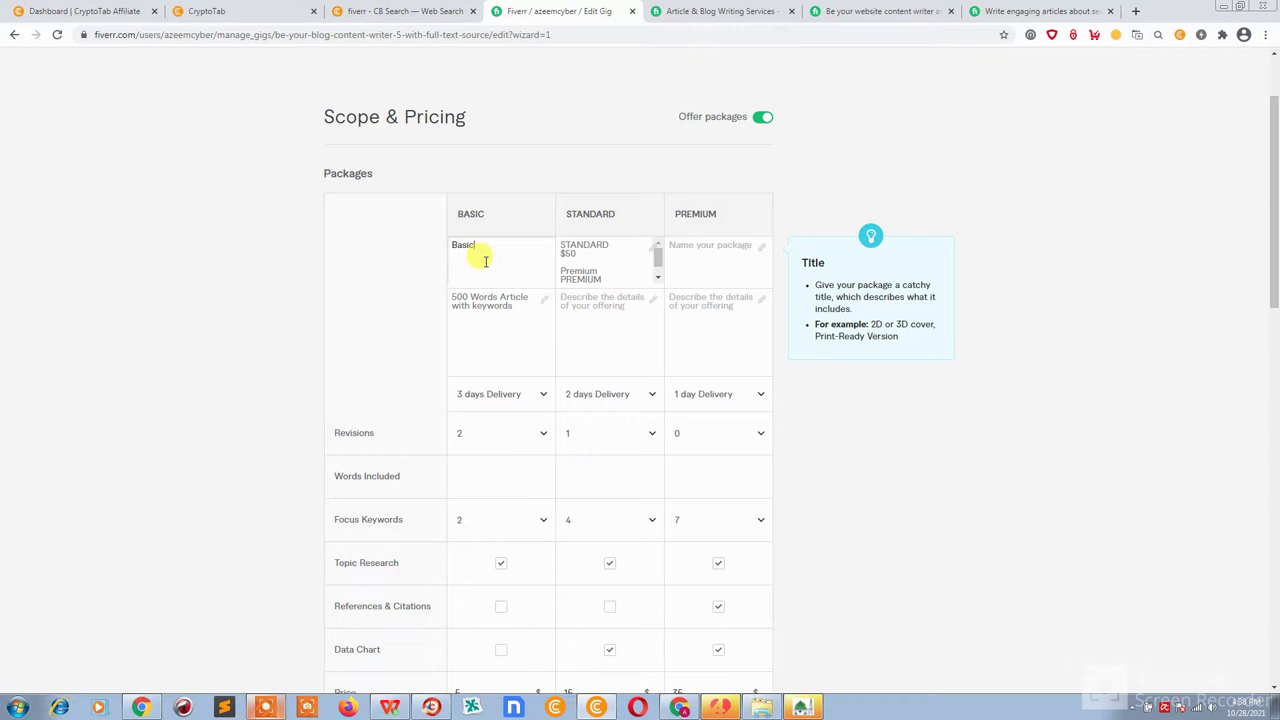
scroll(630, 275, down, 1)
drag(633, 275, 563, 256)
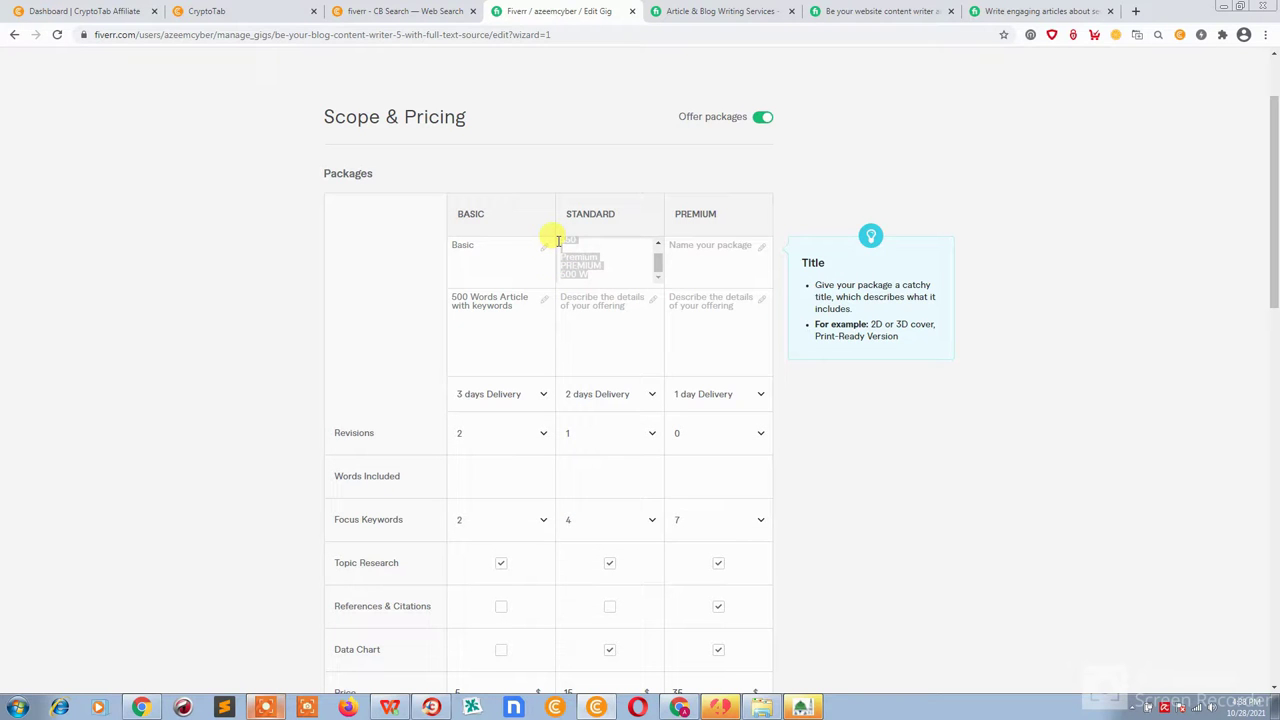
text(STANDARD)
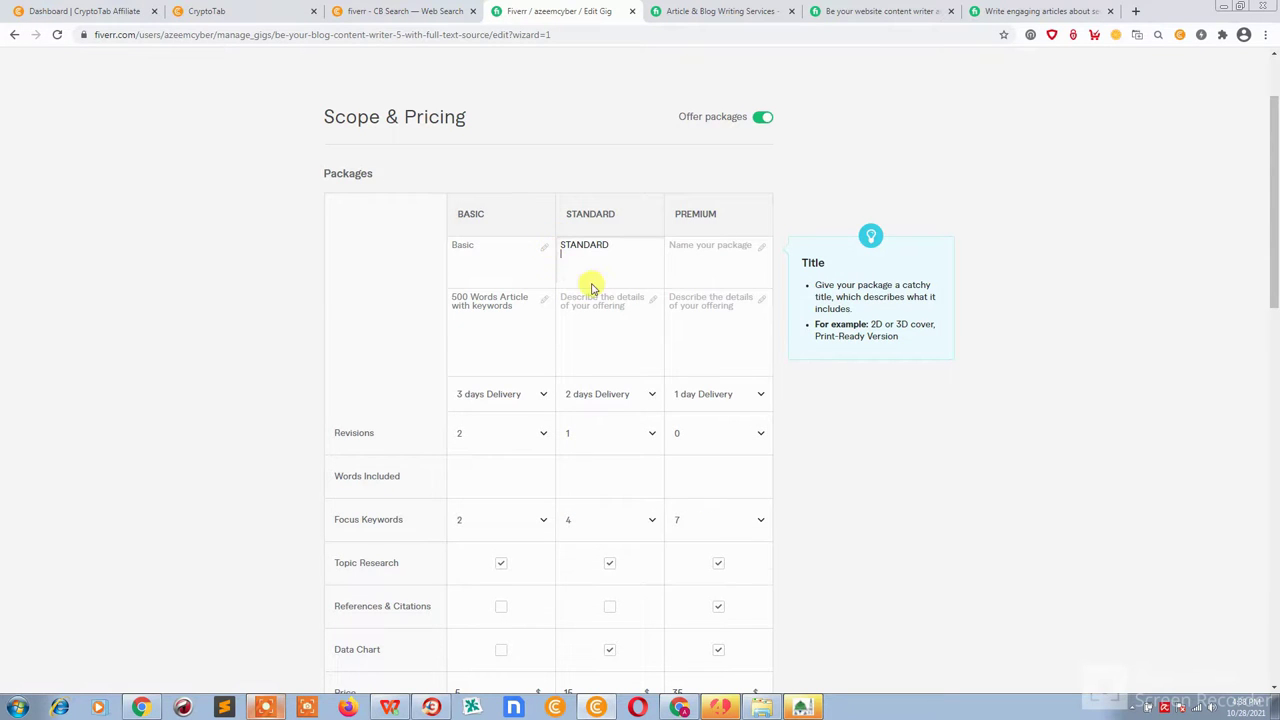
scroll(591, 286, up, 1)
click(596, 451)
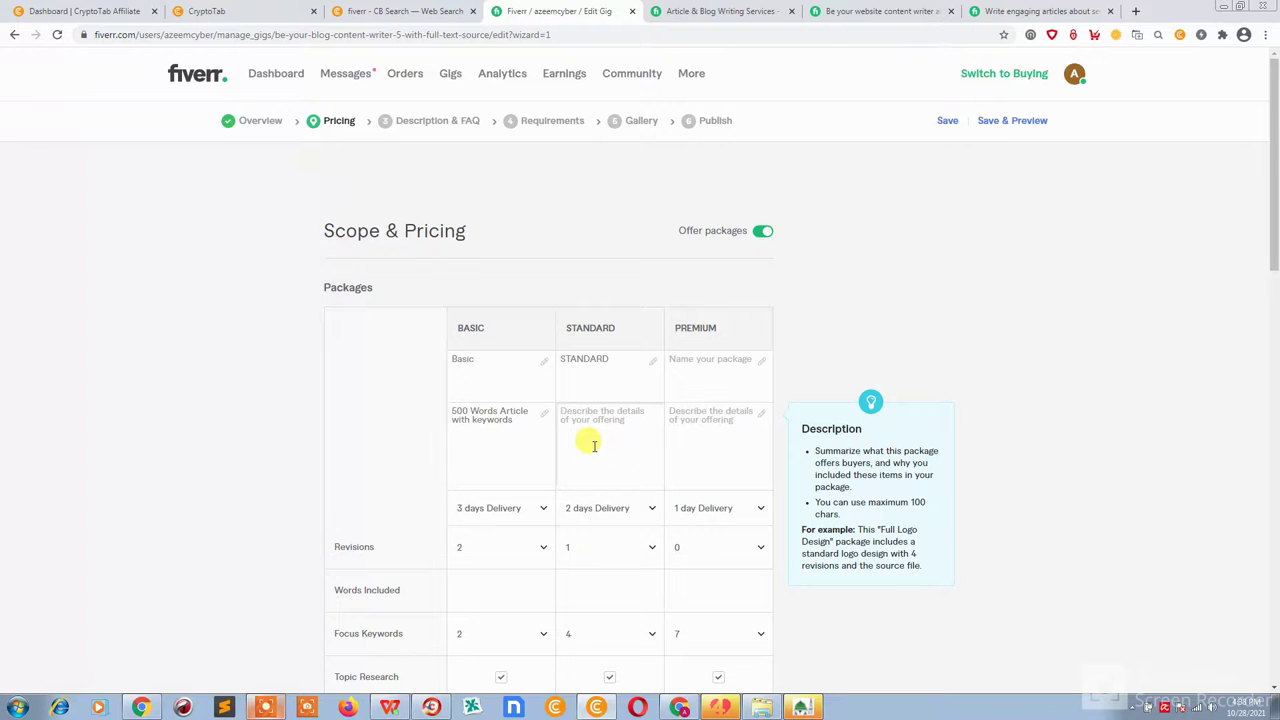
text(500 W)
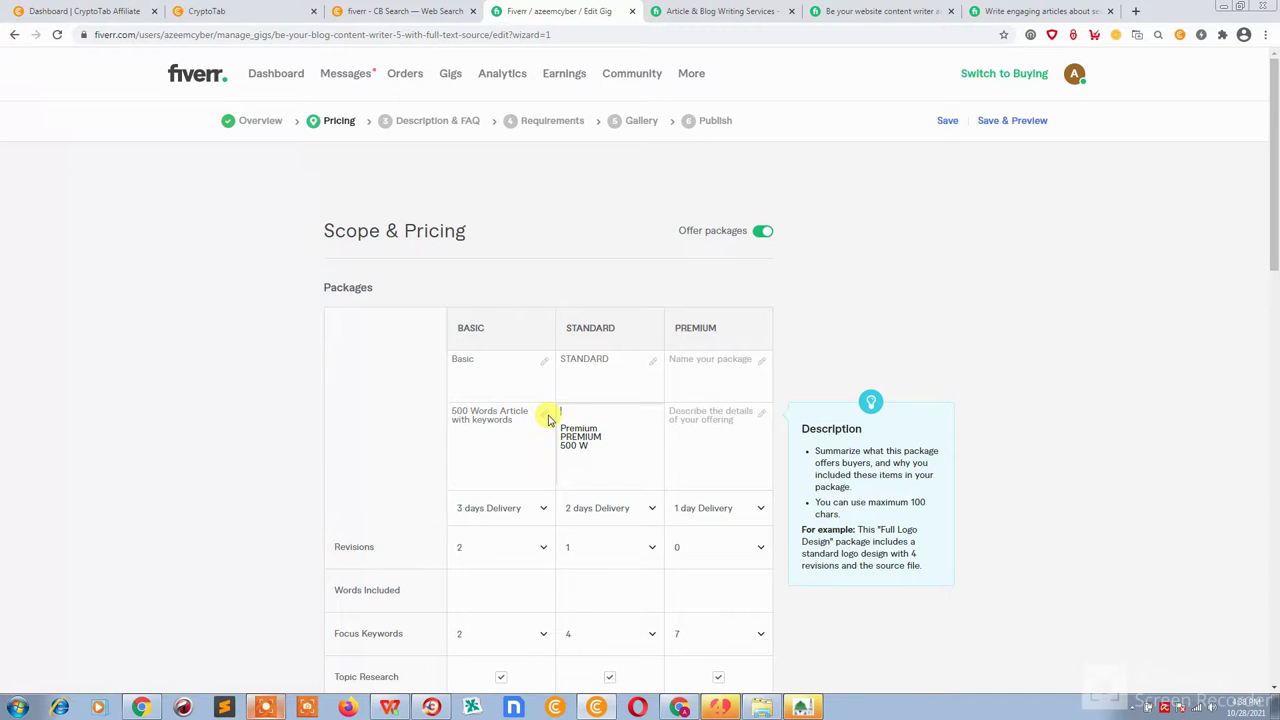
key(Delete)
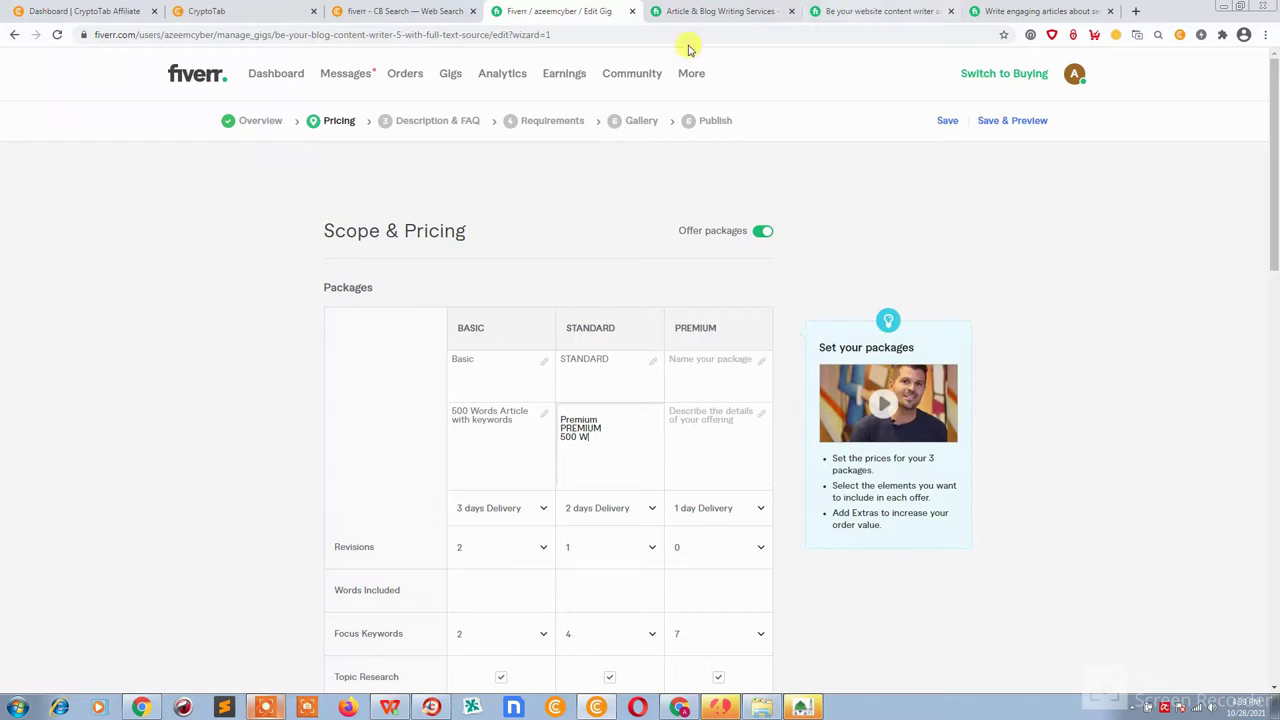
Step: Copy the competitor's Standard description, 'In-depth 1000 words article with keyword research'
click(858, 11)
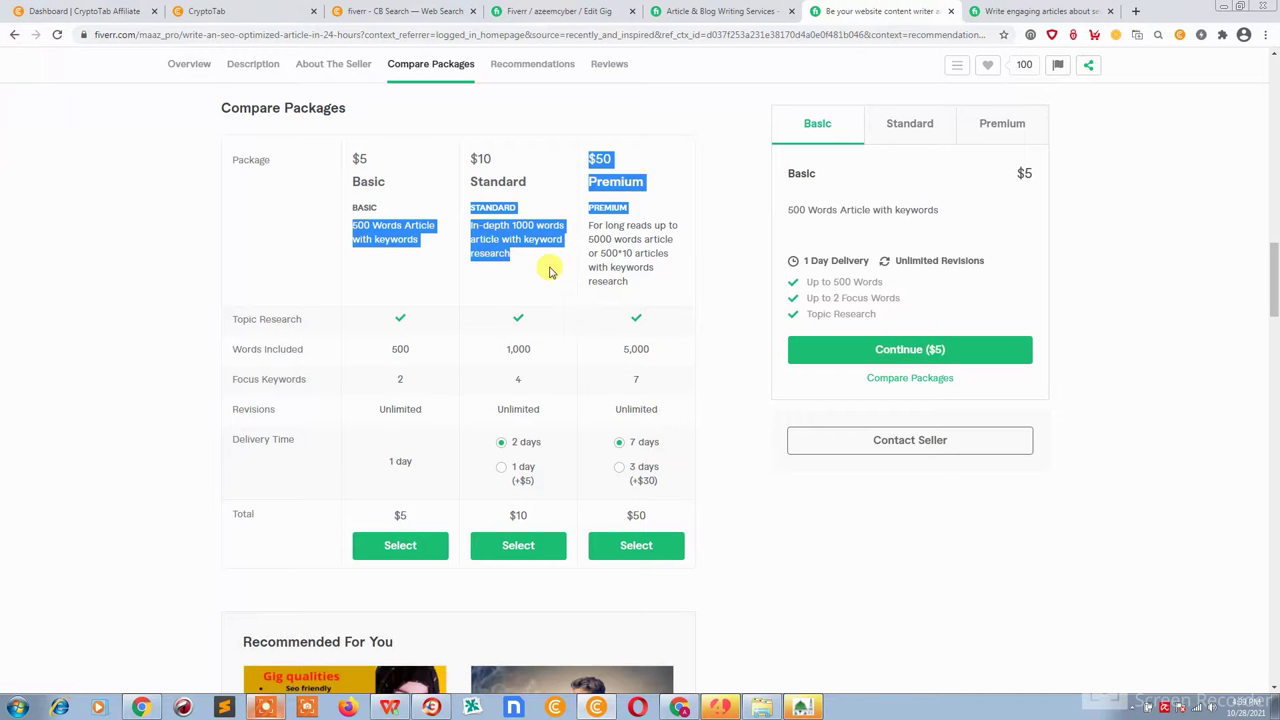
click(507, 259)
drag(472, 226, 510, 254)
right_click(481, 245)
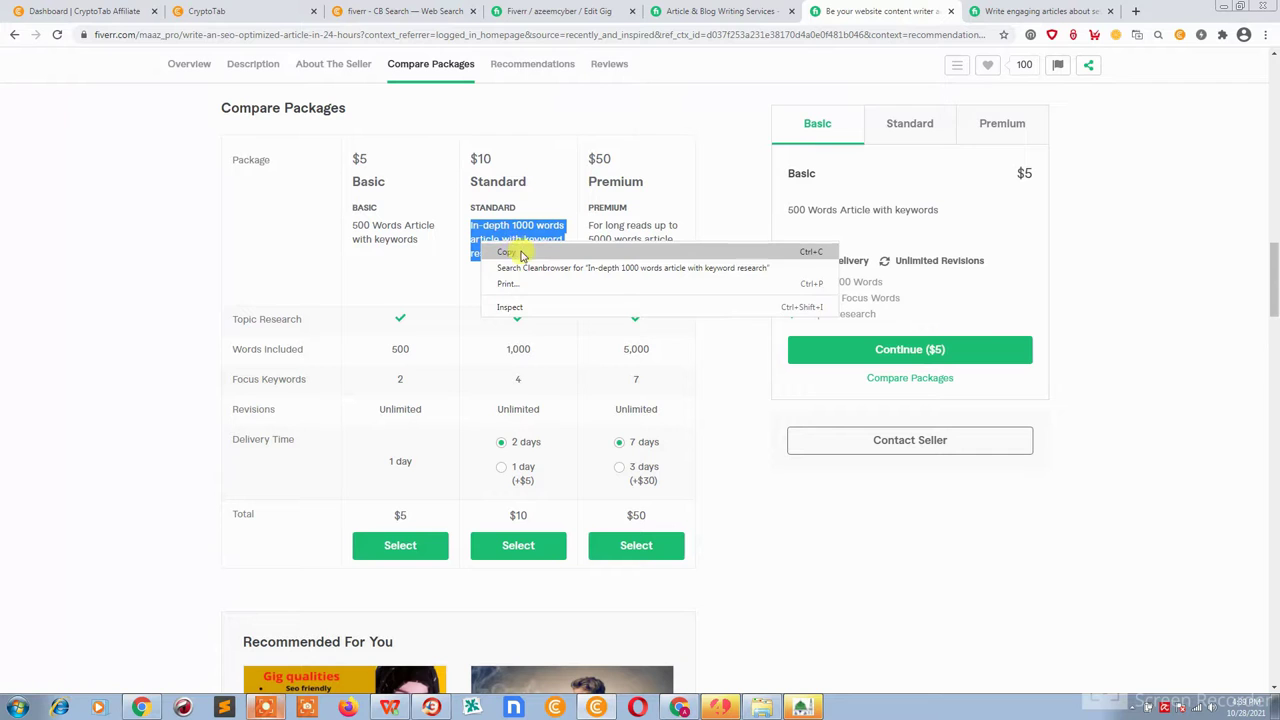
click(520, 254)
Step: Replace the Standard description's leftover text with the copied competitor description
click(575, 11)
click(532, 466)
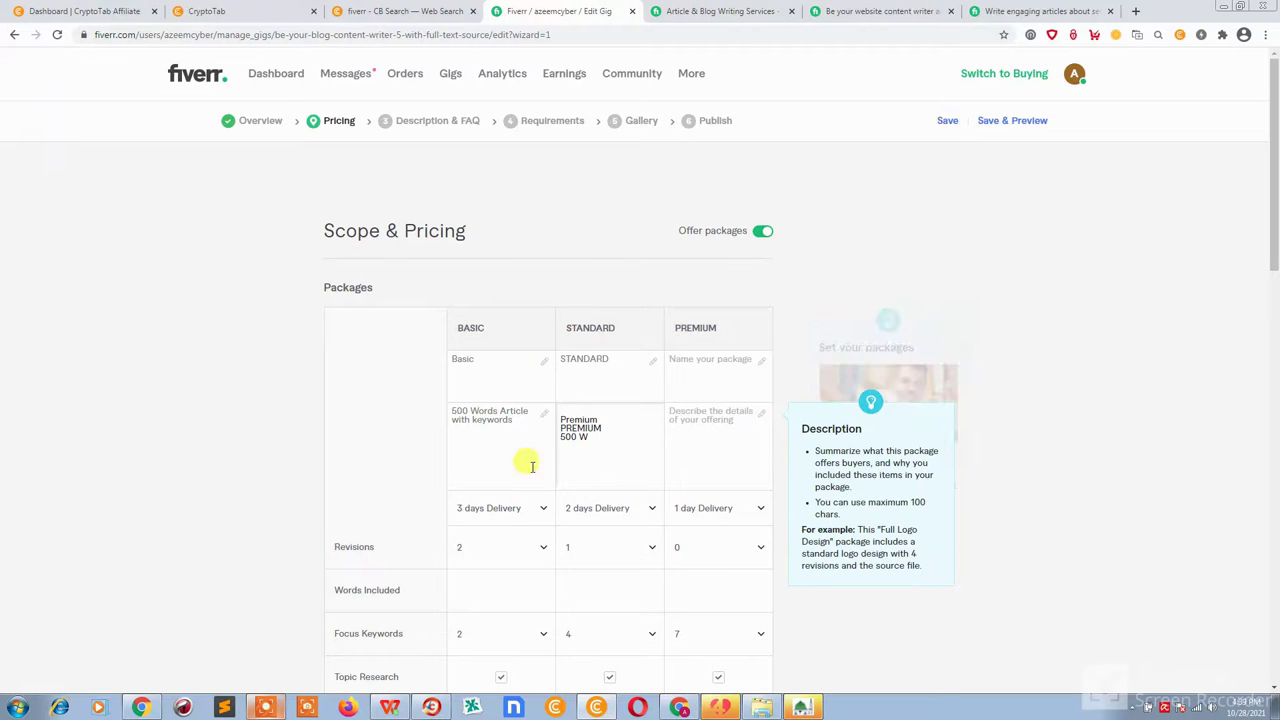
drag(592, 437, 546, 400)
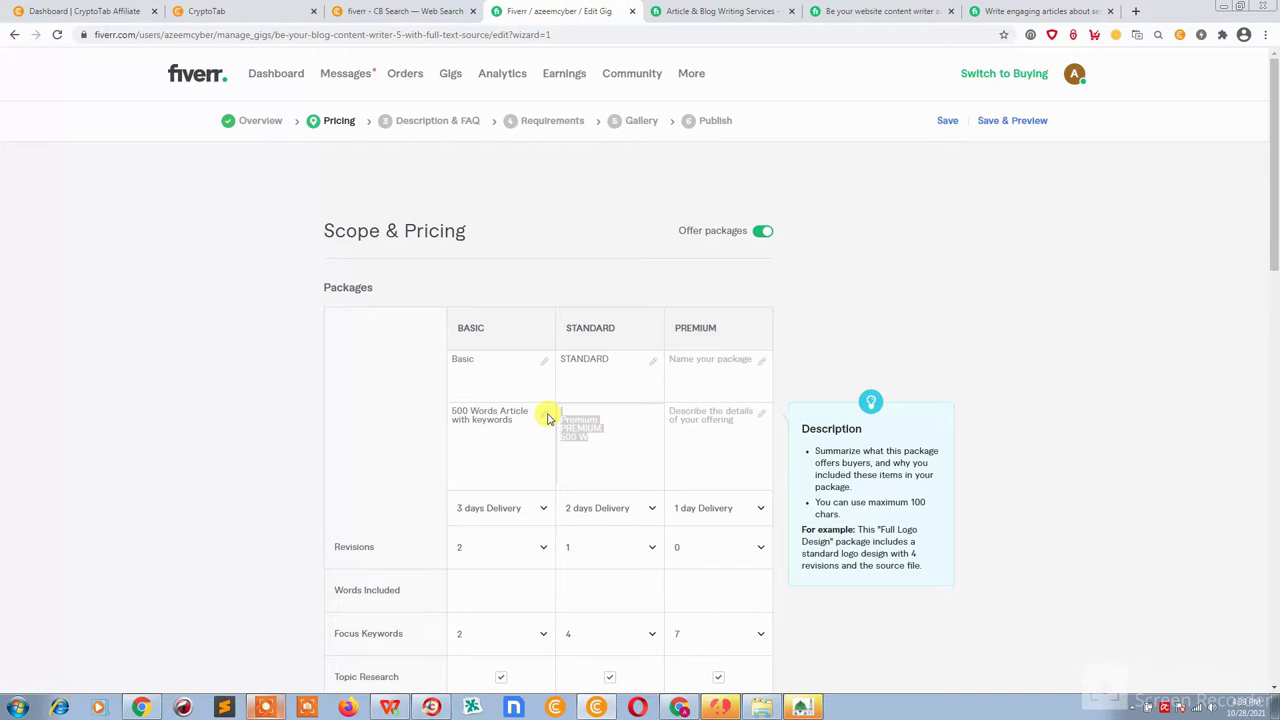
key(ctrl+v)
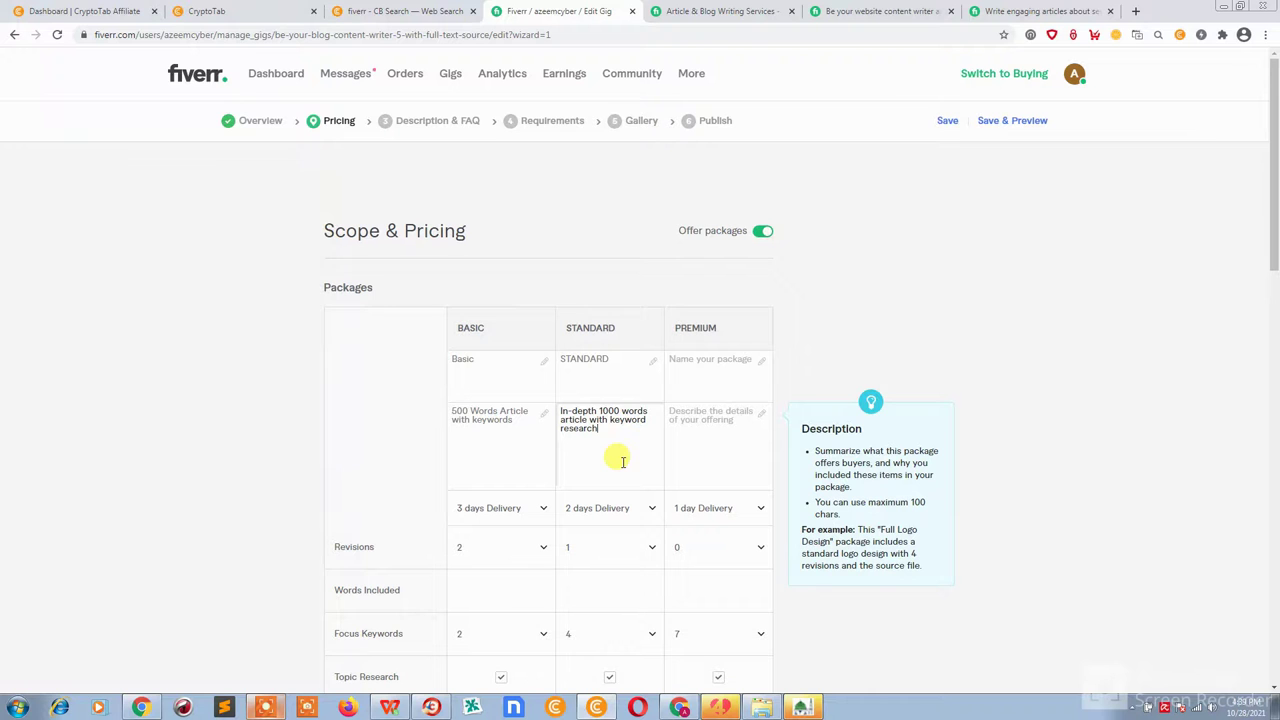
click(699, 368)
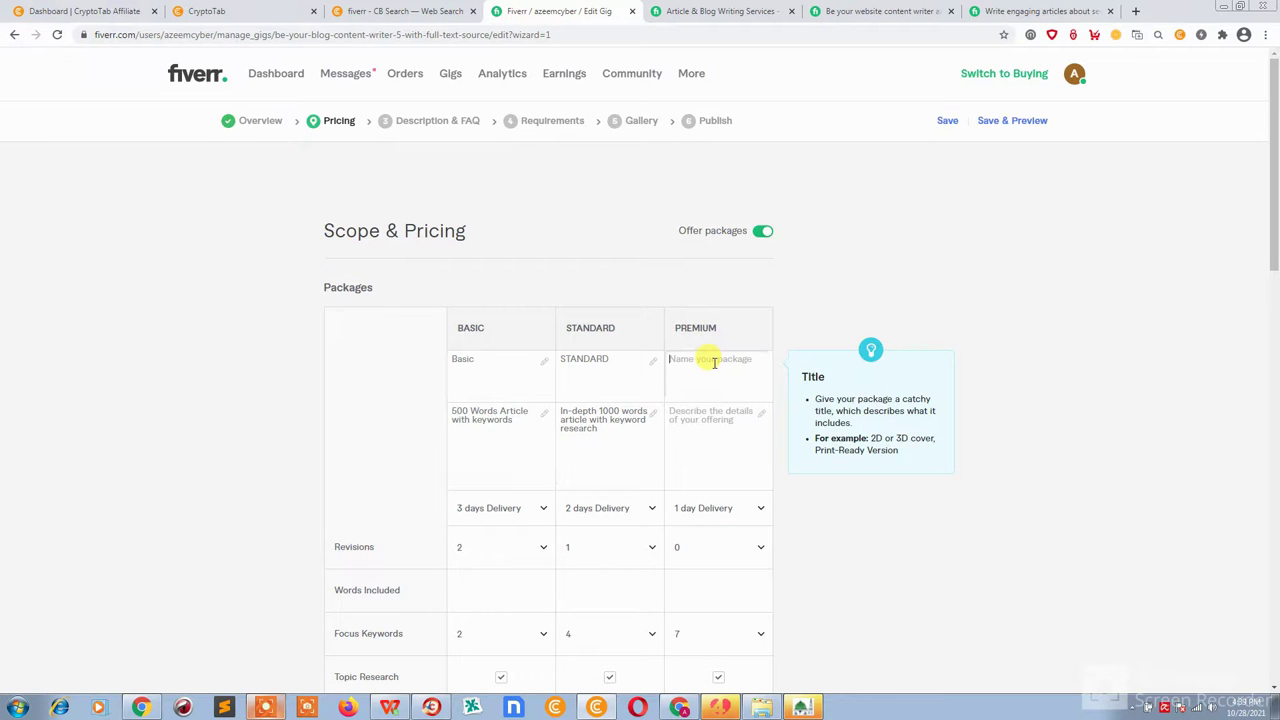
Step: Copy the competitor's Premium description into the Premium description: 'For long reads up to 5000 words…'
click(872, 11)
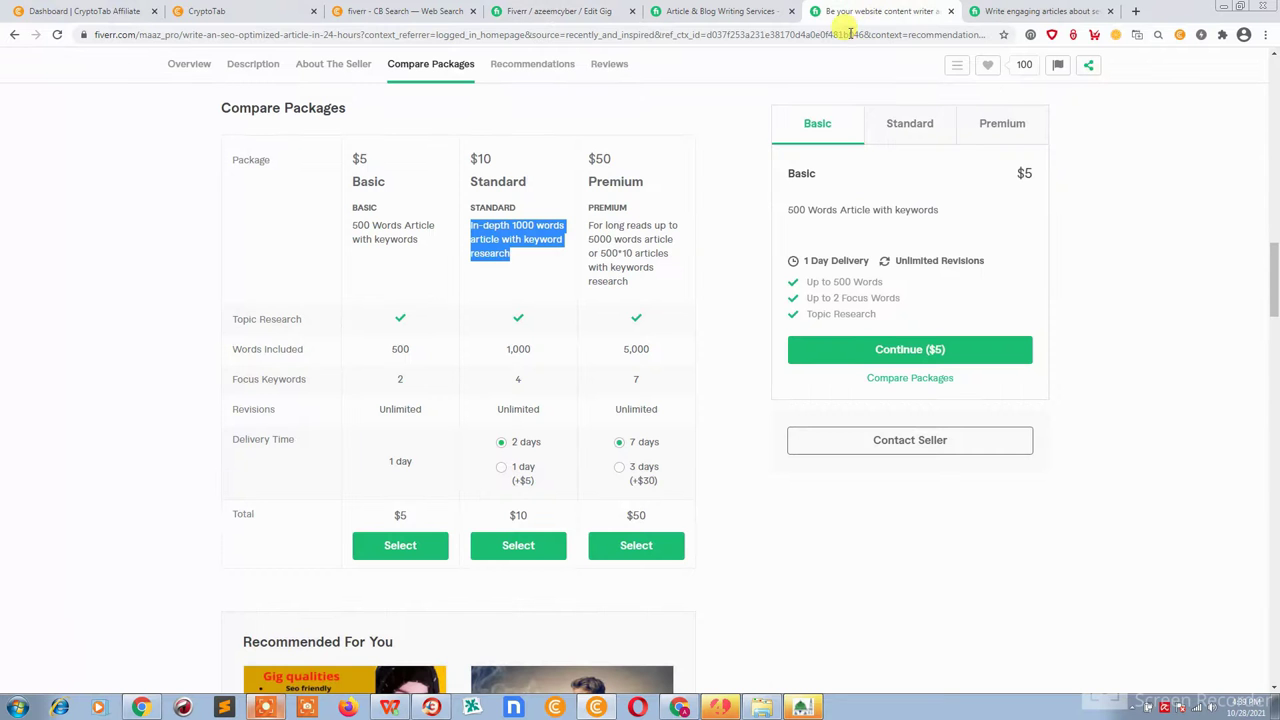
drag(590, 178, 663, 277)
click(579, 224)
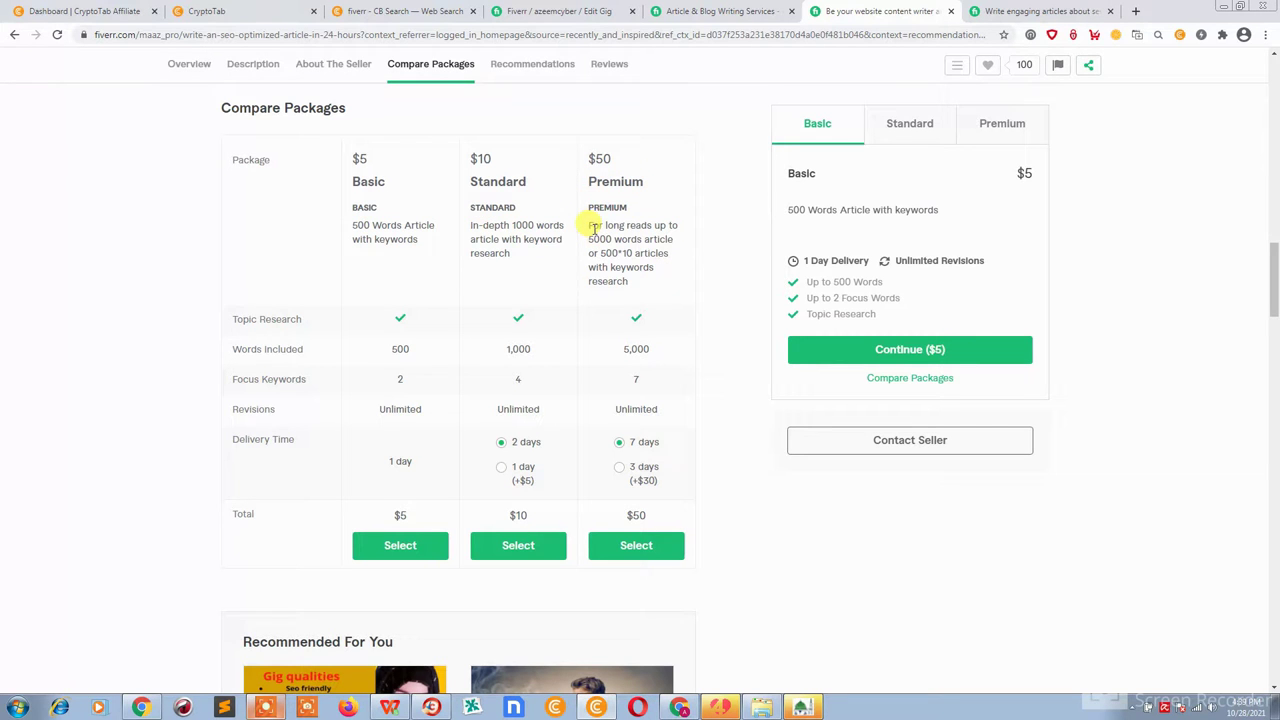
drag(588, 225, 677, 275)
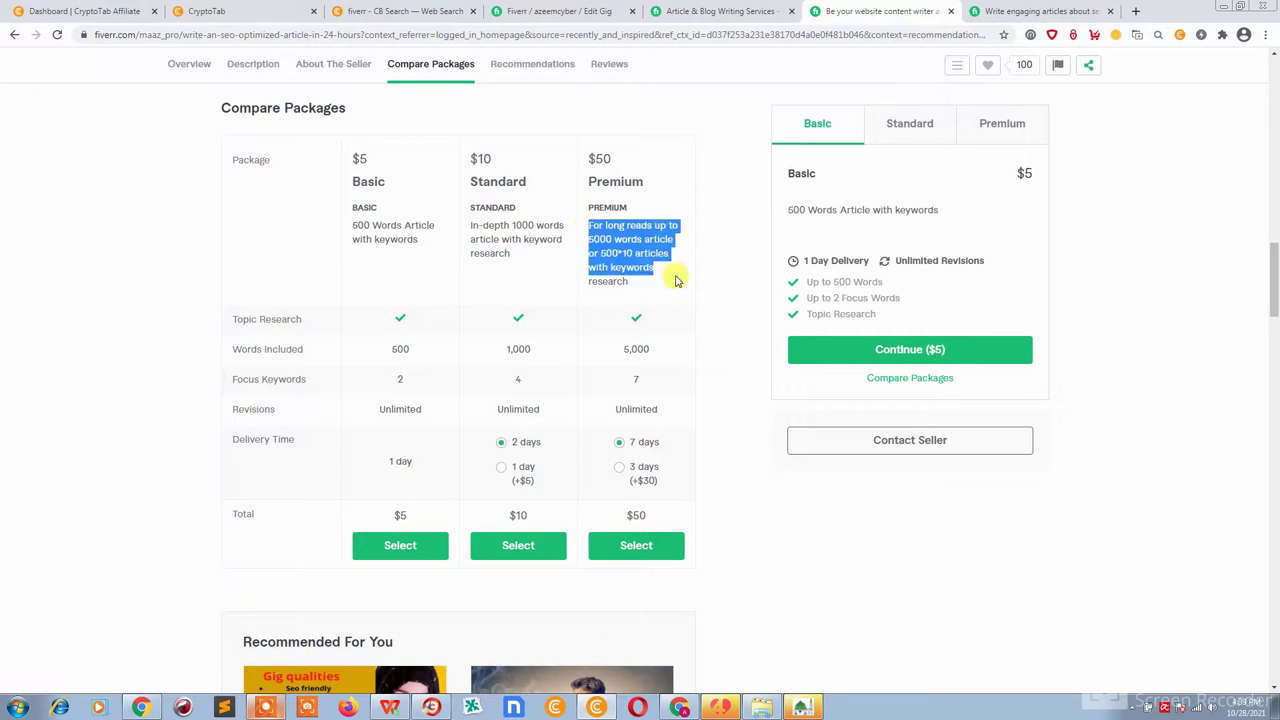
right_click(594, 256)
click(614, 261)
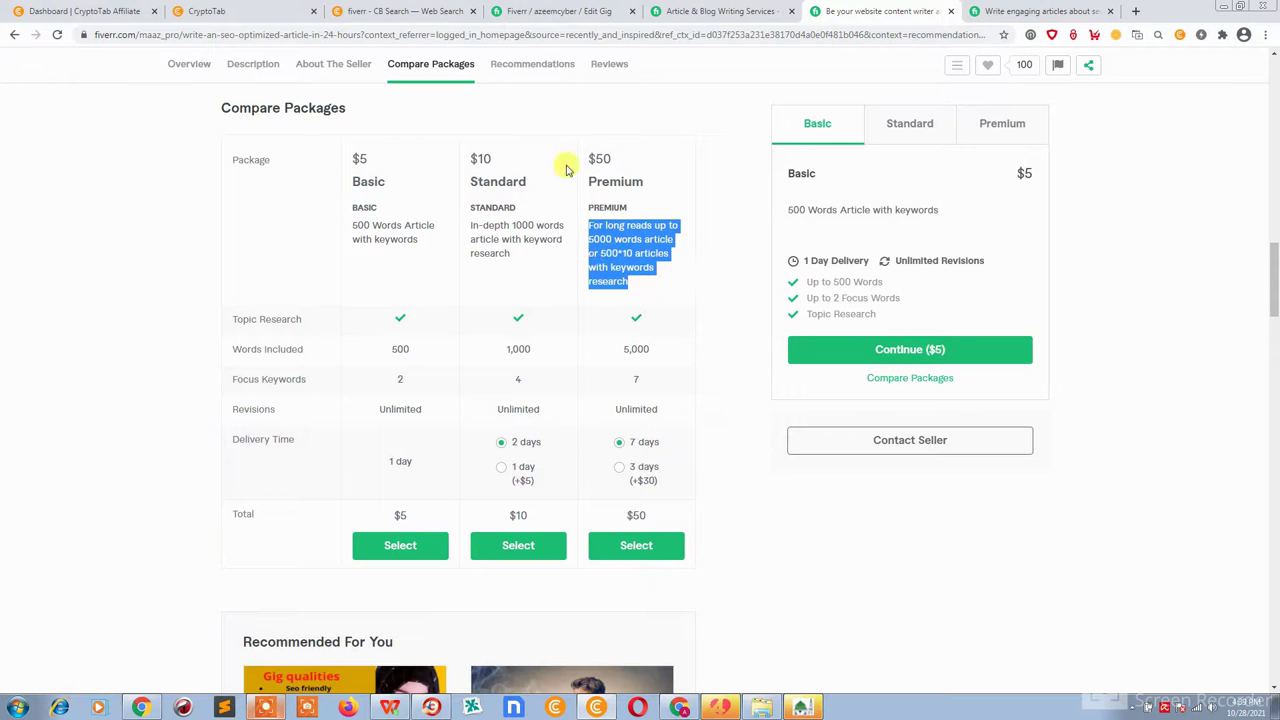
click(622, 13)
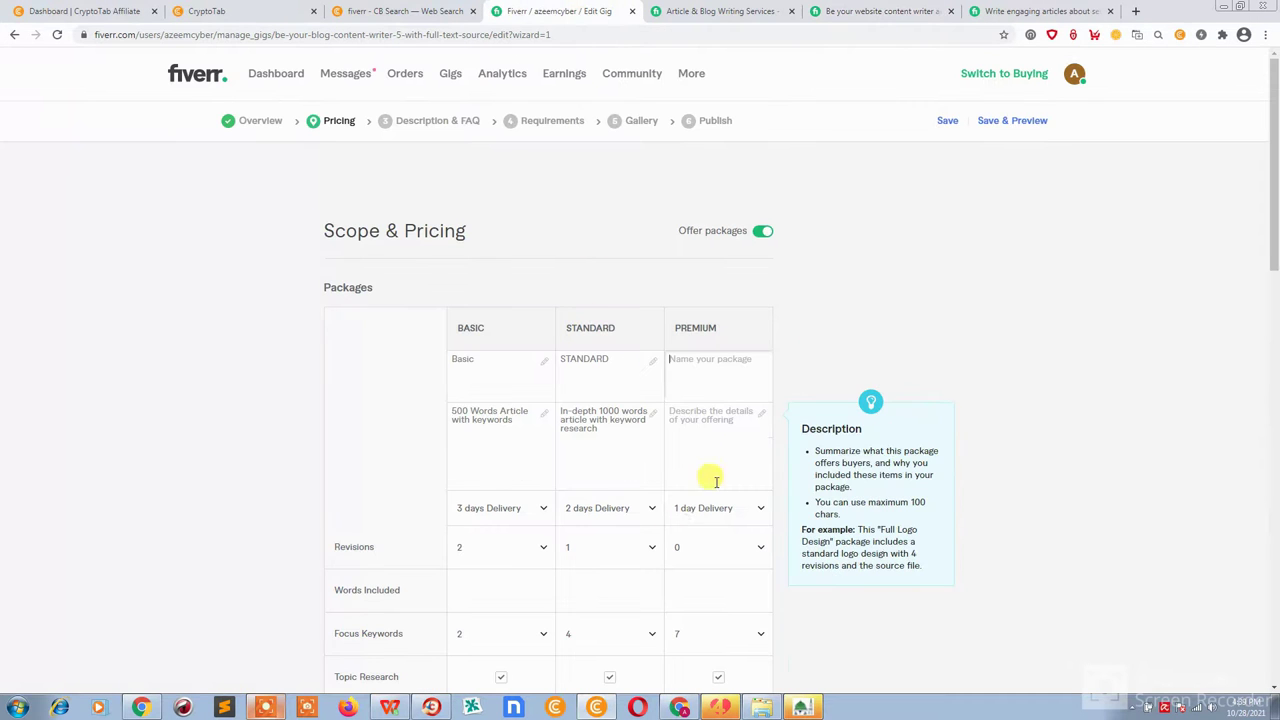
click(691, 410)
right_click(704, 417)
click(718, 492)
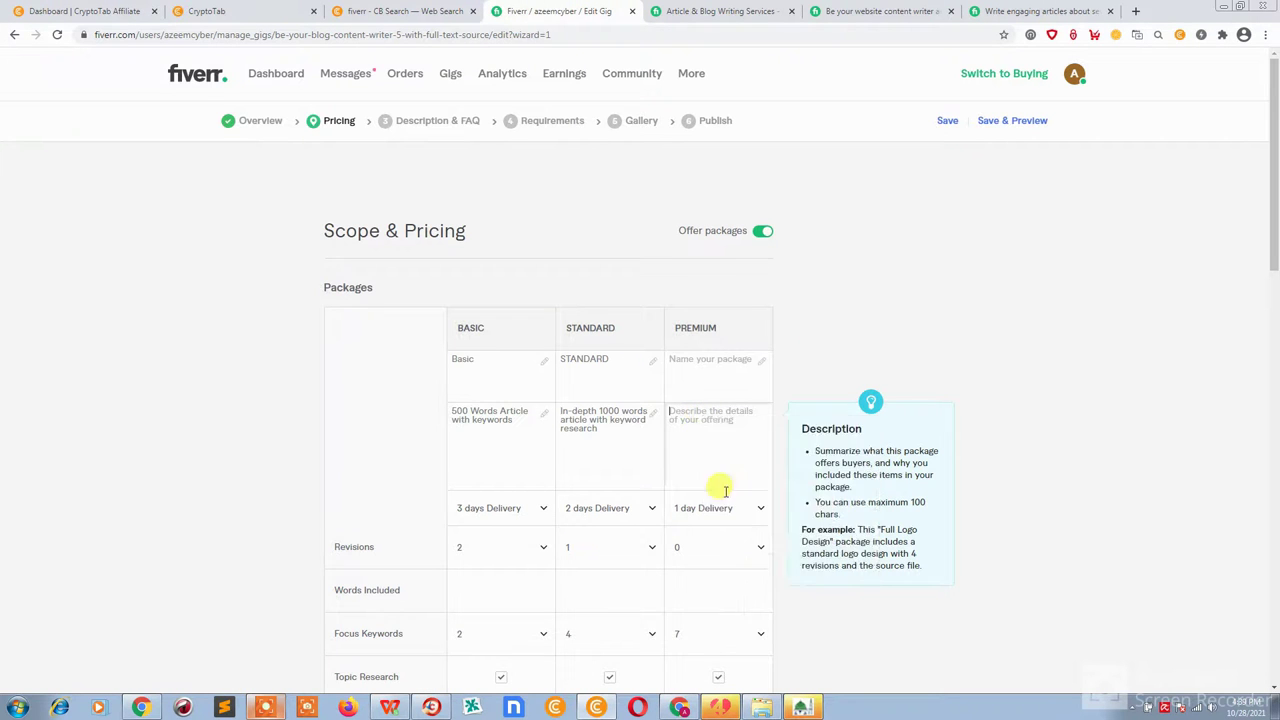
click(684, 362)
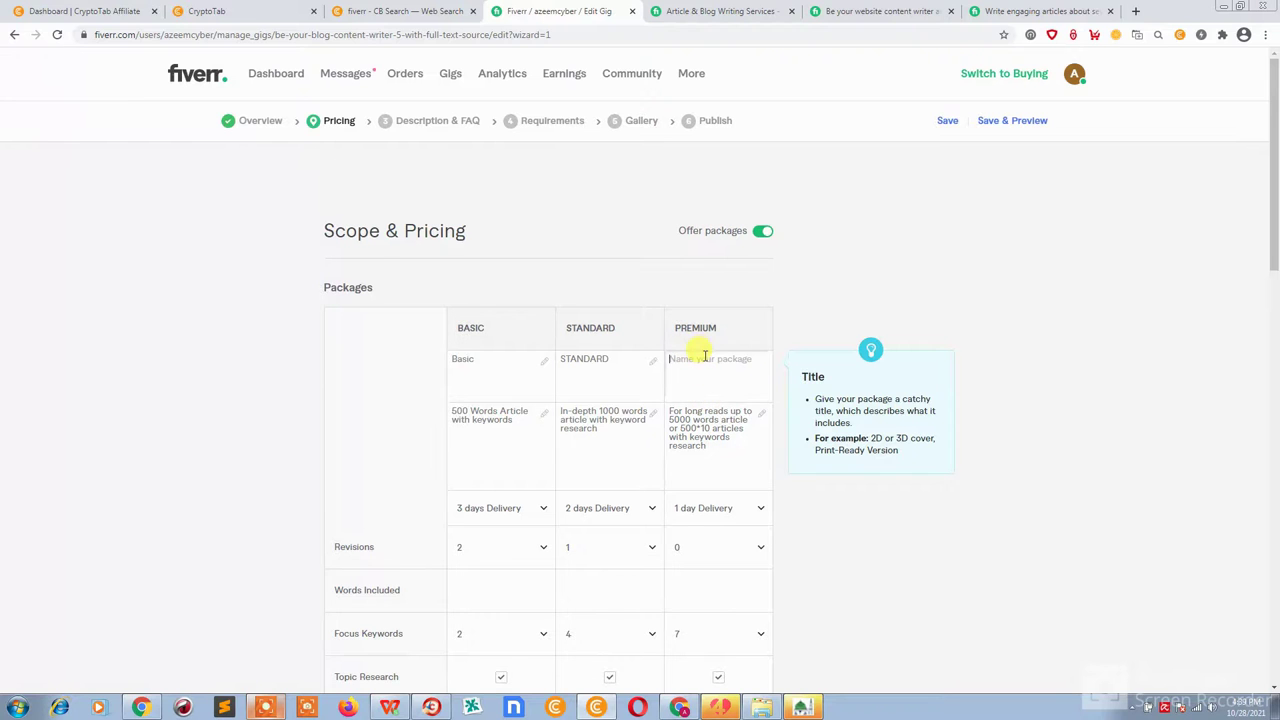
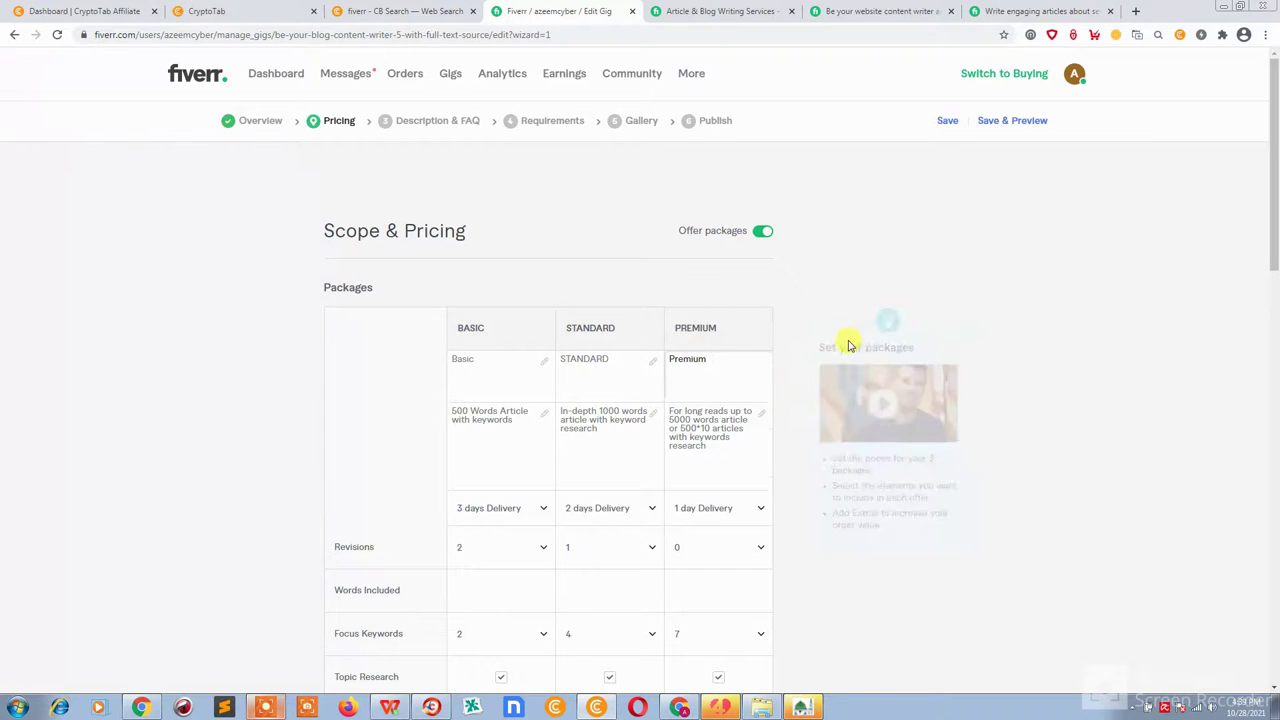
Step: Set extra fast delivery times to 4 days for Basic, 3 days for Standard and 1 day for Premium
scroll(406, 443, down, 1)
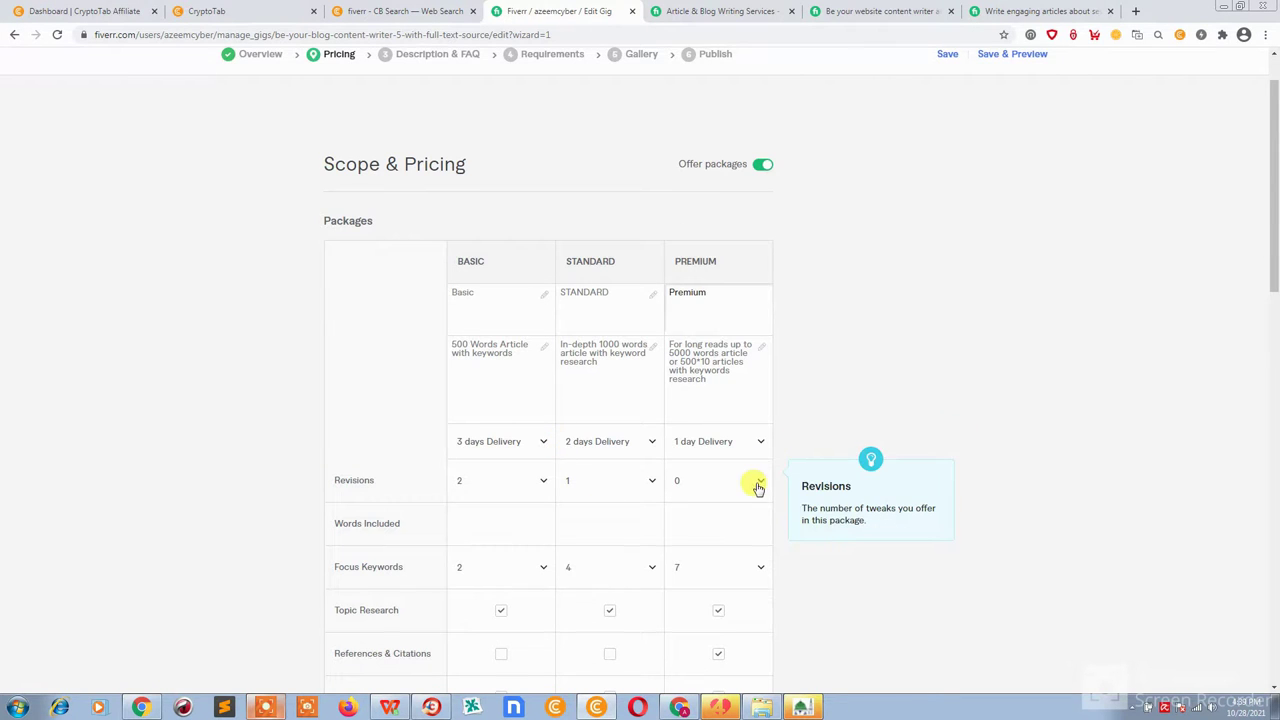
scroll(765, 478, down, 2)
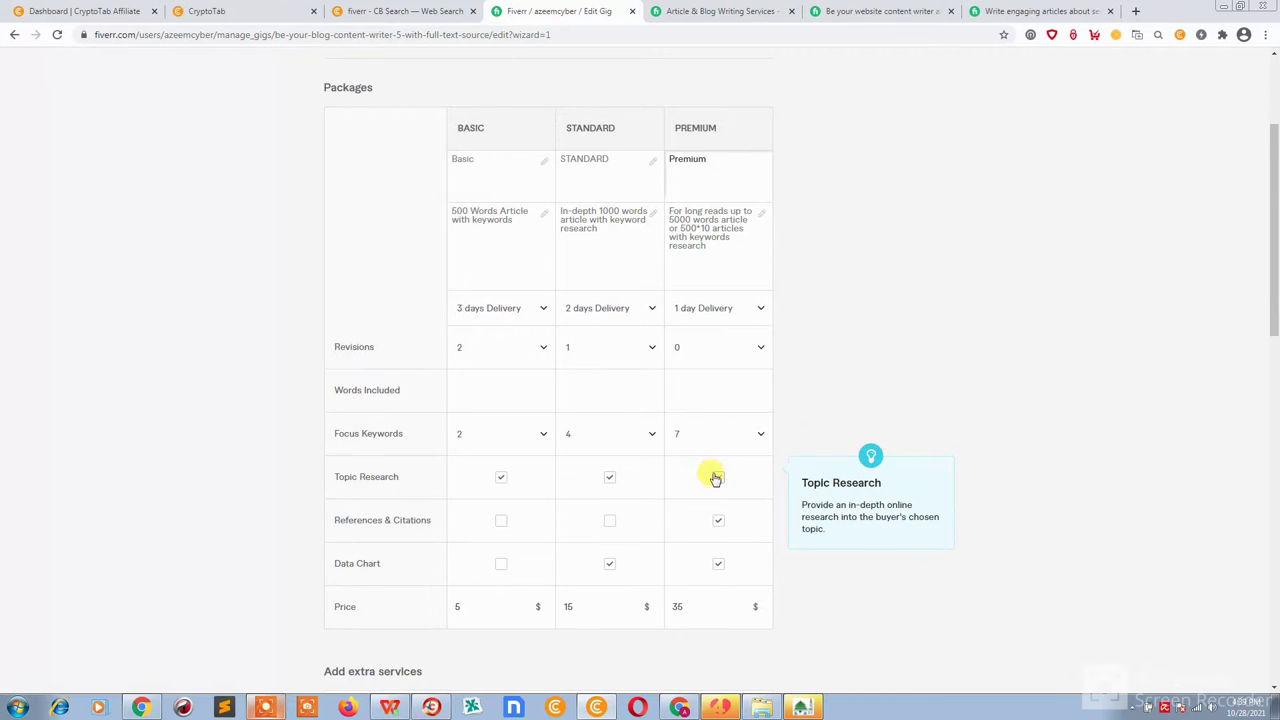
scroll(714, 479, down, 2)
scroll(420, 481, down, 4)
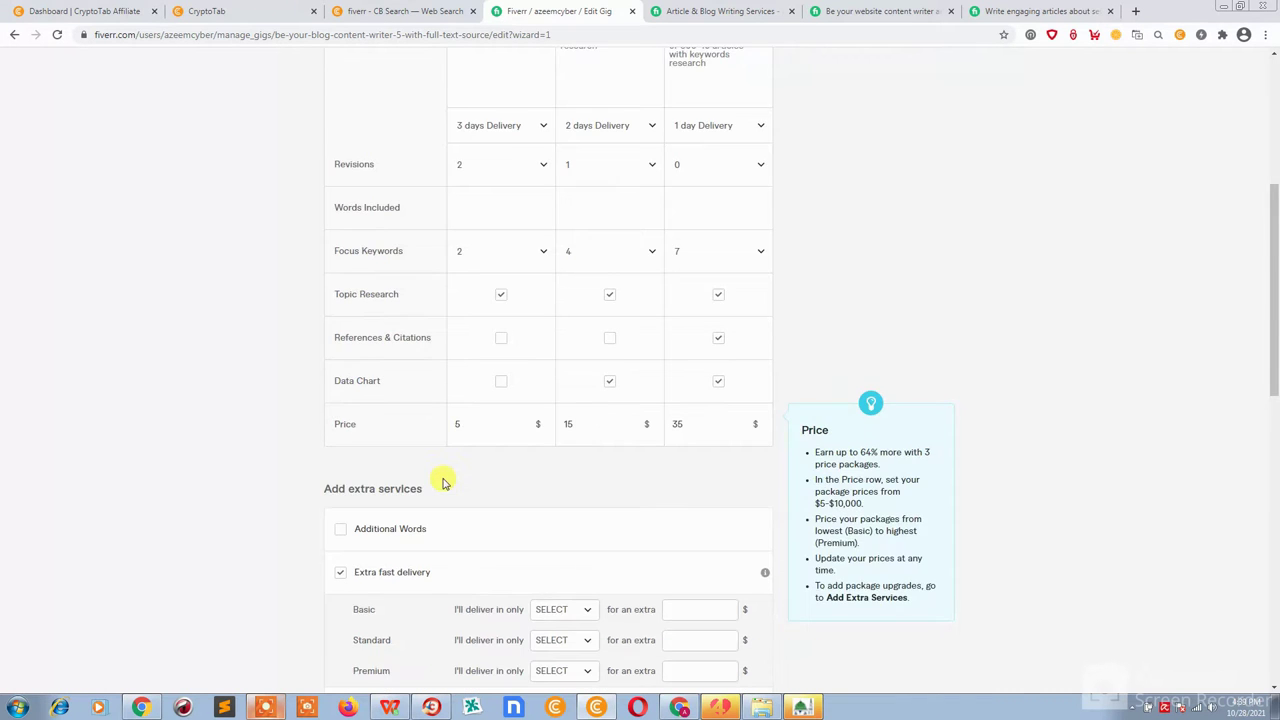
click(589, 393)
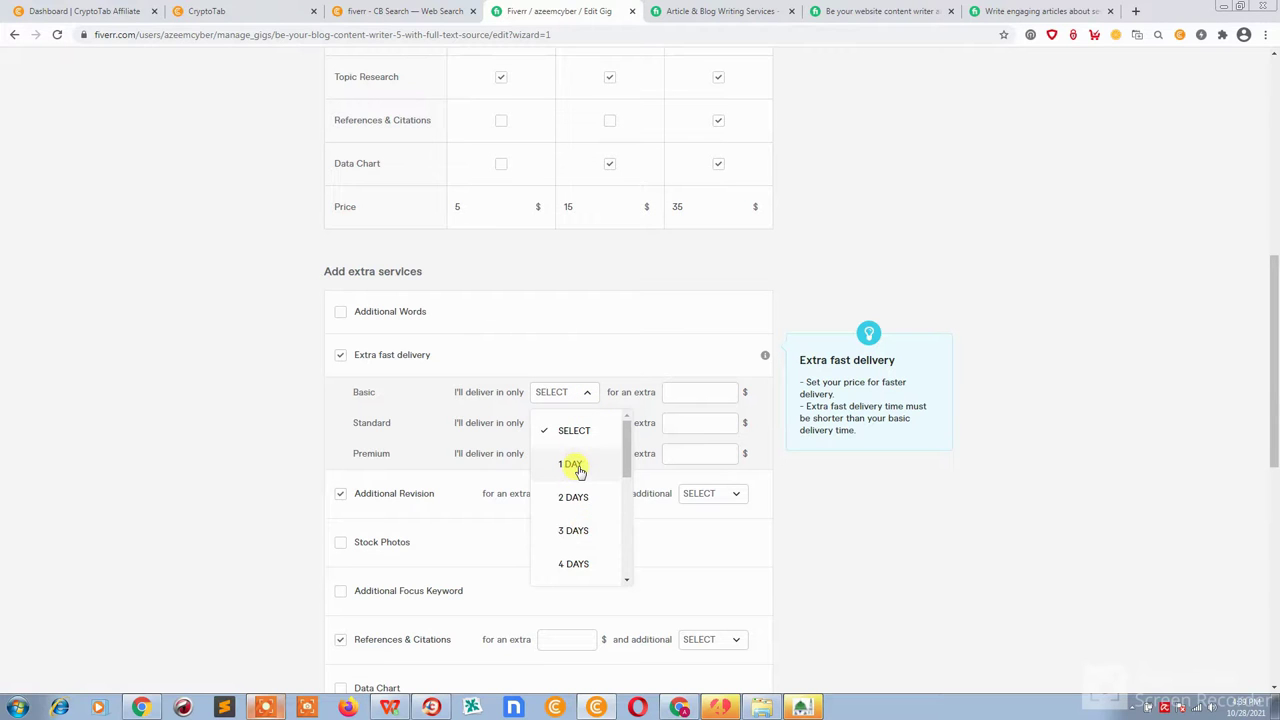
click(574, 563)
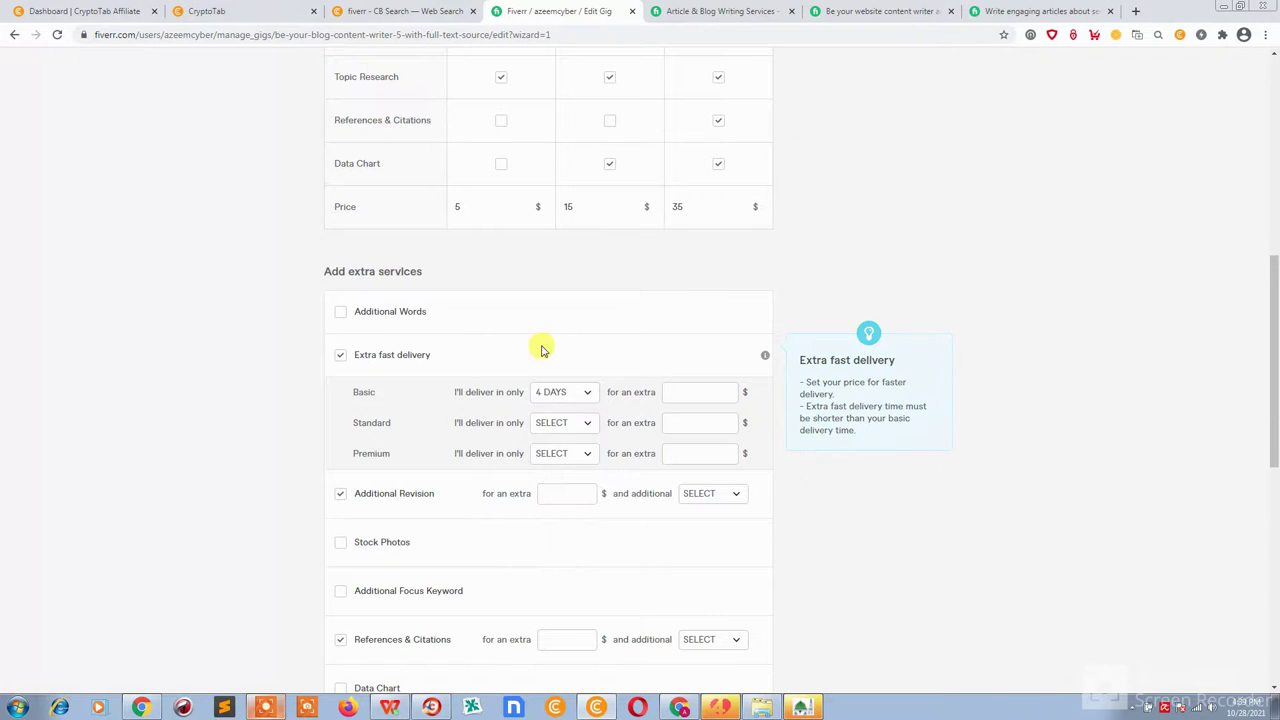
click(578, 424)
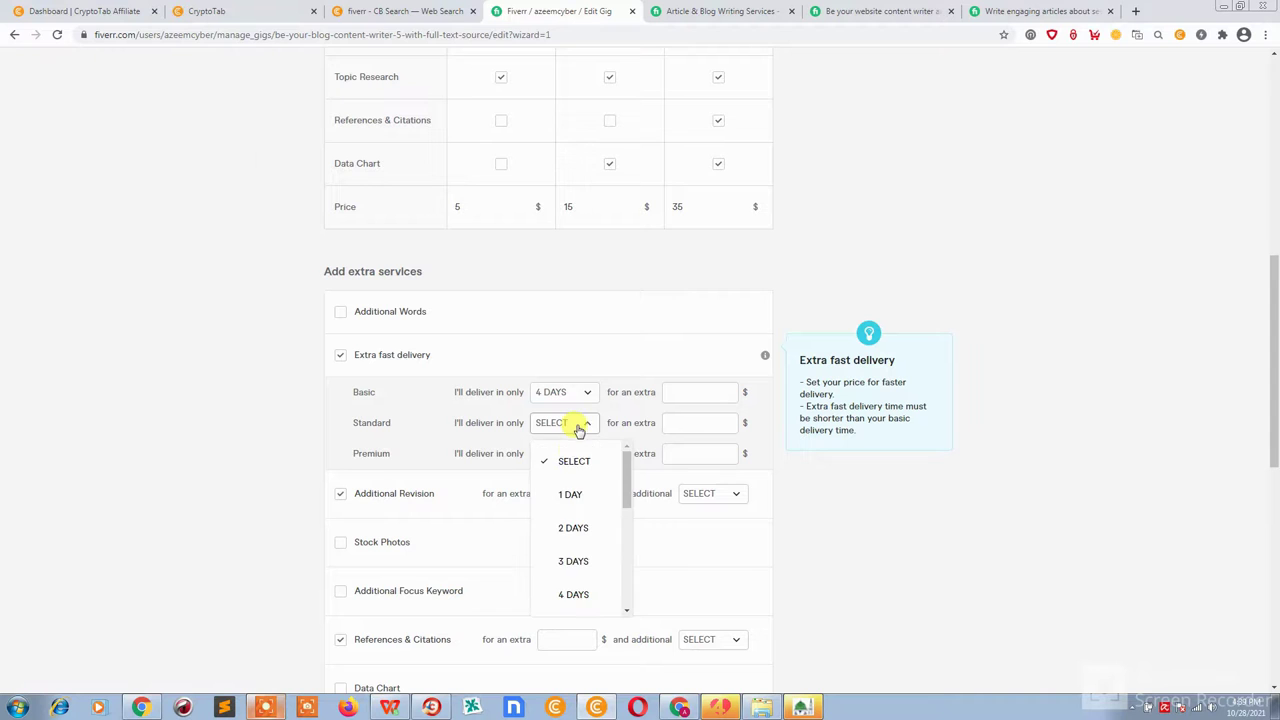
click(575, 562)
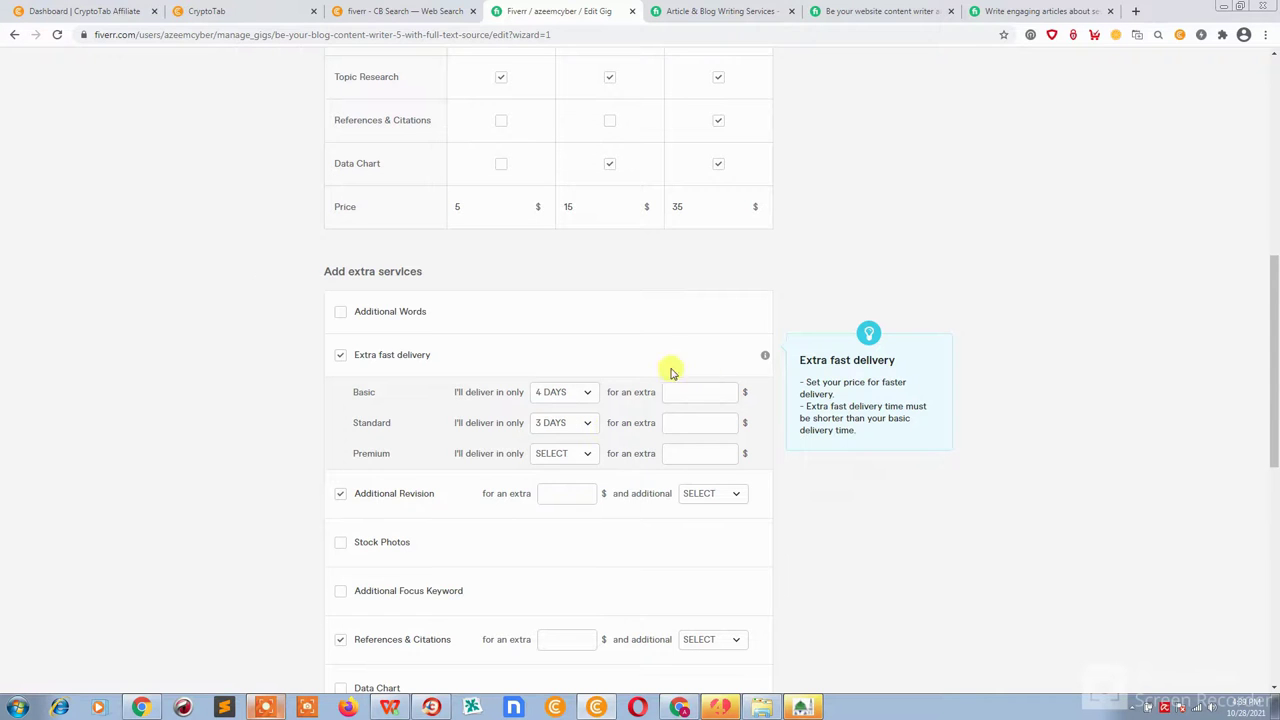
click(582, 456)
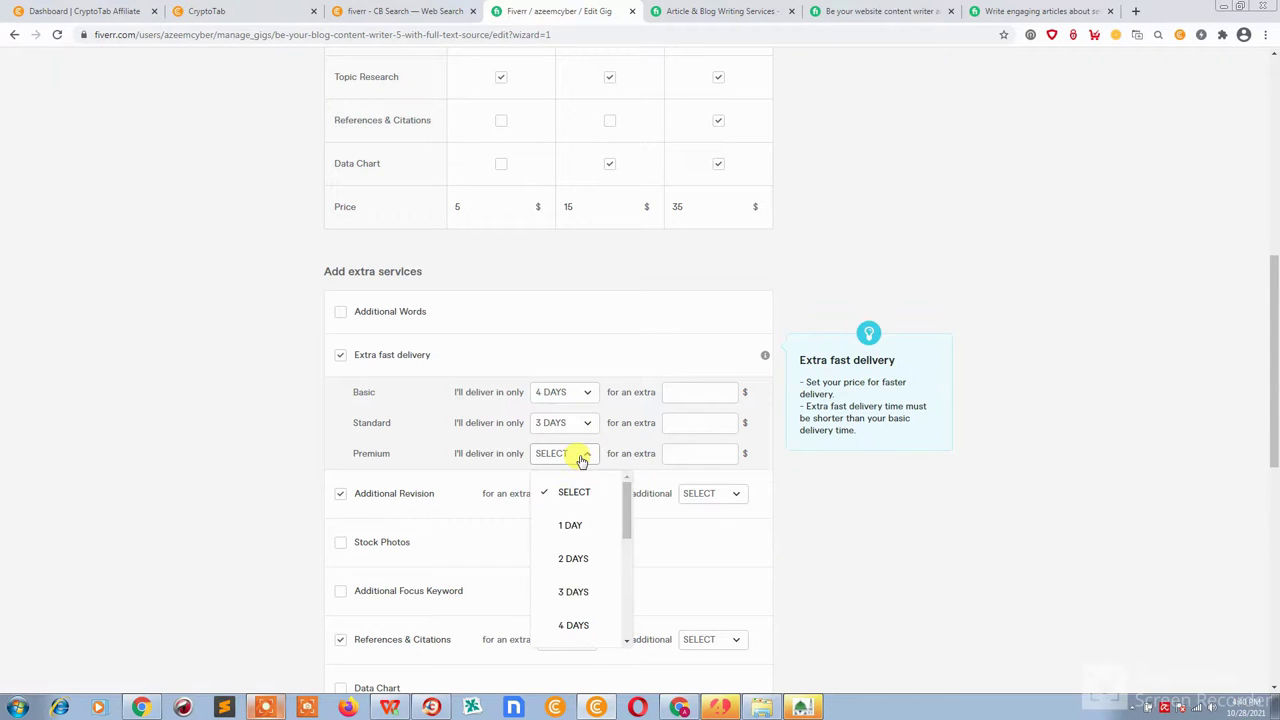
click(572, 526)
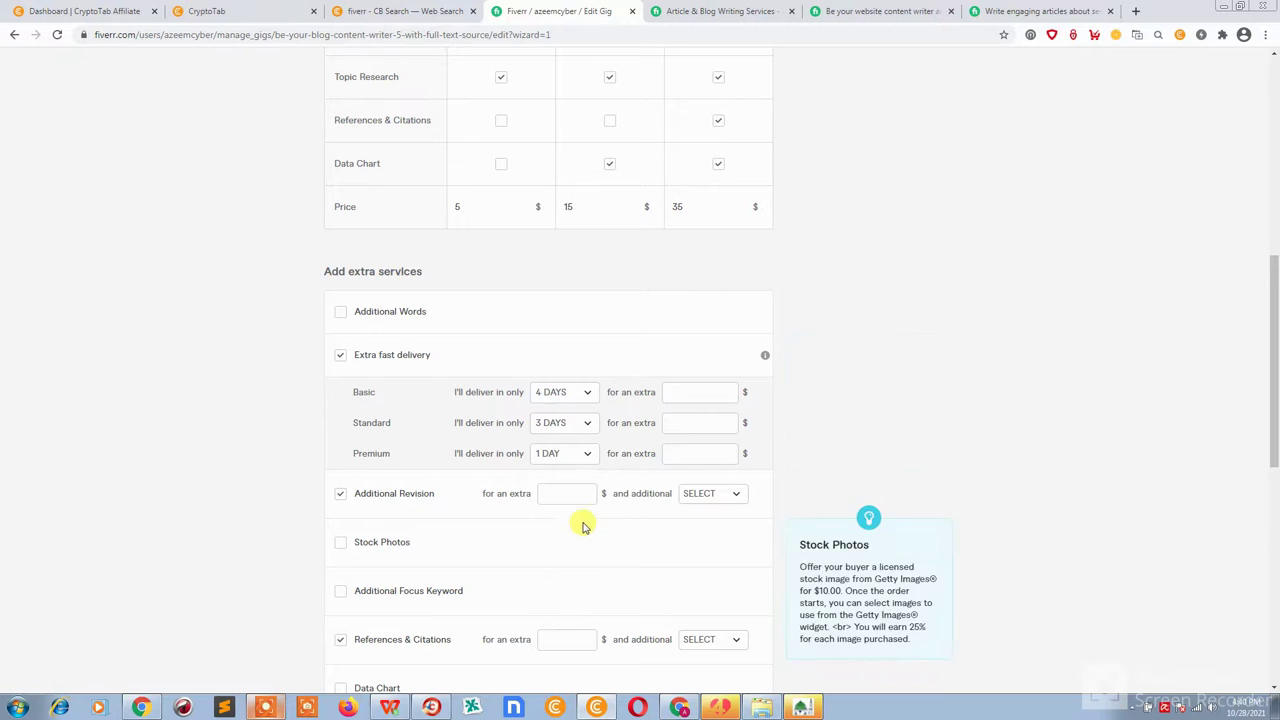
click(582, 455)
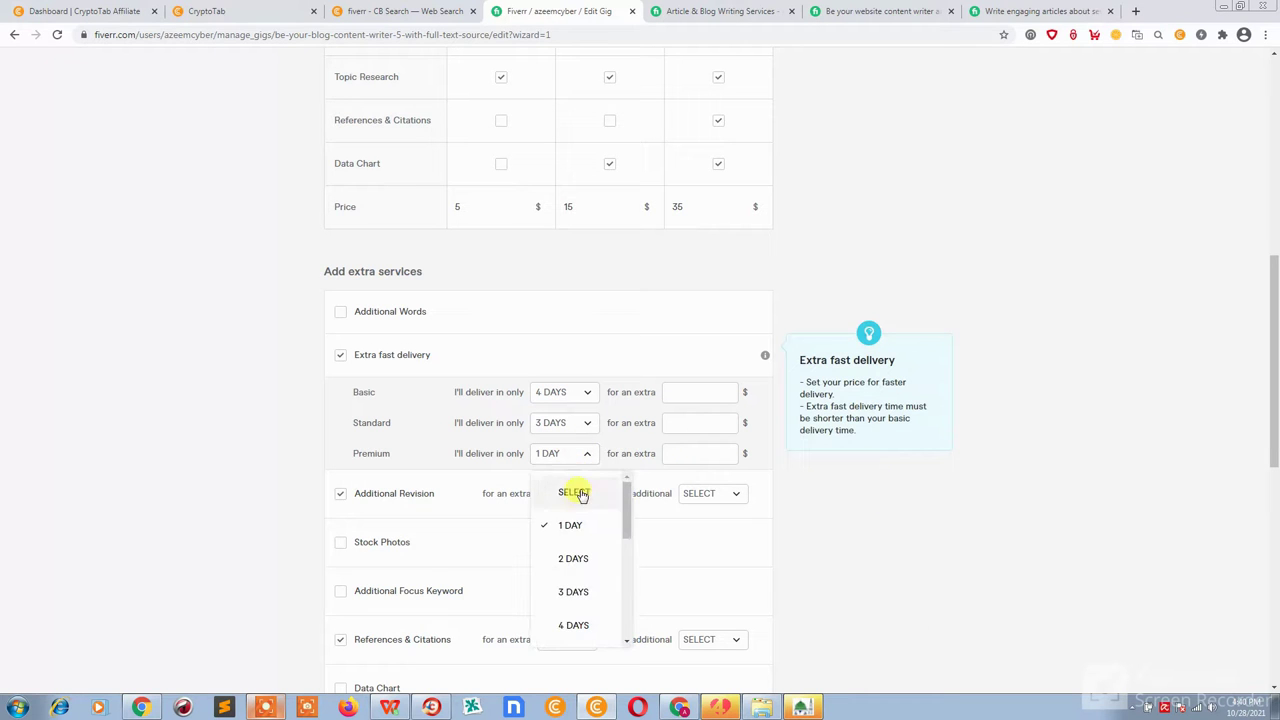
Step: Enter fast delivery extra prices of $5 Basic, $15 Standard and $35 Premium
click(686, 452)
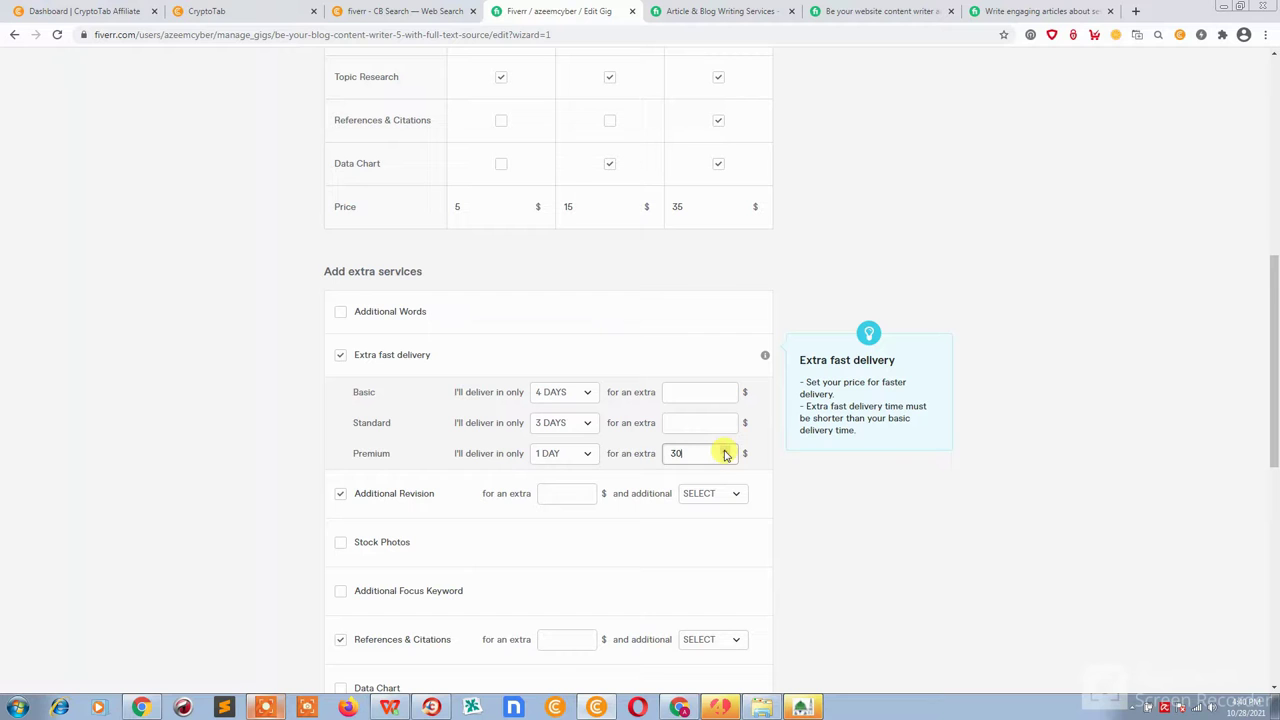
click(726, 451)
click(726, 421)
text(5)
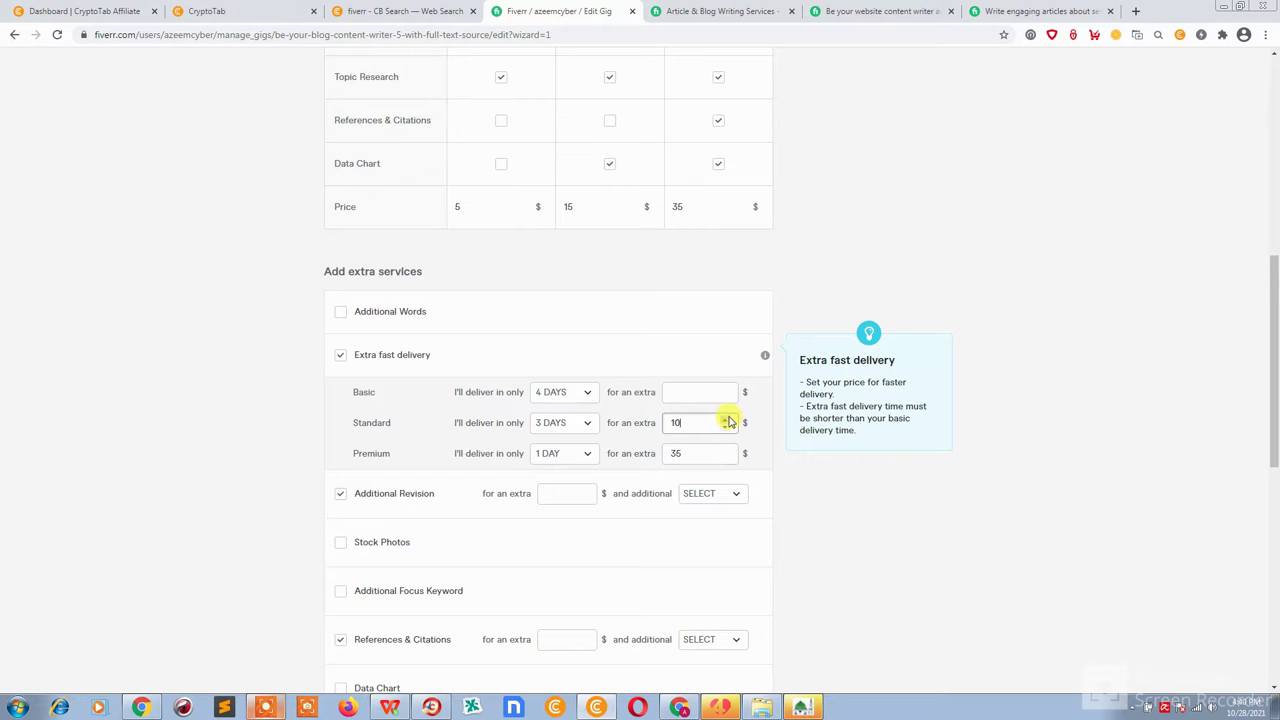
click(723, 392)
text(5)
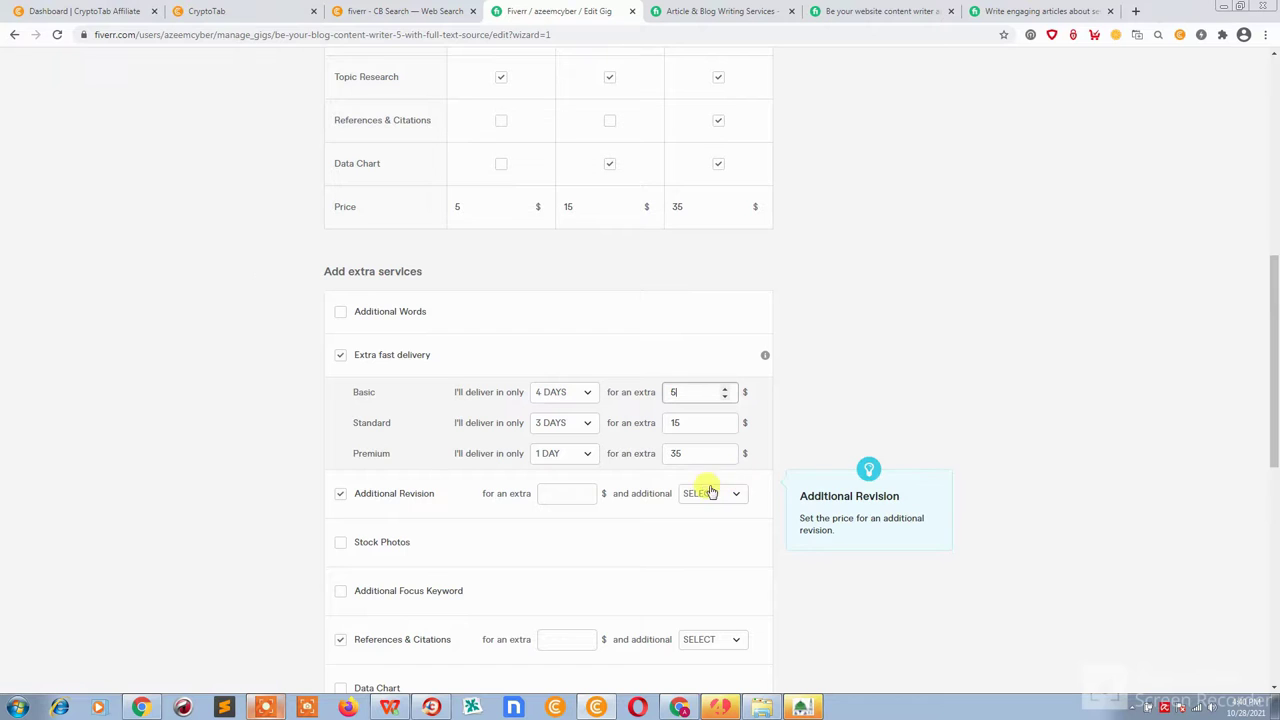
Step: Give the Additional Revision extra 2 additional days
scroll(600, 485, down, 1)
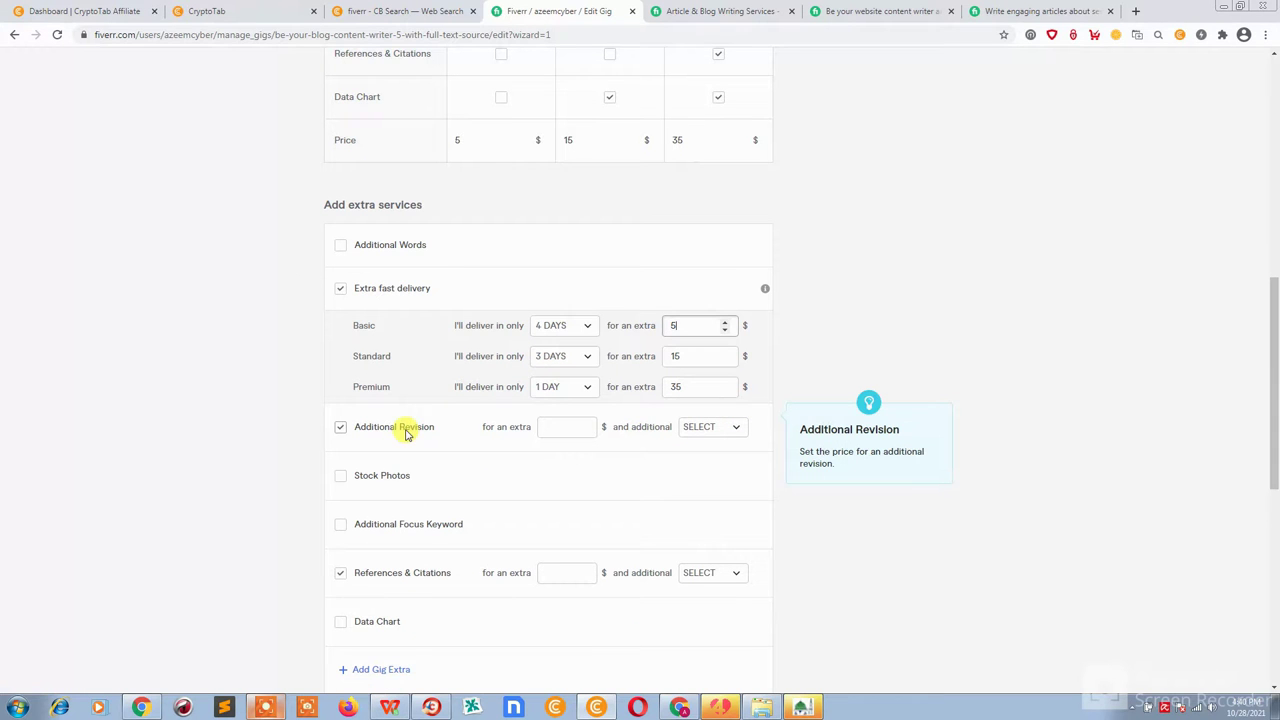
click(562, 427)
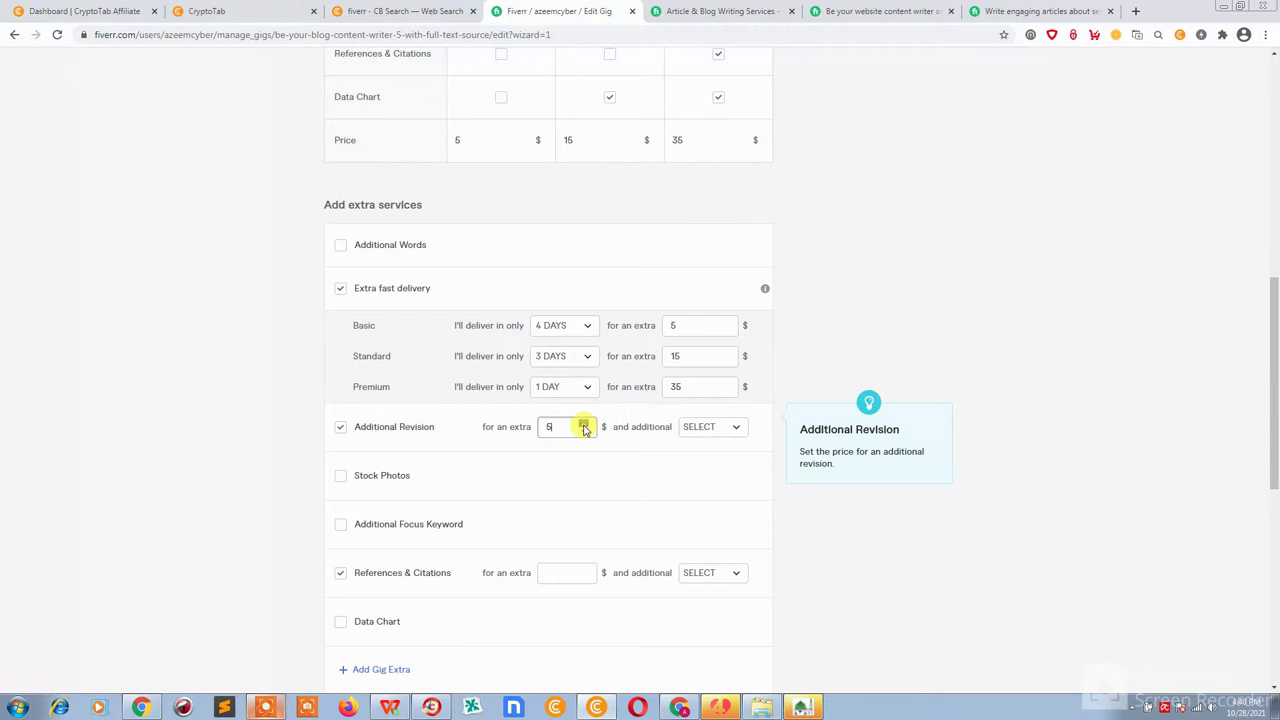
click(731, 428)
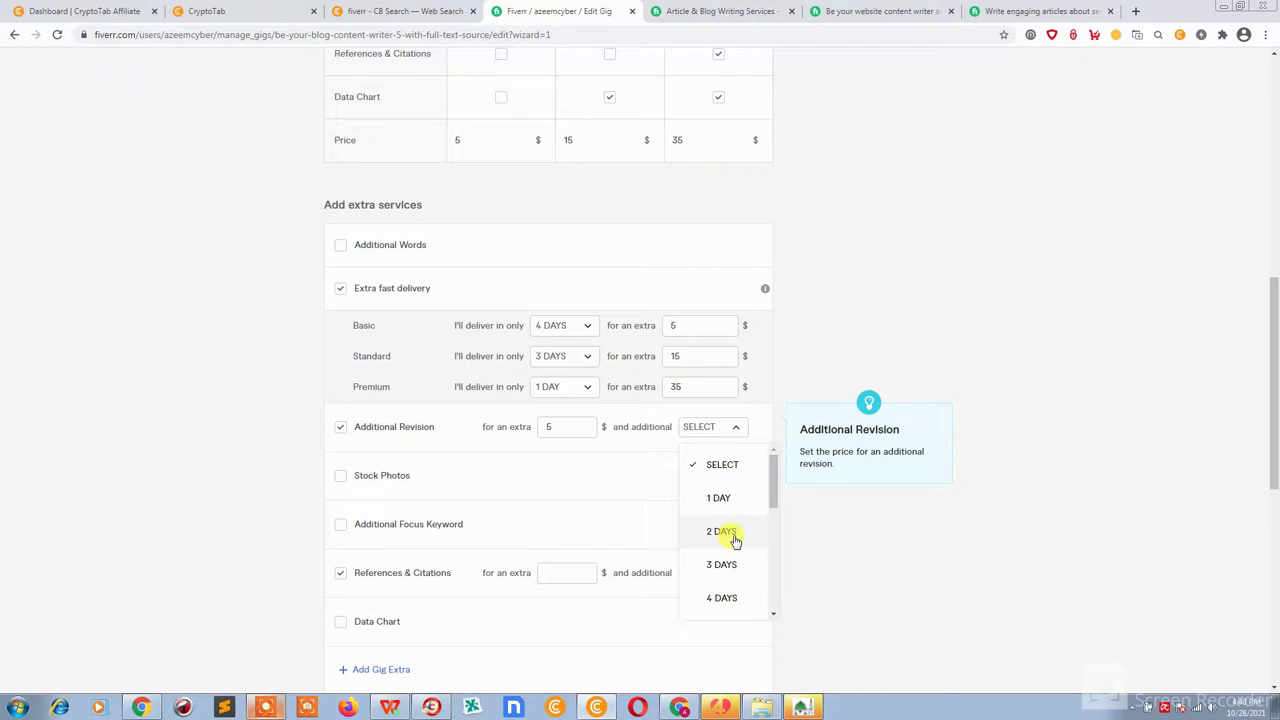
click(735, 540)
Step: Add Stock Photos and Additional Focus Keyword extras, the keyword at $10 with 2 additional days
click(462, 472)
scroll(572, 458, down, 1)
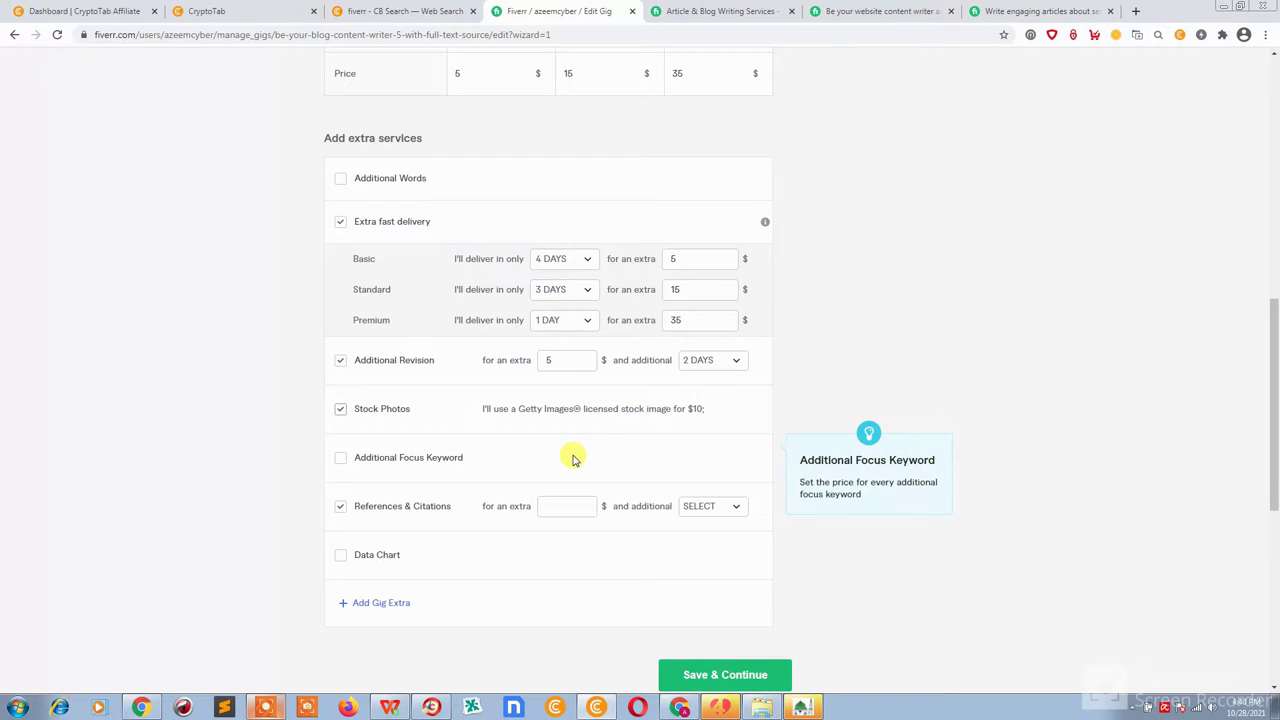
click(340, 457)
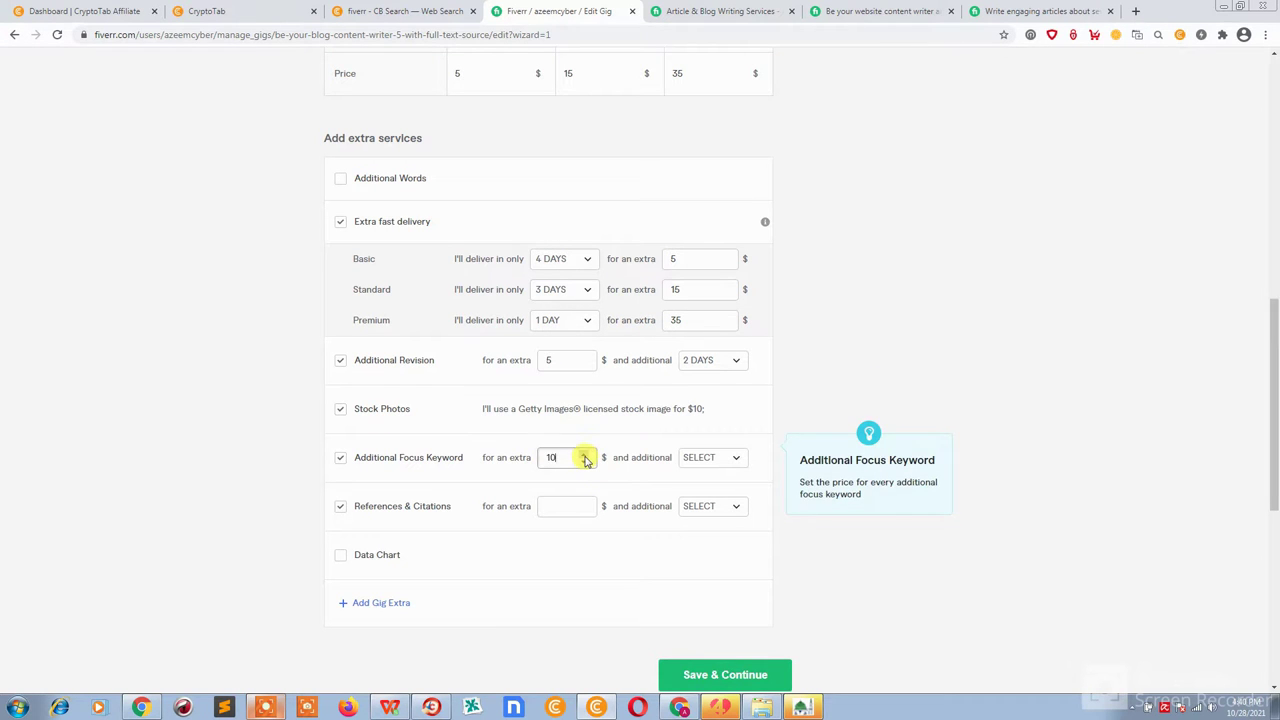
click(586, 457)
text(10)
click(728, 457)
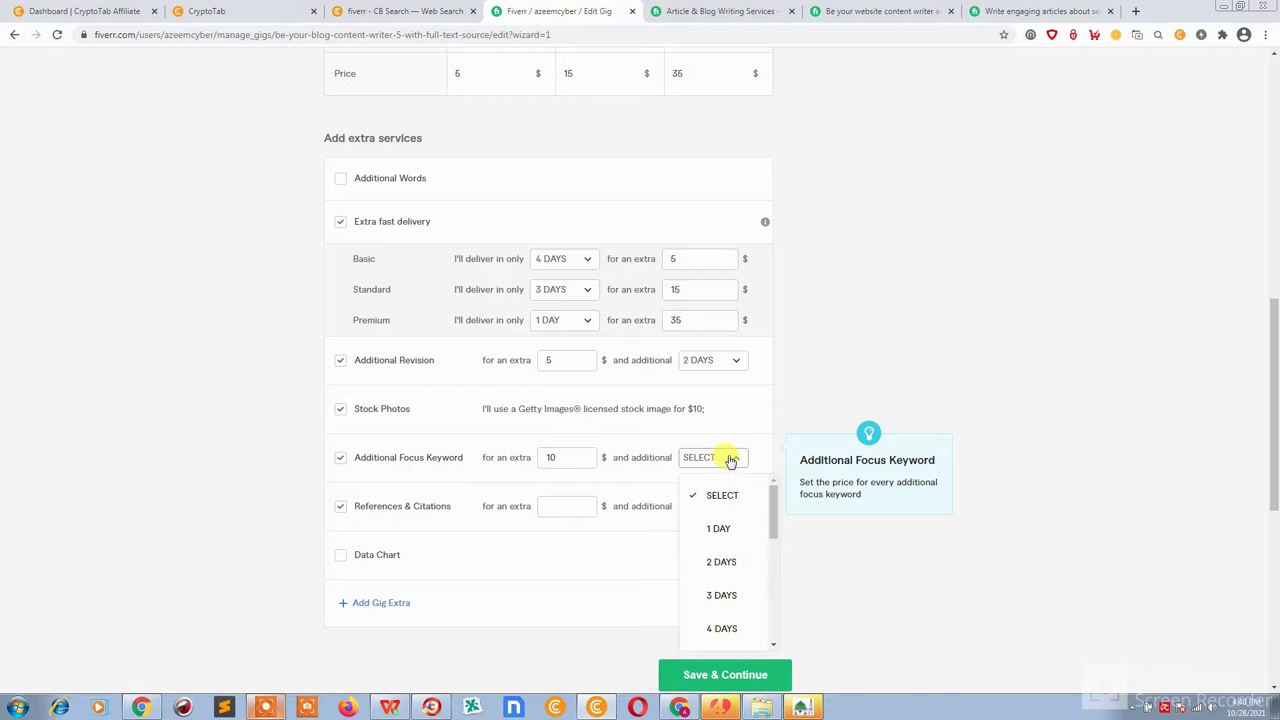
click(716, 562)
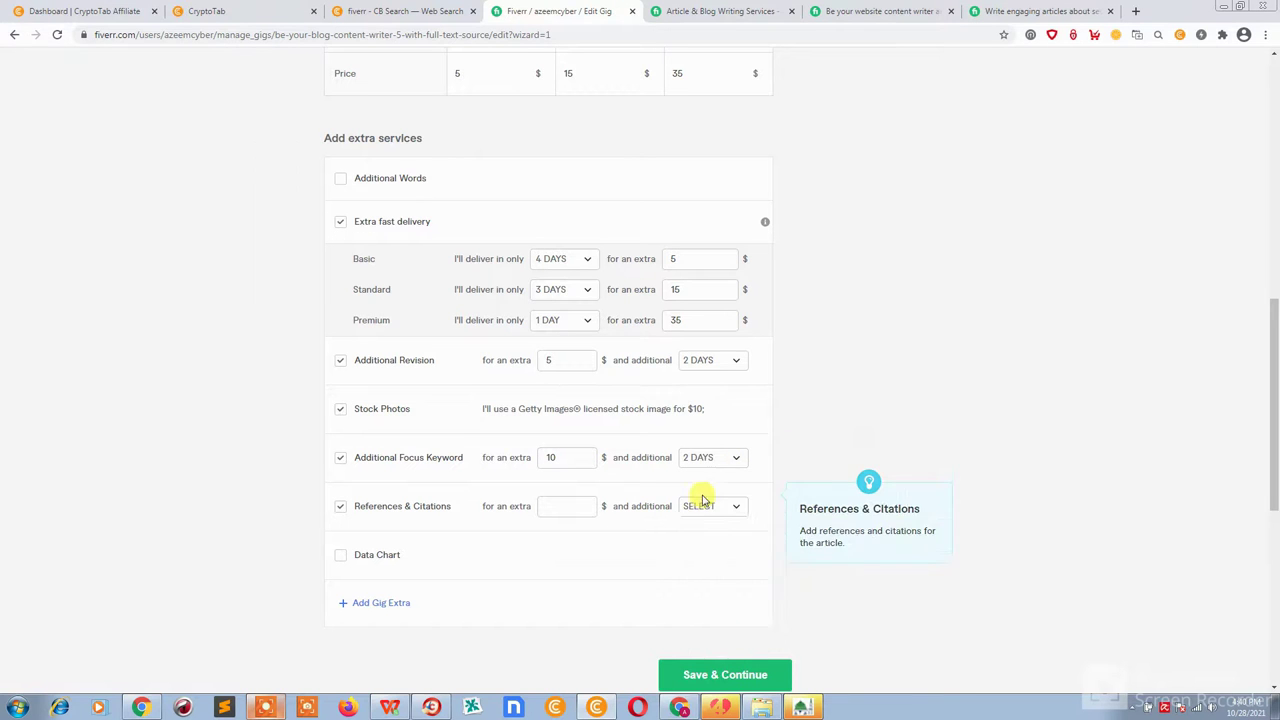
Step: Price the References & Citations extra at $10 with 2 additional days
scroll(620, 470, down, 1)
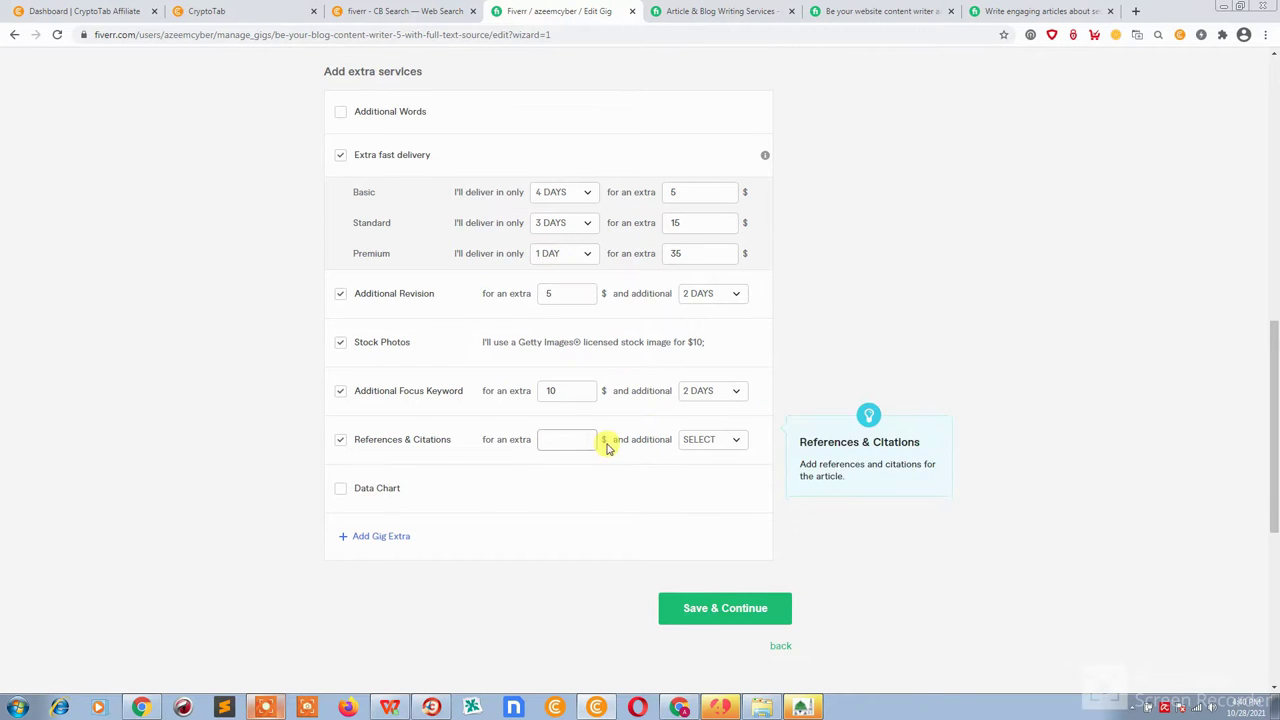
click(598, 440)
text(10)
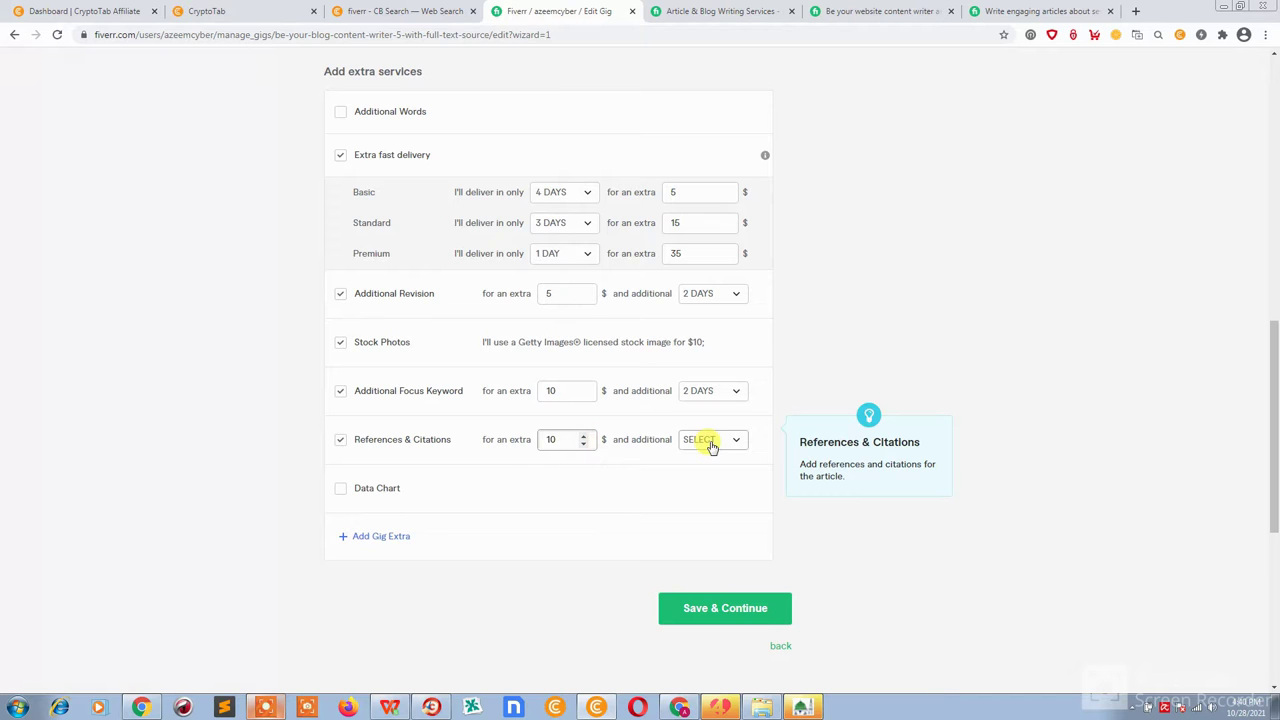
click(705, 439)
click(720, 543)
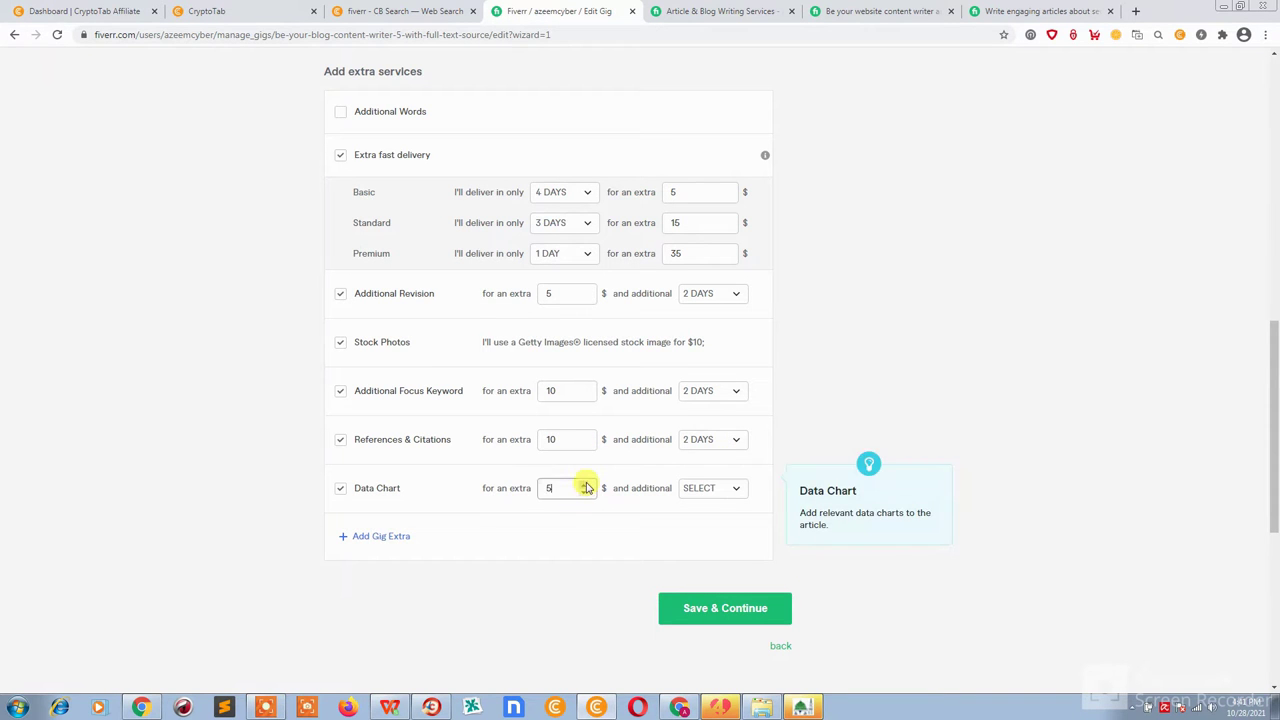
Step: Give the Data Chart extra 2 additional days and save the pricing
click(698, 488)
click(705, 593)
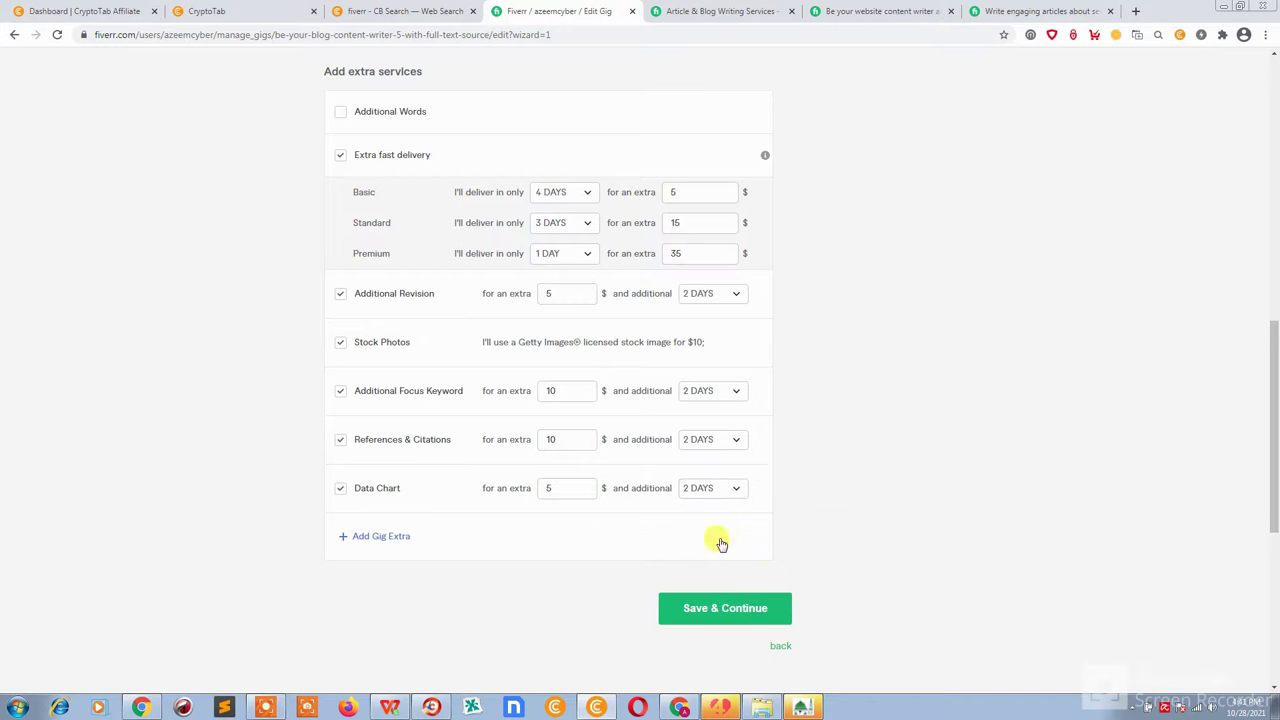
scroll(722, 560, down, 1)
click(725, 543)
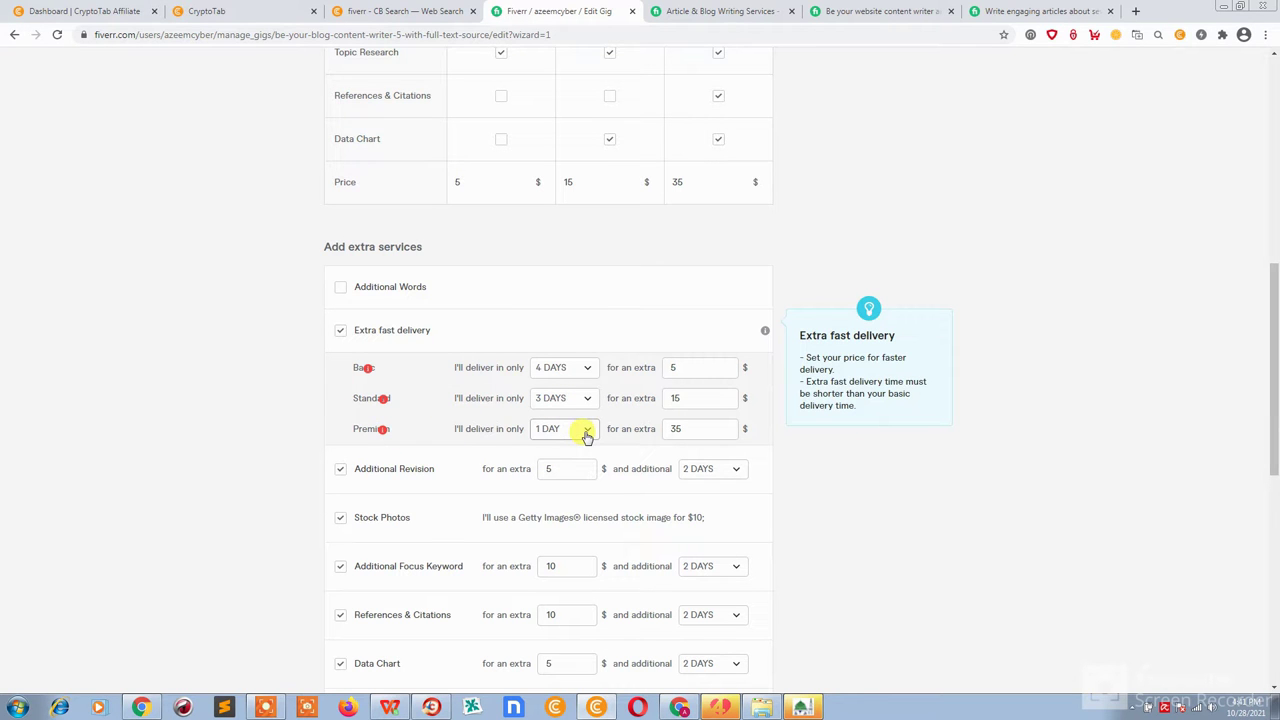
Step: Add the Additional Words extra priced at $5, $15 and $25 for Basic, Standard and Premium
click(341, 288)
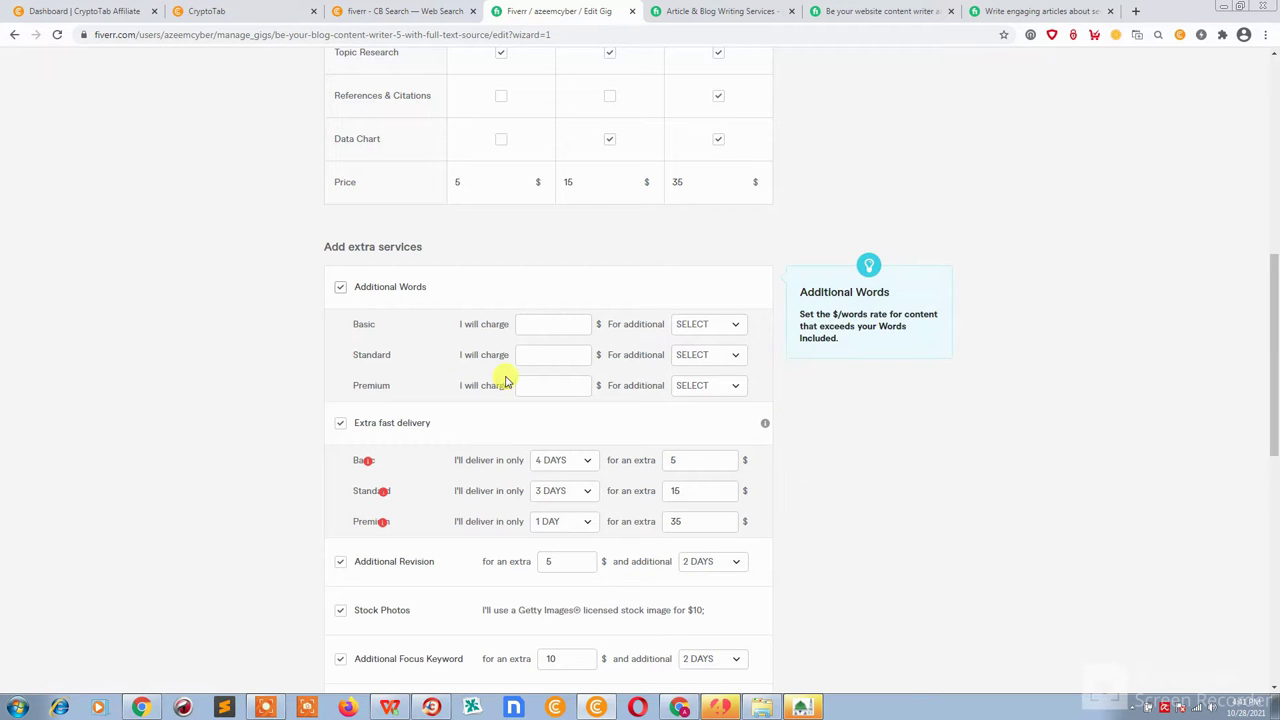
click(581, 328)
text(5)
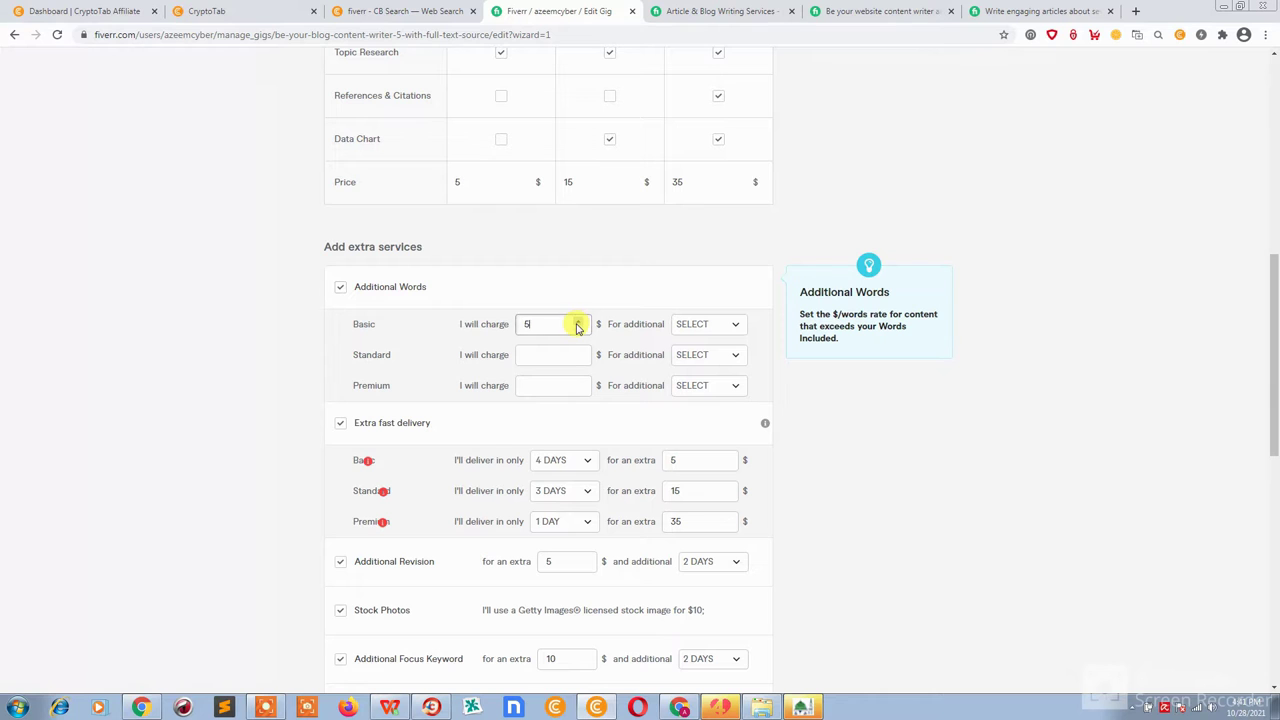
click(581, 358)
text(15)
click(580, 388)
text(10)
click(579, 383)
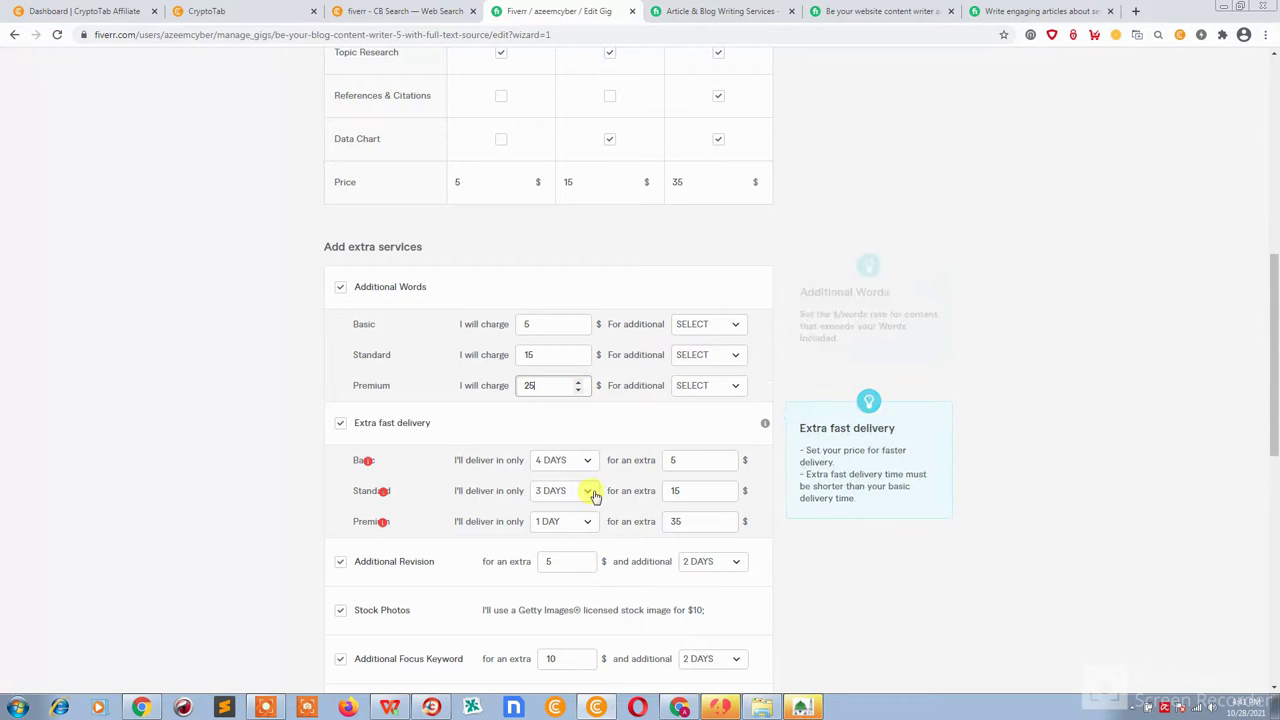
Step: Lower the fast delivery extras to $10 for Standard and $25 for Premium
click(723, 527)
click(723, 527)
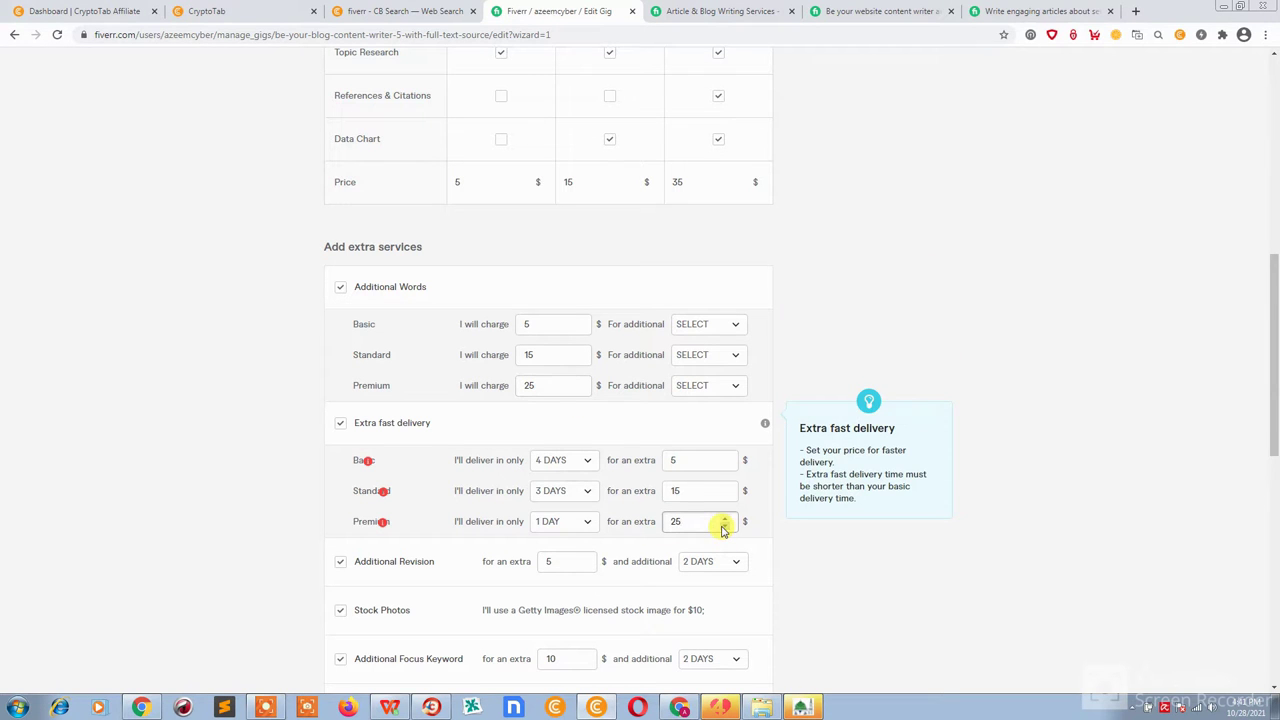
click(723, 488)
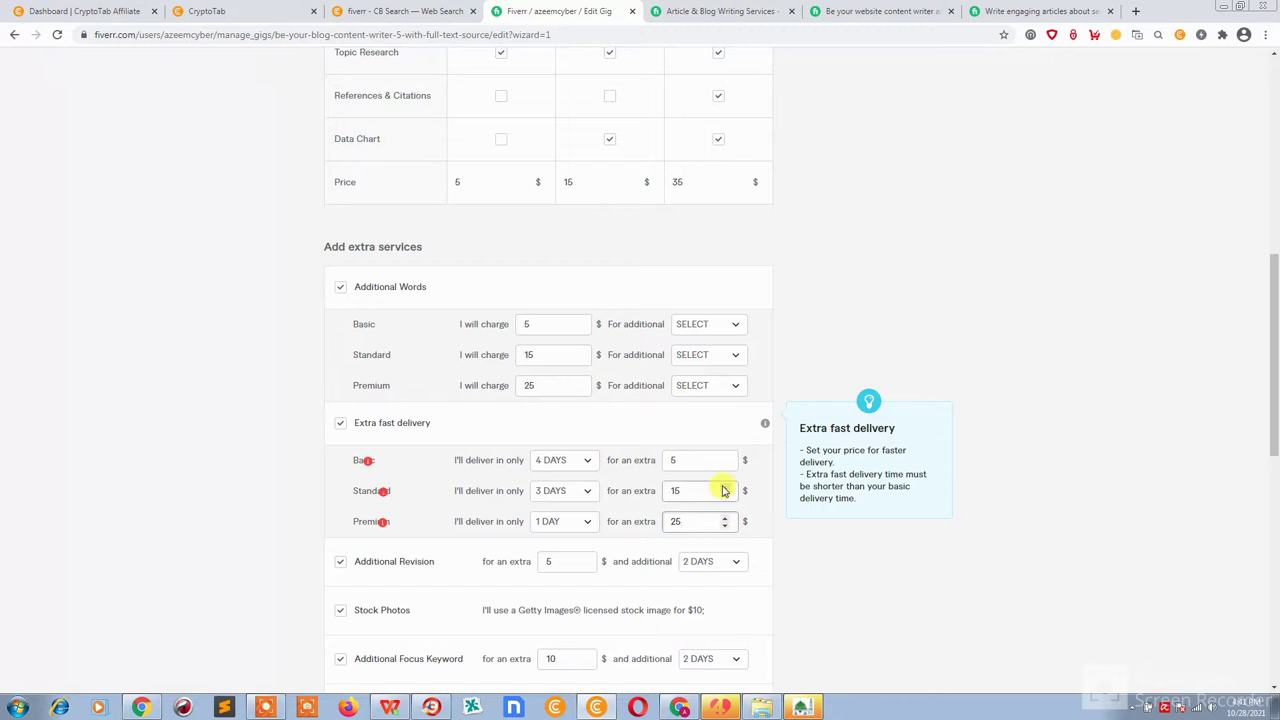
click(726, 497)
click(726, 497)
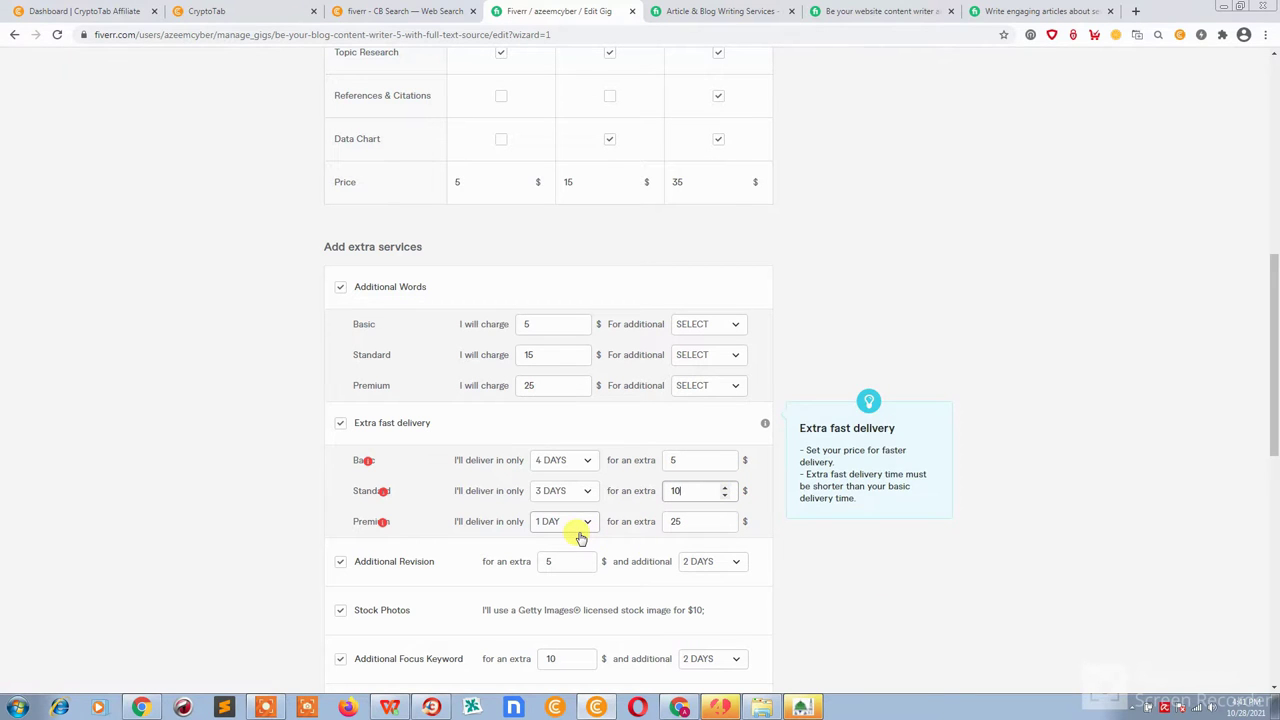
click(435, 512)
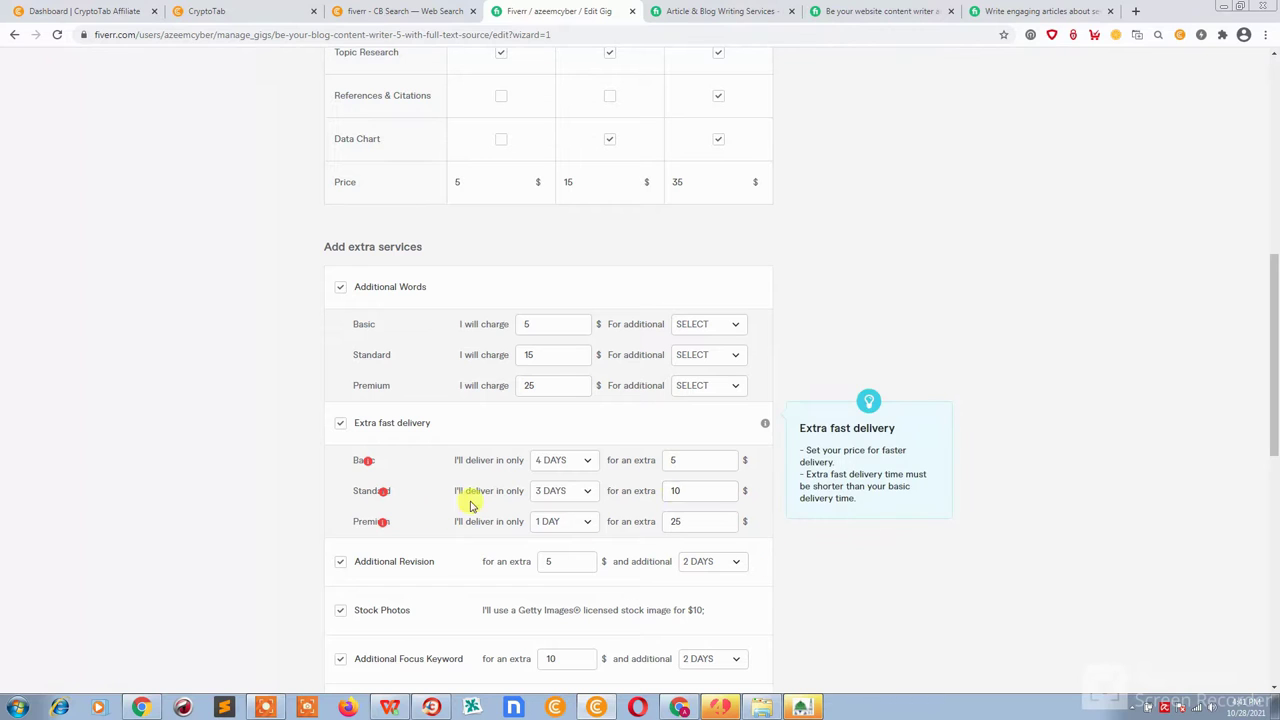
Step: Set additional word amounts to 100, 100 and 200 words, then save the pricing
click(727, 362)
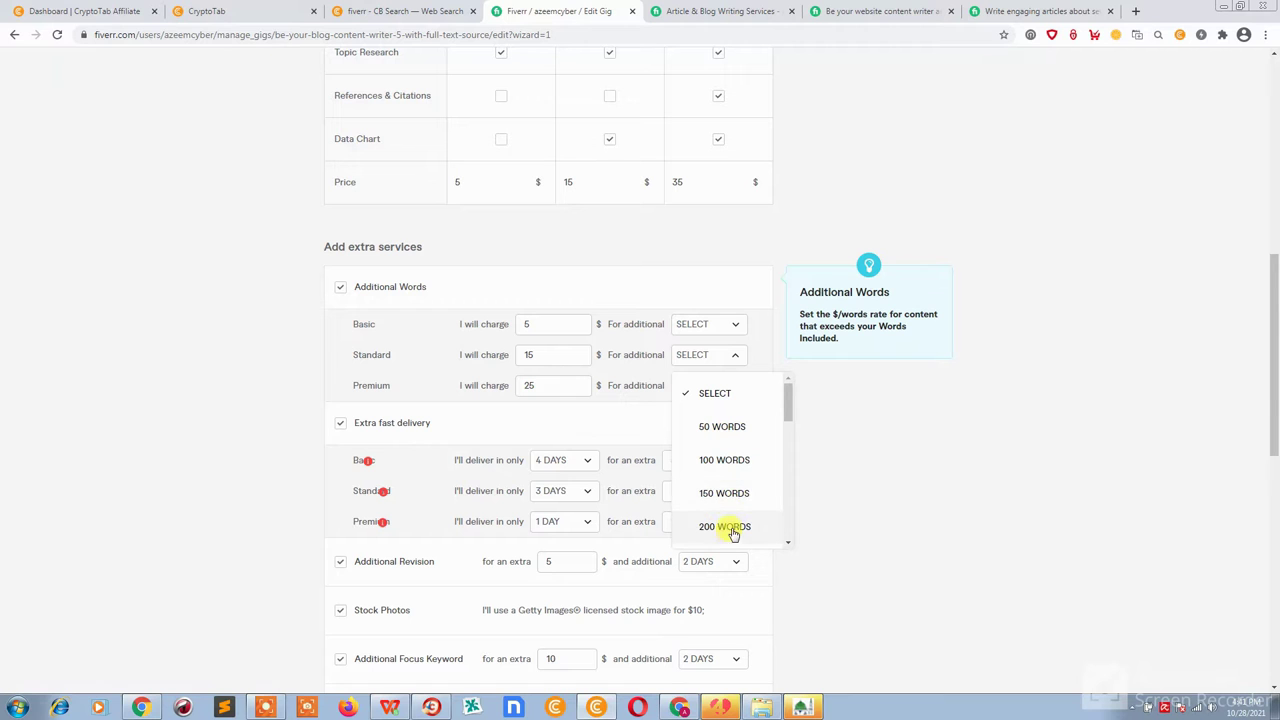
click(735, 327)
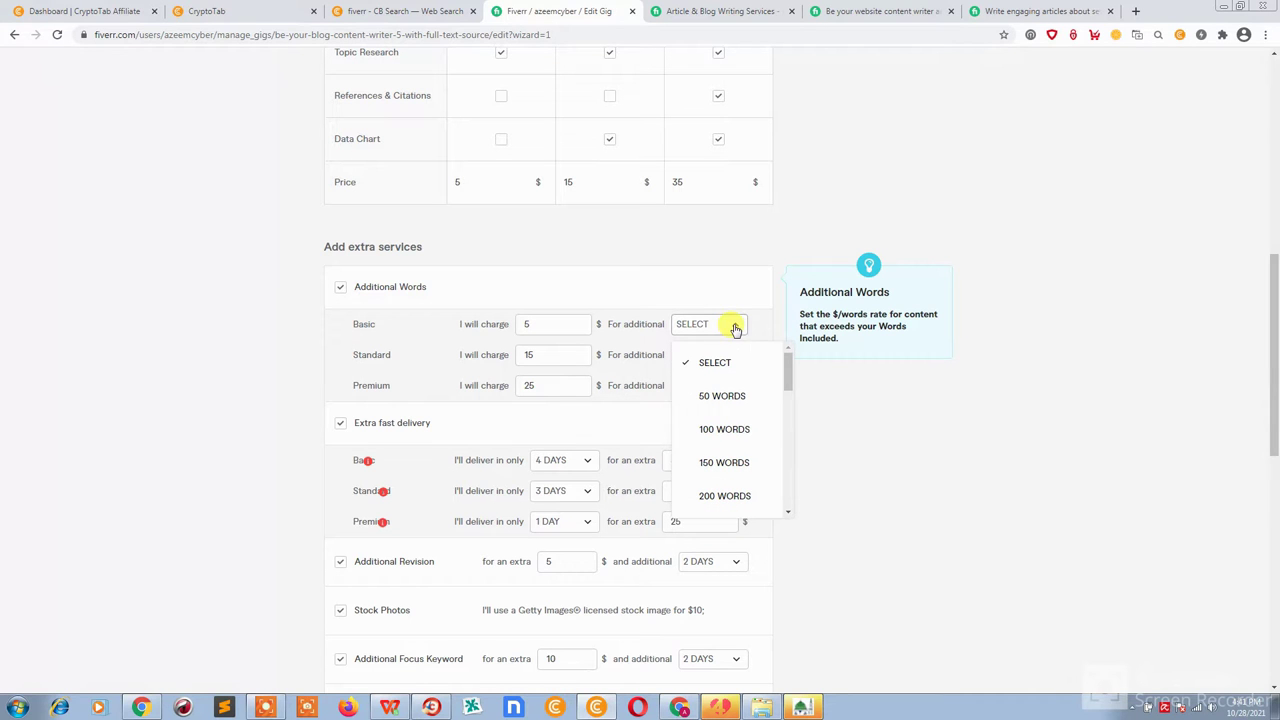
click(733, 398)
click(720, 355)
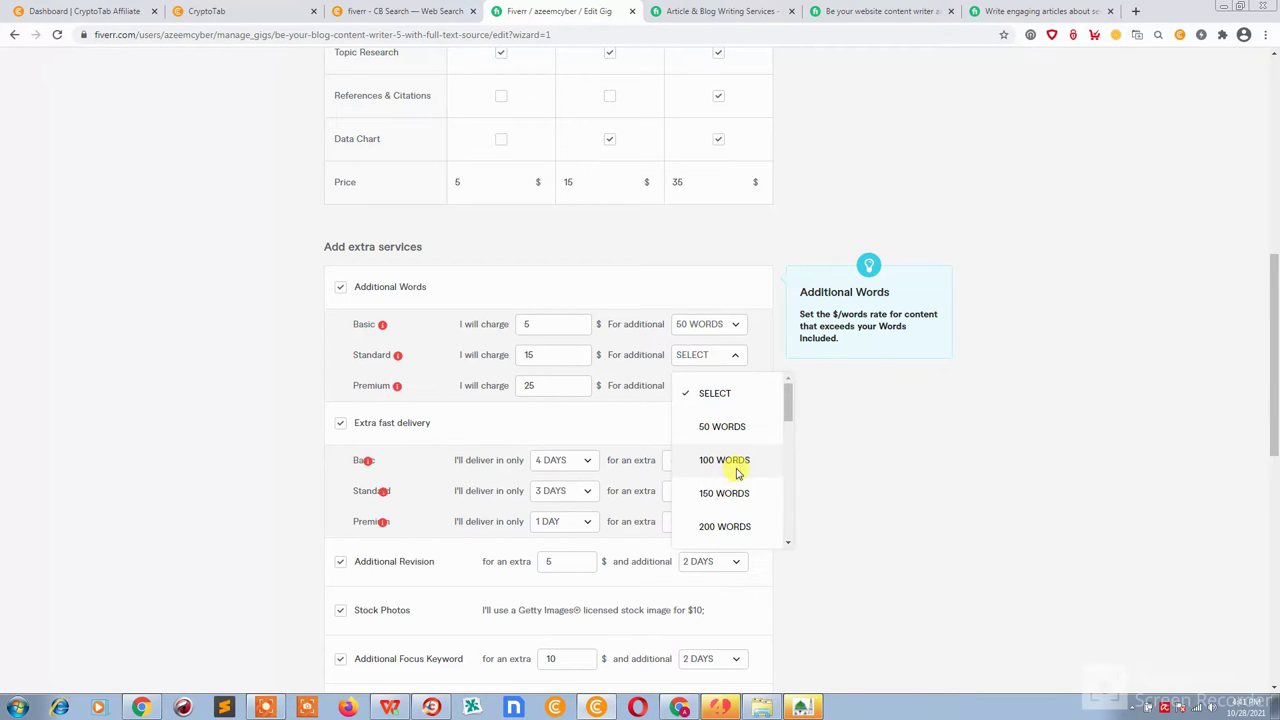
click(737, 469)
click(722, 390)
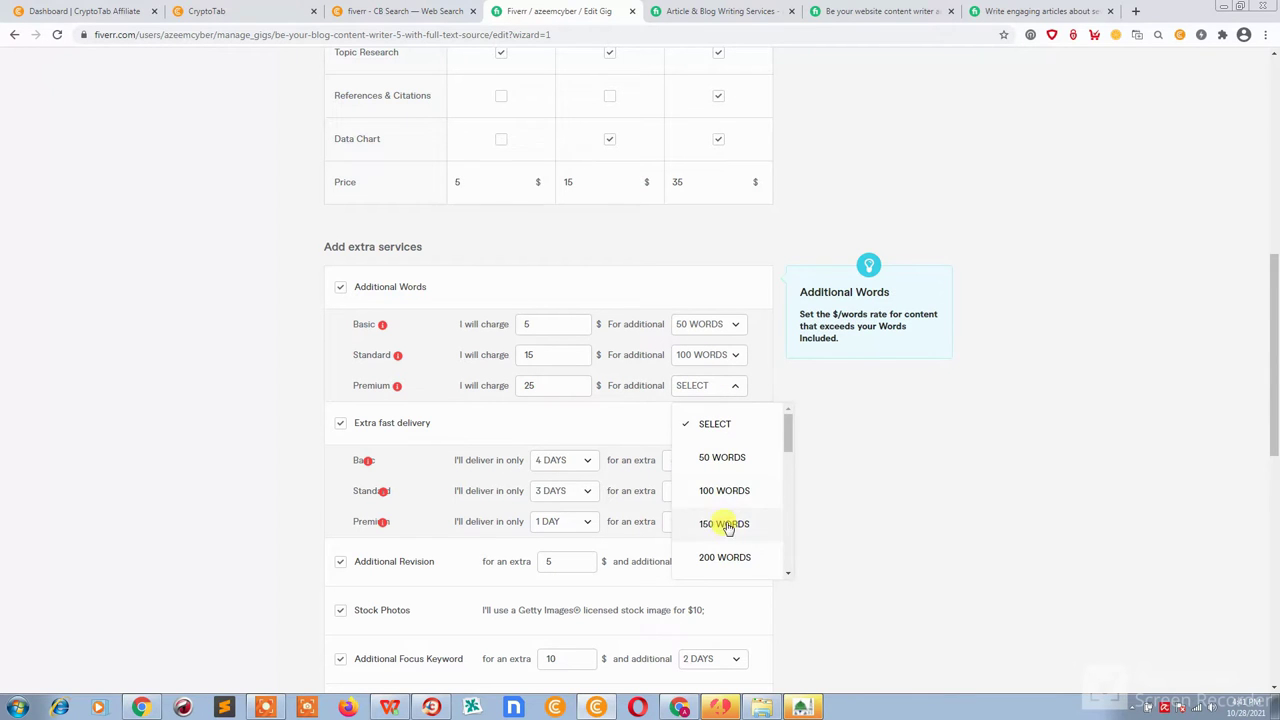
click(726, 560)
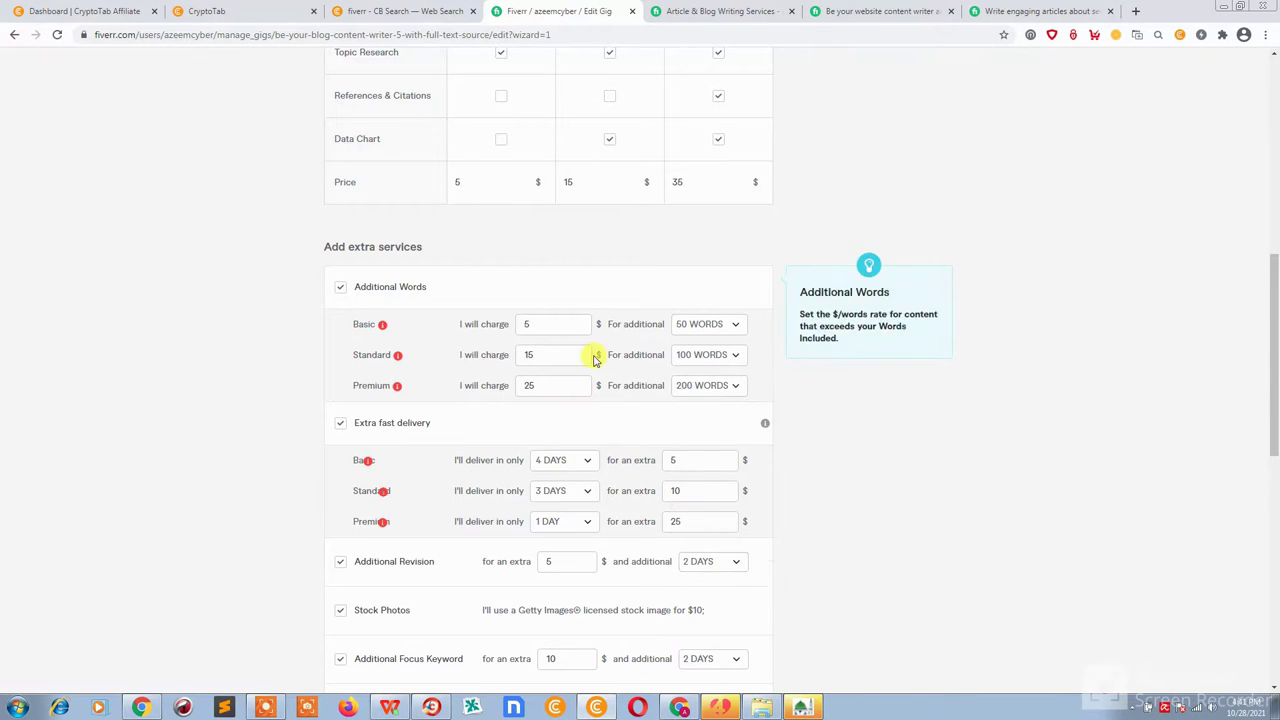
mouse_move(381, 330)
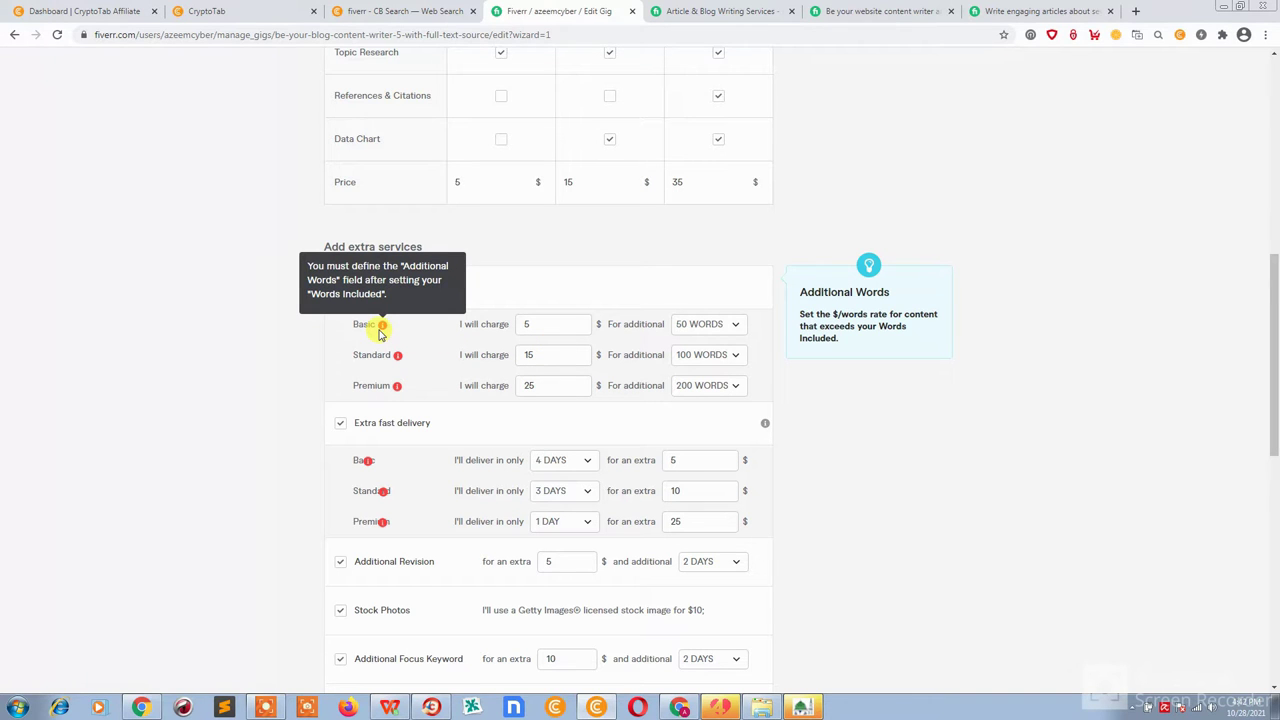
click(733, 330)
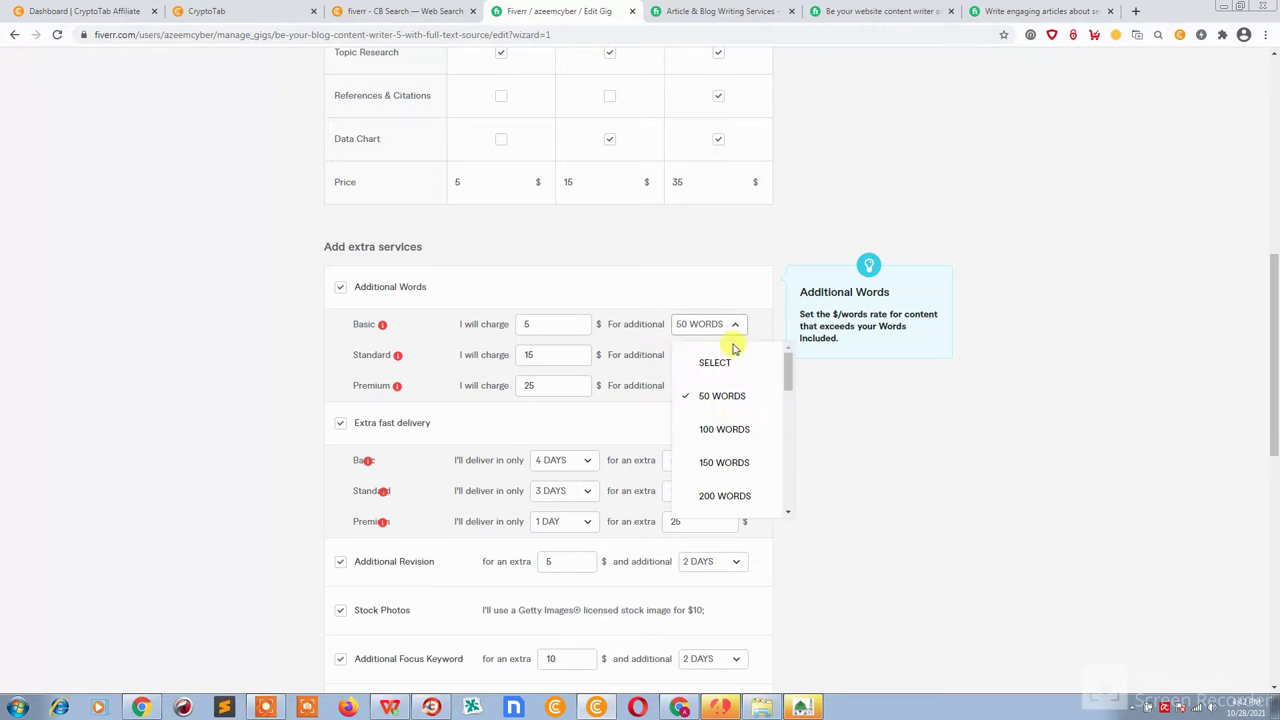
click(724, 430)
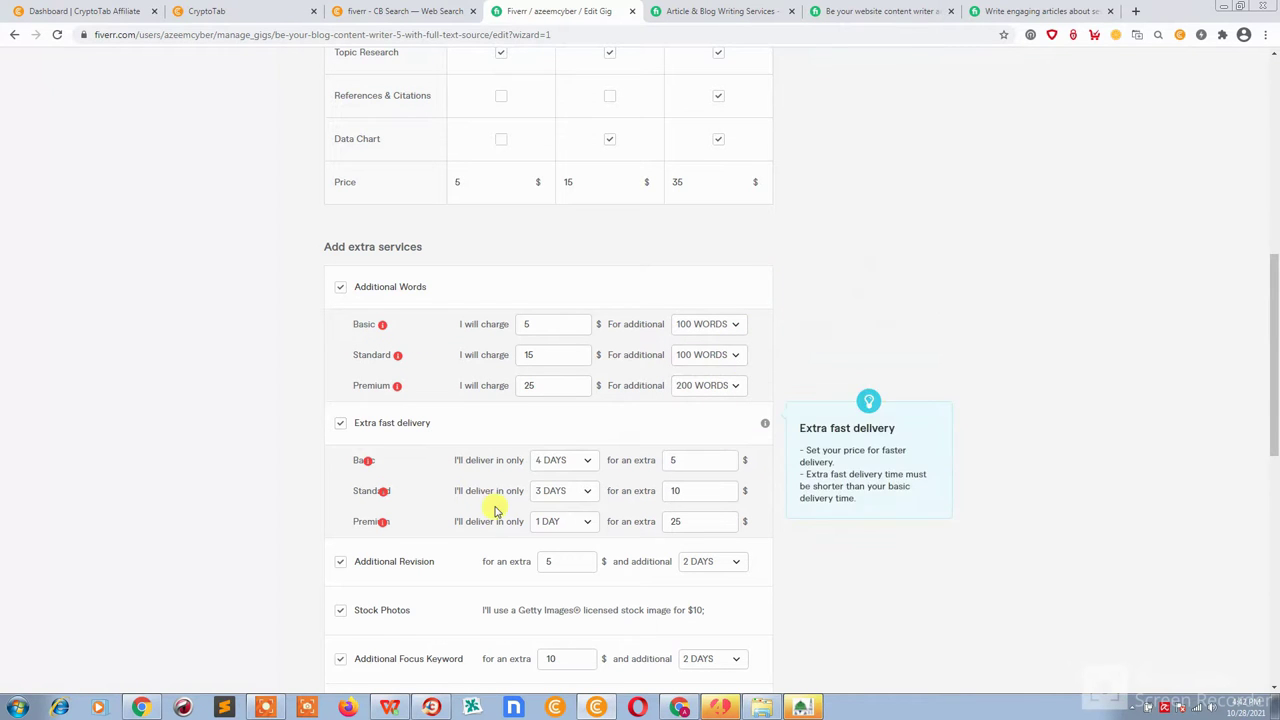
scroll(494, 511, down, 5)
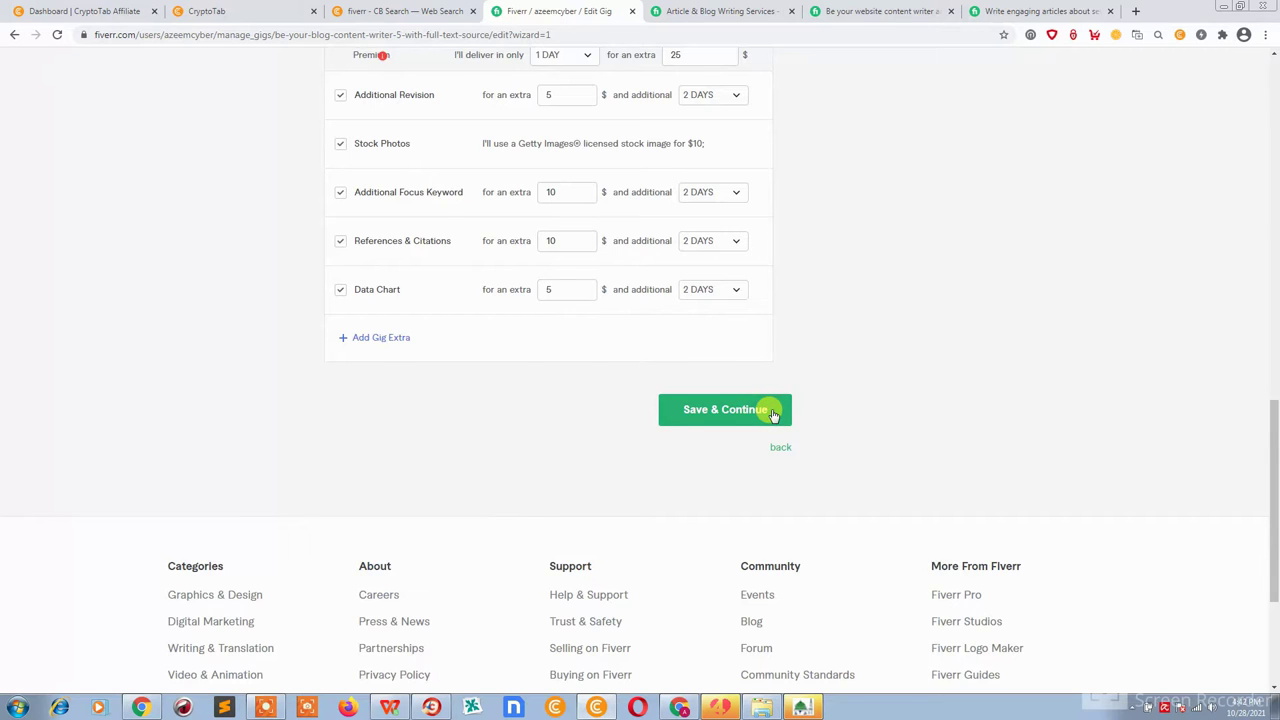
click(770, 411)
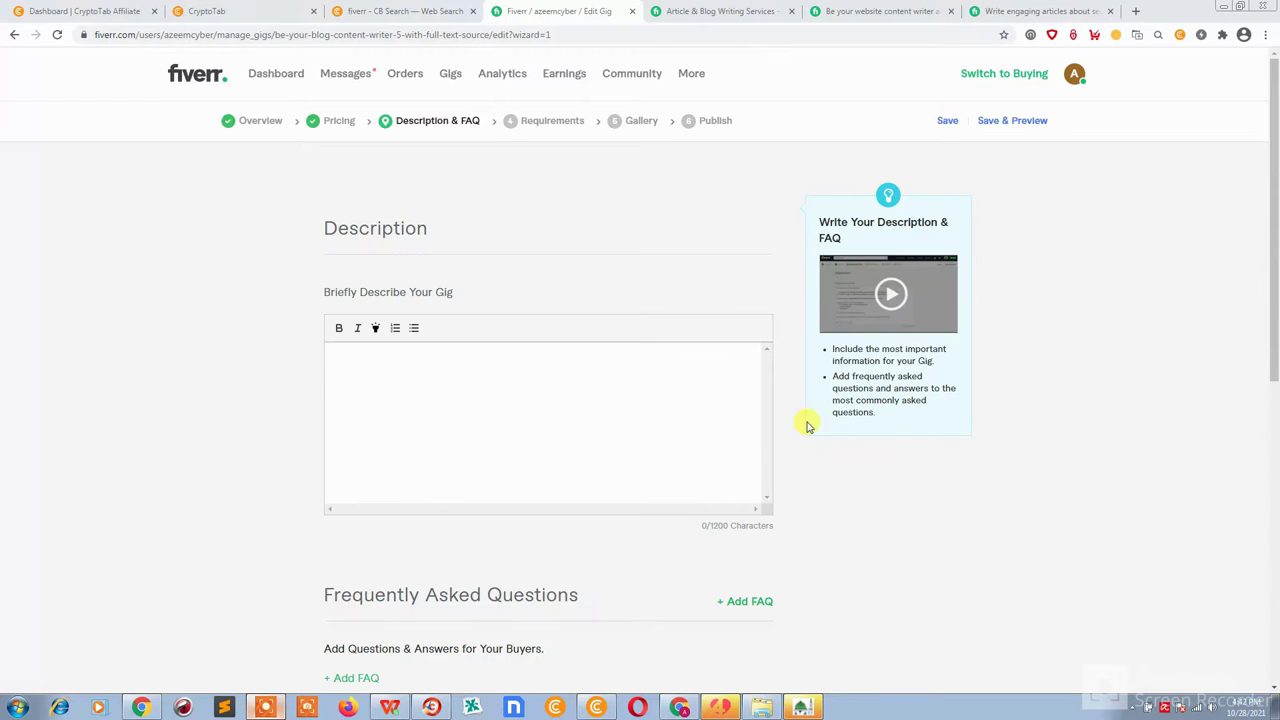
Step: Copy the seller's introduction paragraph from a competitor's website content writer gig
click(530, 348)
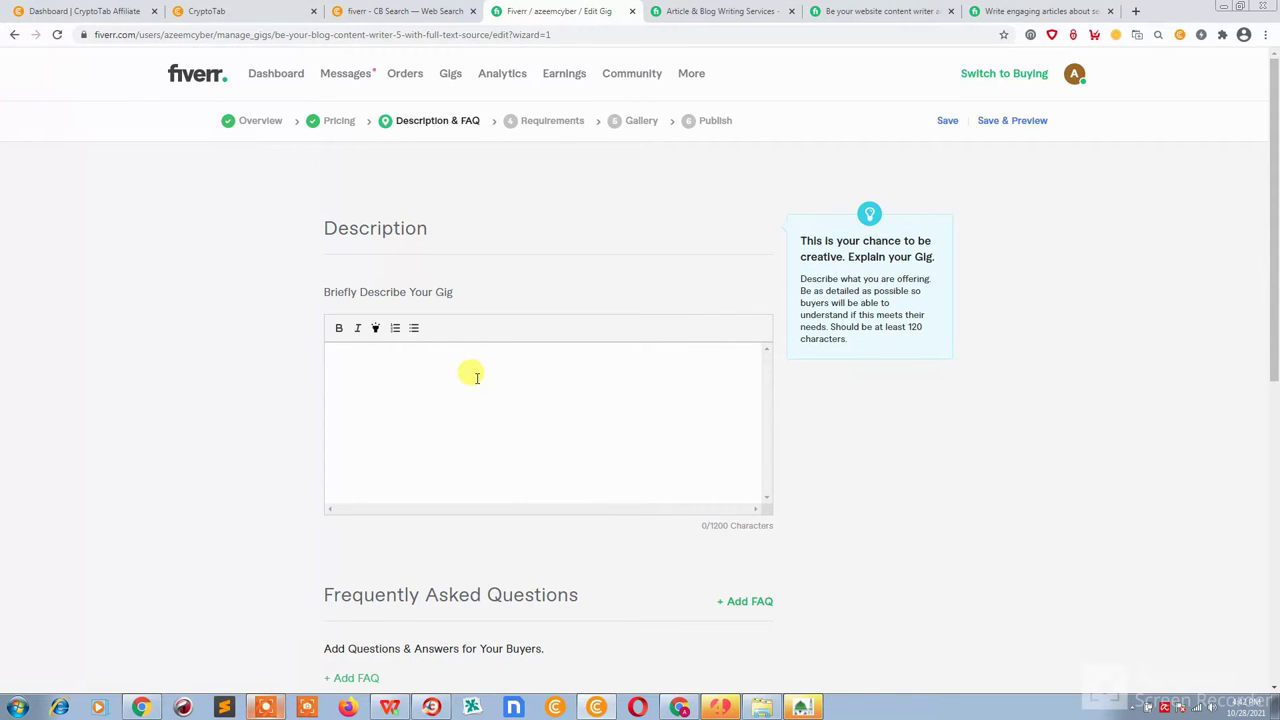
click(735, 11)
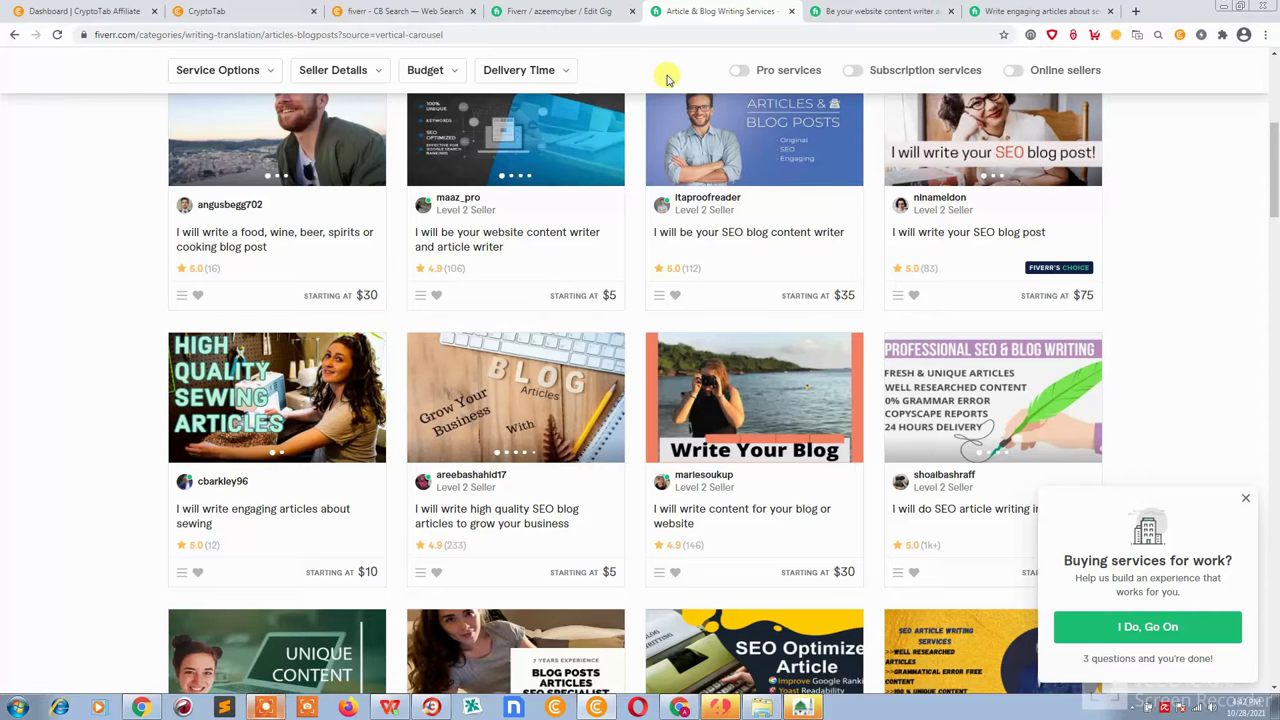
click(880, 11)
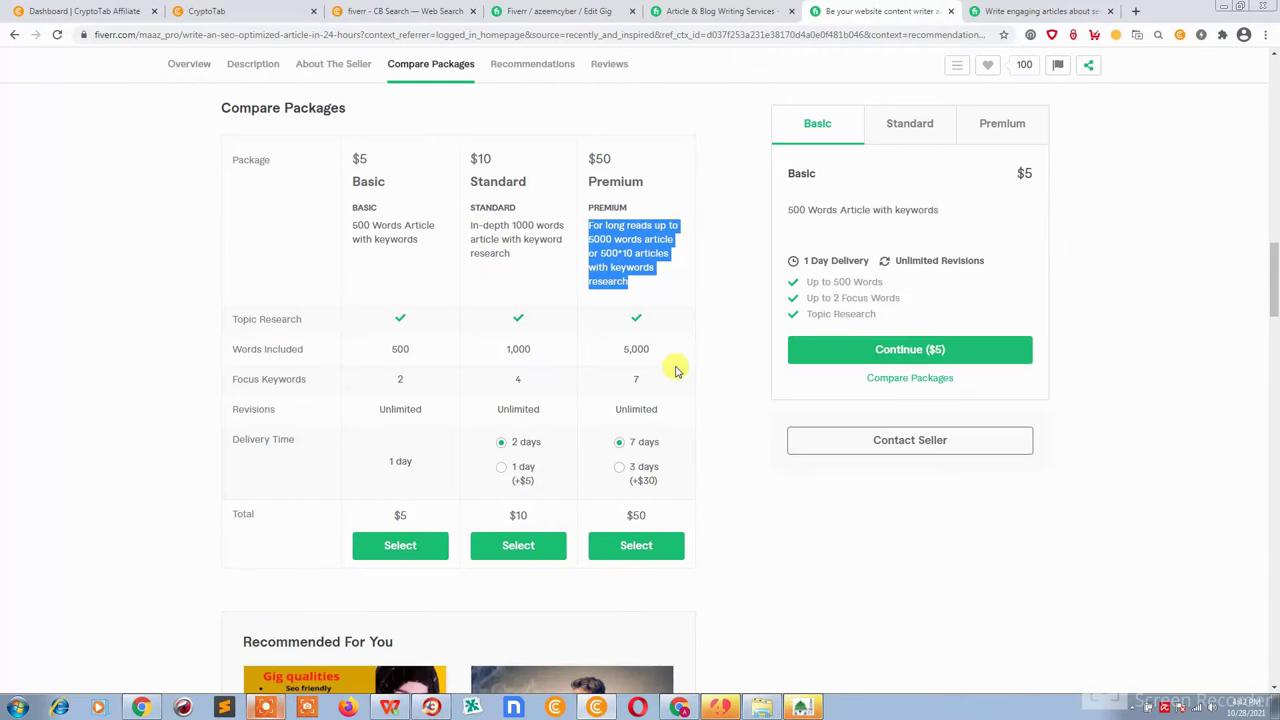
scroll(408, 398, up, 5)
scroll(240, 460, down, 1)
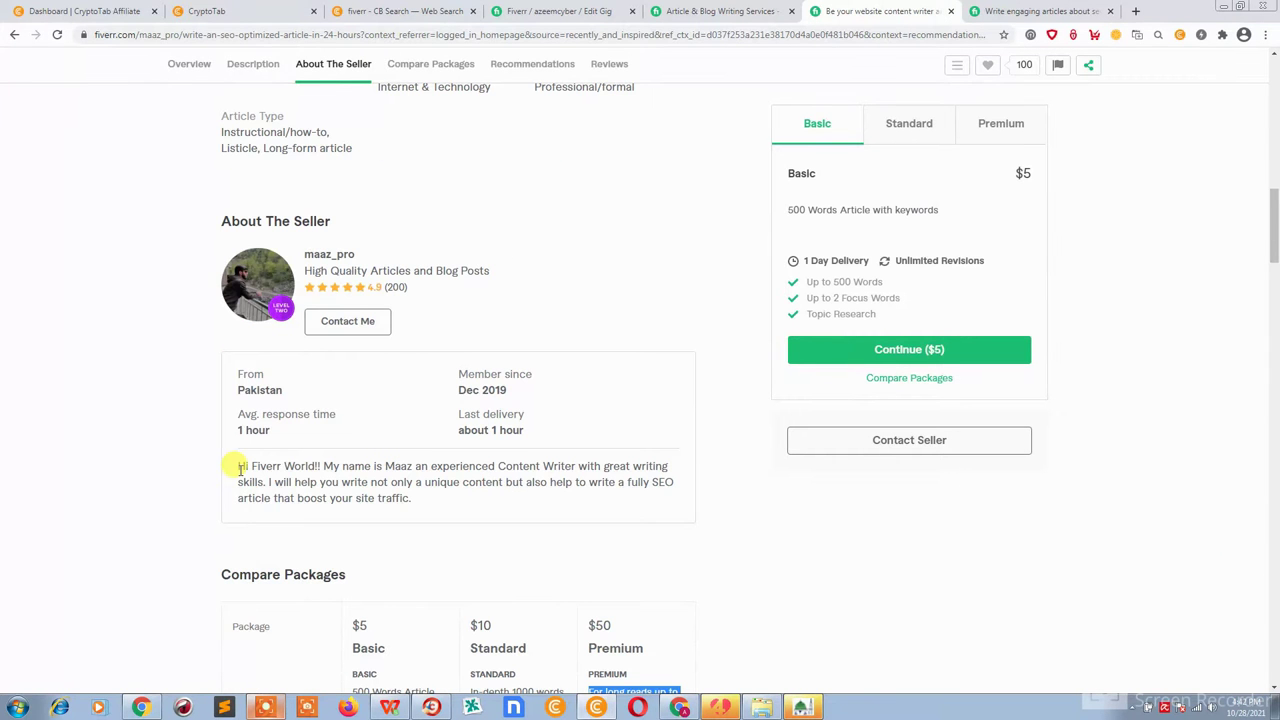
drag(240, 466, 515, 515)
key(ctrl+c)
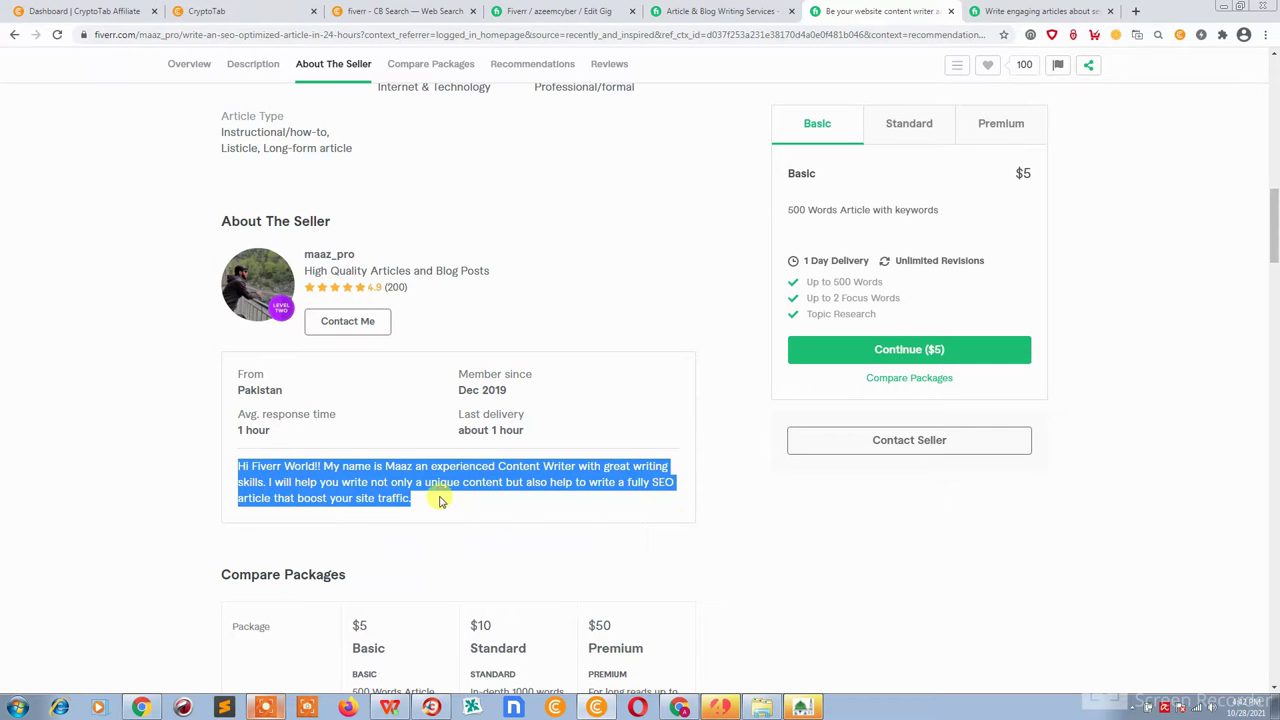
right_click(405, 476)
click(432, 489)
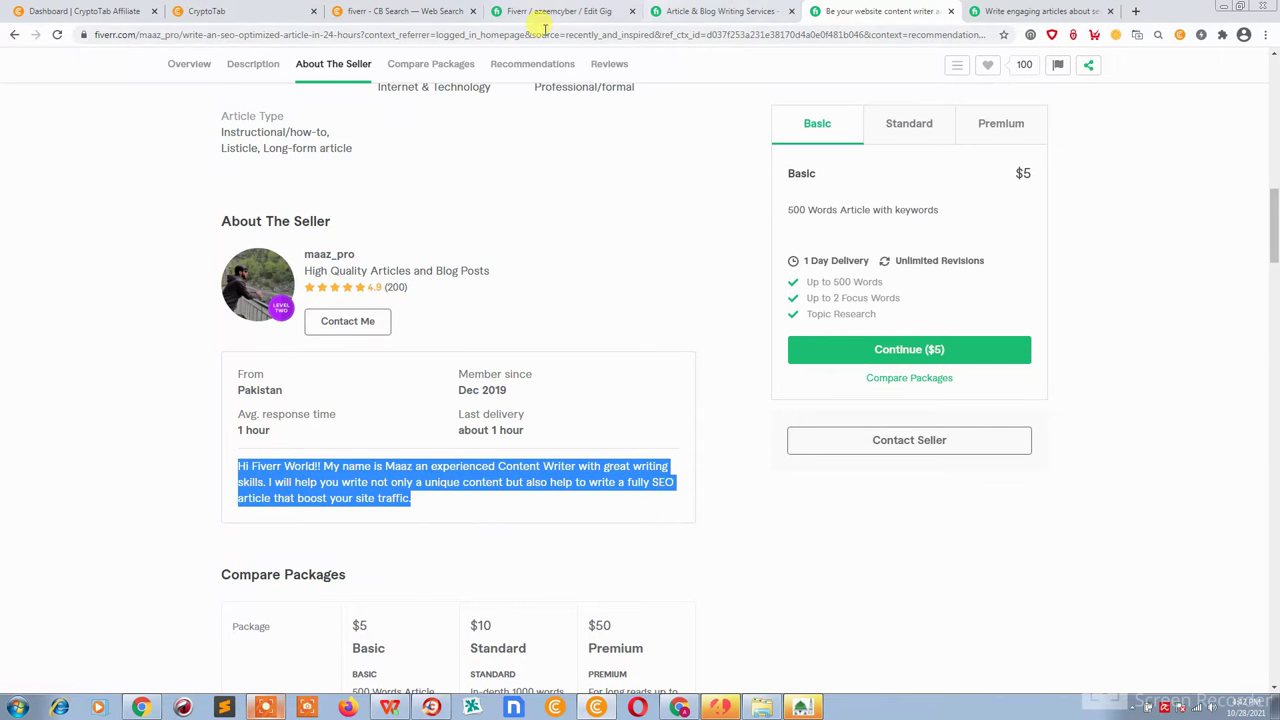
Step: Paste the copied introduction paragraph into the gig description box
click(540, 11)
click(394, 386)
right_click(326, 355)
click(360, 430)
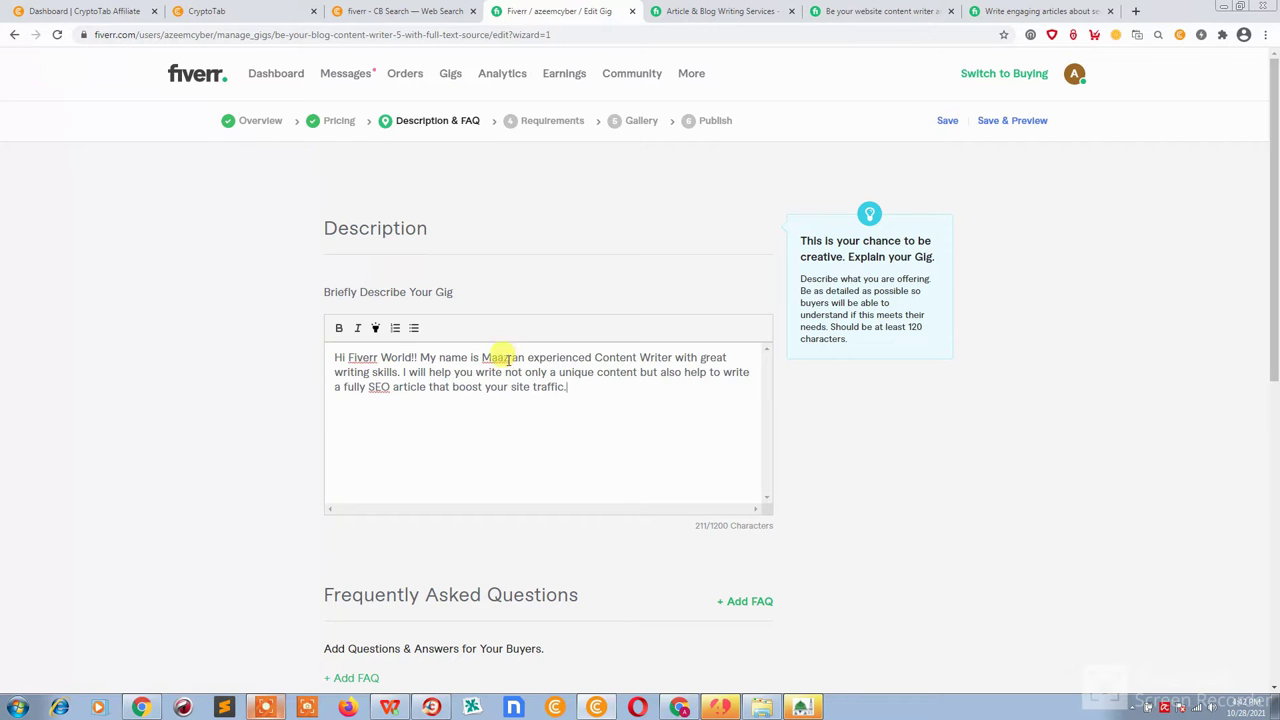
Step: Replace the wrong name in the description with the seller's correct name and save
drag(509, 357, 482, 357)
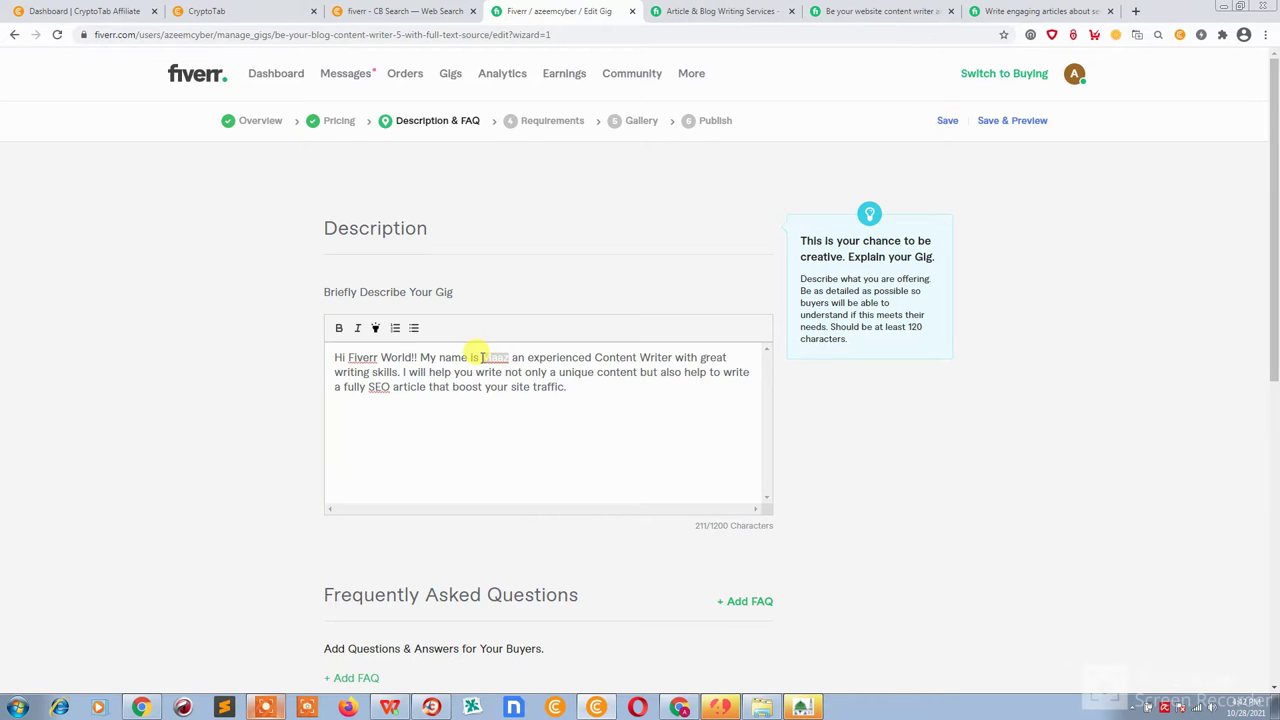
text(Yusuf)
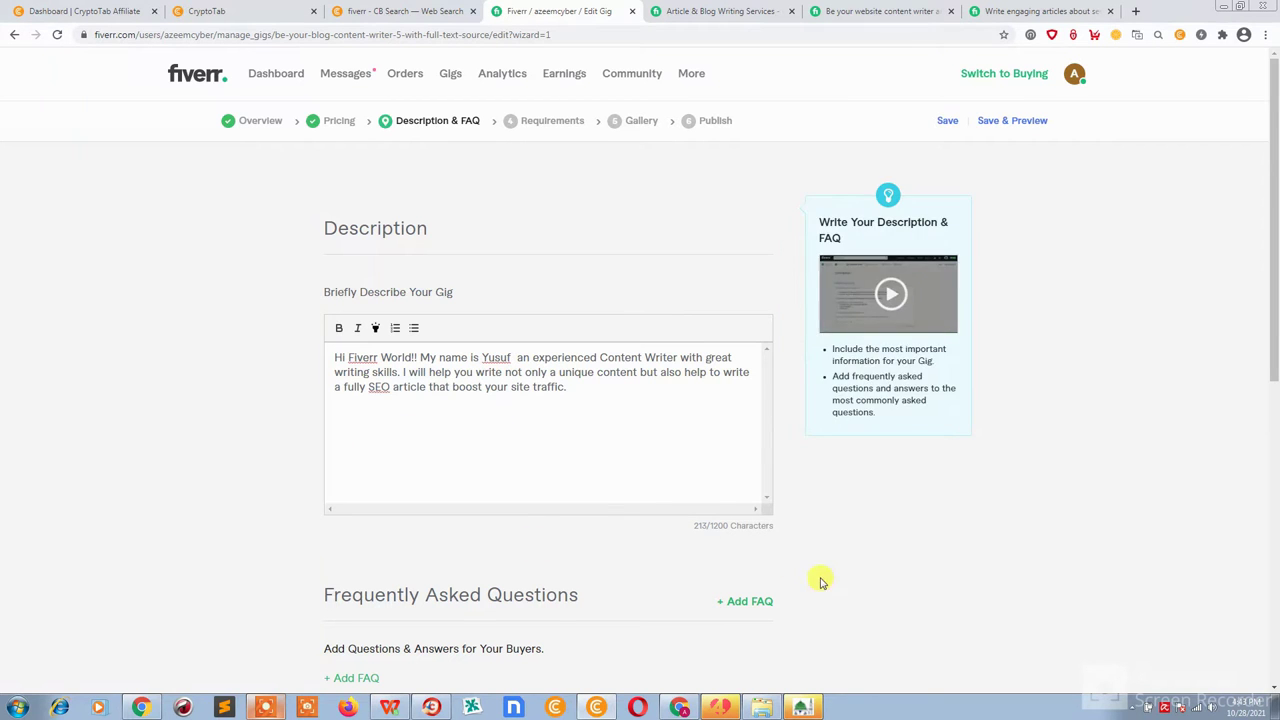
scroll(725, 470, down, 4)
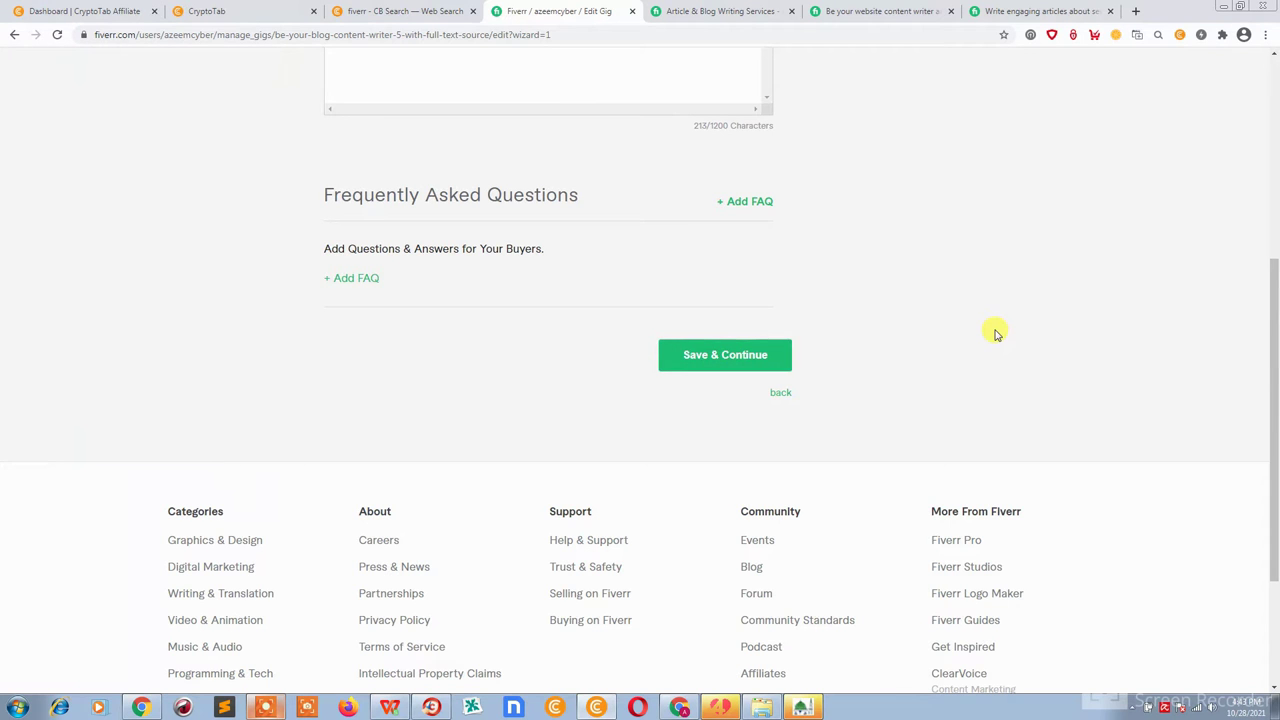
click(729, 358)
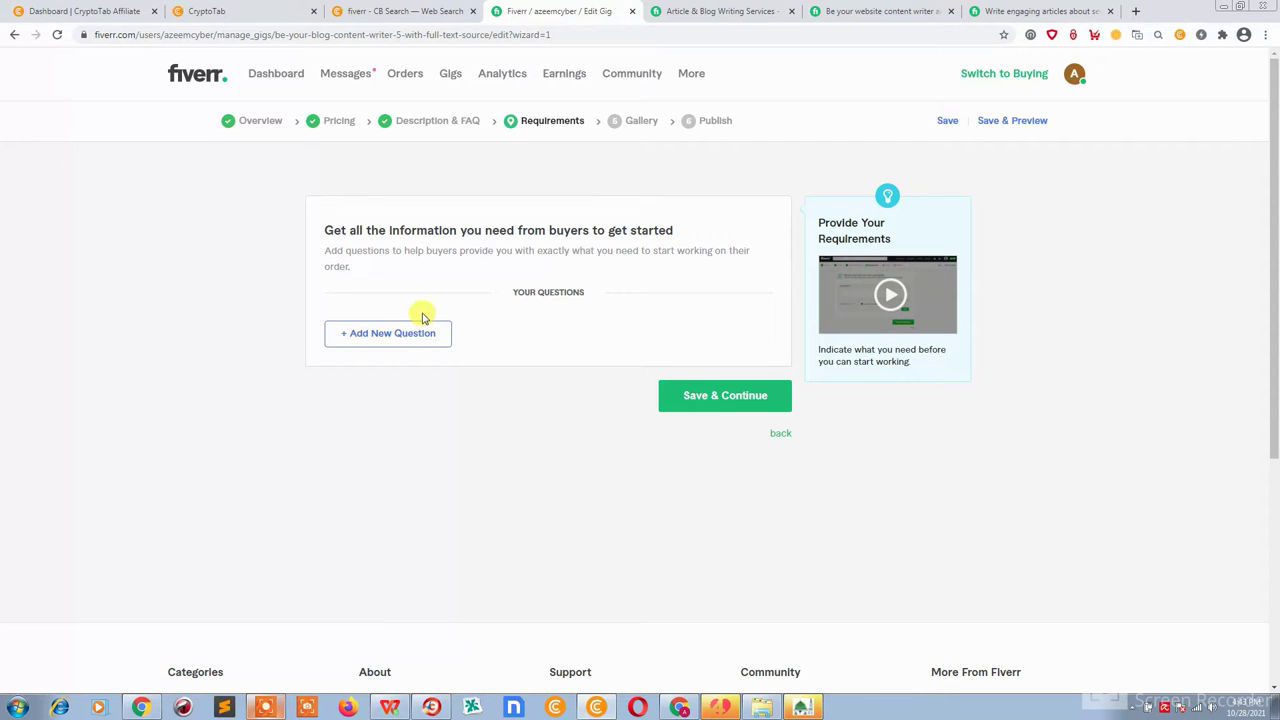
Step: Write a new buyer question asking how they want their content, article to be delivered
click(738, 408)
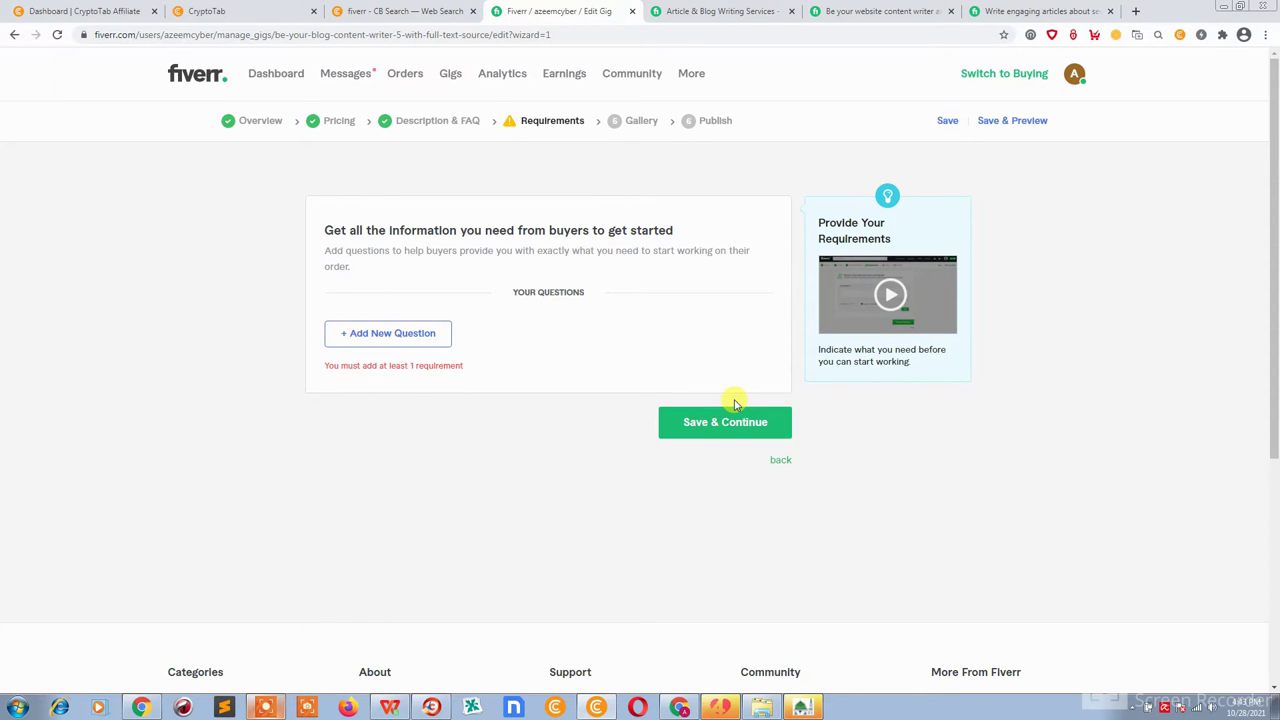
click(368, 334)
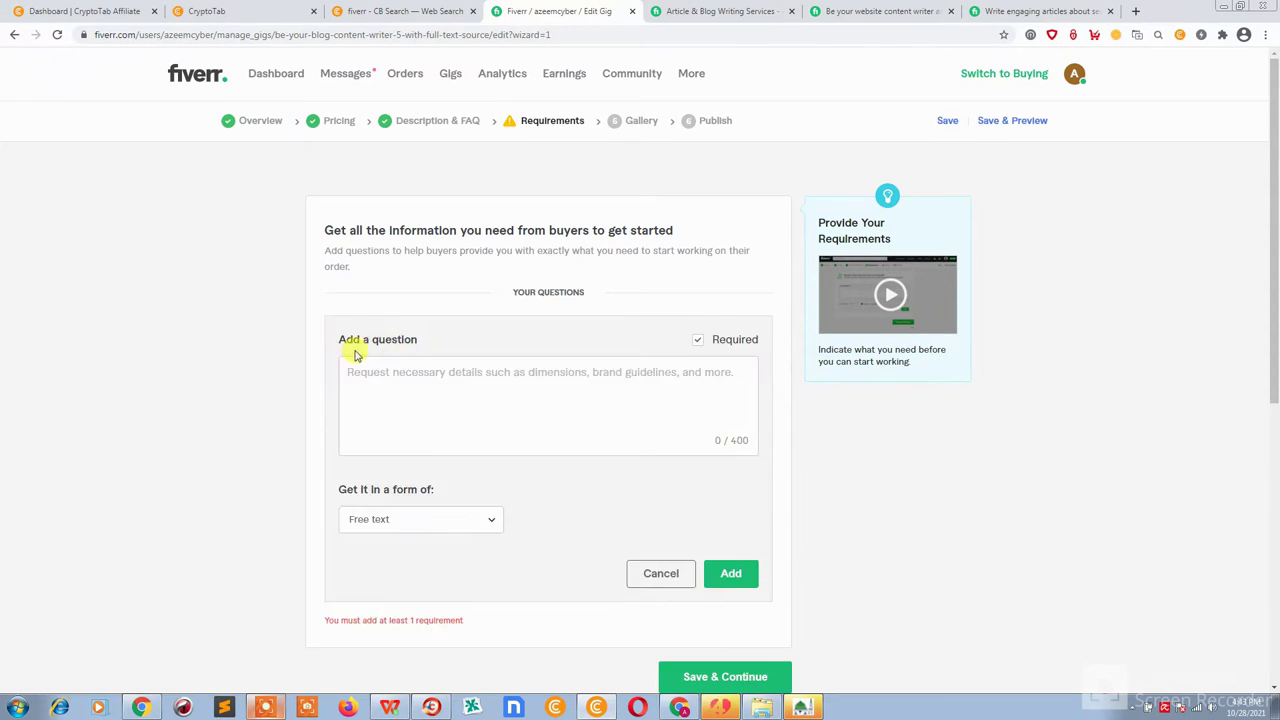
click(519, 381)
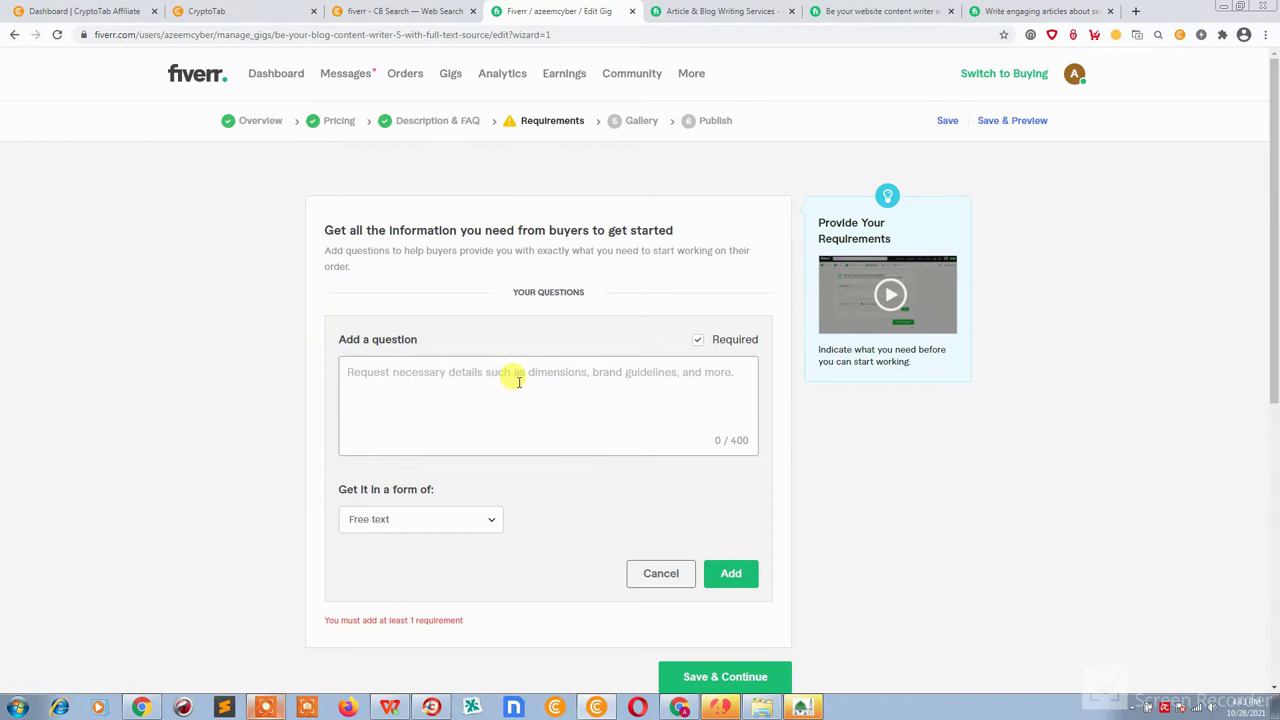
right_click(519, 381)
click(390, 401)
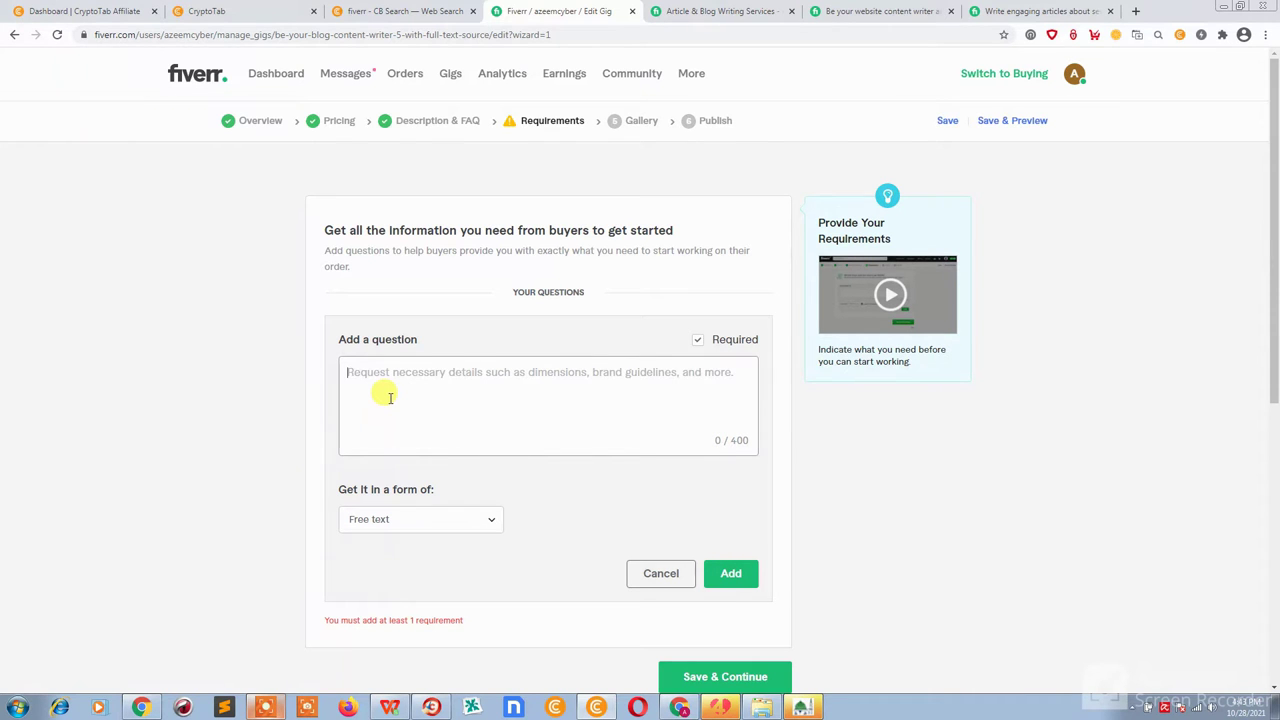
text(How)
key(BackSpace)
key(BackSpace)
key(BackSpace)
text(ow do )
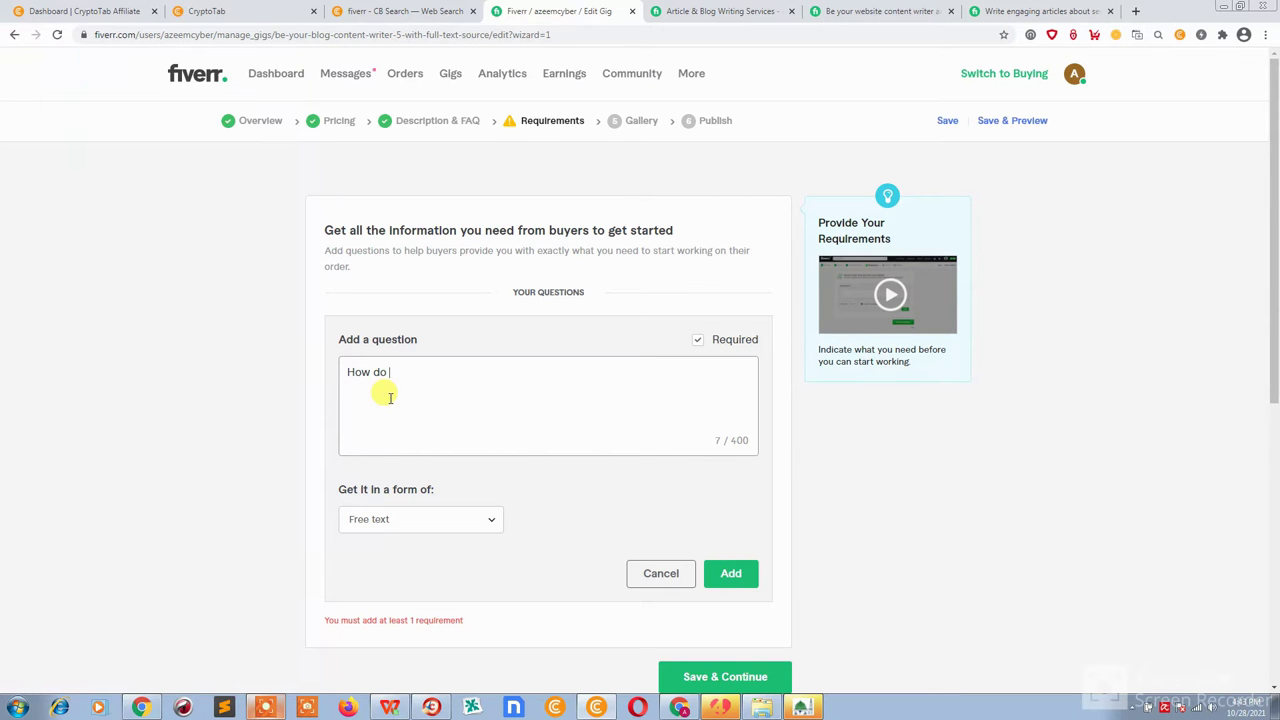
text(you wan t)
text(nt you)
text(r content)
text(, artivl)
key(BackSpace)
key(BackSpace)
text(ce)
text(e to be d)
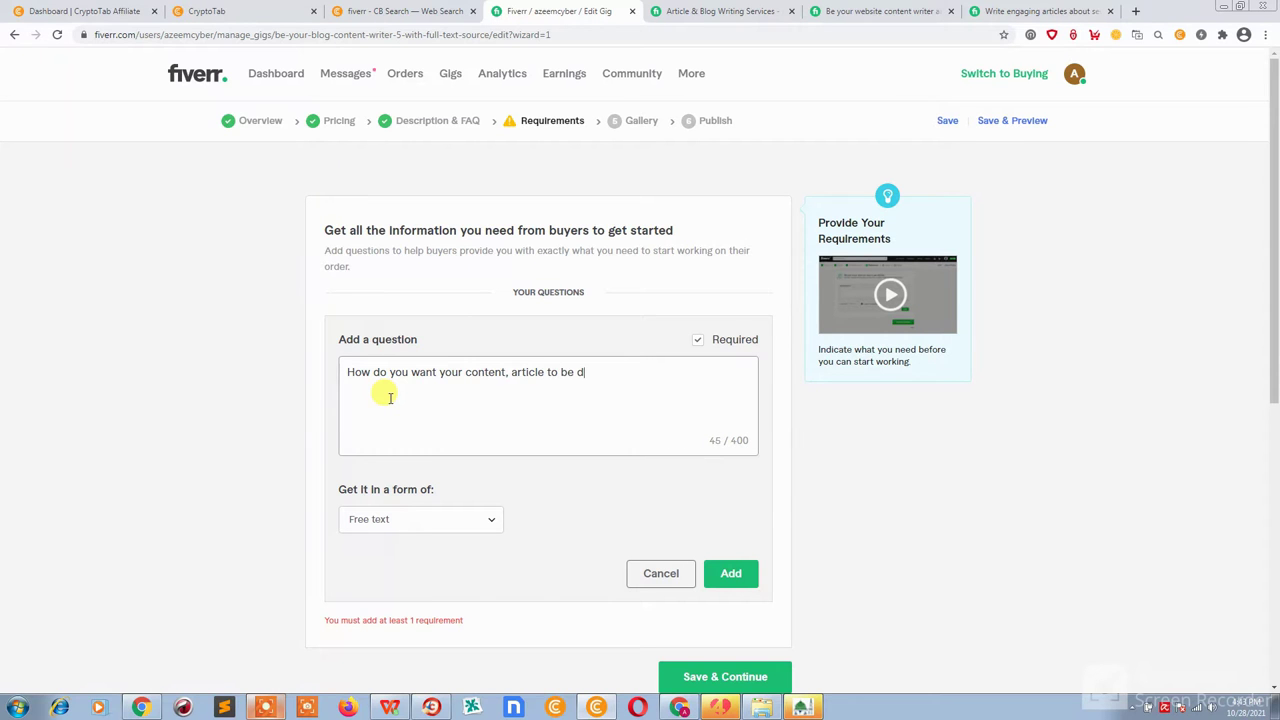
text(eliver ?)
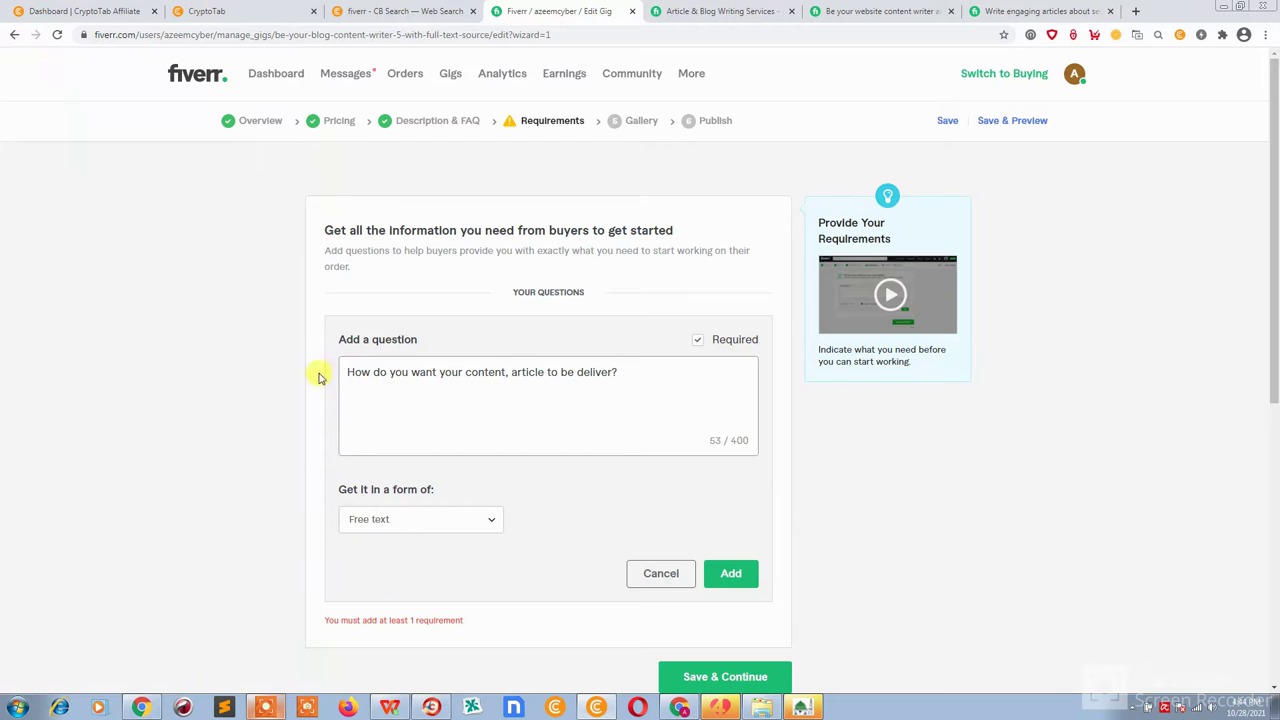
Step: Keep Free text as the answer format and add the question
click(423, 530)
click(402, 567)
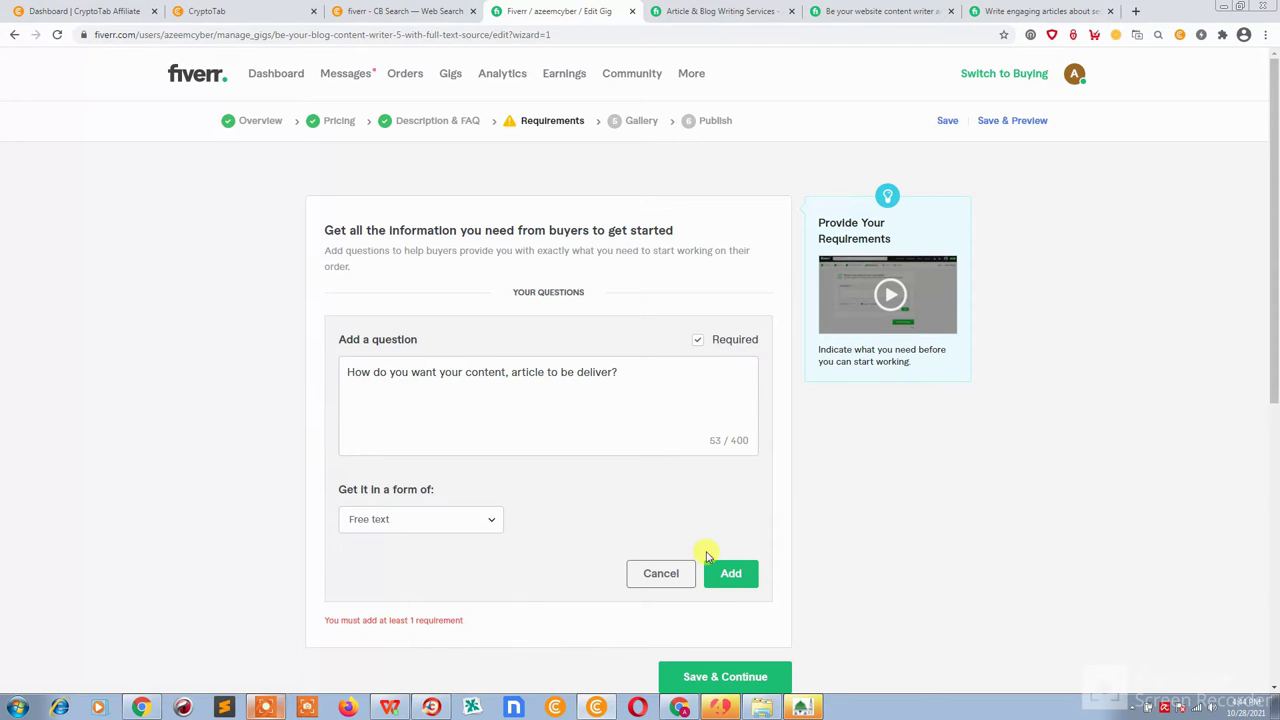
click(731, 577)
Step: Save the requirements and advance to the Publish step's U.S. tax details form
click(692, 465)
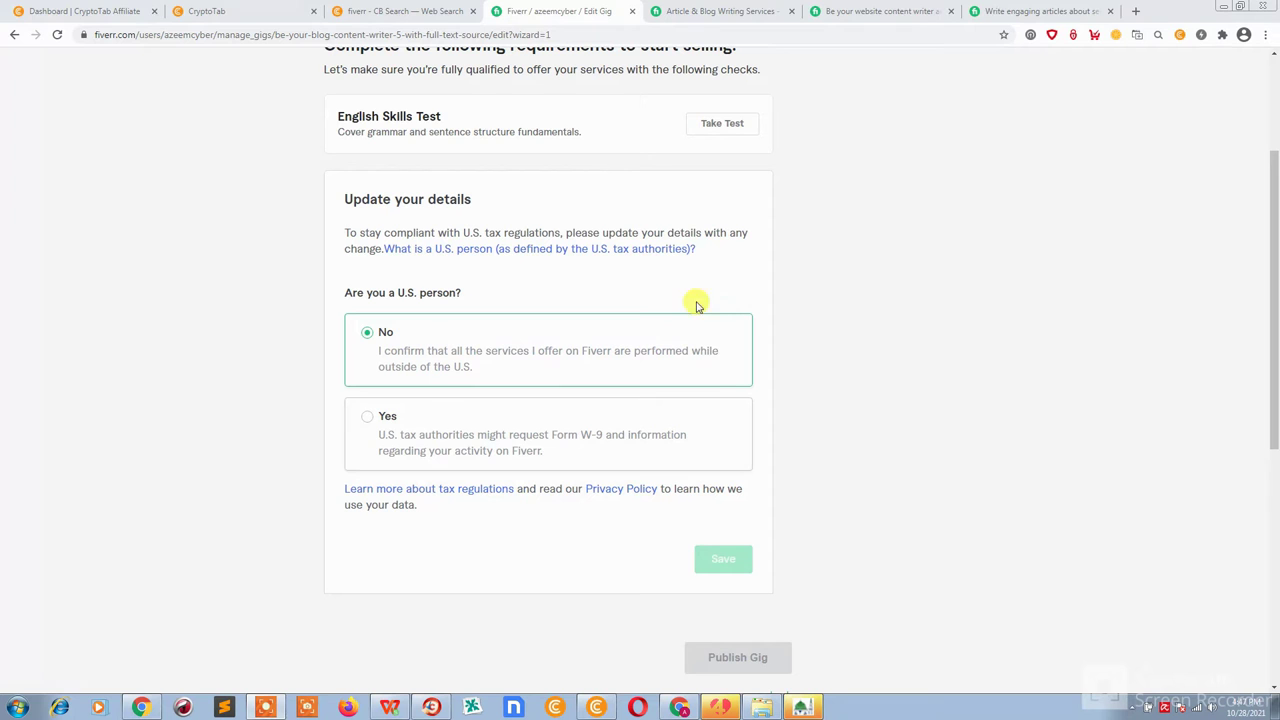
scroll(808, 255, up, 2)
scroll(808, 255, down, 3)
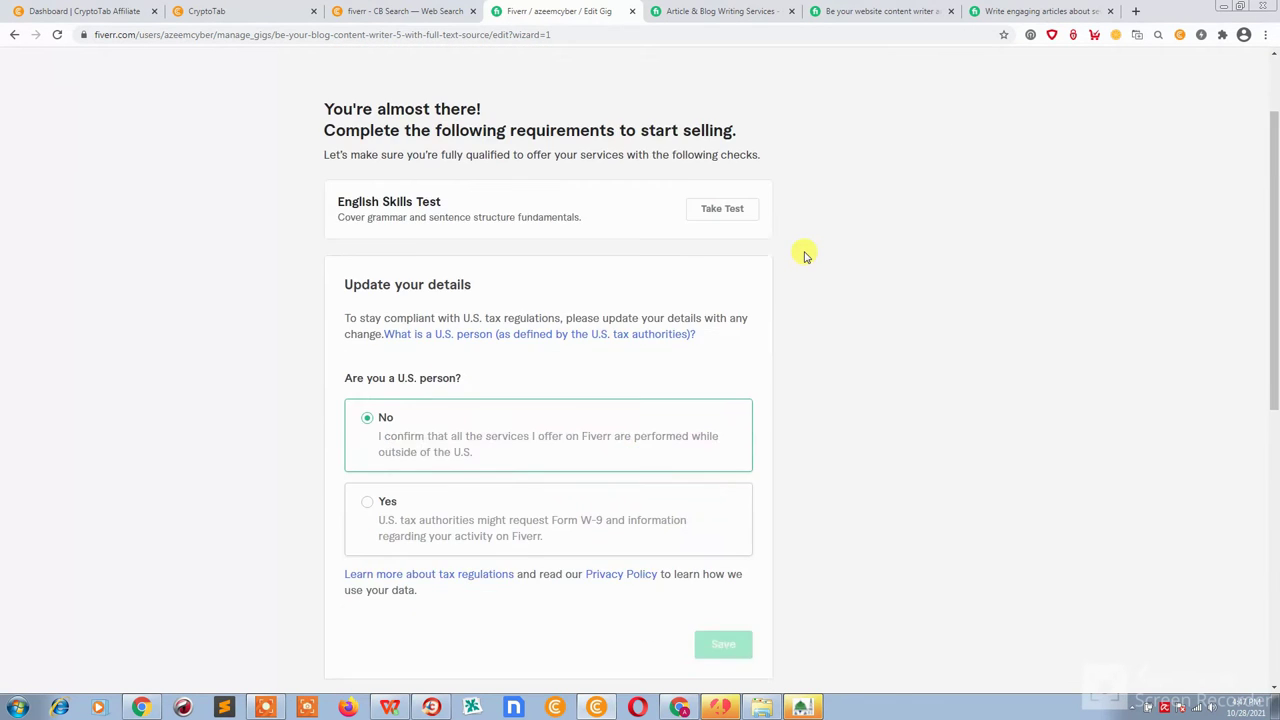
scroll(806, 256, up, 2)
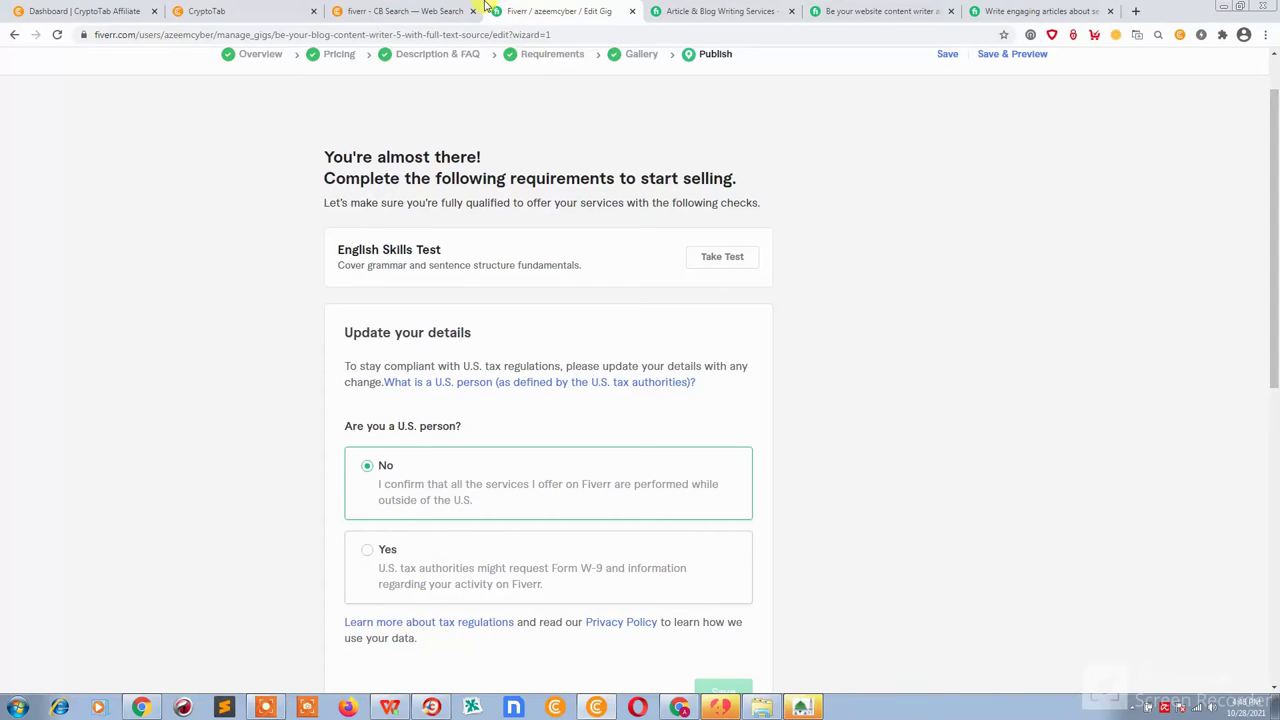
scroll(686, 429, down, 3)
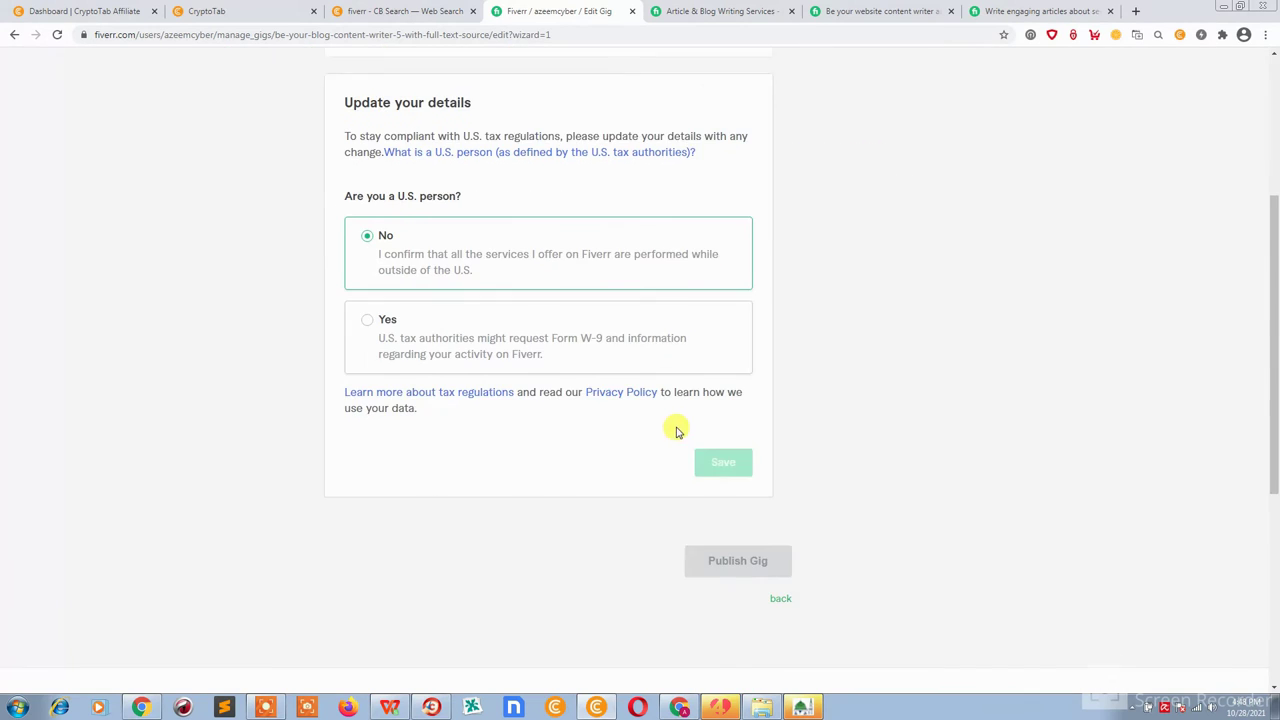
scroll(743, 428, up, 1)
scroll(740, 425, up, 3)
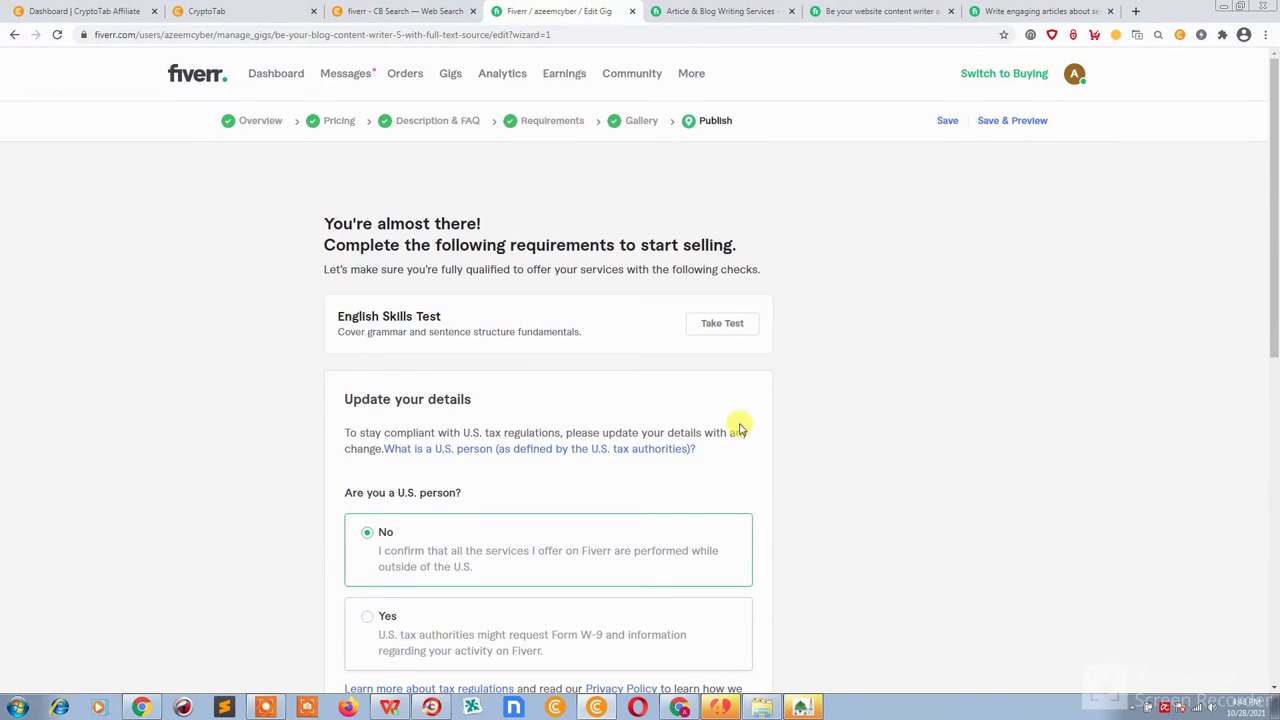
Step: Open a gig preview, then answer No to being a U.S. person and save
click(1014, 120)
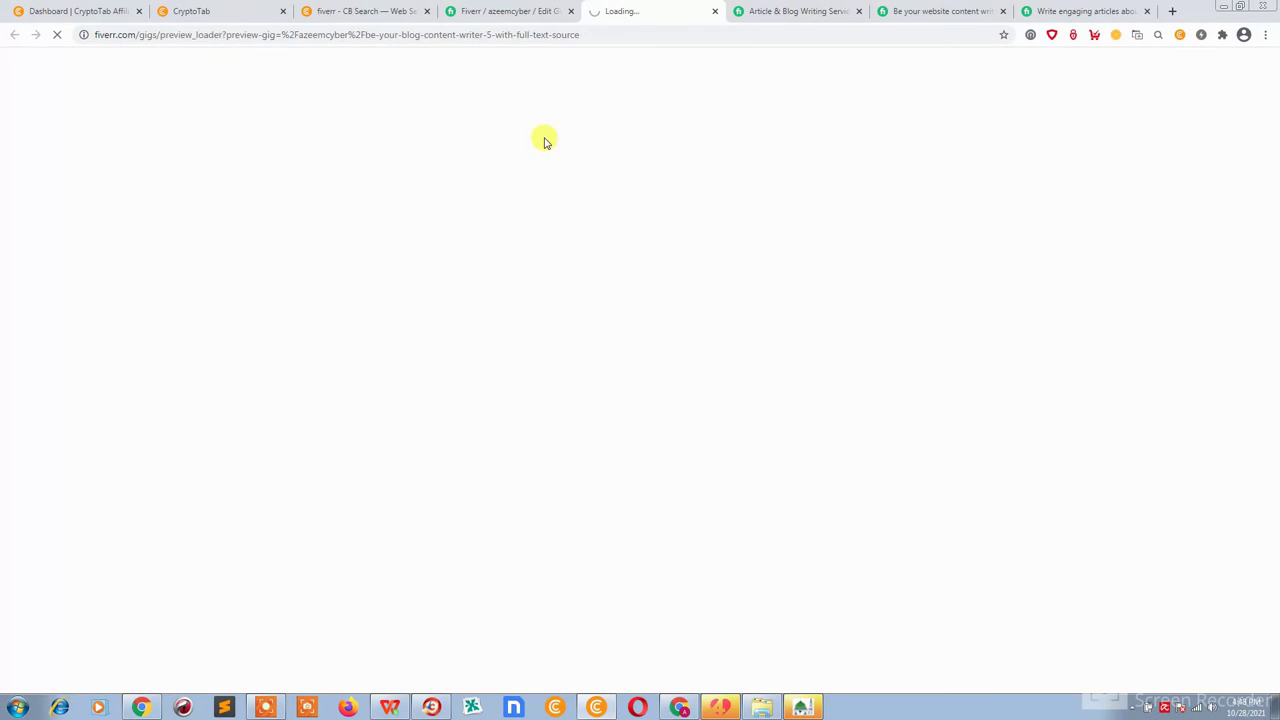
click(534, 10)
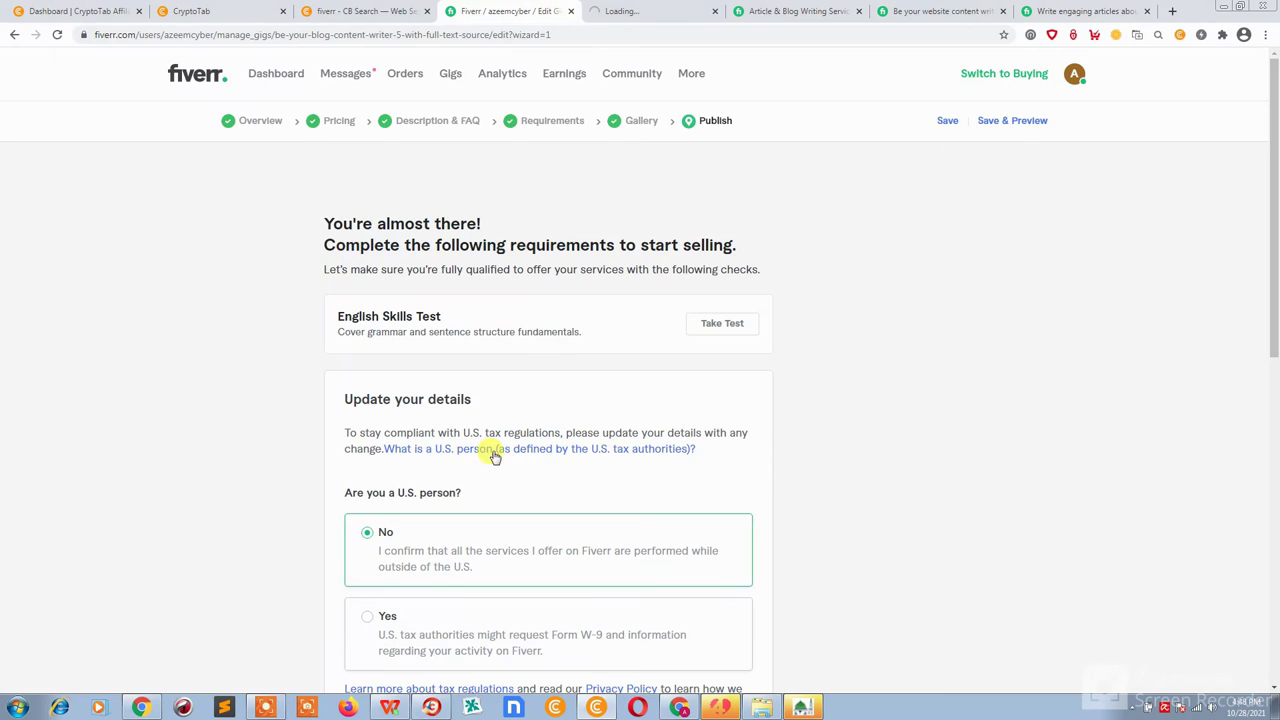
scroll(640, 410, down, 1)
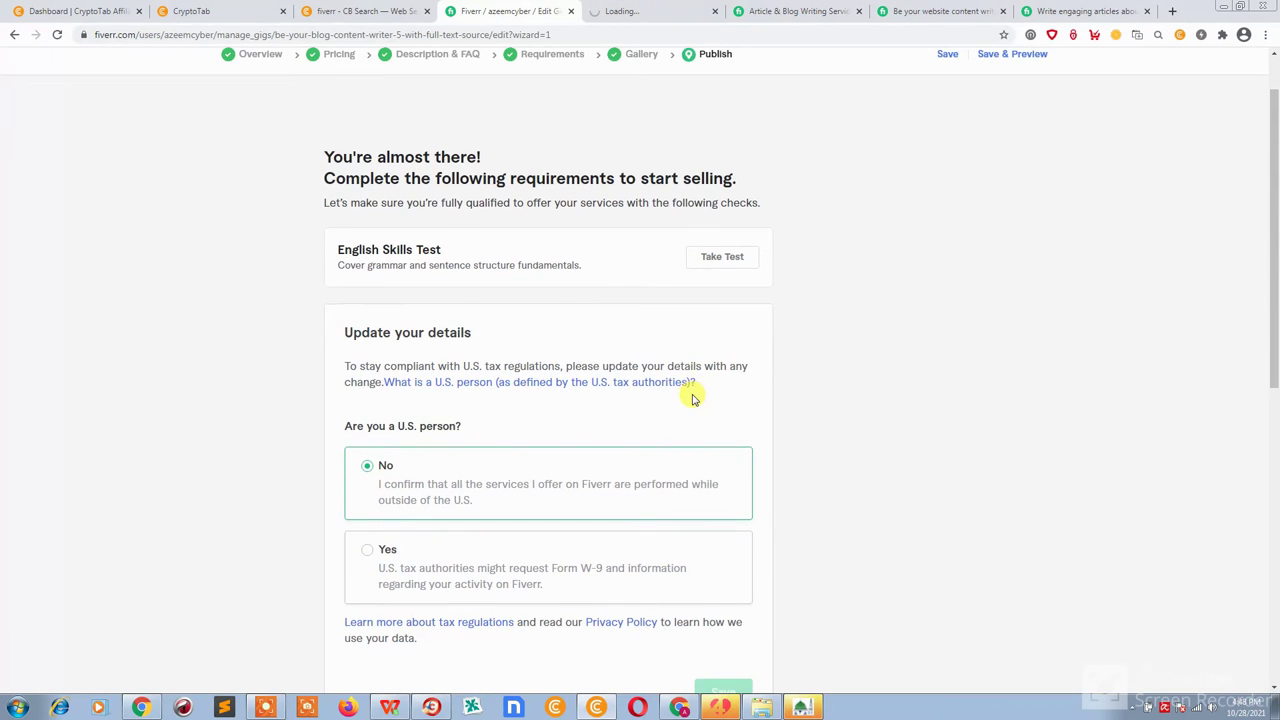
scroll(450, 445, down, 2)
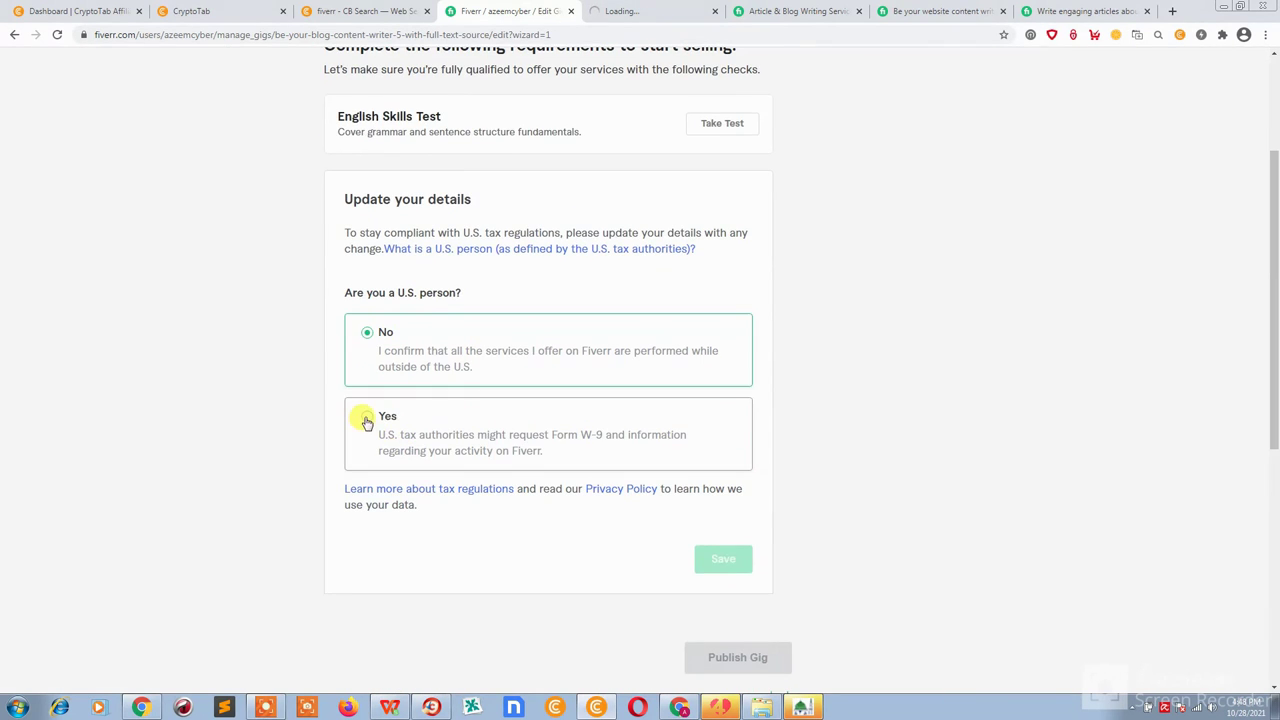
click(366, 416)
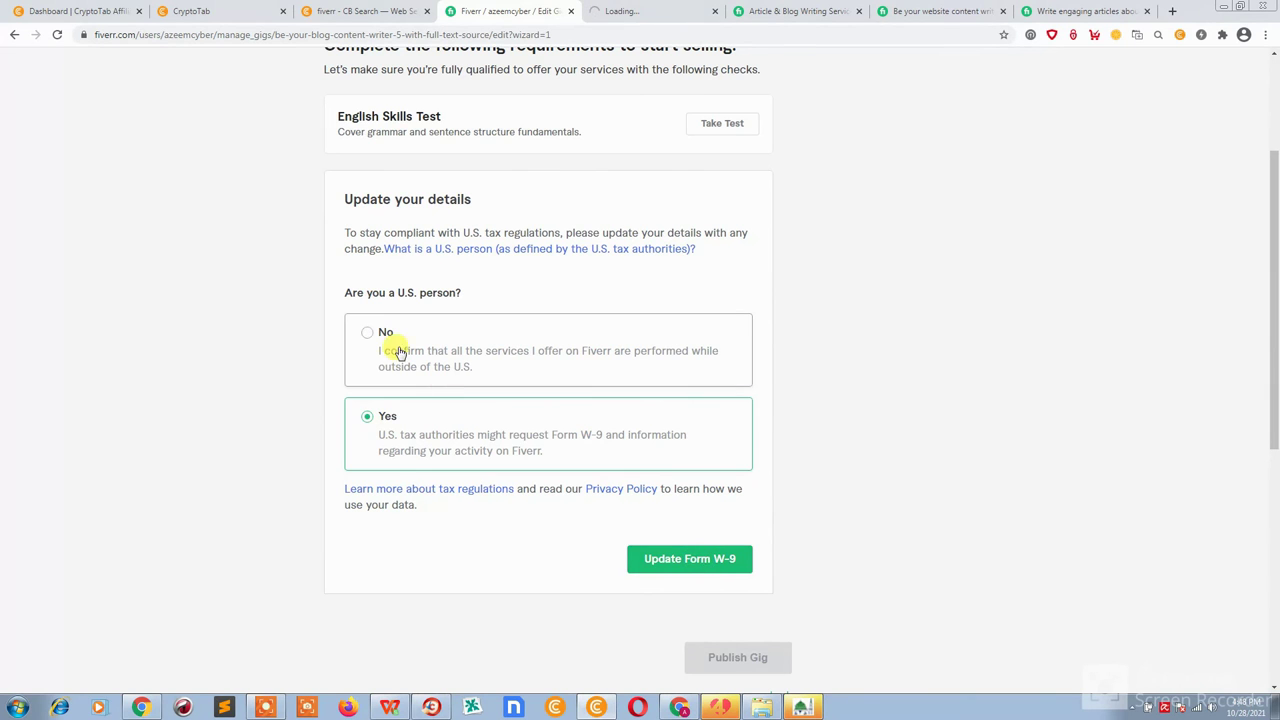
click(368, 332)
click(722, 563)
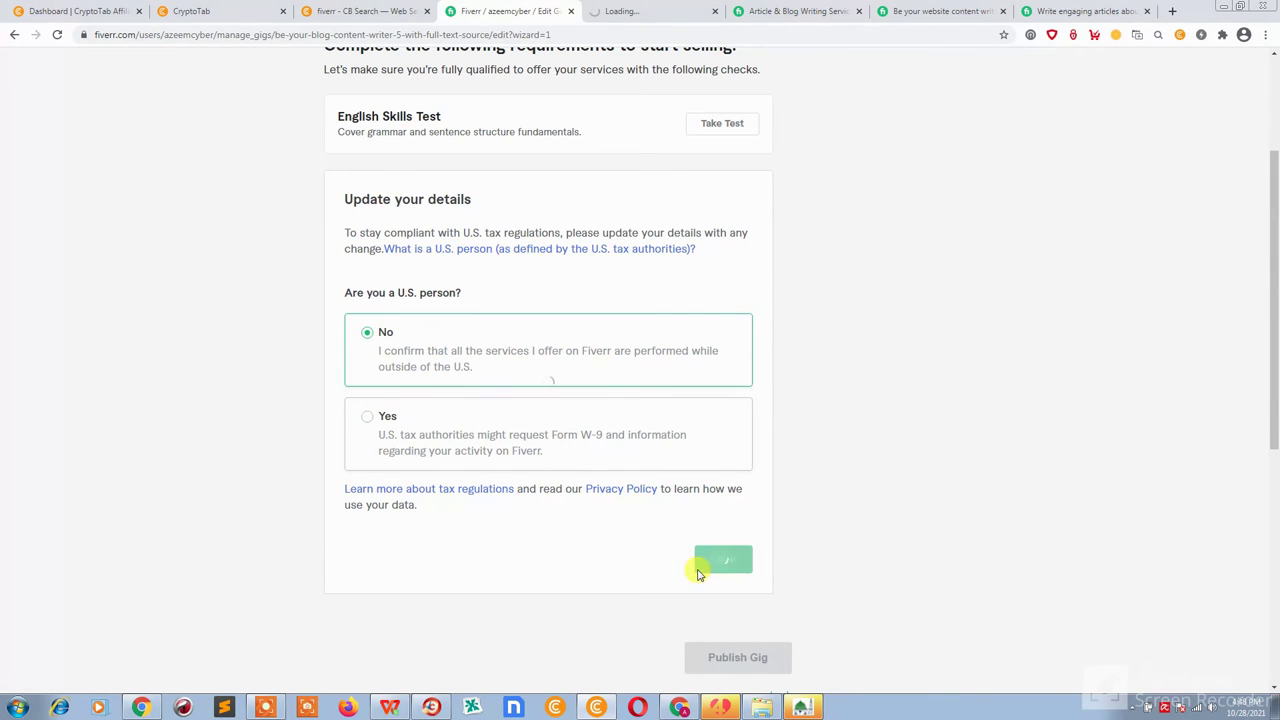